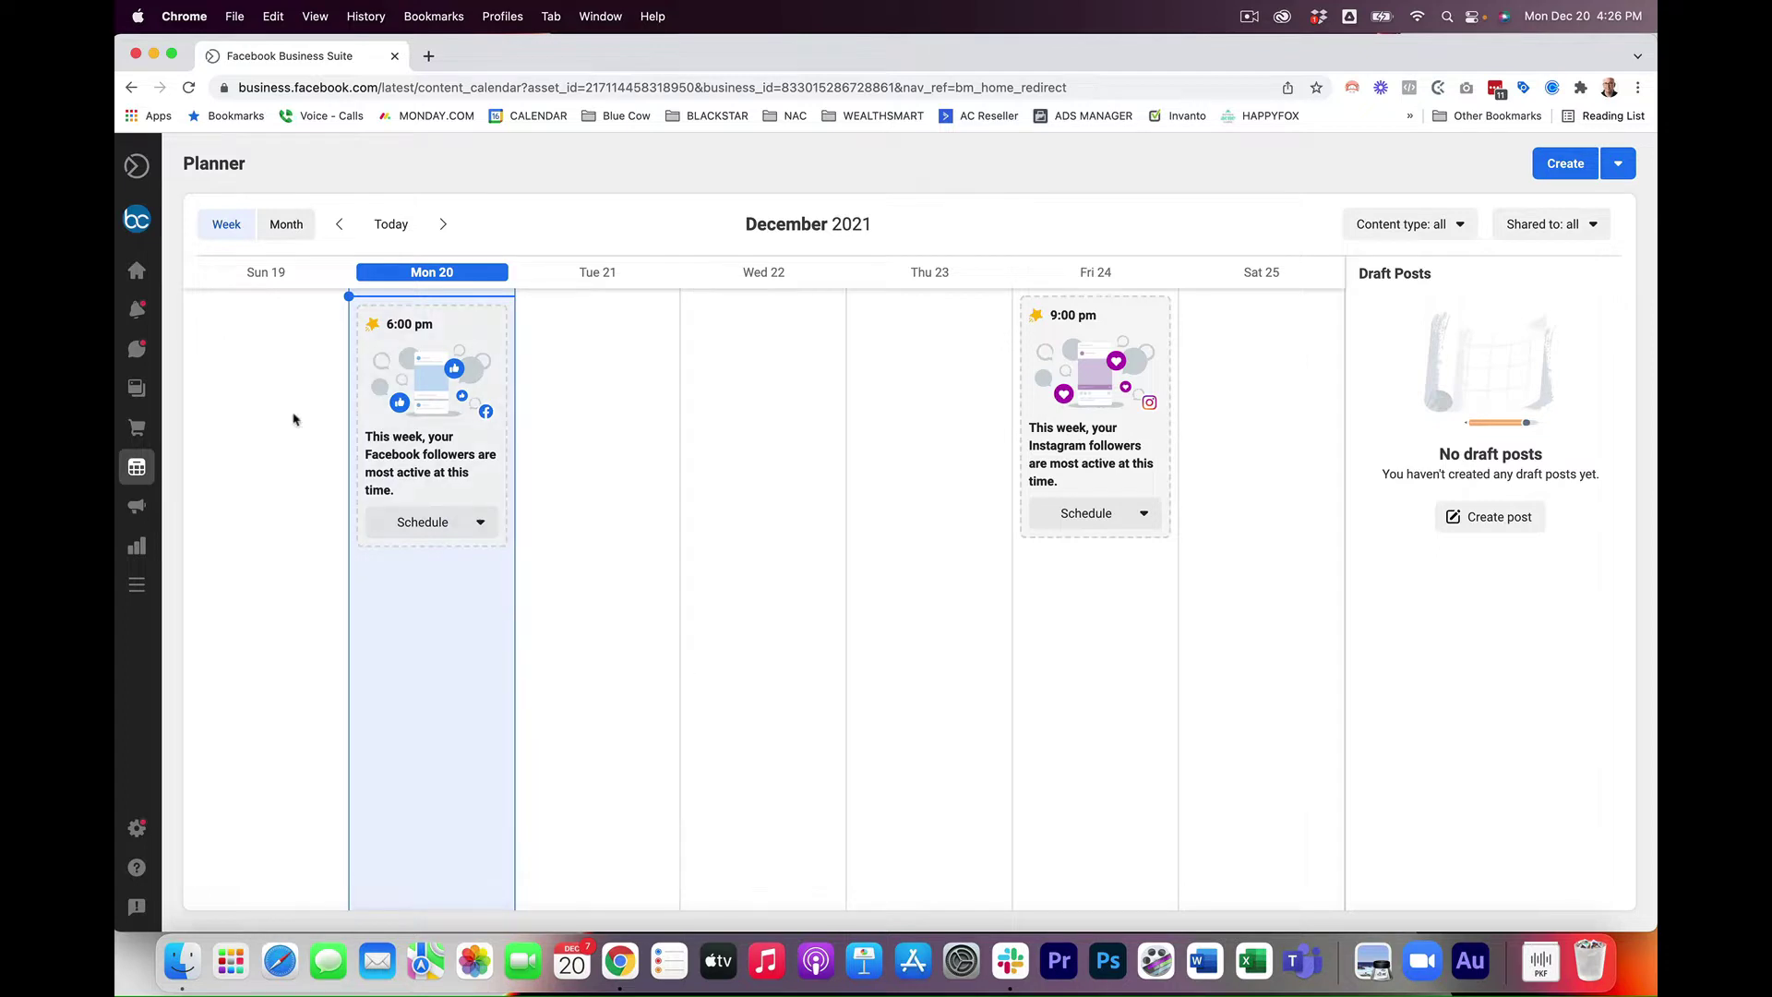
- Check the Tue 21 scheduling choices, then reveal Create post, Create story and Create Ad
{"action": "mouse_move", "coordinate": [141, 468]}
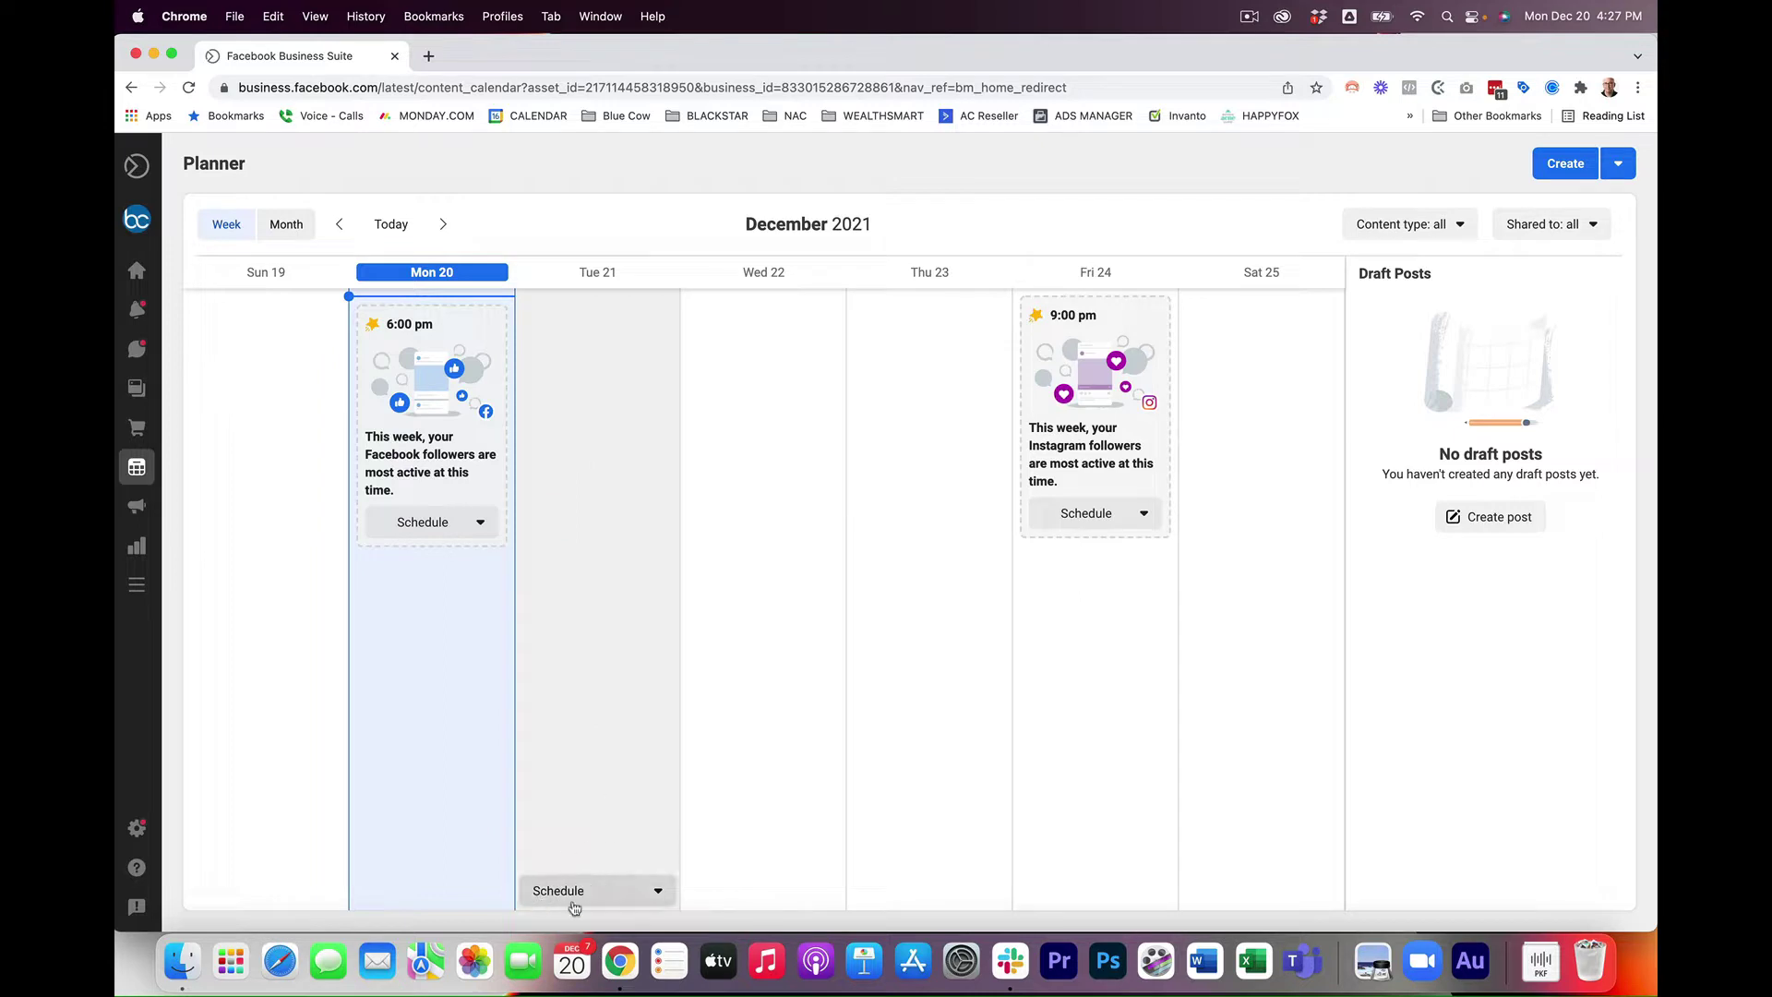
{"action": "left_click", "coordinate": [658, 892]}
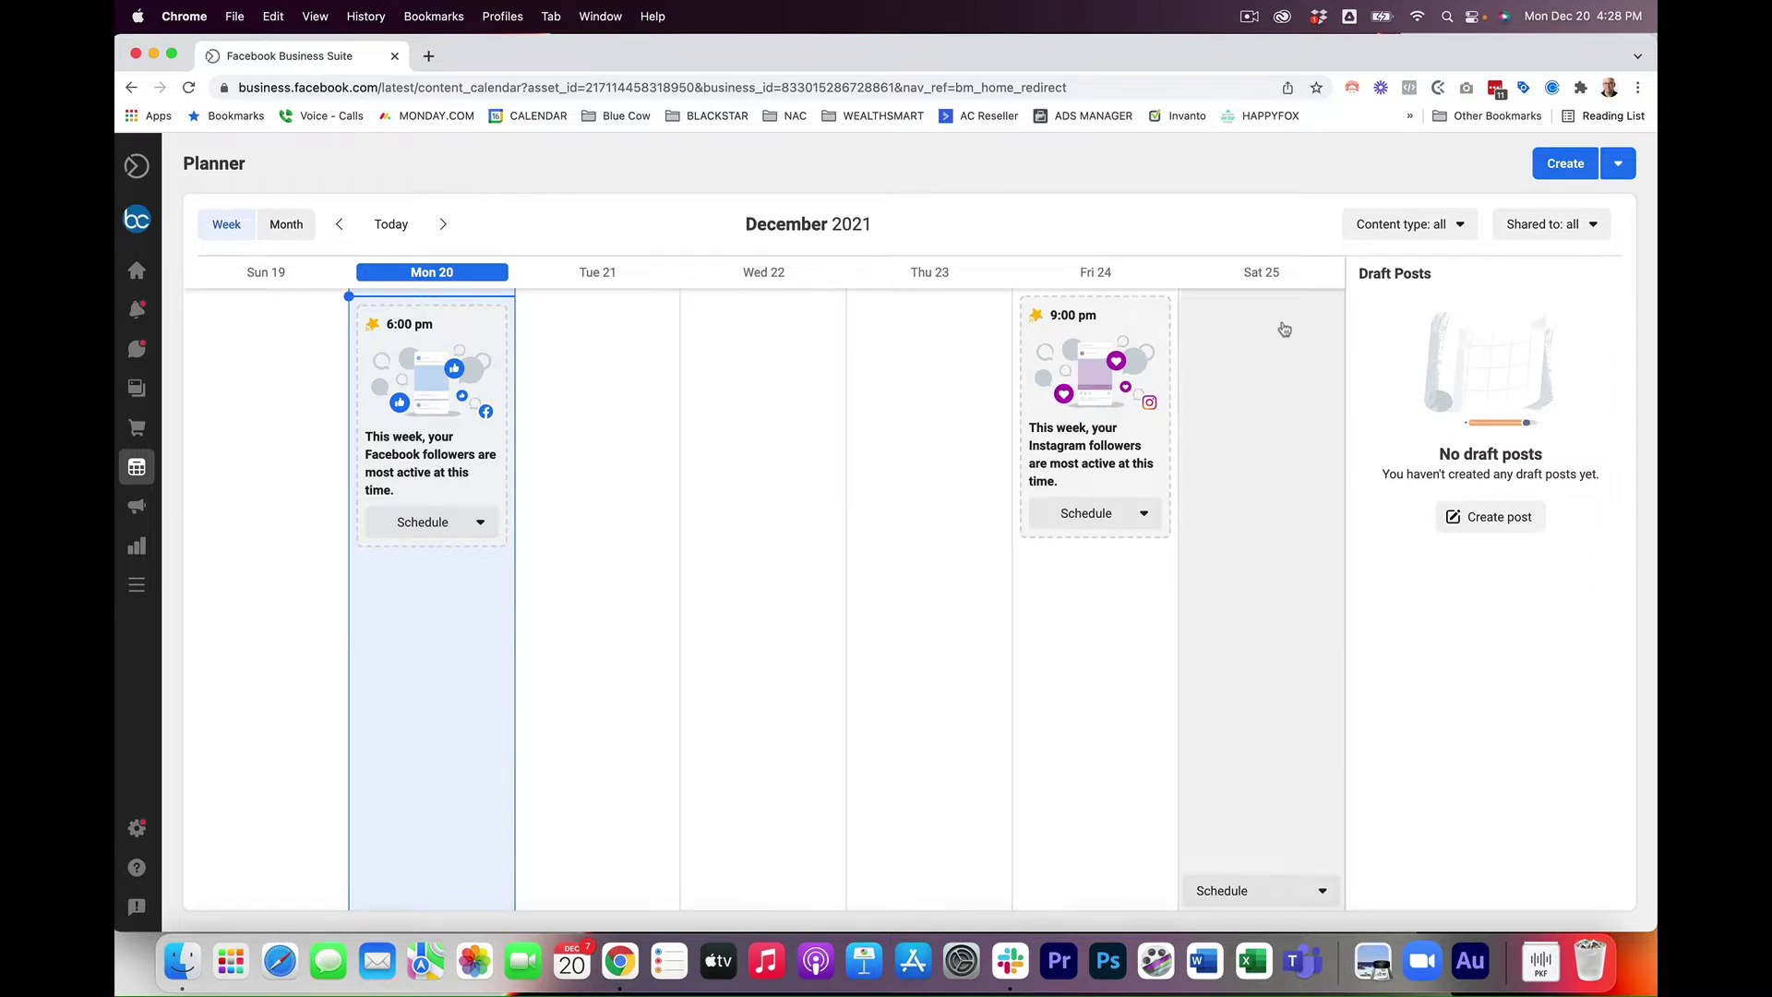
{"action": "left_click", "coordinate": [1620, 166]}
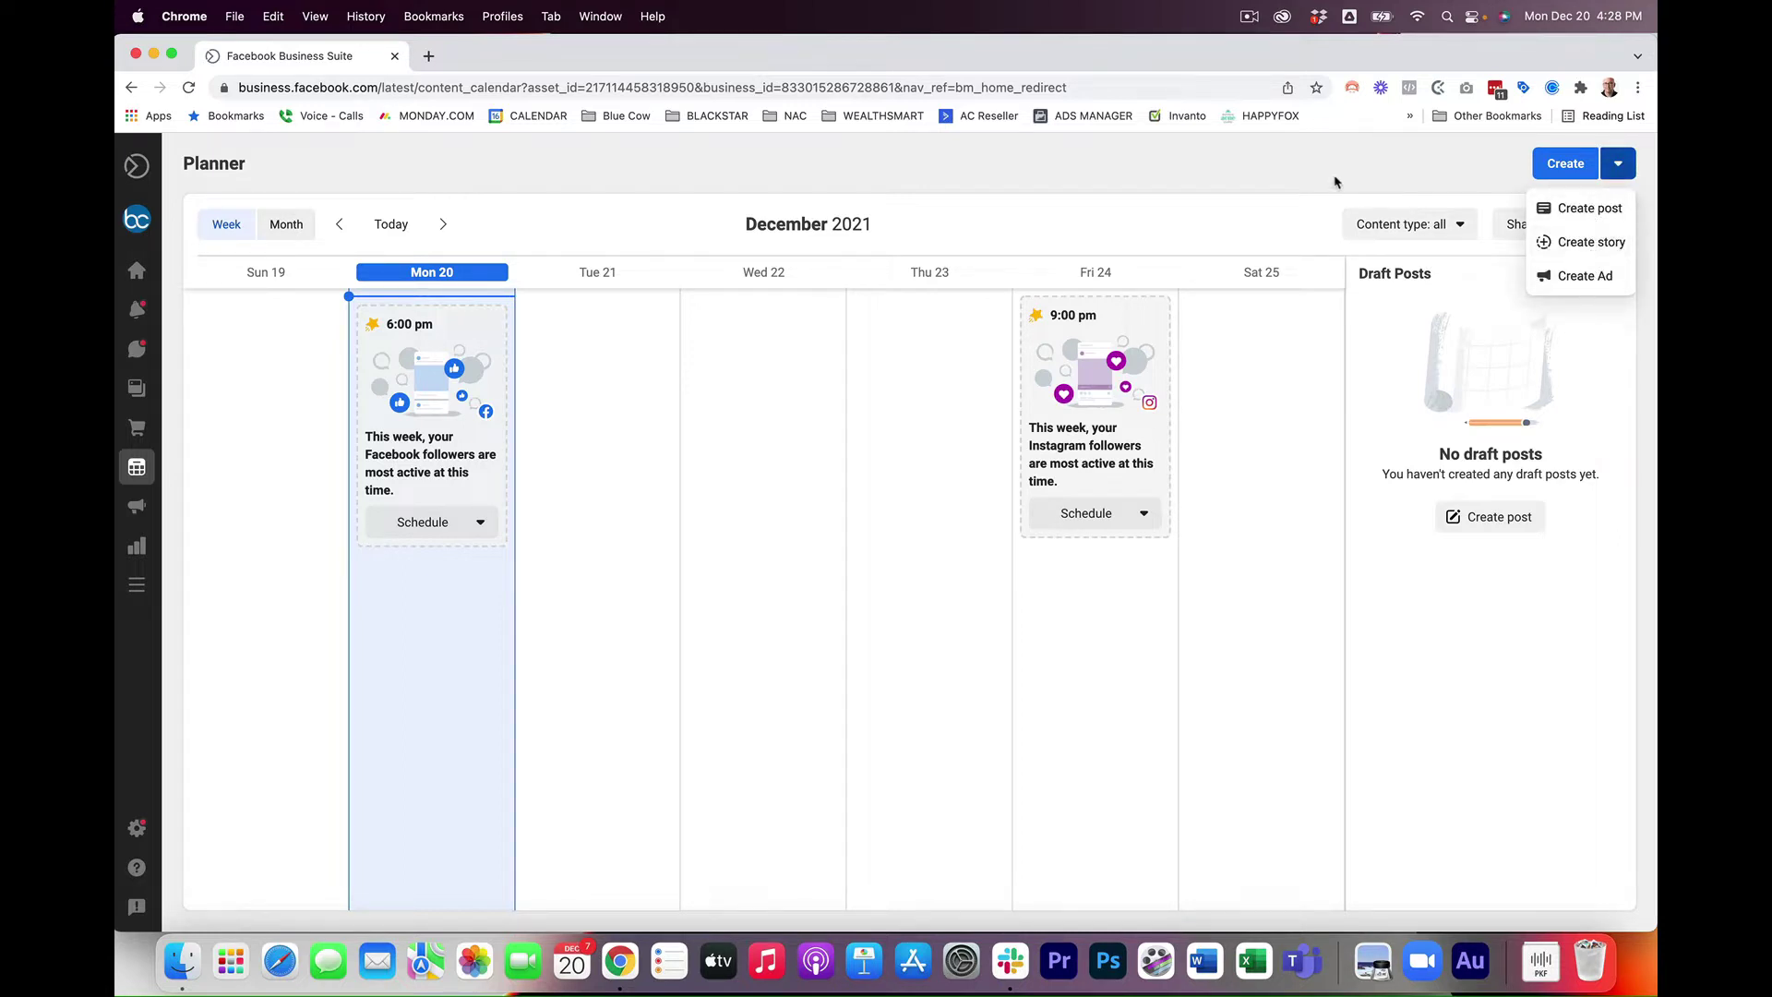
- Start a new post placed only on the Blue Cow Marketing Inc. page, ready for text
{"action": "left_click", "coordinate": [1566, 164]}
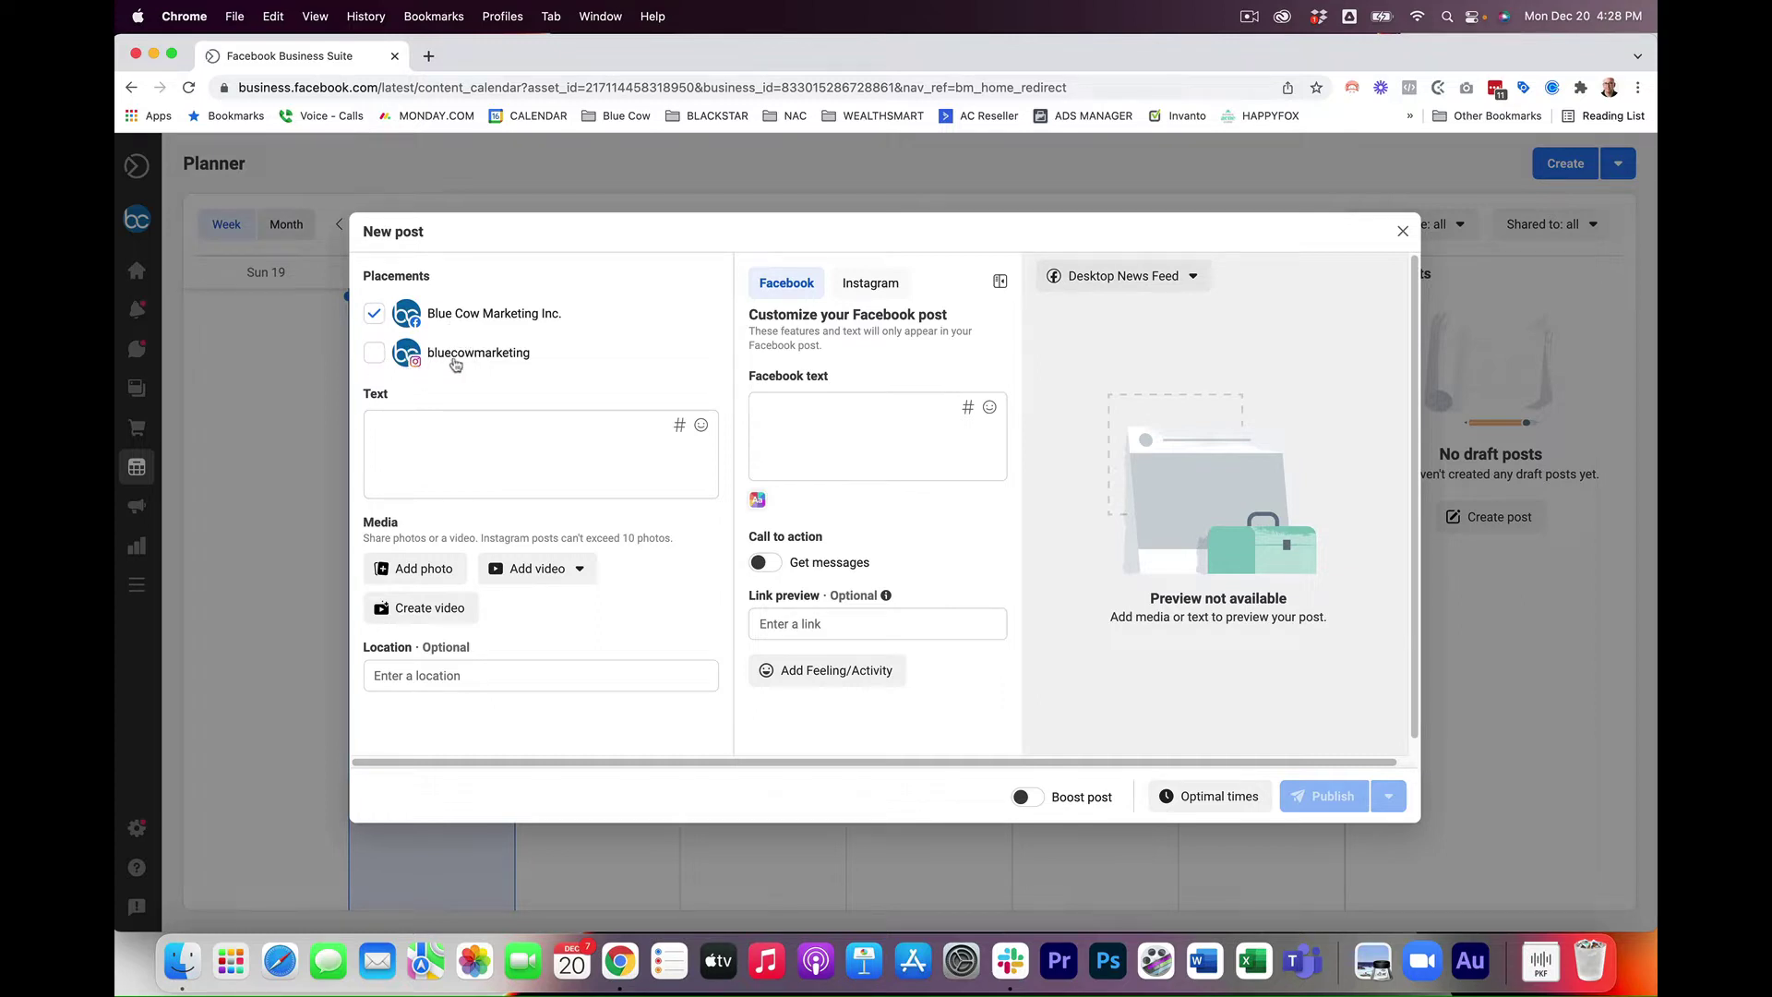
{"action": "left_click", "coordinate": [374, 315]}
{"action": "left_click", "coordinate": [375, 352]}
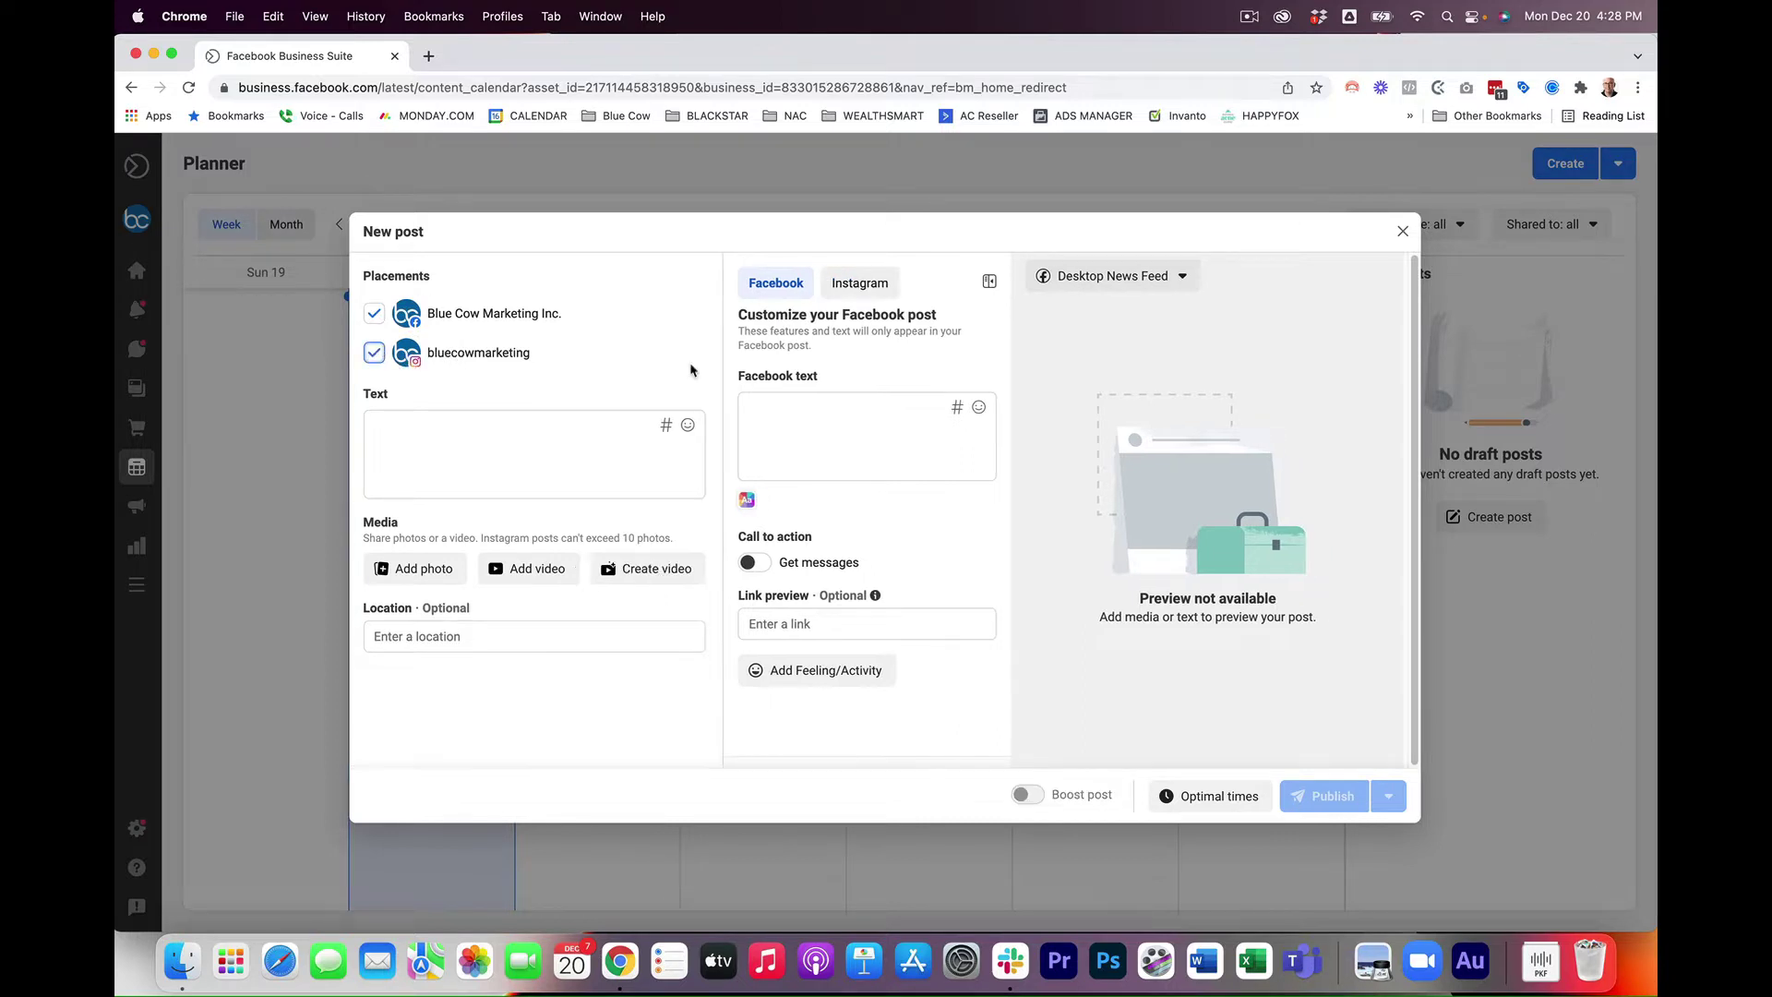
{"action": "left_click", "coordinate": [466, 442]}
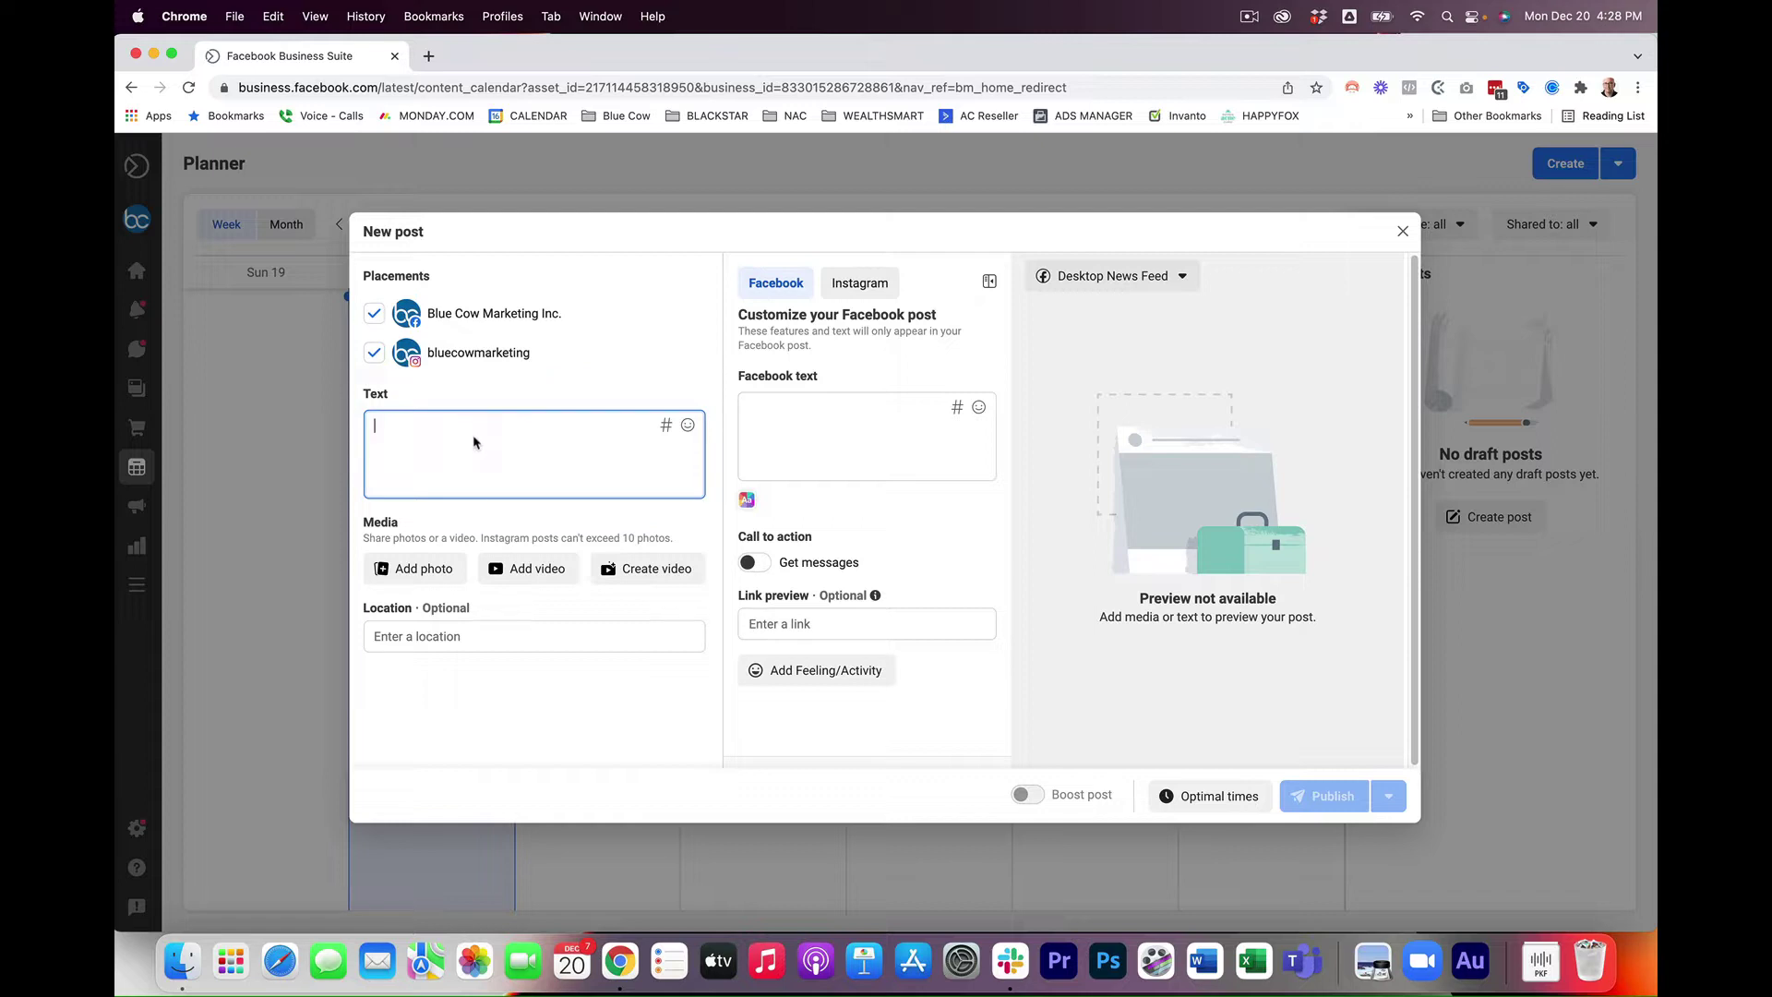
{"action": "left_click", "coordinate": [374, 353]}
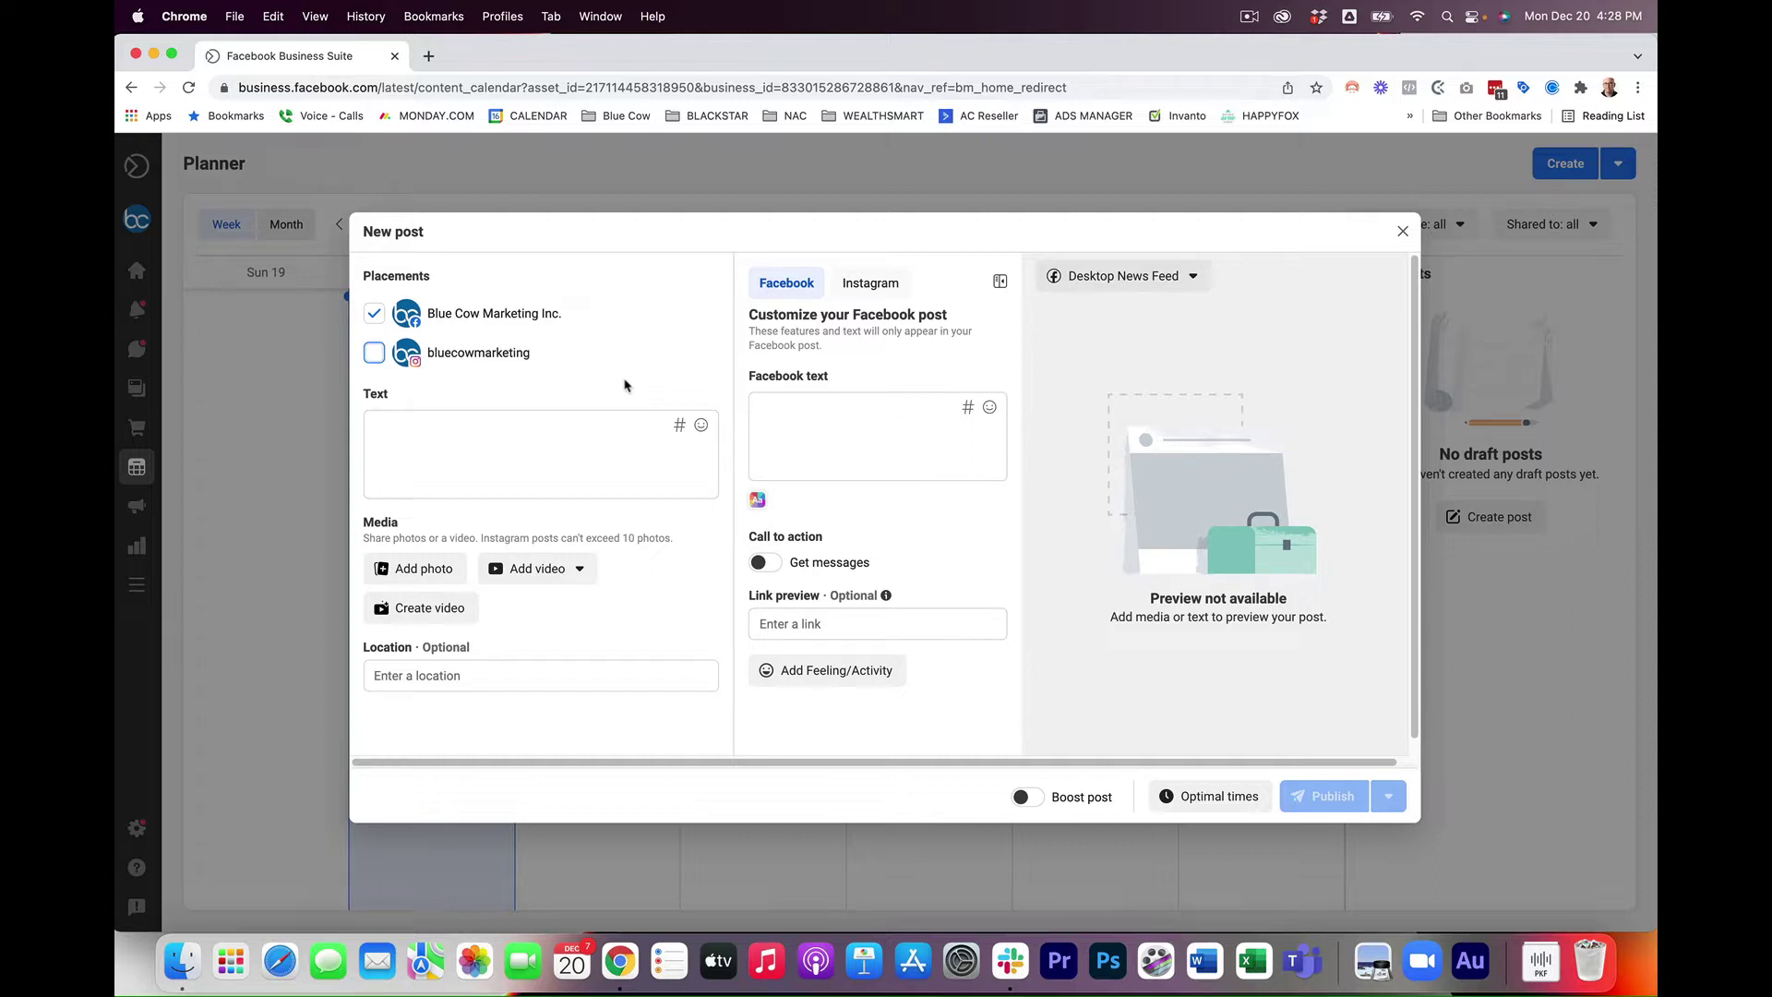
{"action": "left_click", "coordinate": [475, 452]}
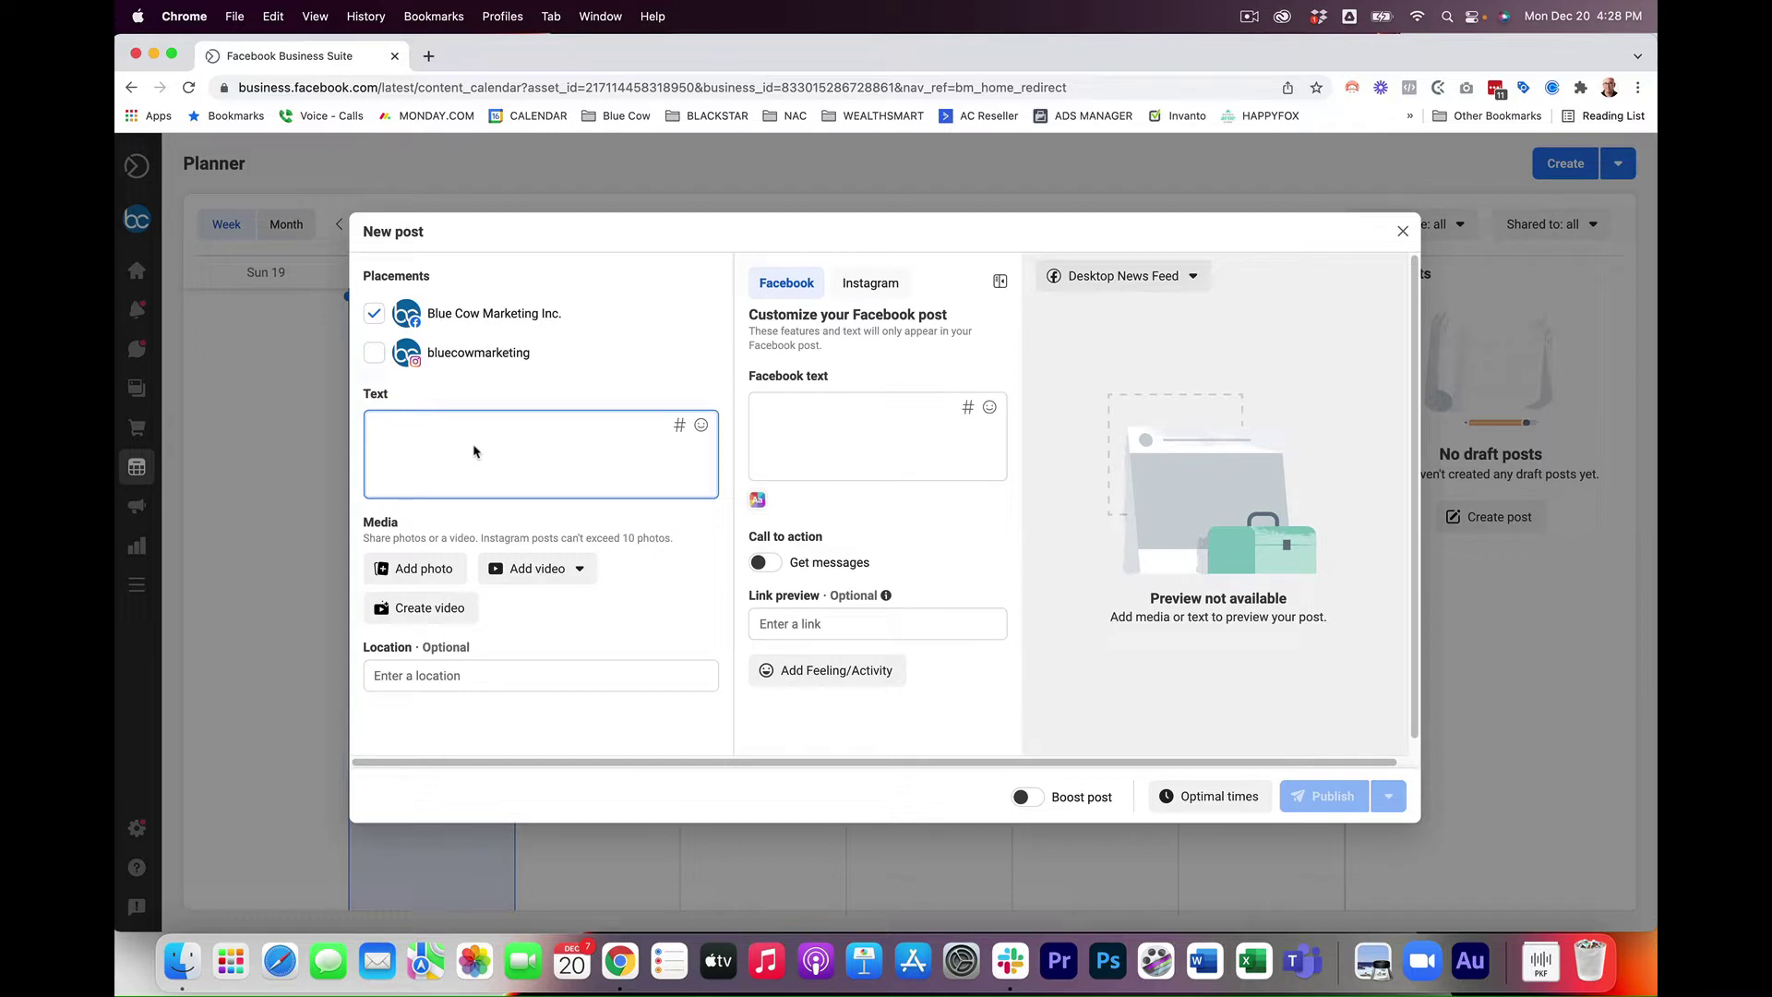
- Enter 'This is a sample post.' as the post text
{"action": "type", "text": "This is"}
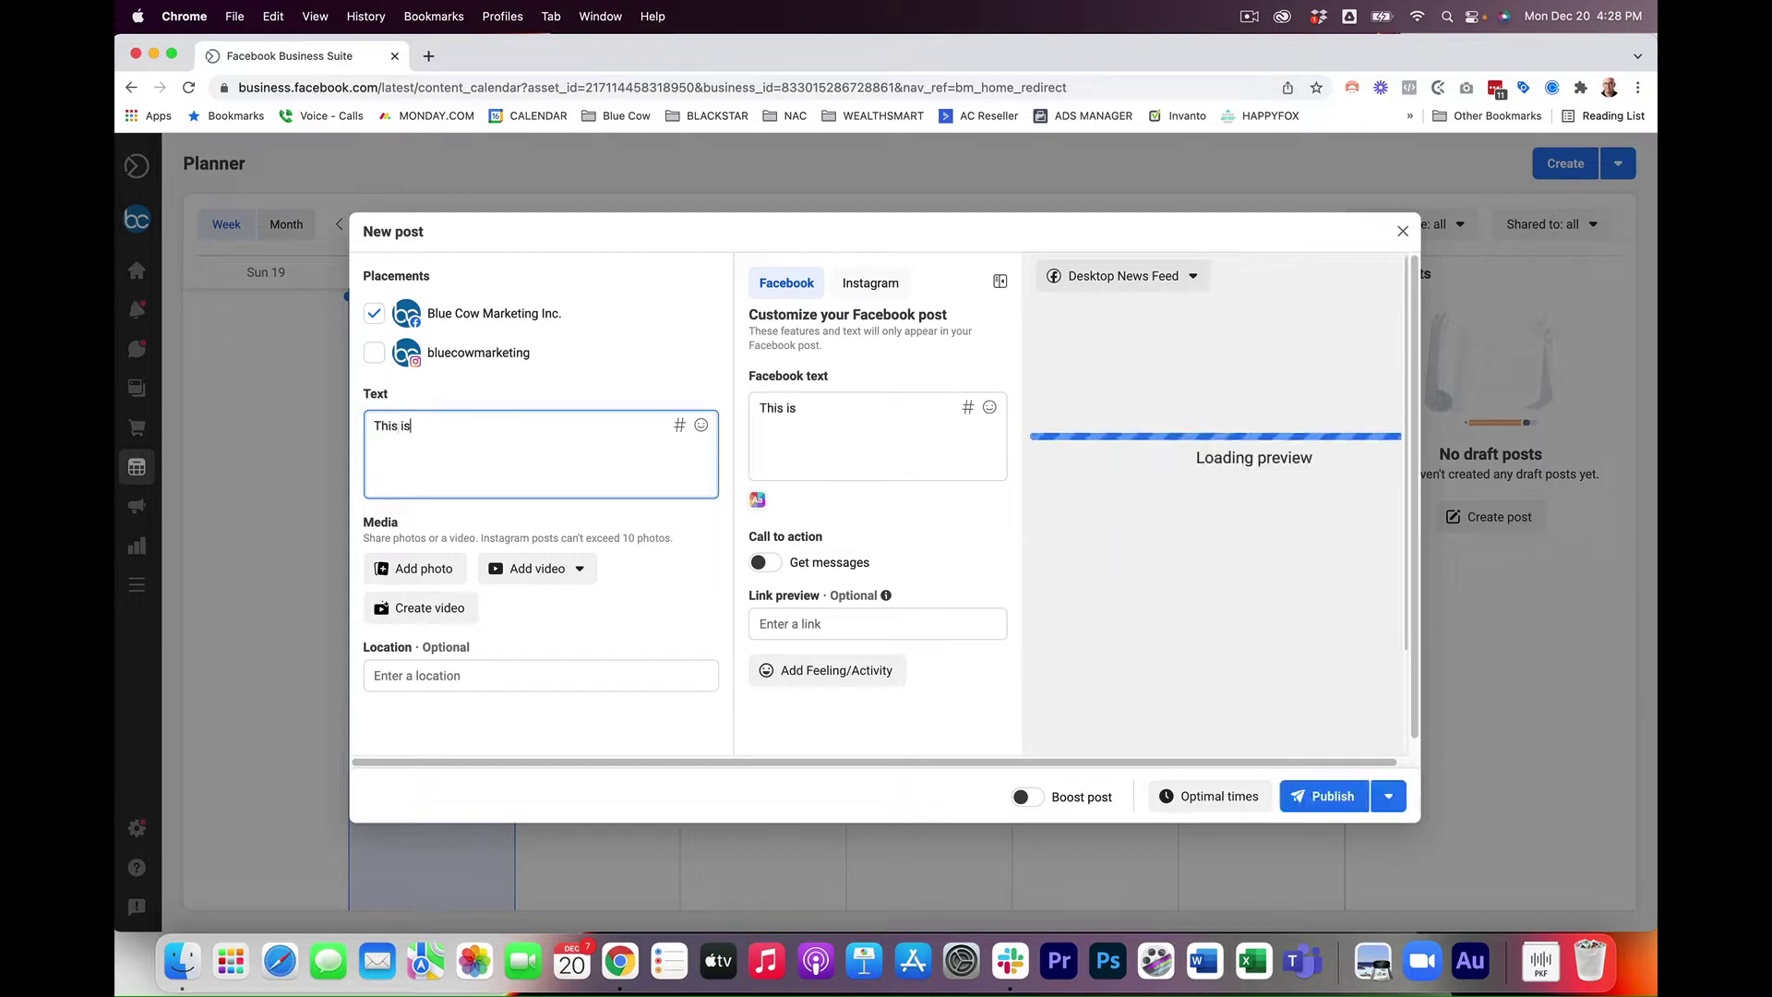
{"action": "type", "text": " a sample post."}
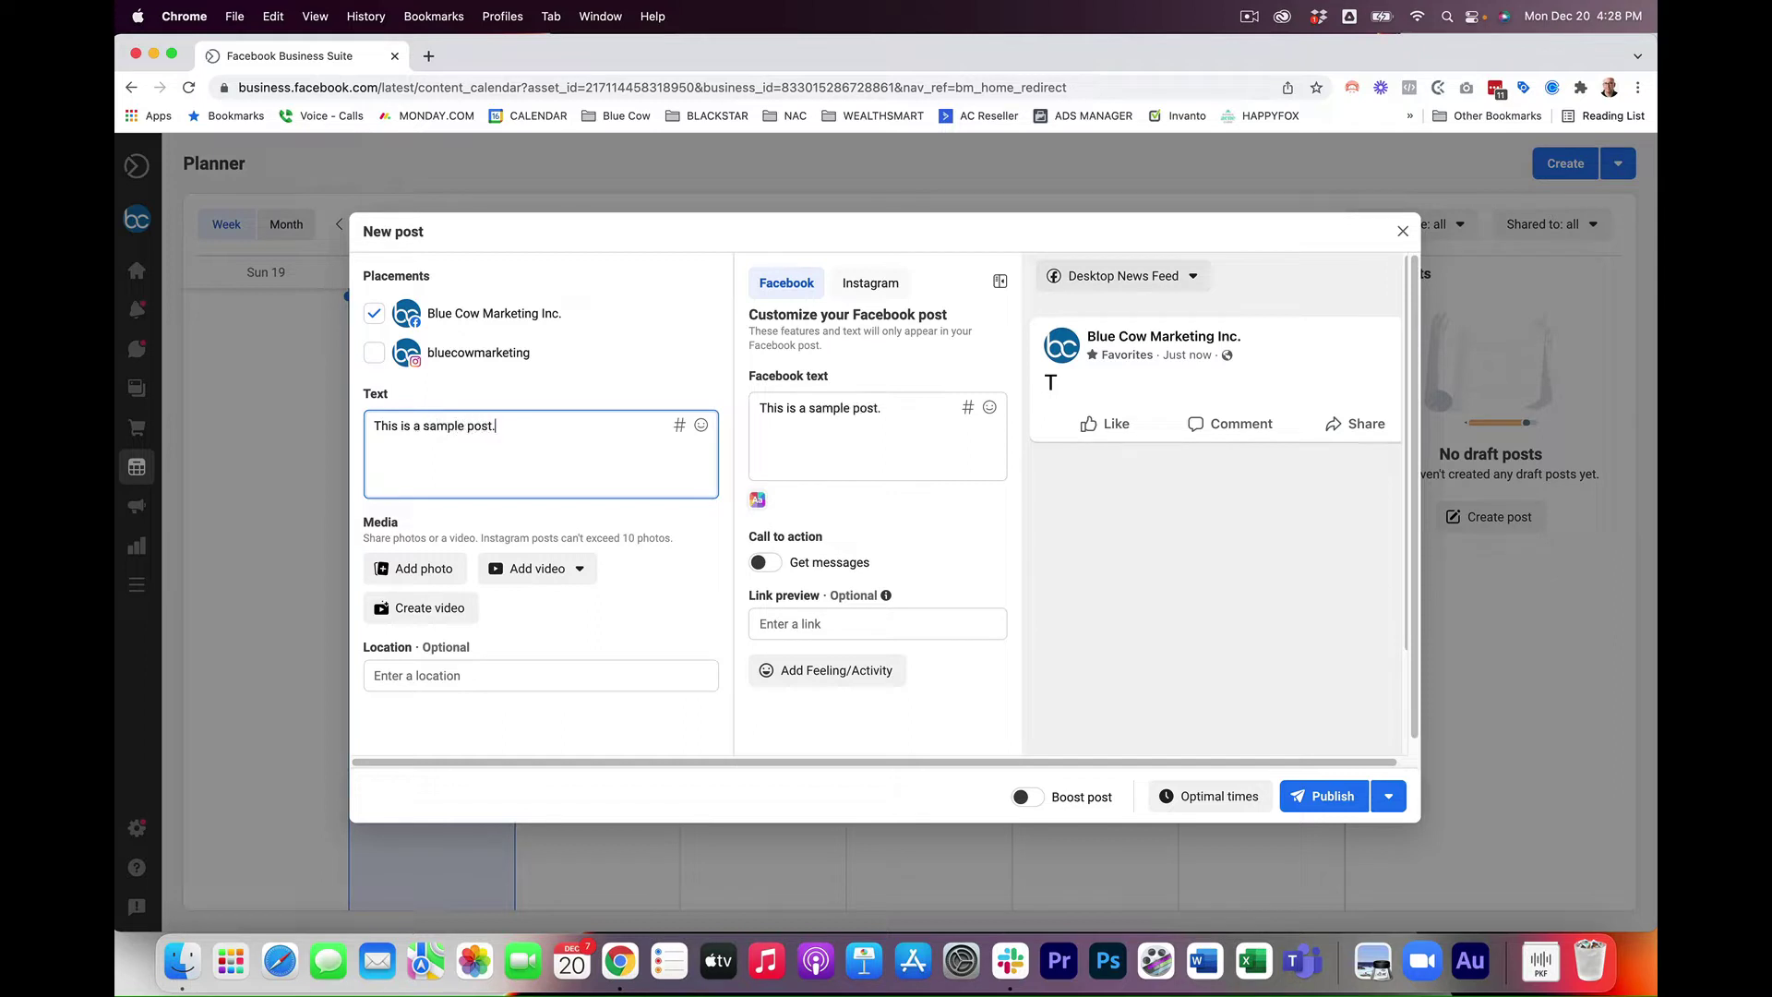
{"action": "left_click", "coordinate": [430, 57]}
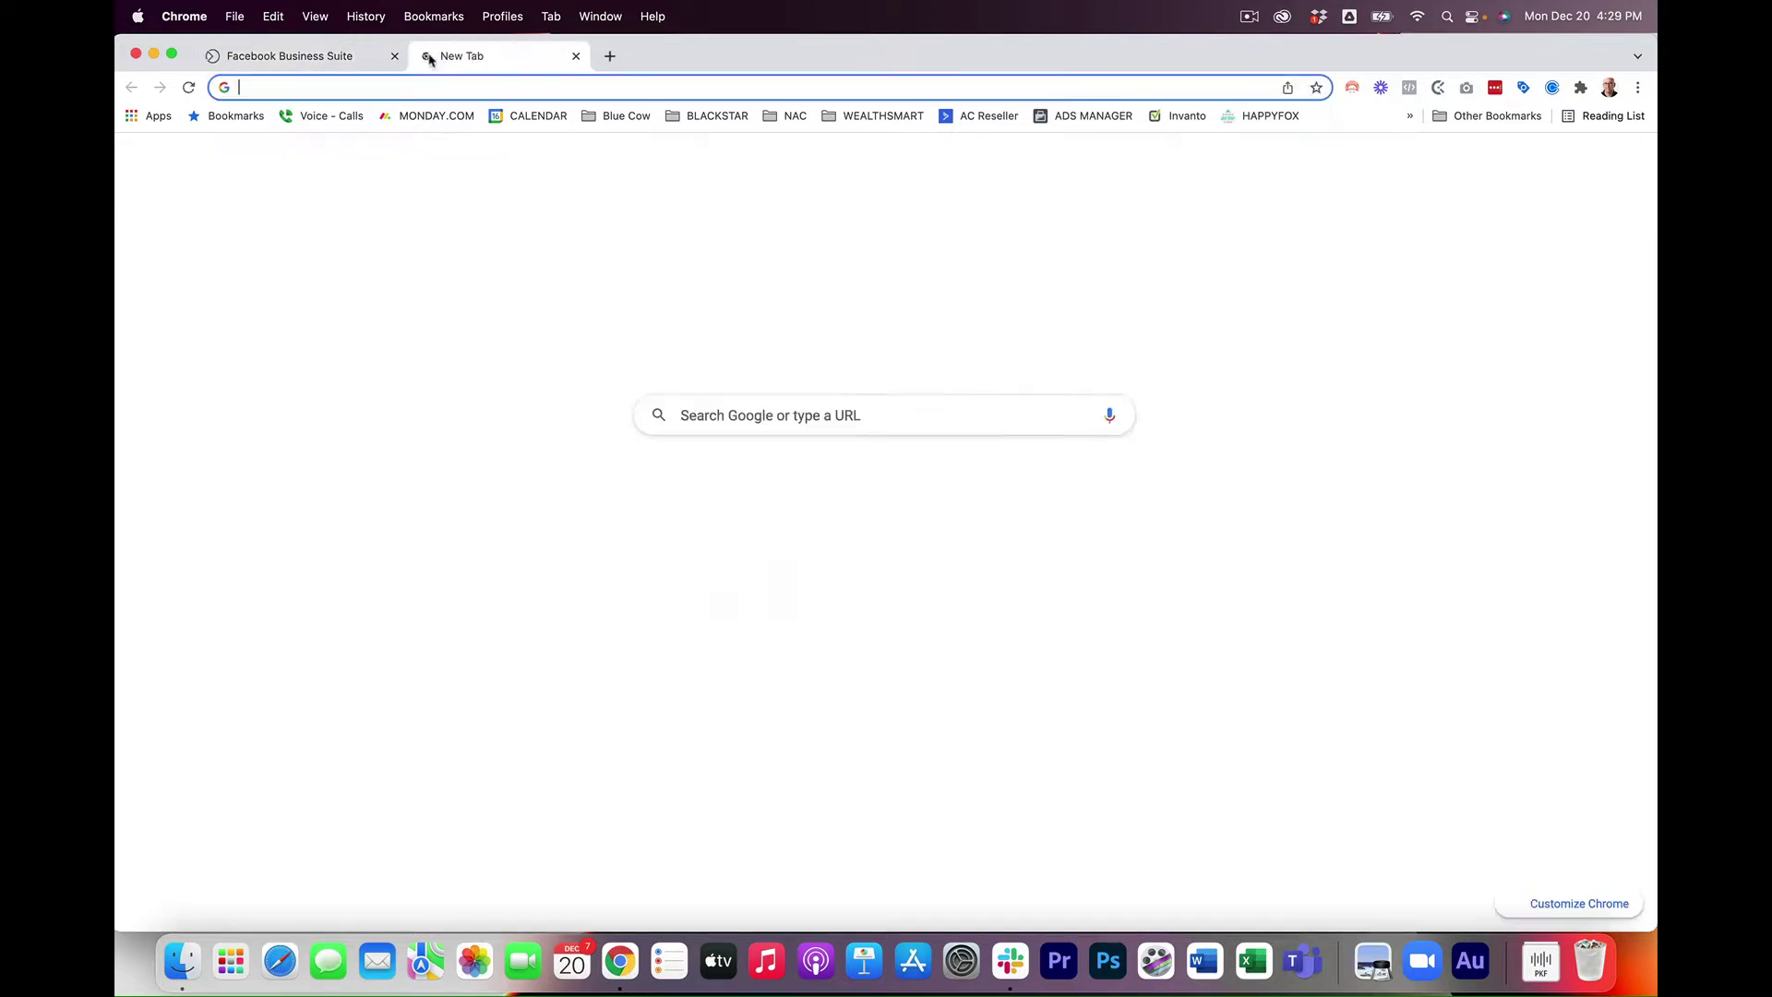
{"action": "type", "text": "canv"}
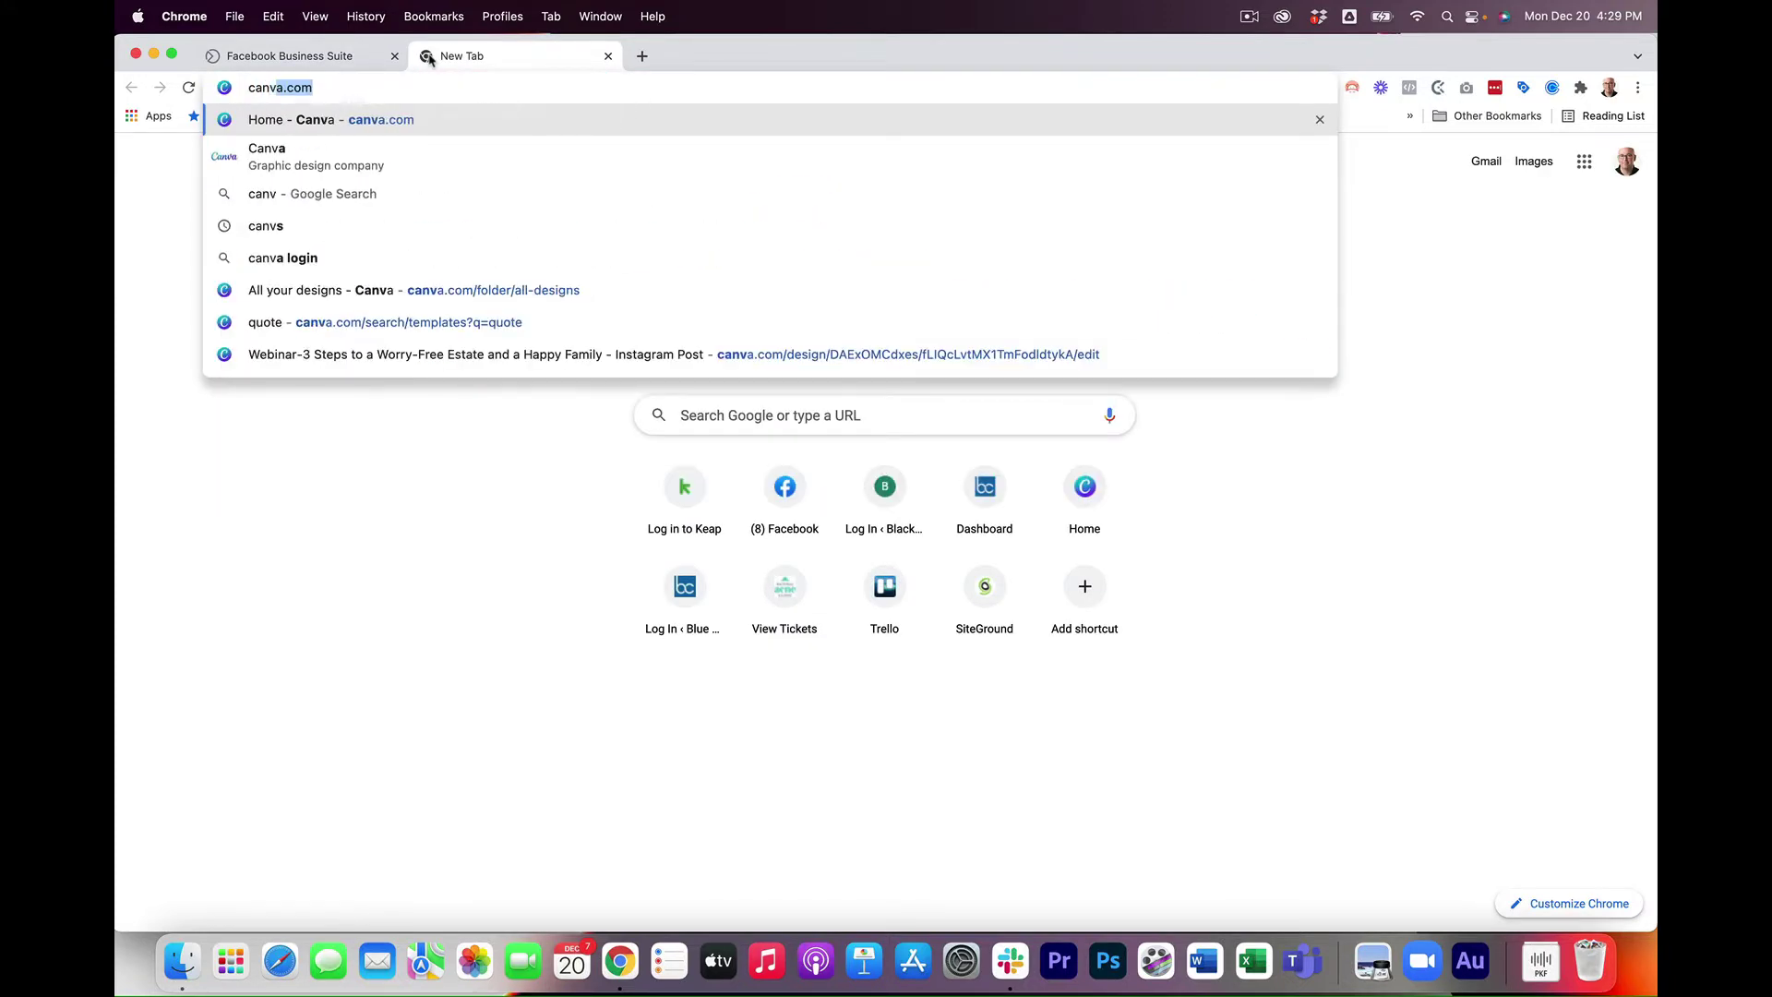
{"action": "key", "text": "BackSpace"}
{"action": "key", "text": "BackSpace"}
{"action": "key", "text": "BackSpace"}
{"action": "key", "text": "BackSpace"}
{"action": "key", "text": "BackSpace"}
{"action": "key", "text": "super+1"}
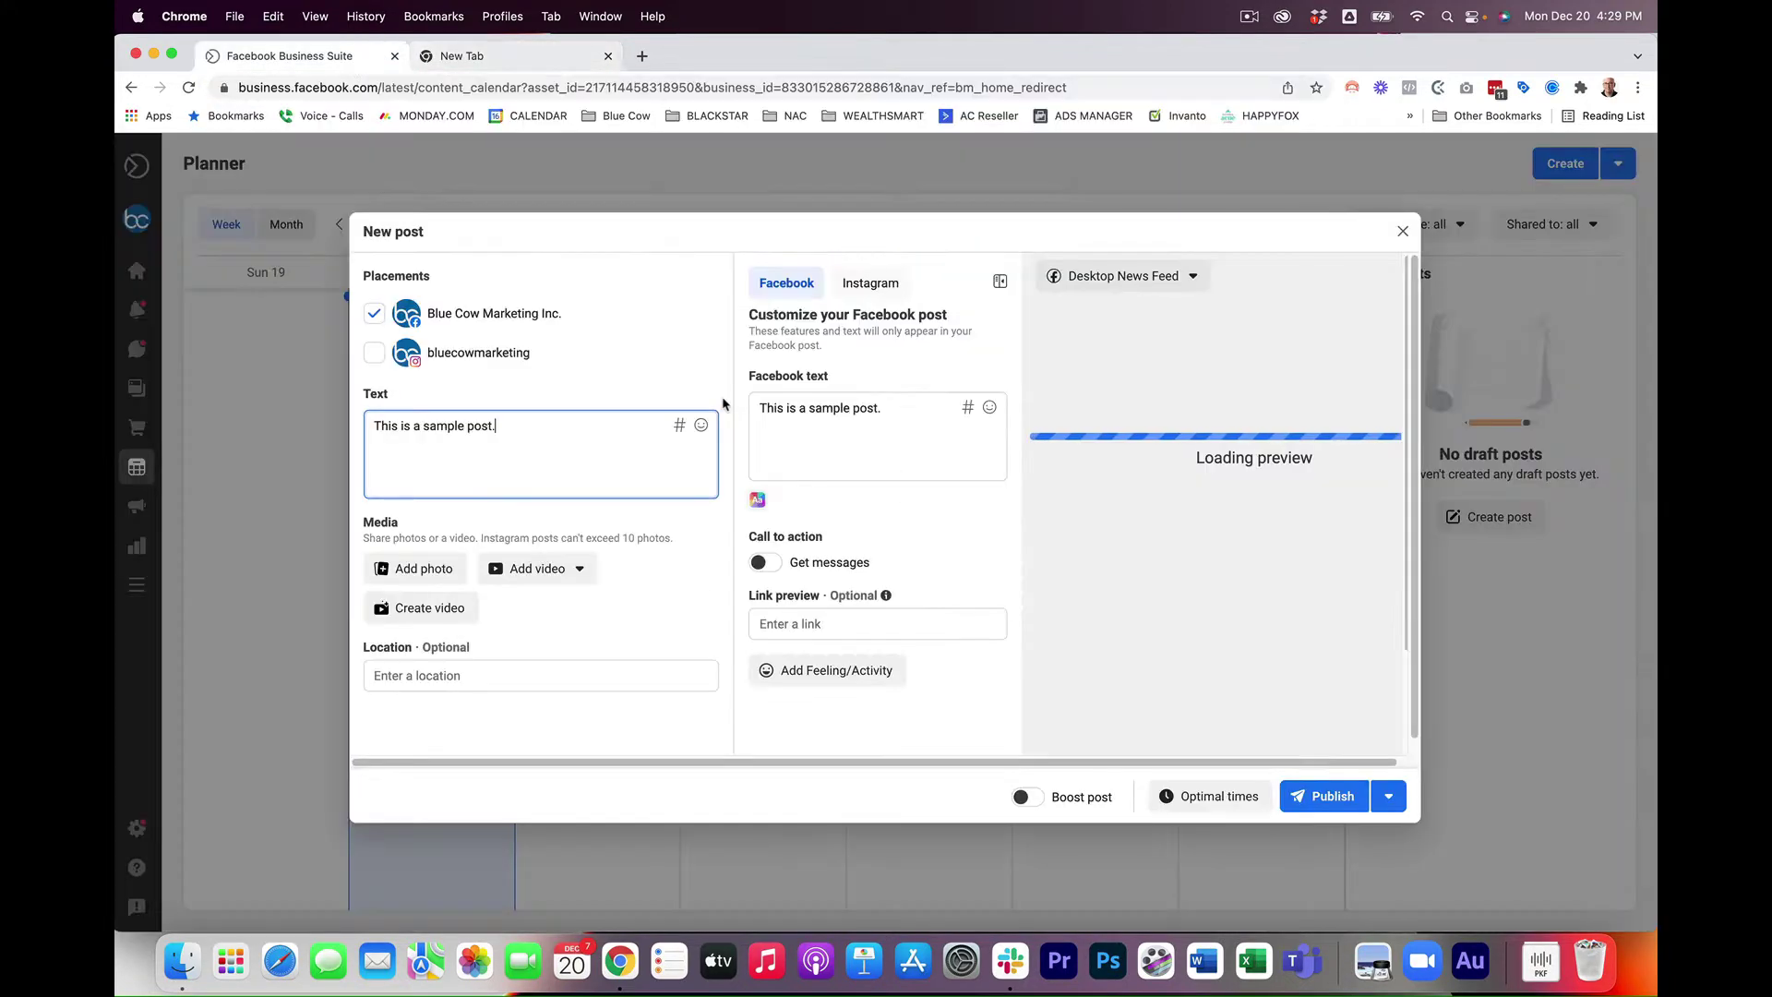
- Attach The Content Amplification Podcast (1).jpg and add the bluecowmarketing Instagram placement
{"action": "left_click", "coordinate": [431, 567]}
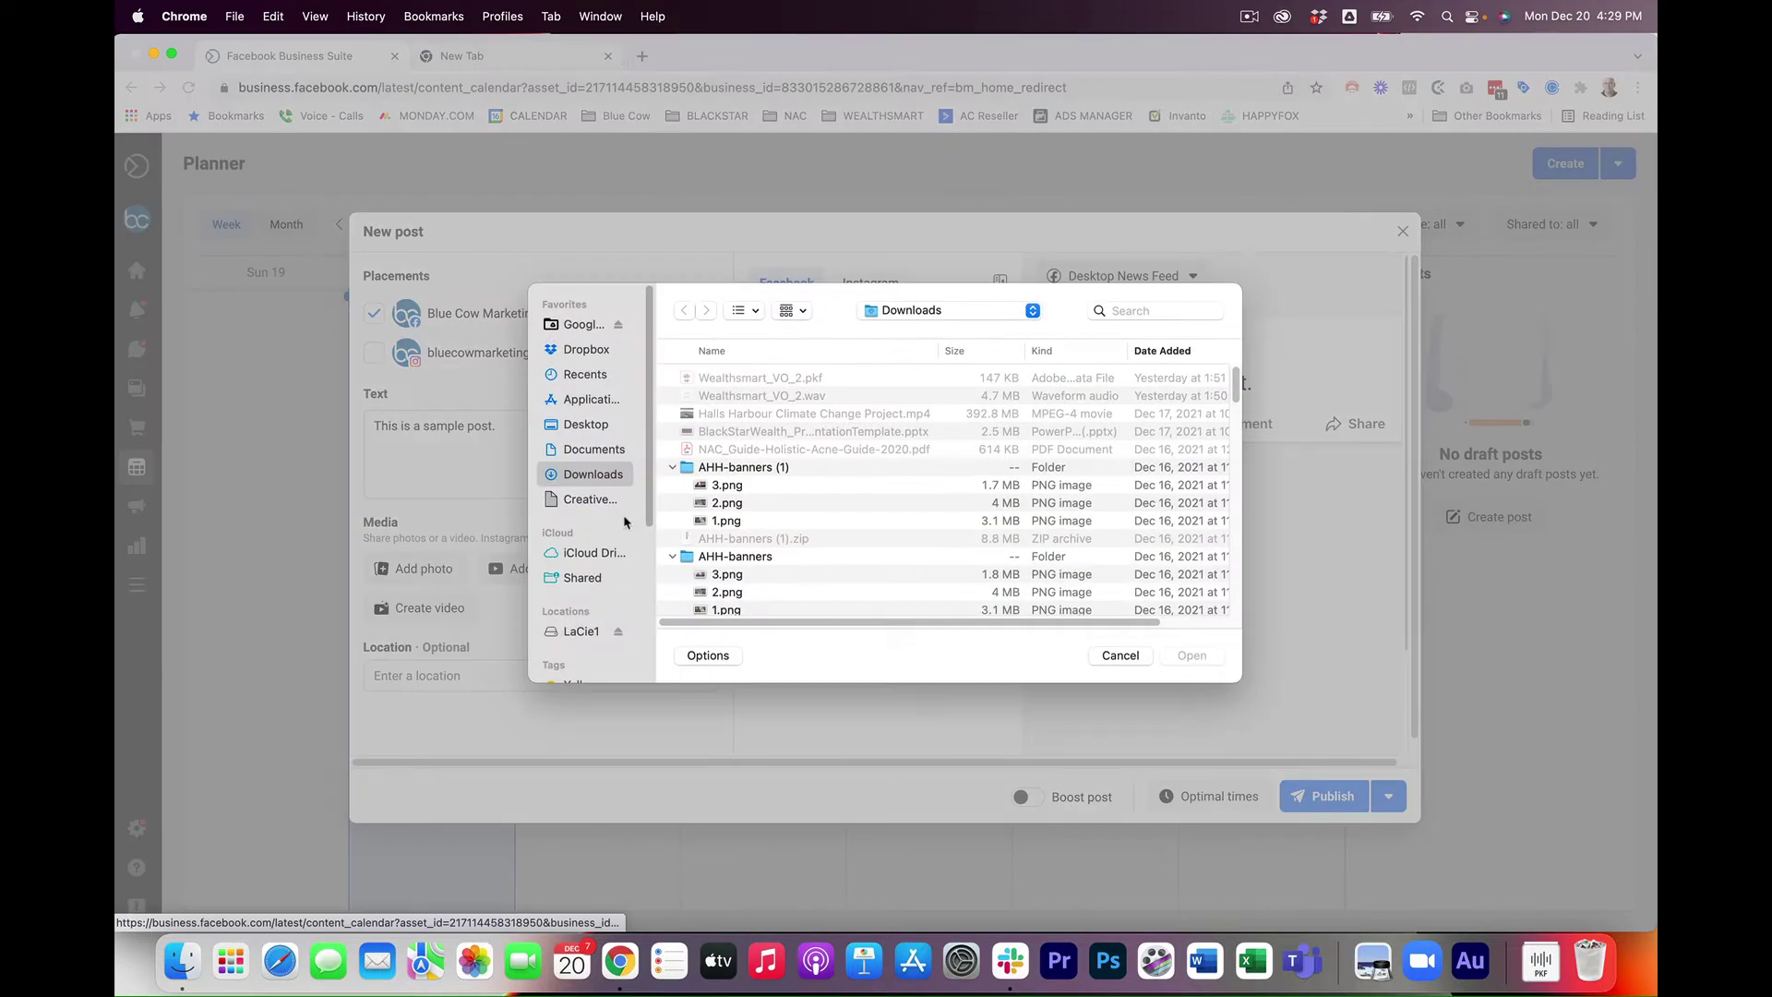
{"action": "scroll", "coordinate": [886, 483], "scroll_direction": "down", "scroll_amount": 5}
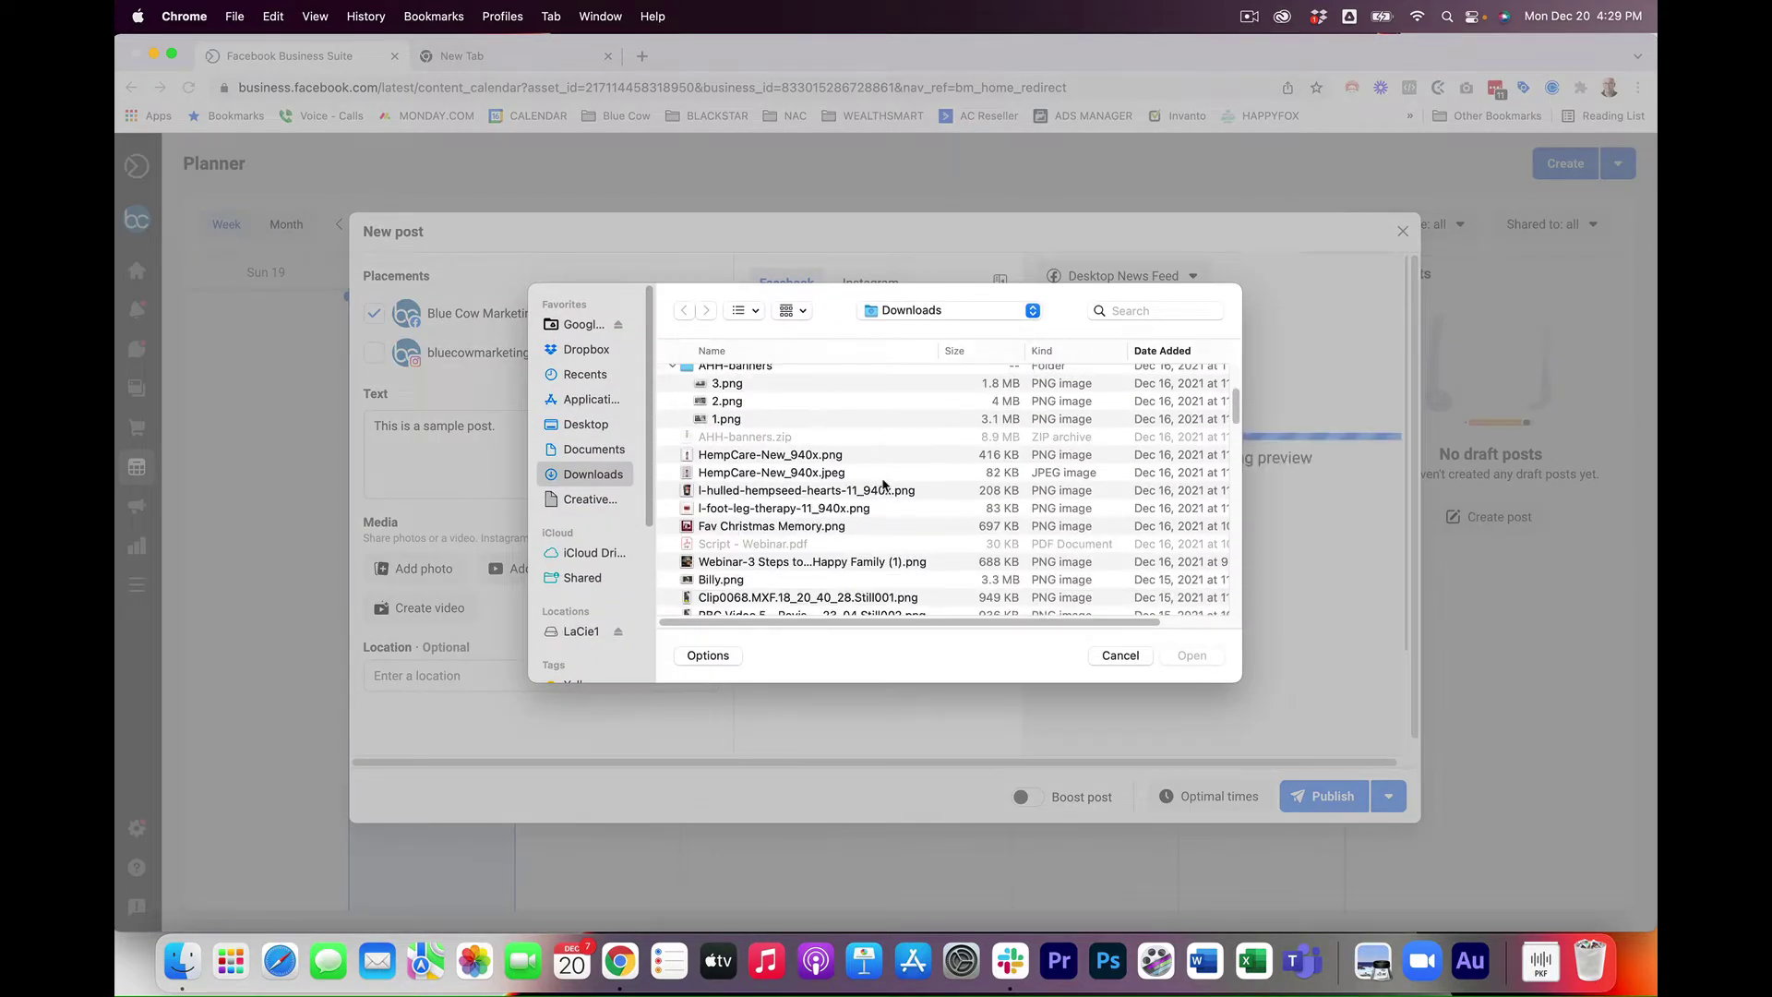
{"action": "scroll", "coordinate": [883, 484], "scroll_direction": "down", "scroll_amount": 5}
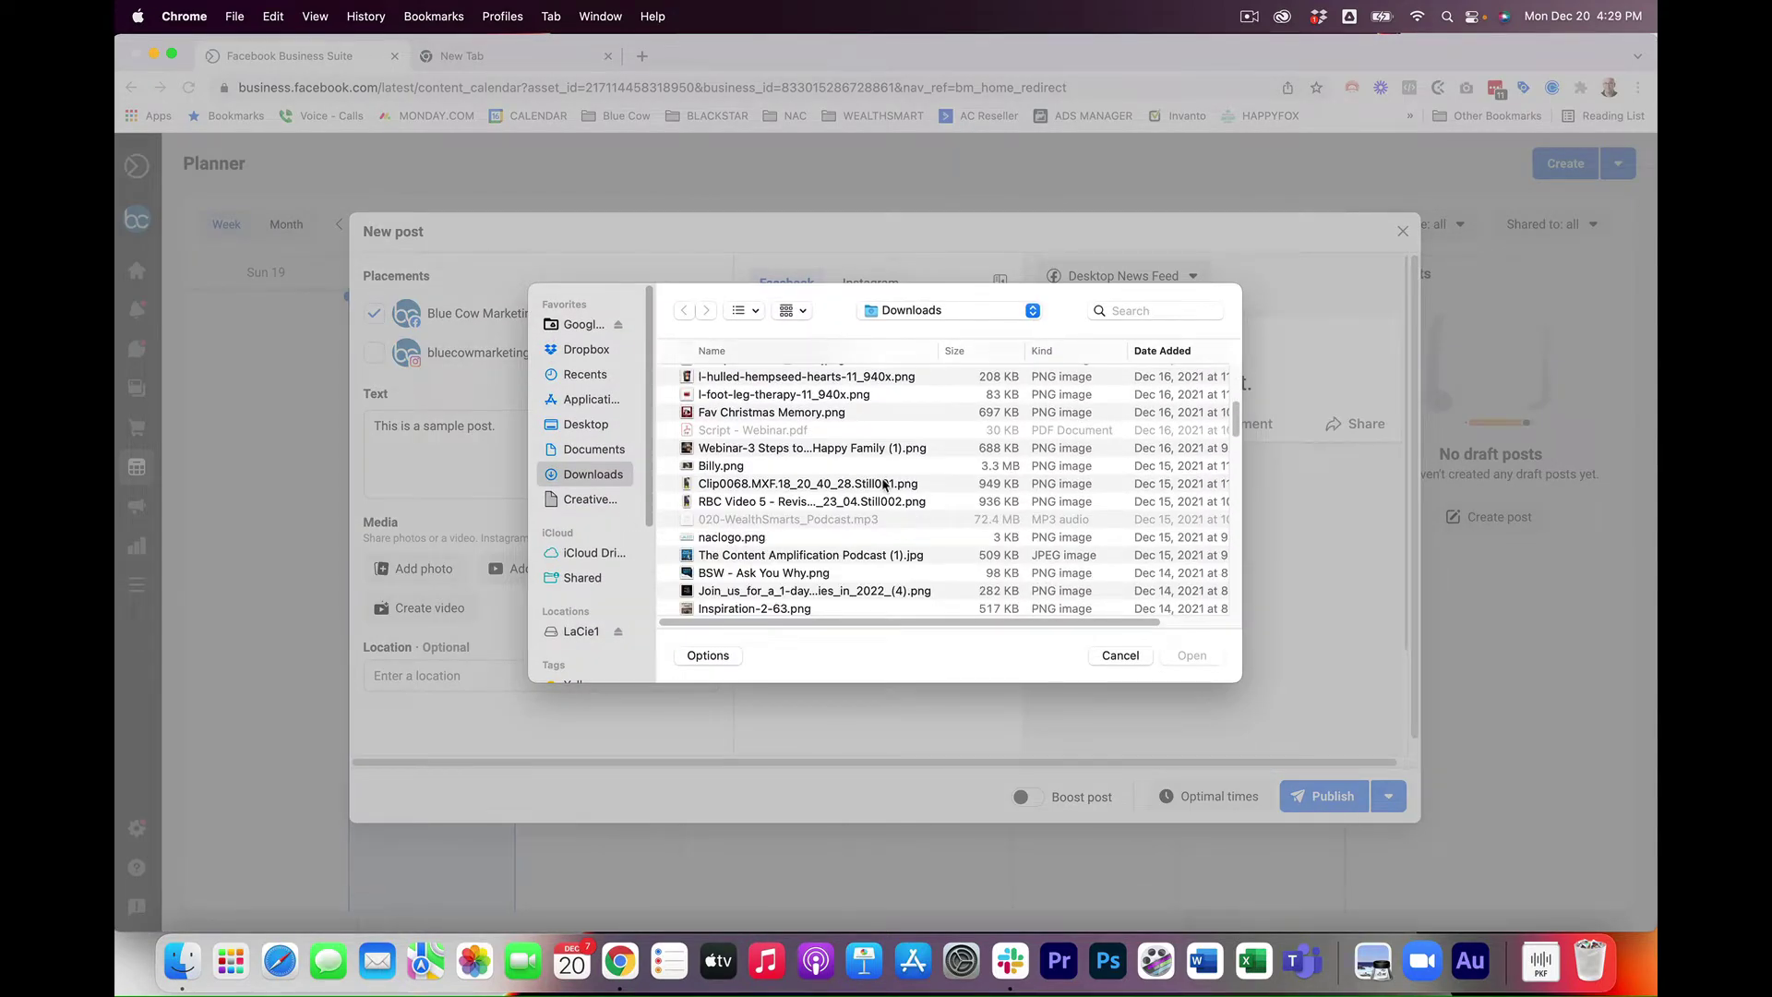
{"action": "scroll", "coordinate": [884, 485], "scroll_direction": "down", "scroll_amount": 5}
{"action": "left_click", "coordinate": [774, 458]}
{"action": "key", "text": "space"}
{"action": "key", "text": "space"}
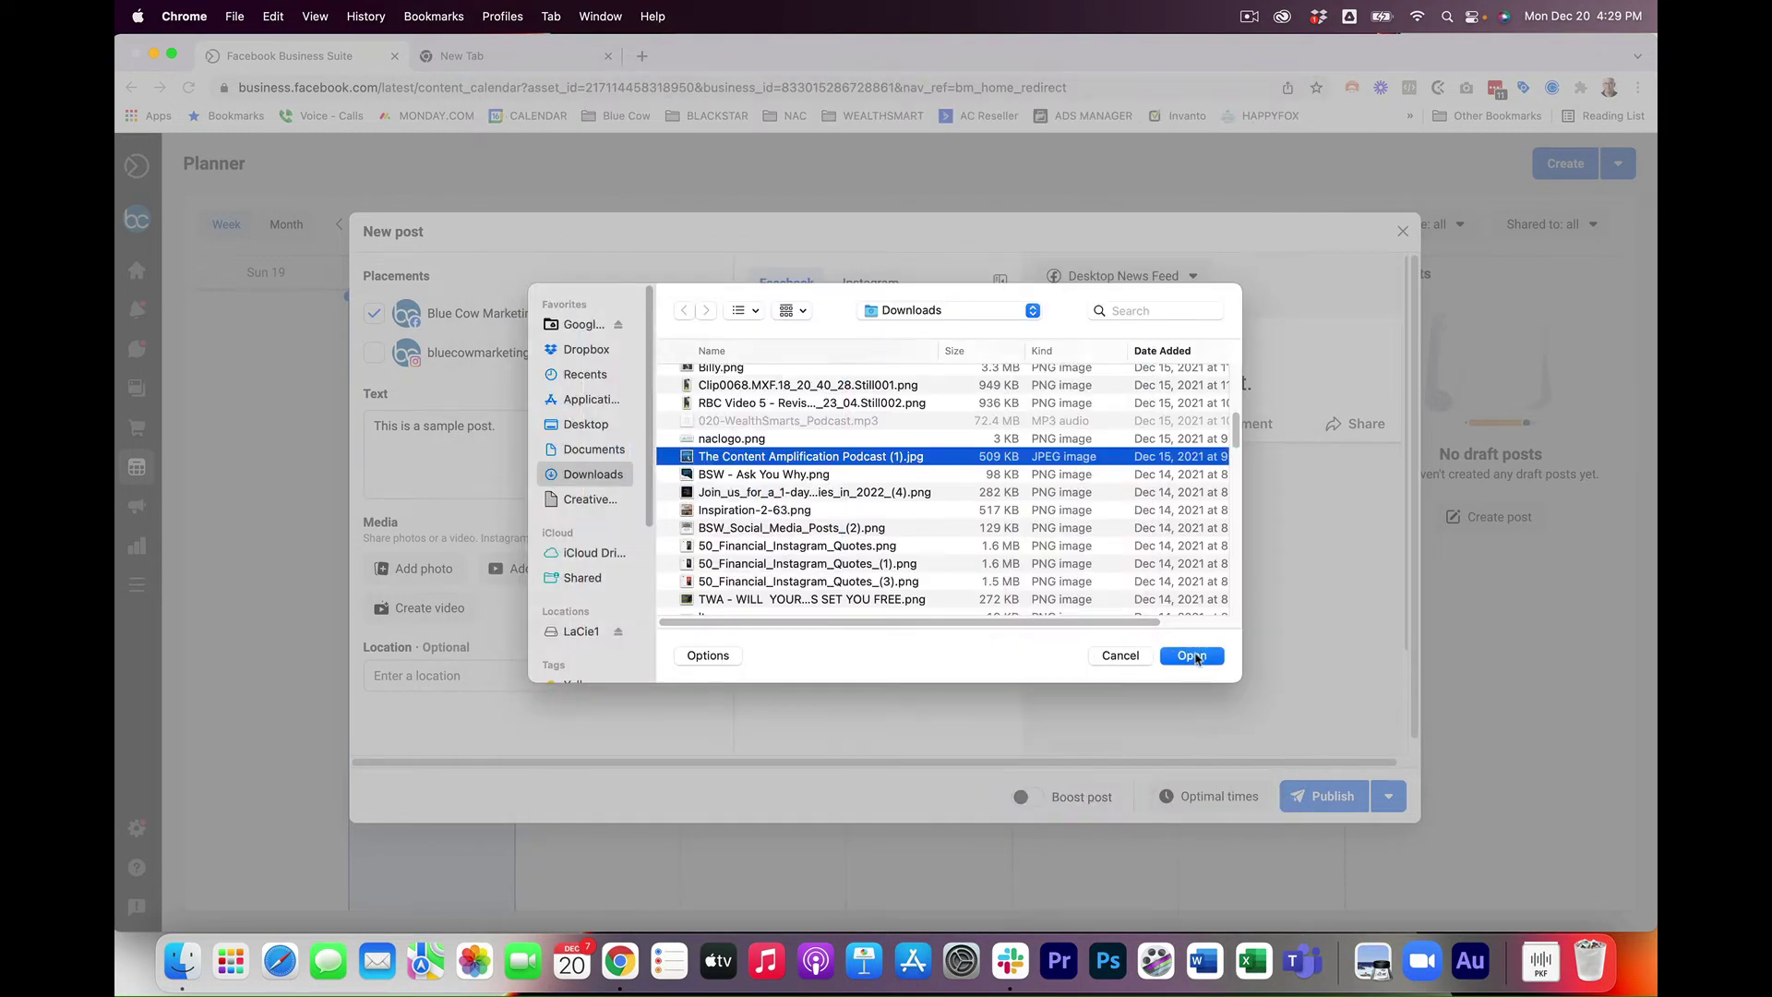
{"action": "left_click", "coordinate": [1191, 655]}
{"action": "left_click", "coordinate": [417, 369]}
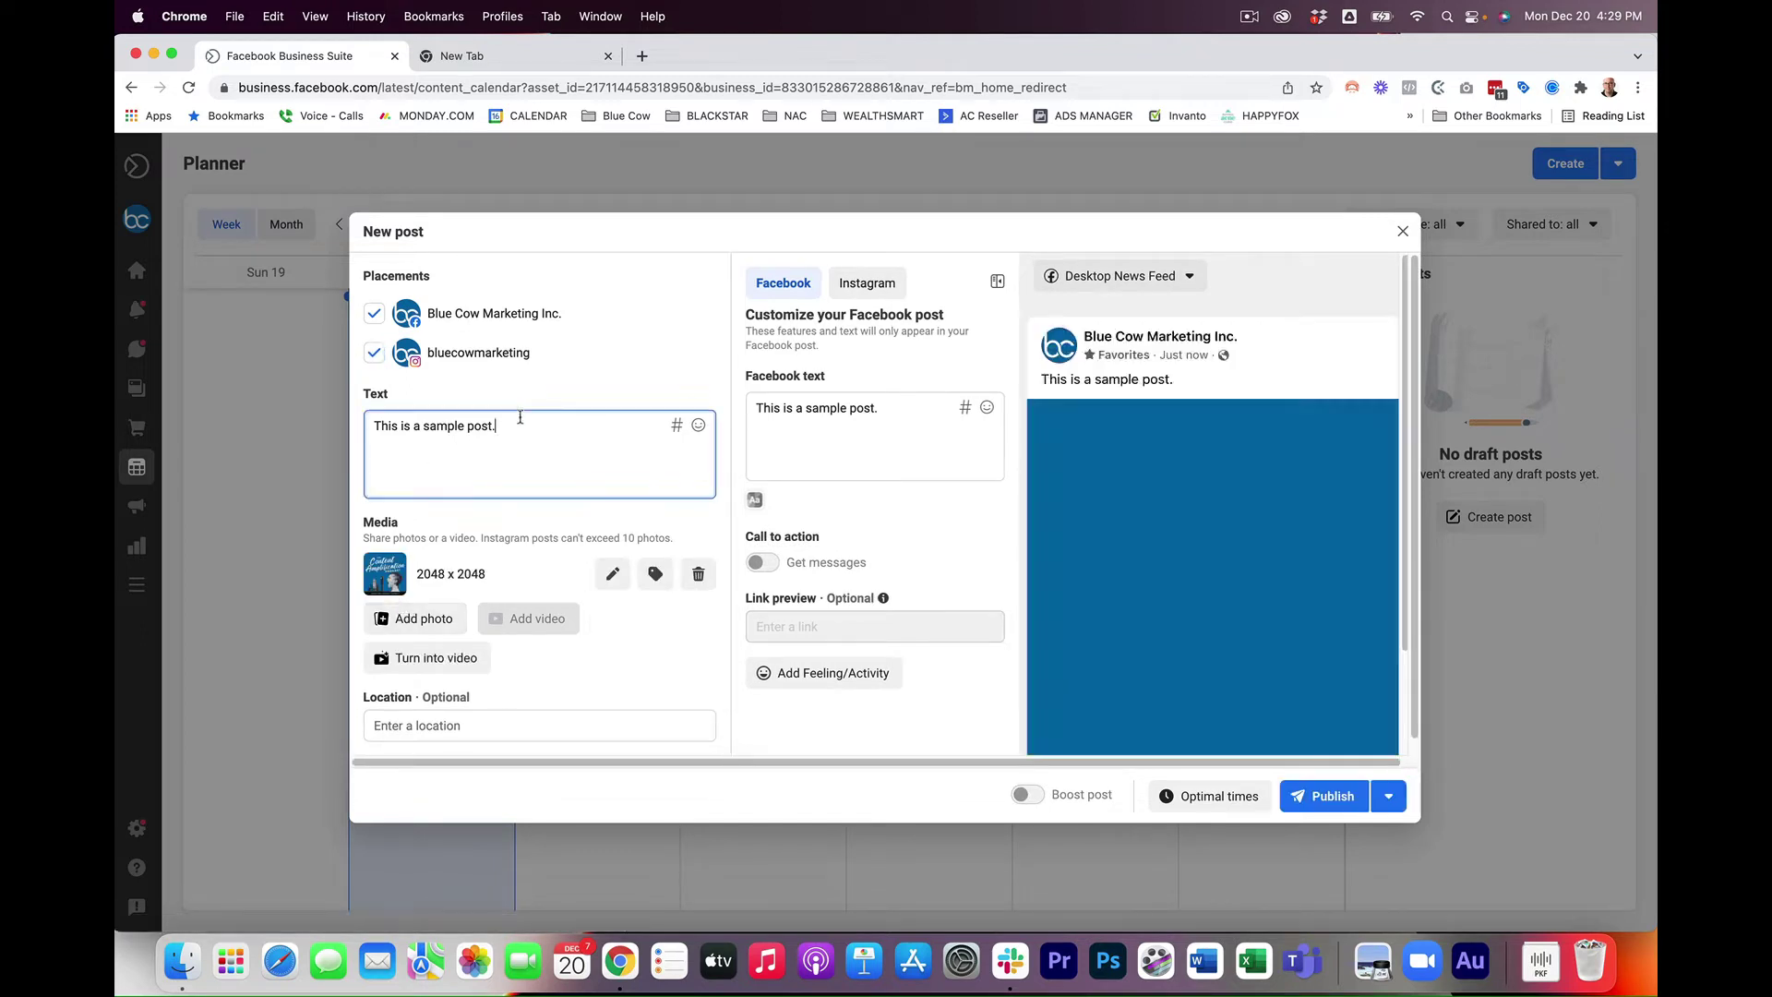
- Replace the post text with the 'Have you subscribed to our podcast yet?' message about 2022
{"action": "left_click_drag", "start_coordinate": [517, 418], "coordinate": [281, 383]}
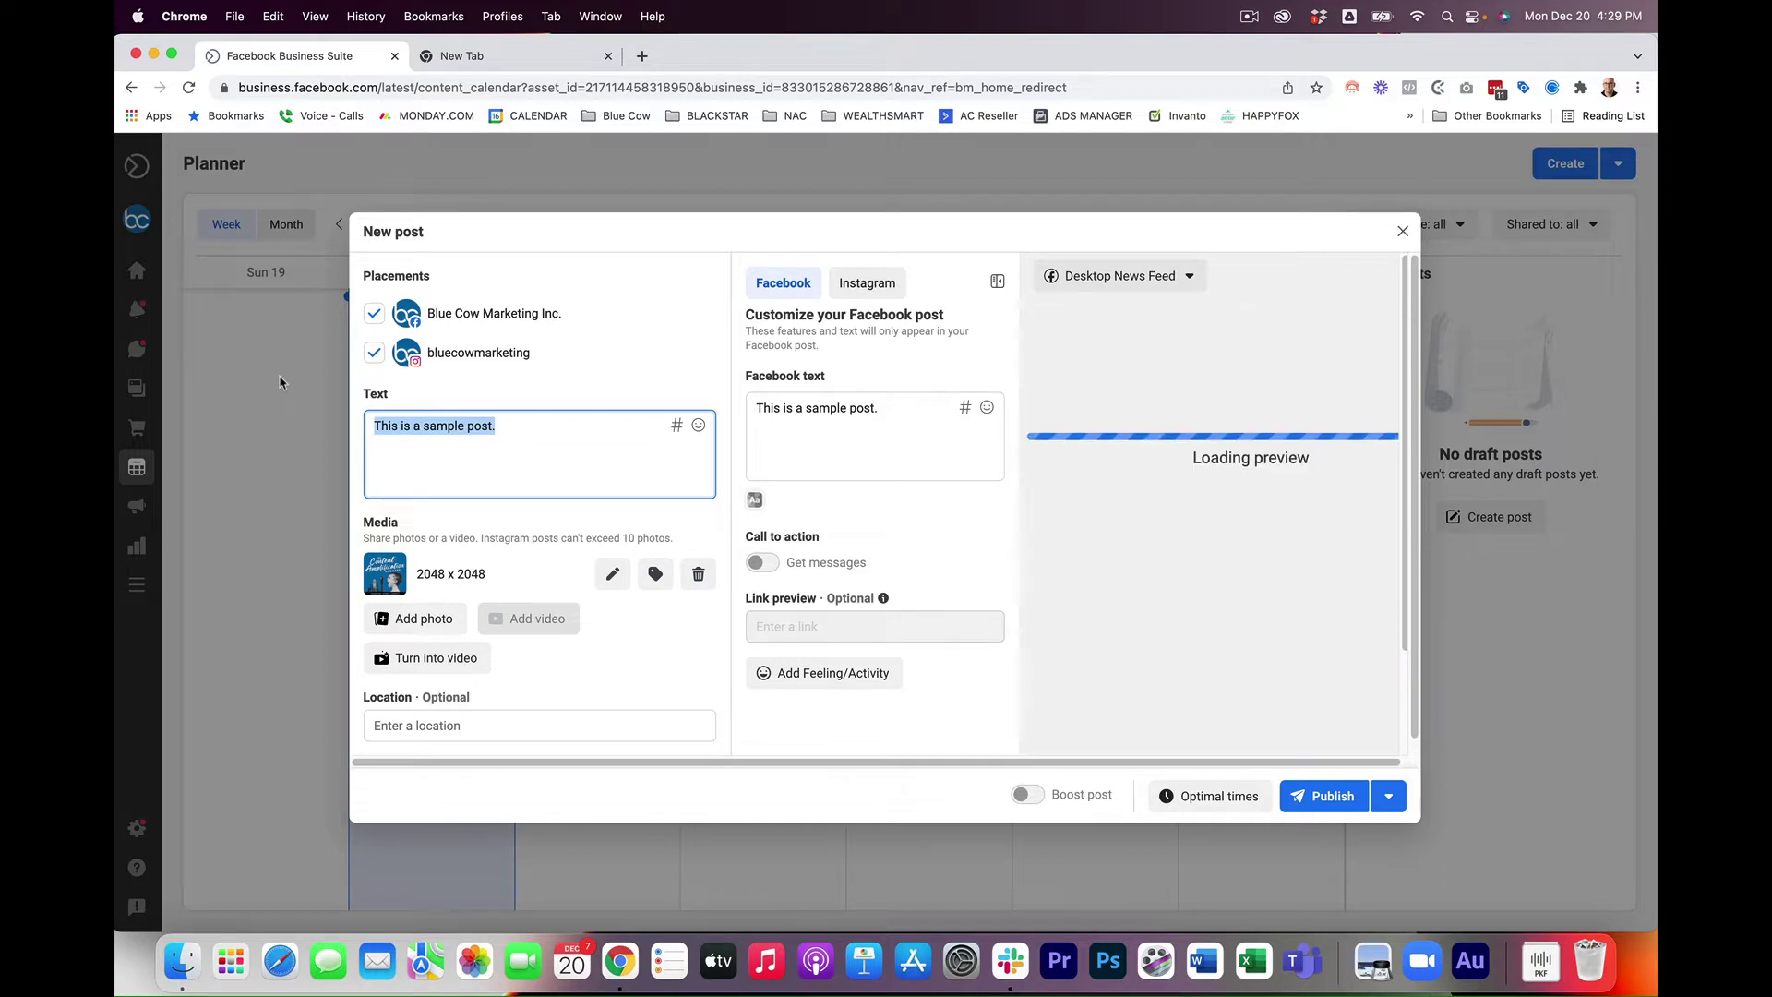
{"action": "type", "text": "Have you subsc"}
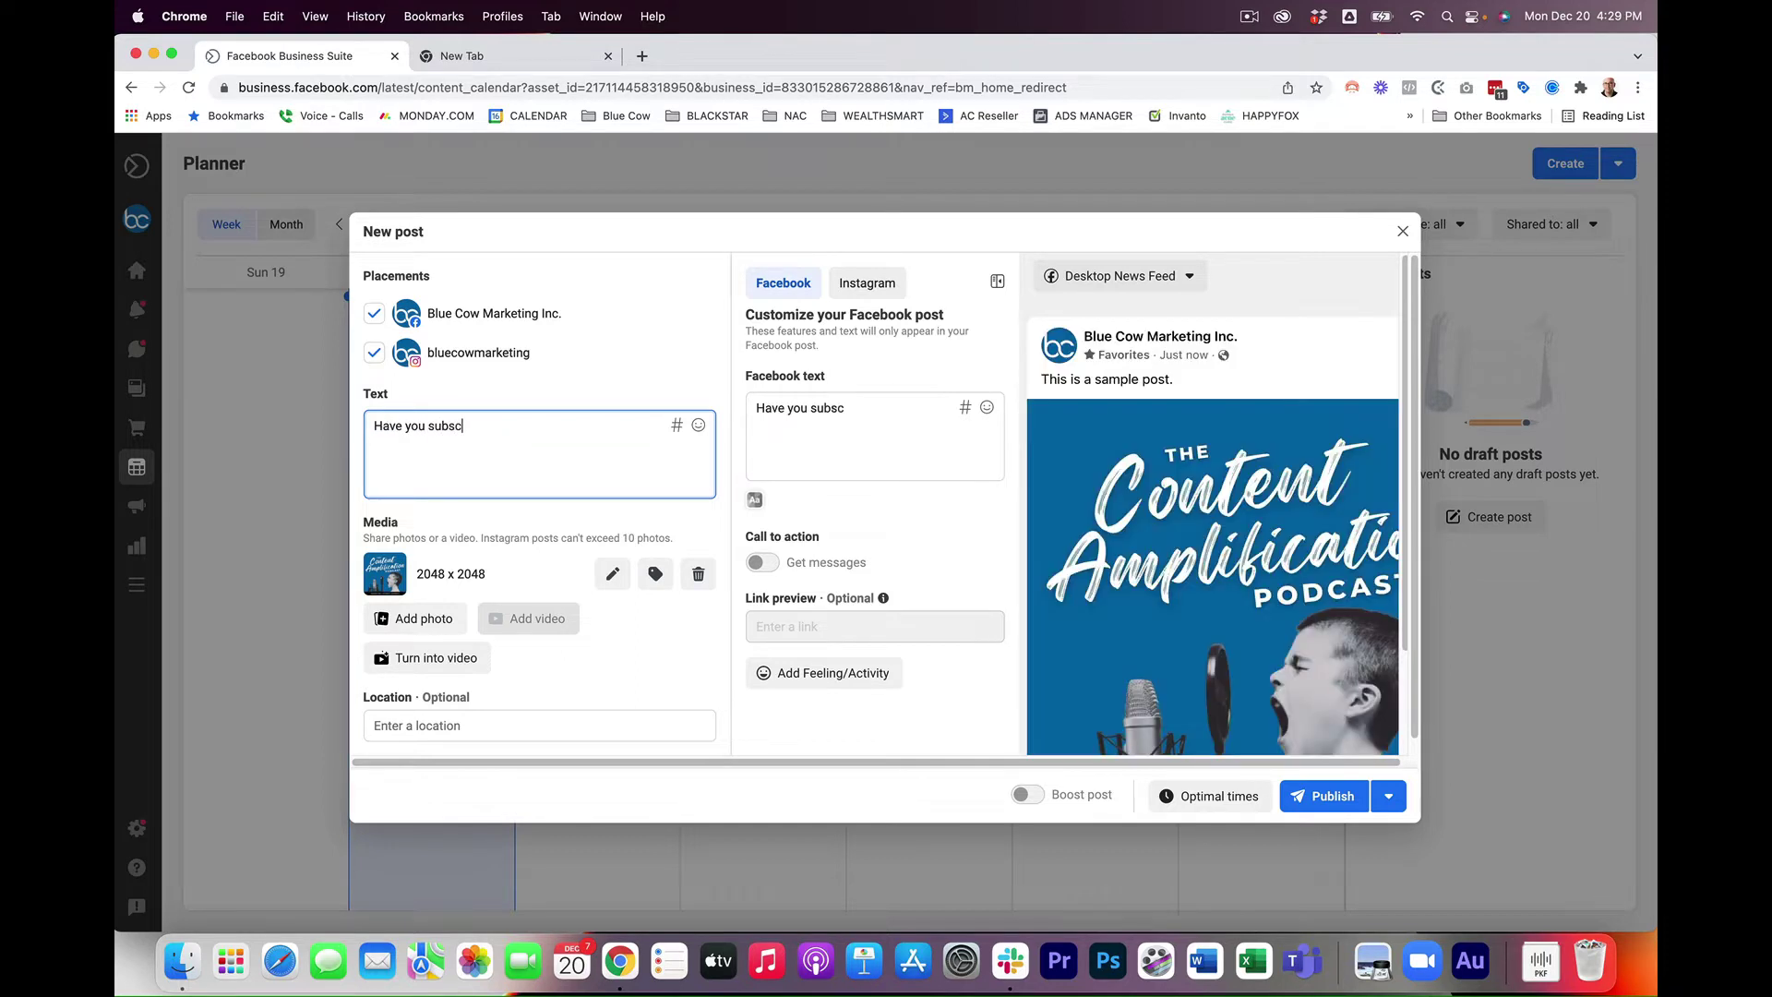
{"action": "type", "text": "ribed to our podcast te"}
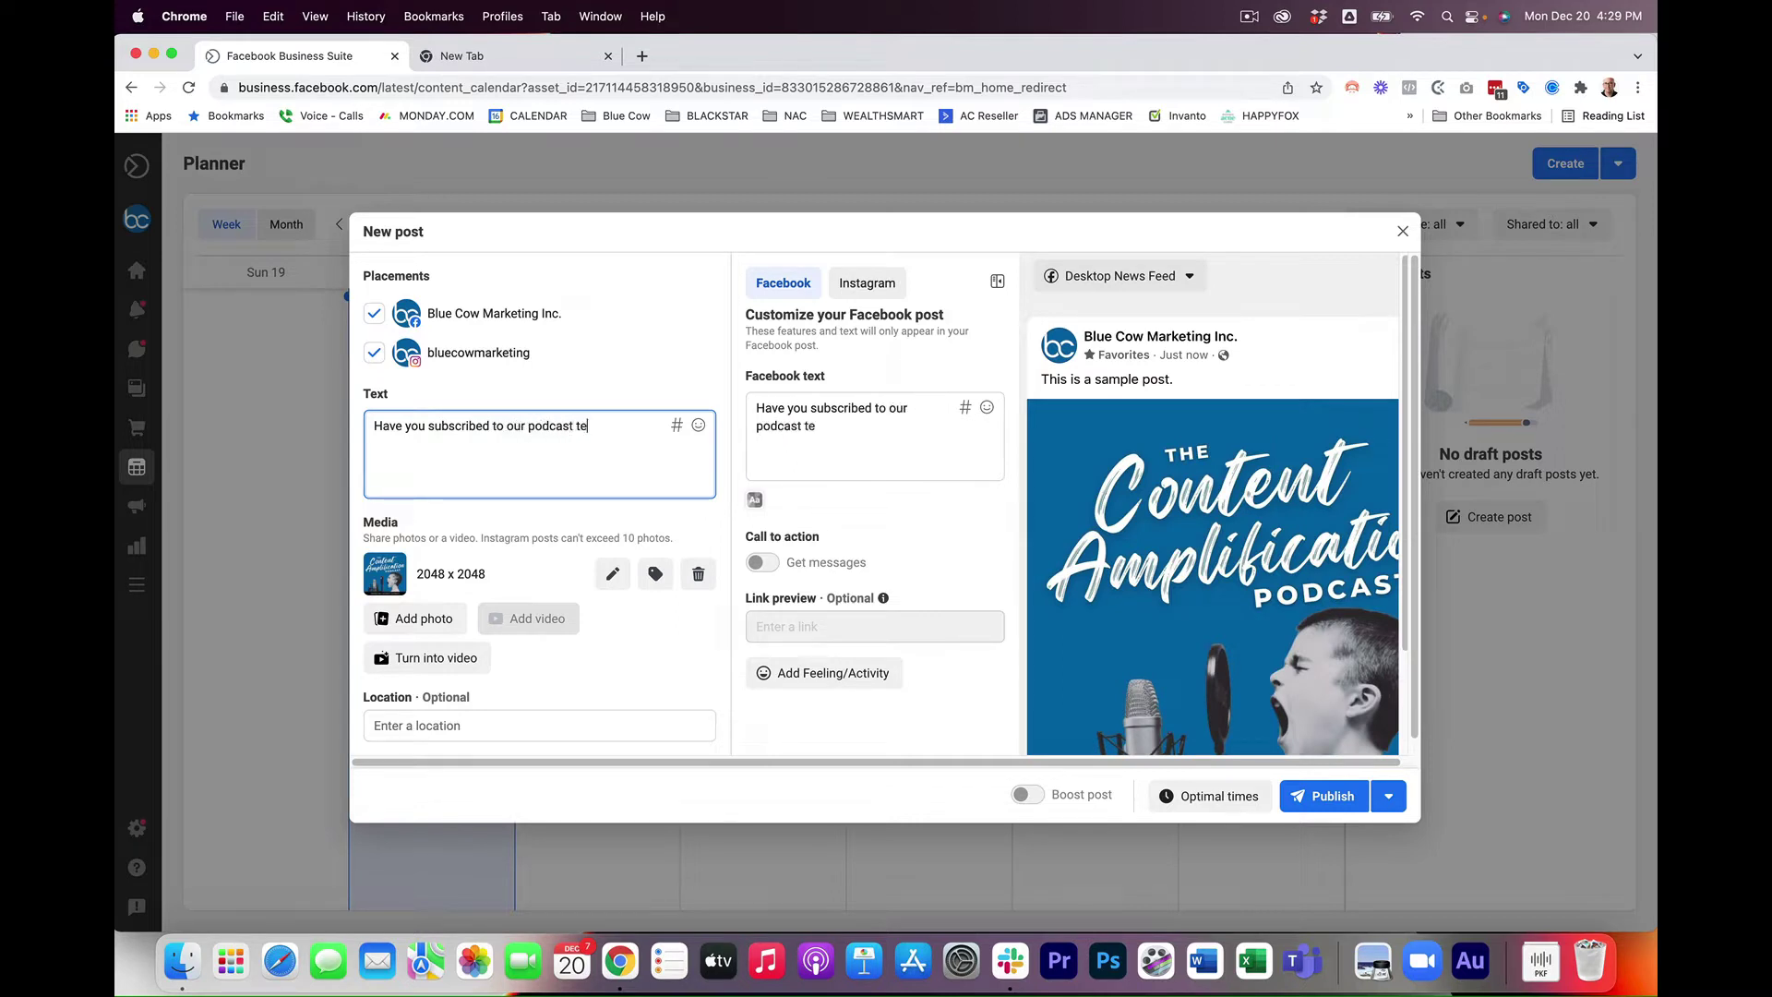
{"action": "type", "text": "t"}
{"action": "key", "text": "BackSpace"}
{"action": "key", "text": "BackSpace"}
{"action": "key", "text": "BackSpace"}
{"action": "type", "text": "yet?  If not, we have "}
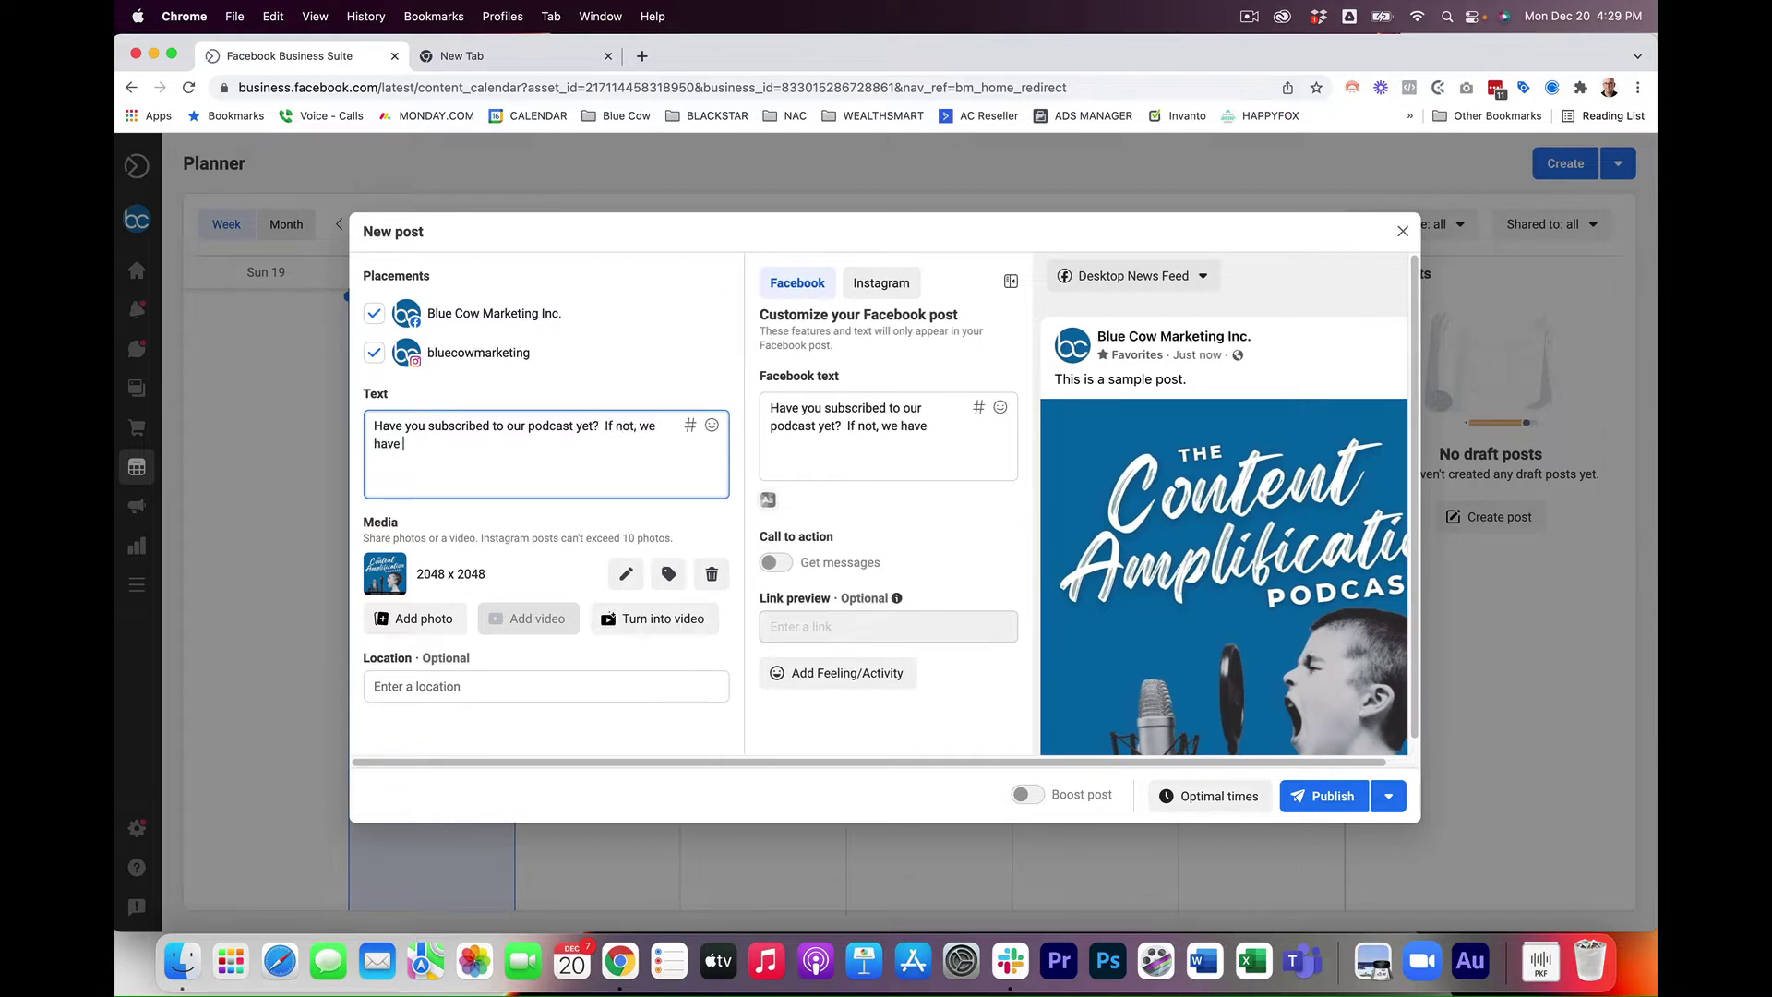
{"action": "type", "text": "so"}
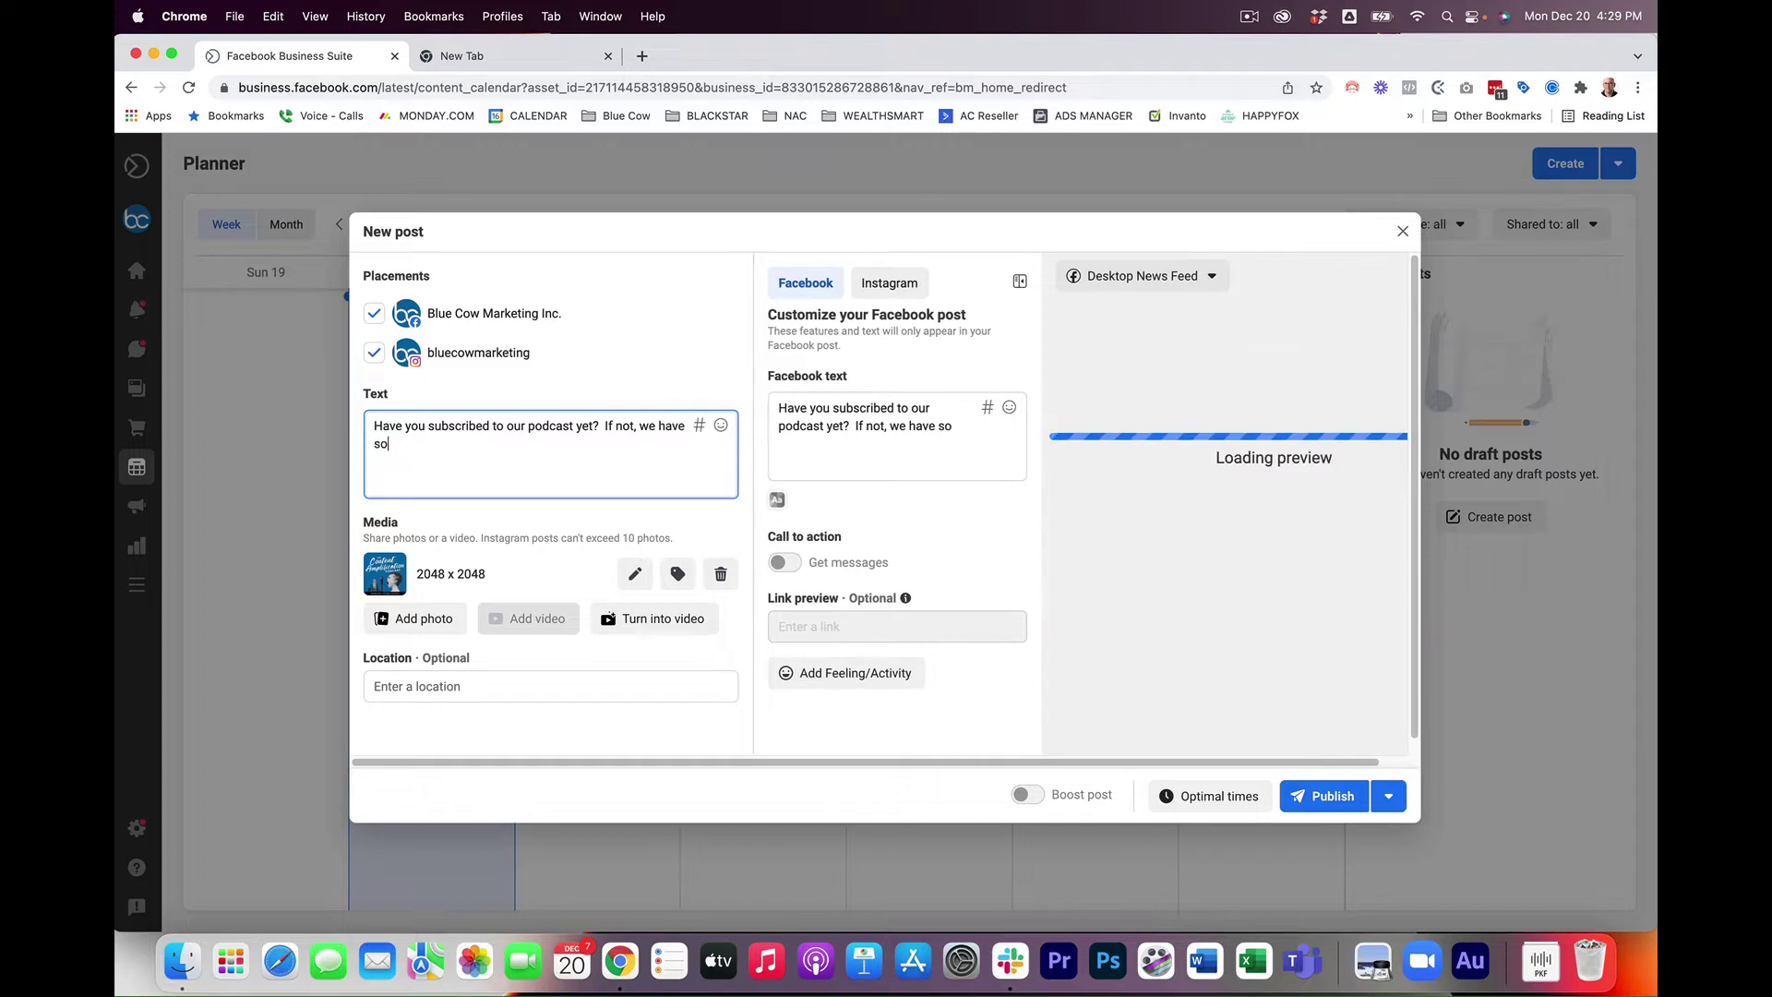
{"action": "type", "text": "me really smart marker"}
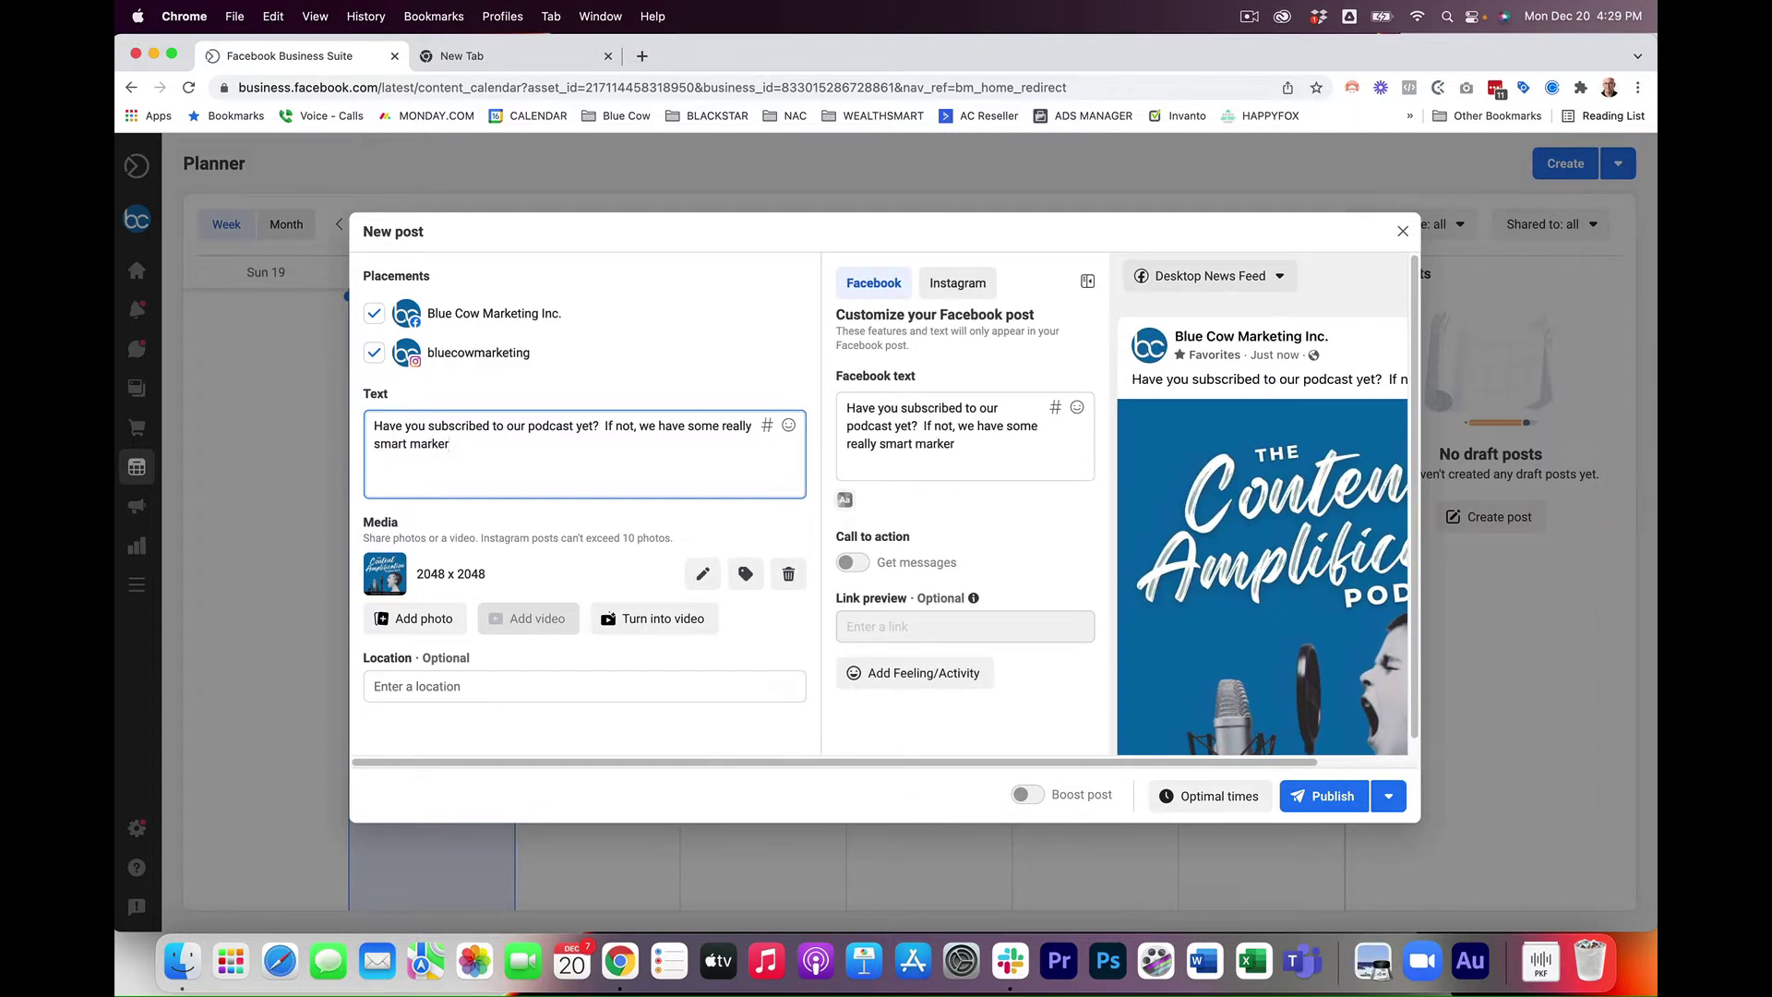
{"action": "key", "text": "BackSpace"}
{"action": "type", "text": "ters coming up "}
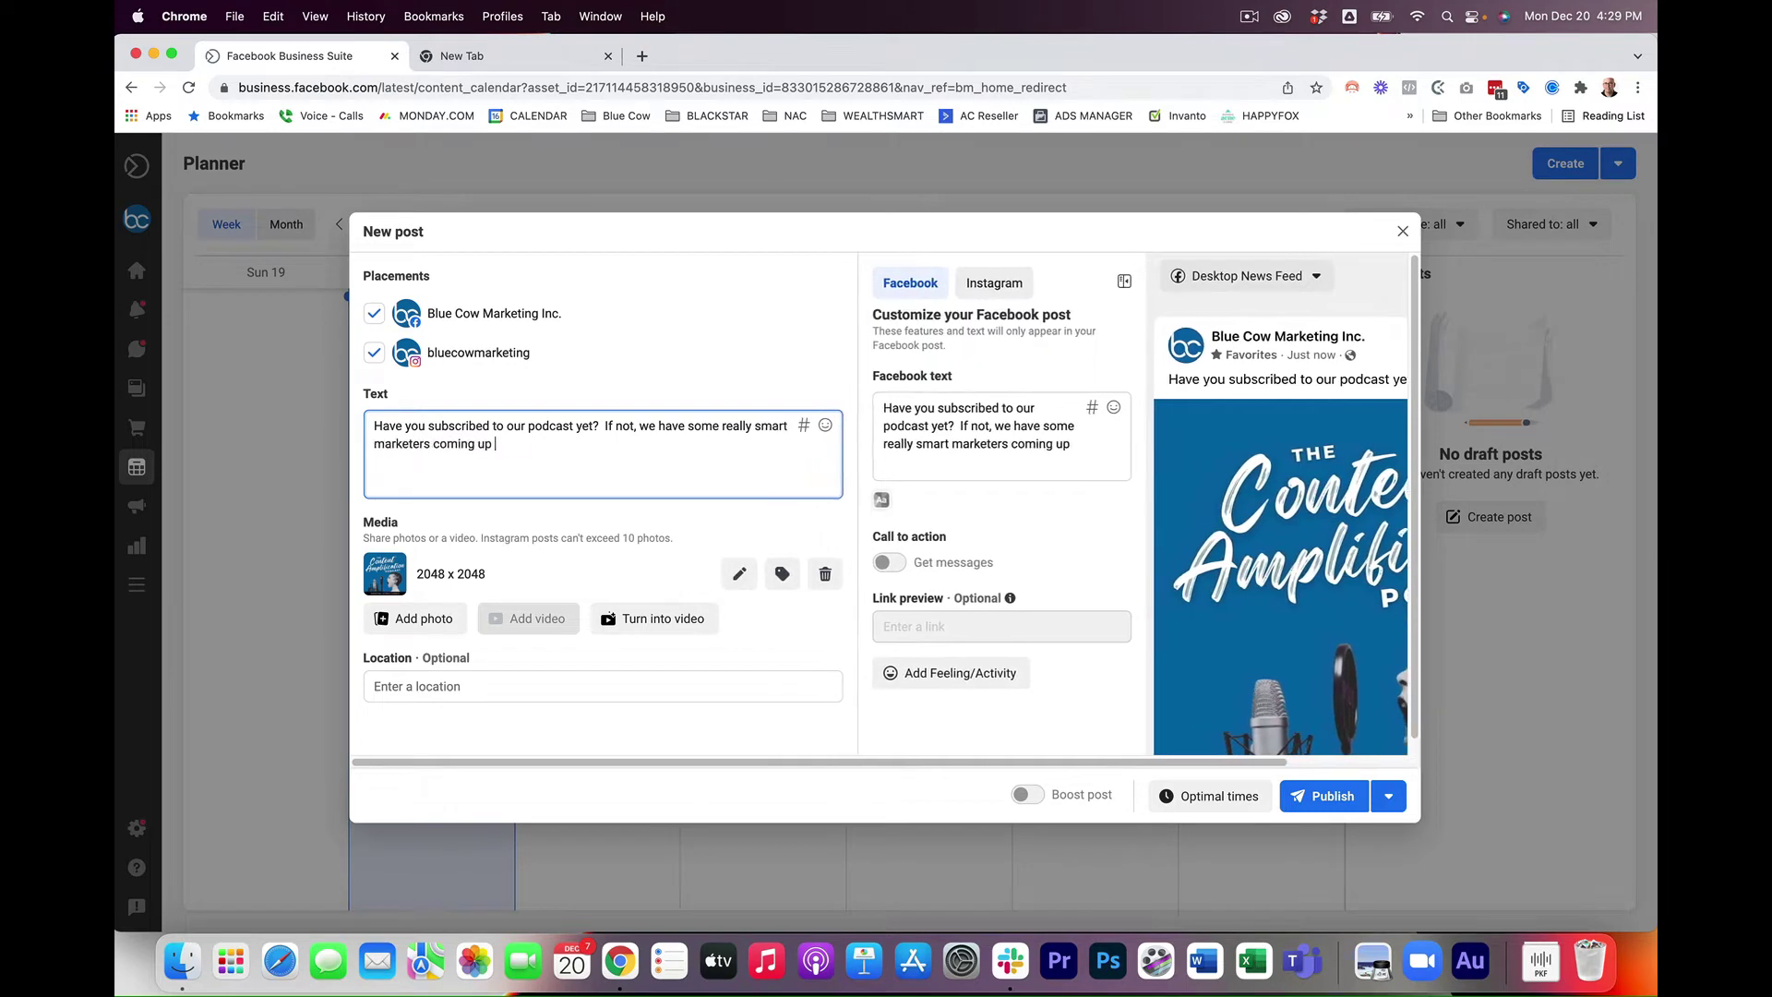
{"action": "type", "text": "in 2022."}
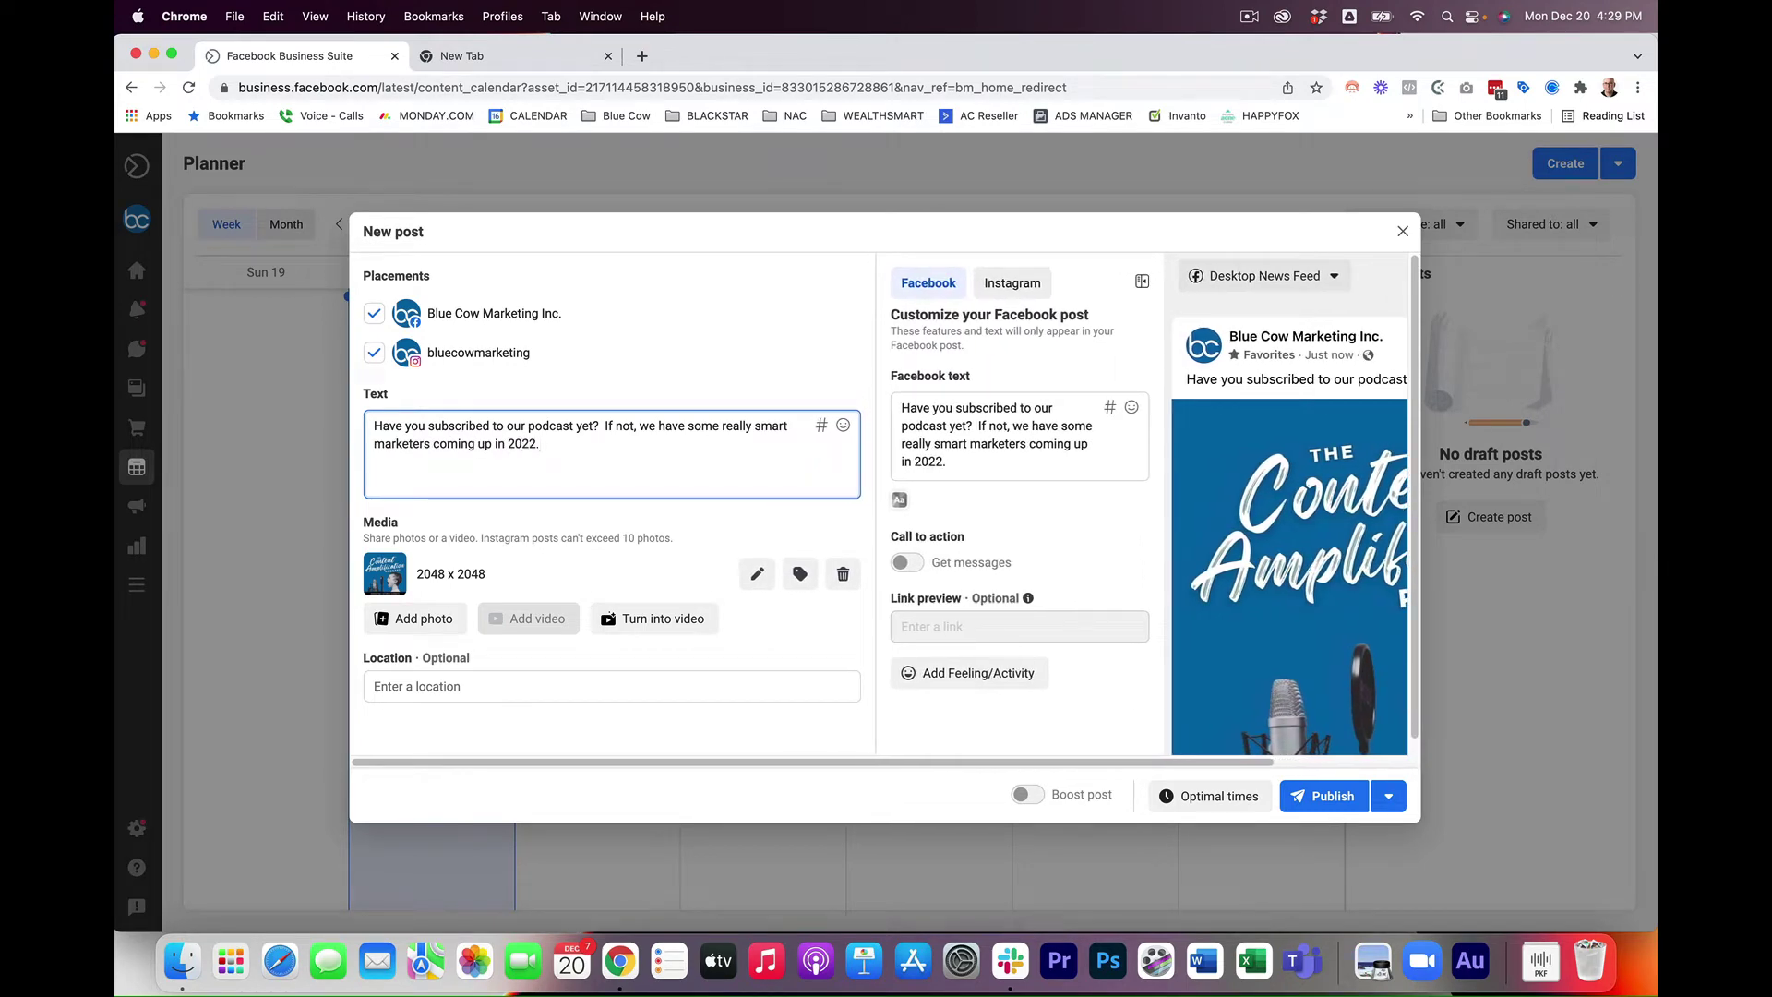
{"action": "key", "text": "Return"}
{"action": "key", "text": "Return"}
{"action": "type", "text": "Subscribe and listen at https://wwwp"}
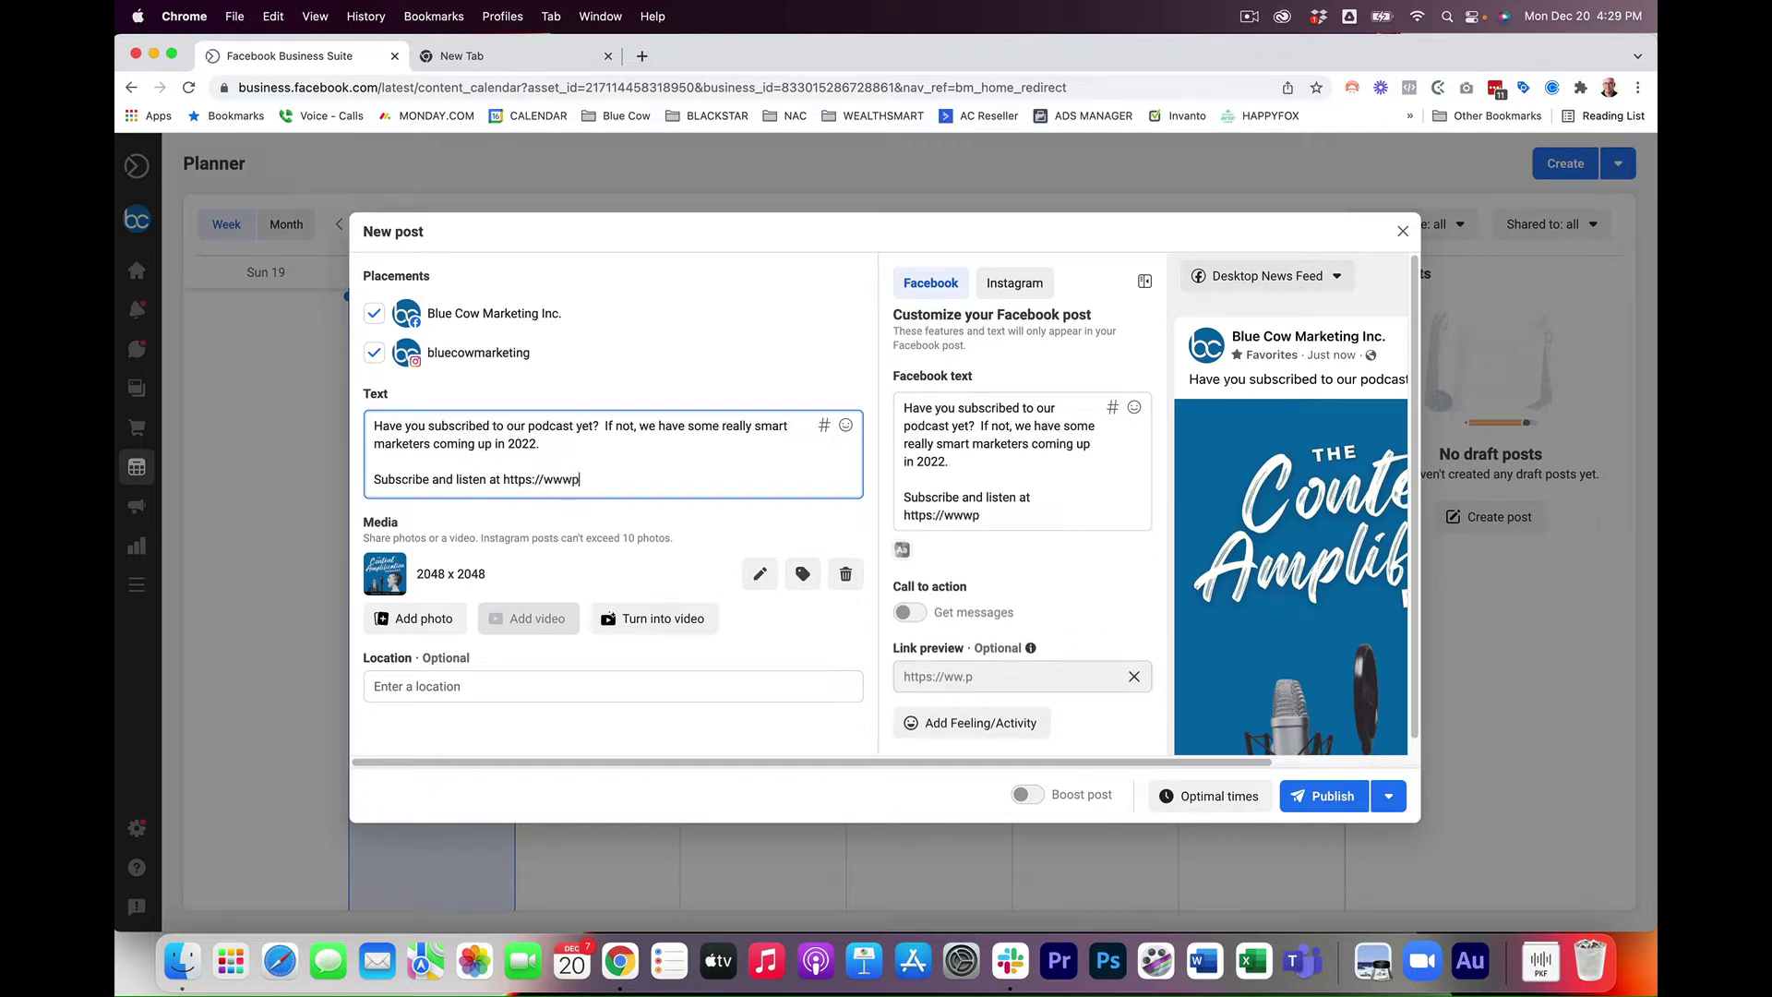
{"action": "key", "text": "BackSpace"}
{"action": "key", "text": "BackSpace"}
{"action": "type", "text": ".pod.co/amplifg"}
{"action": "key", "text": "BackSpace"}
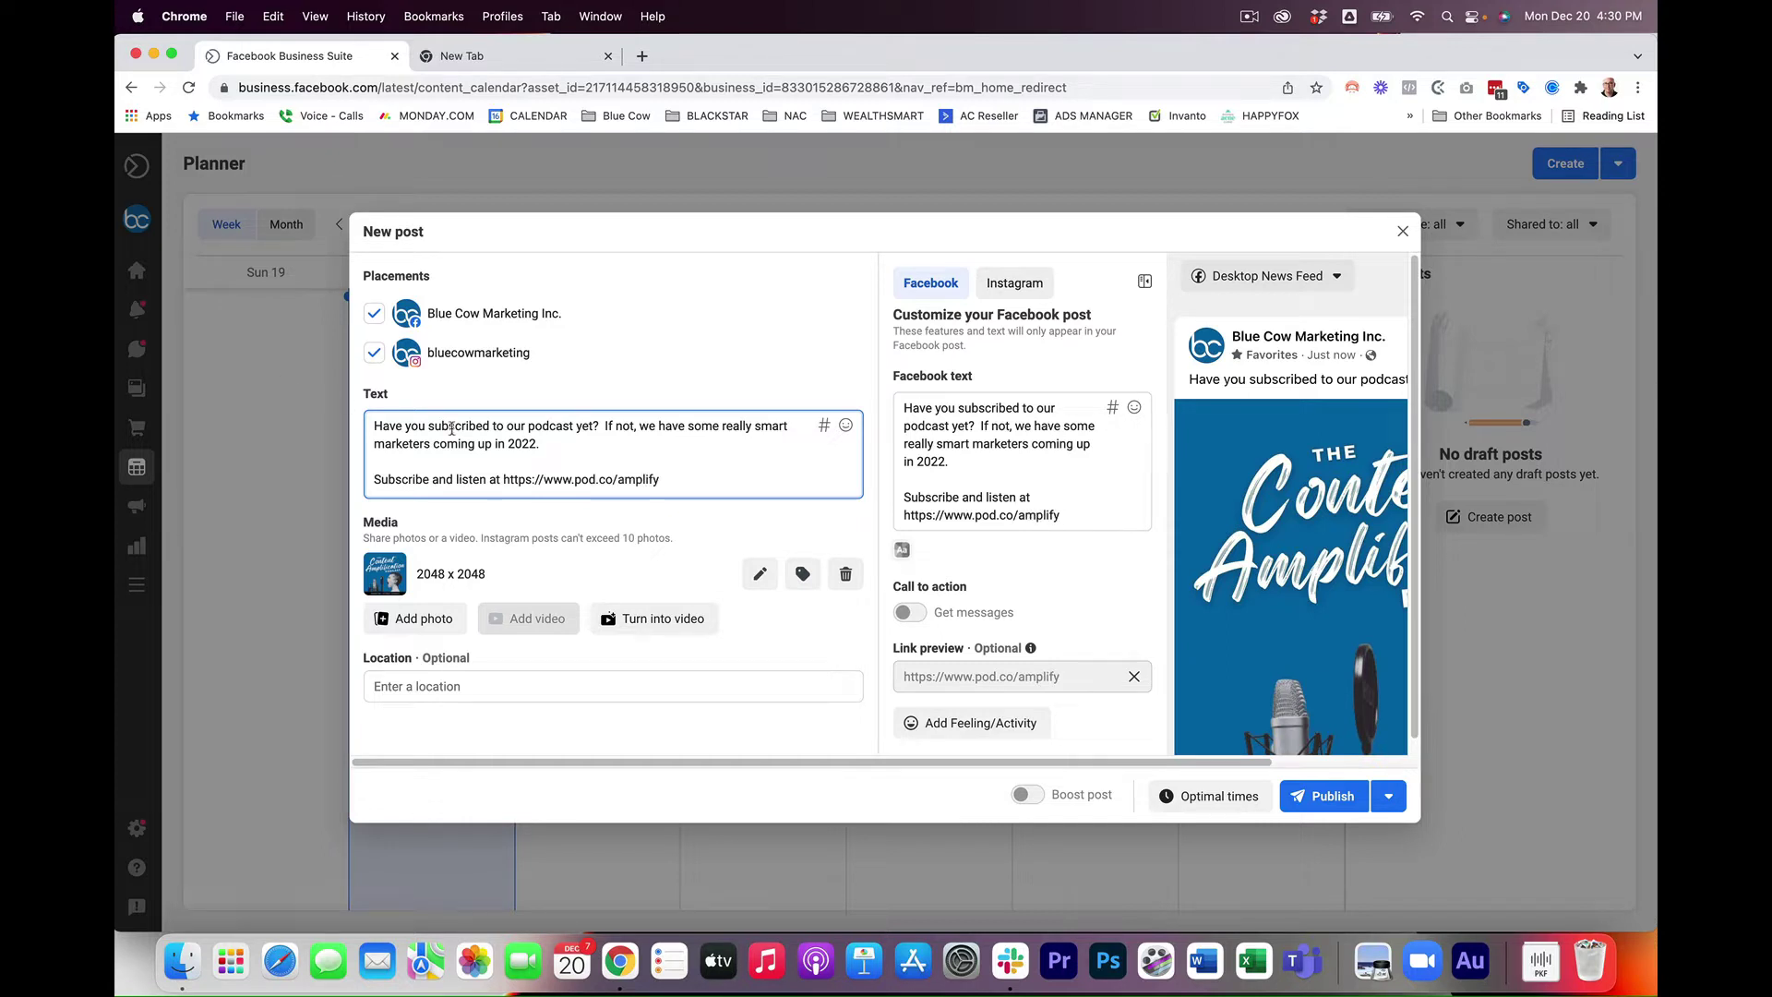
{"action": "type", "text": "y"}
{"action": "key", "text": "Return"}
{"action": "key", "text": "Return"}
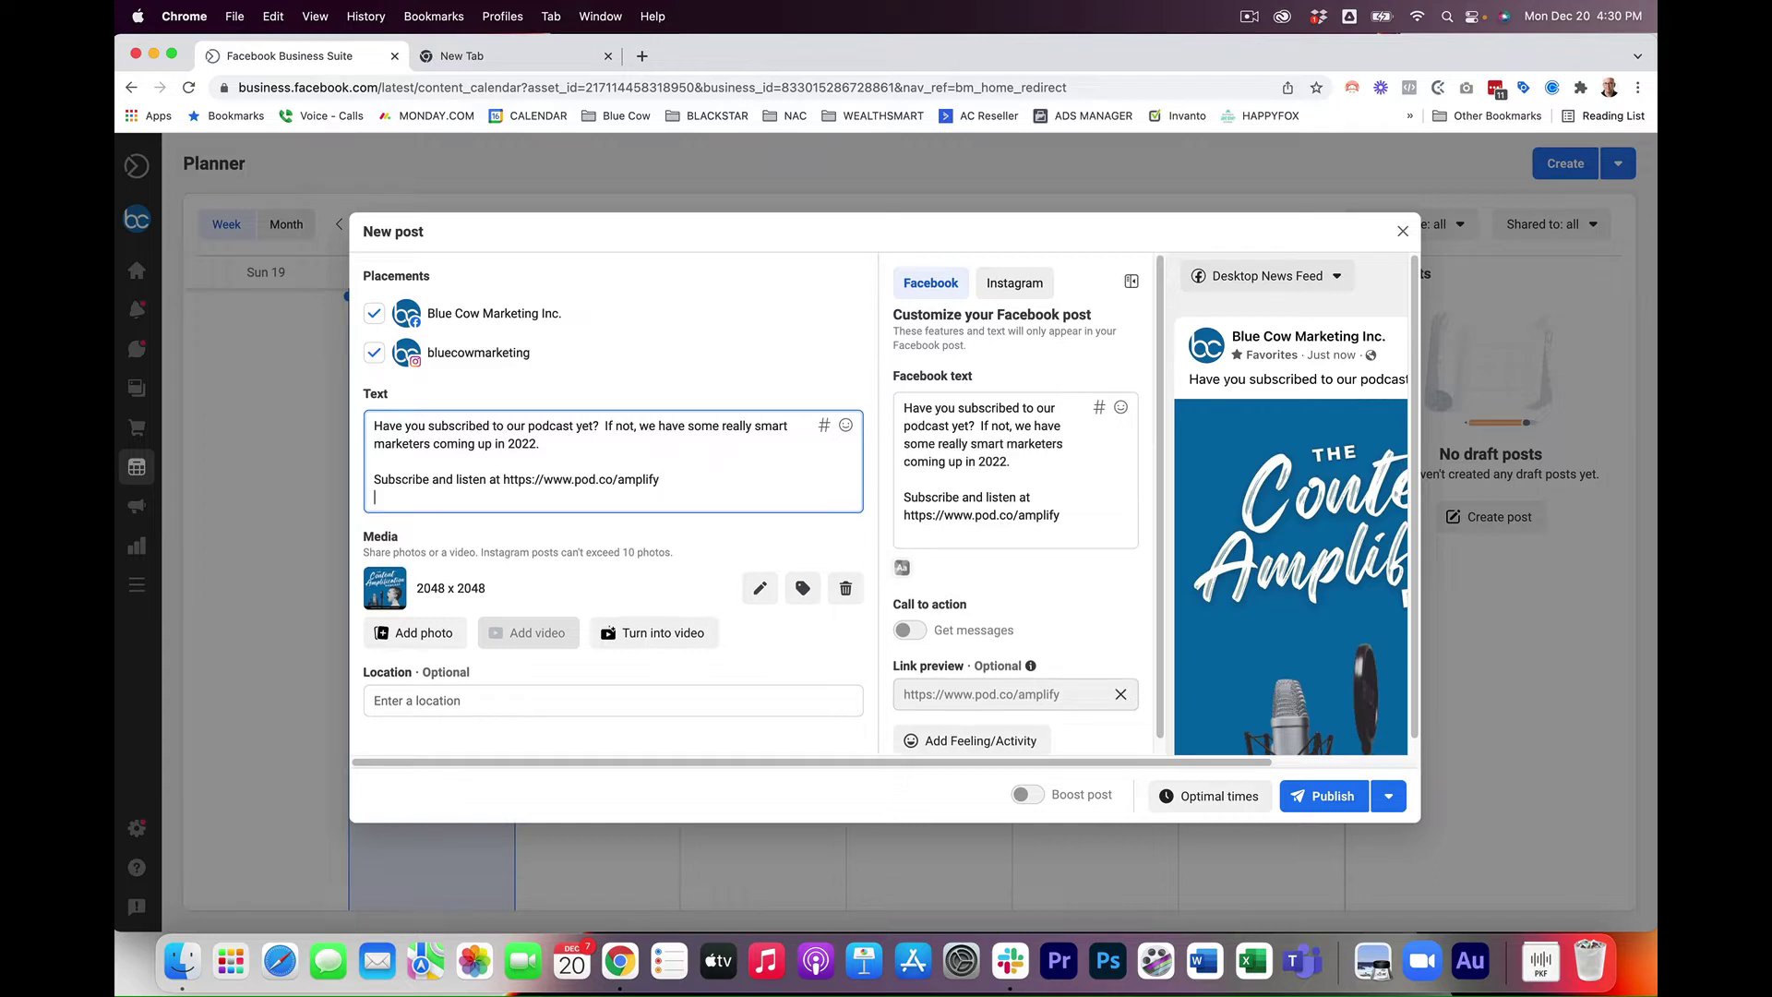
{"action": "key", "text": "XF86AudioLowerVolume"}
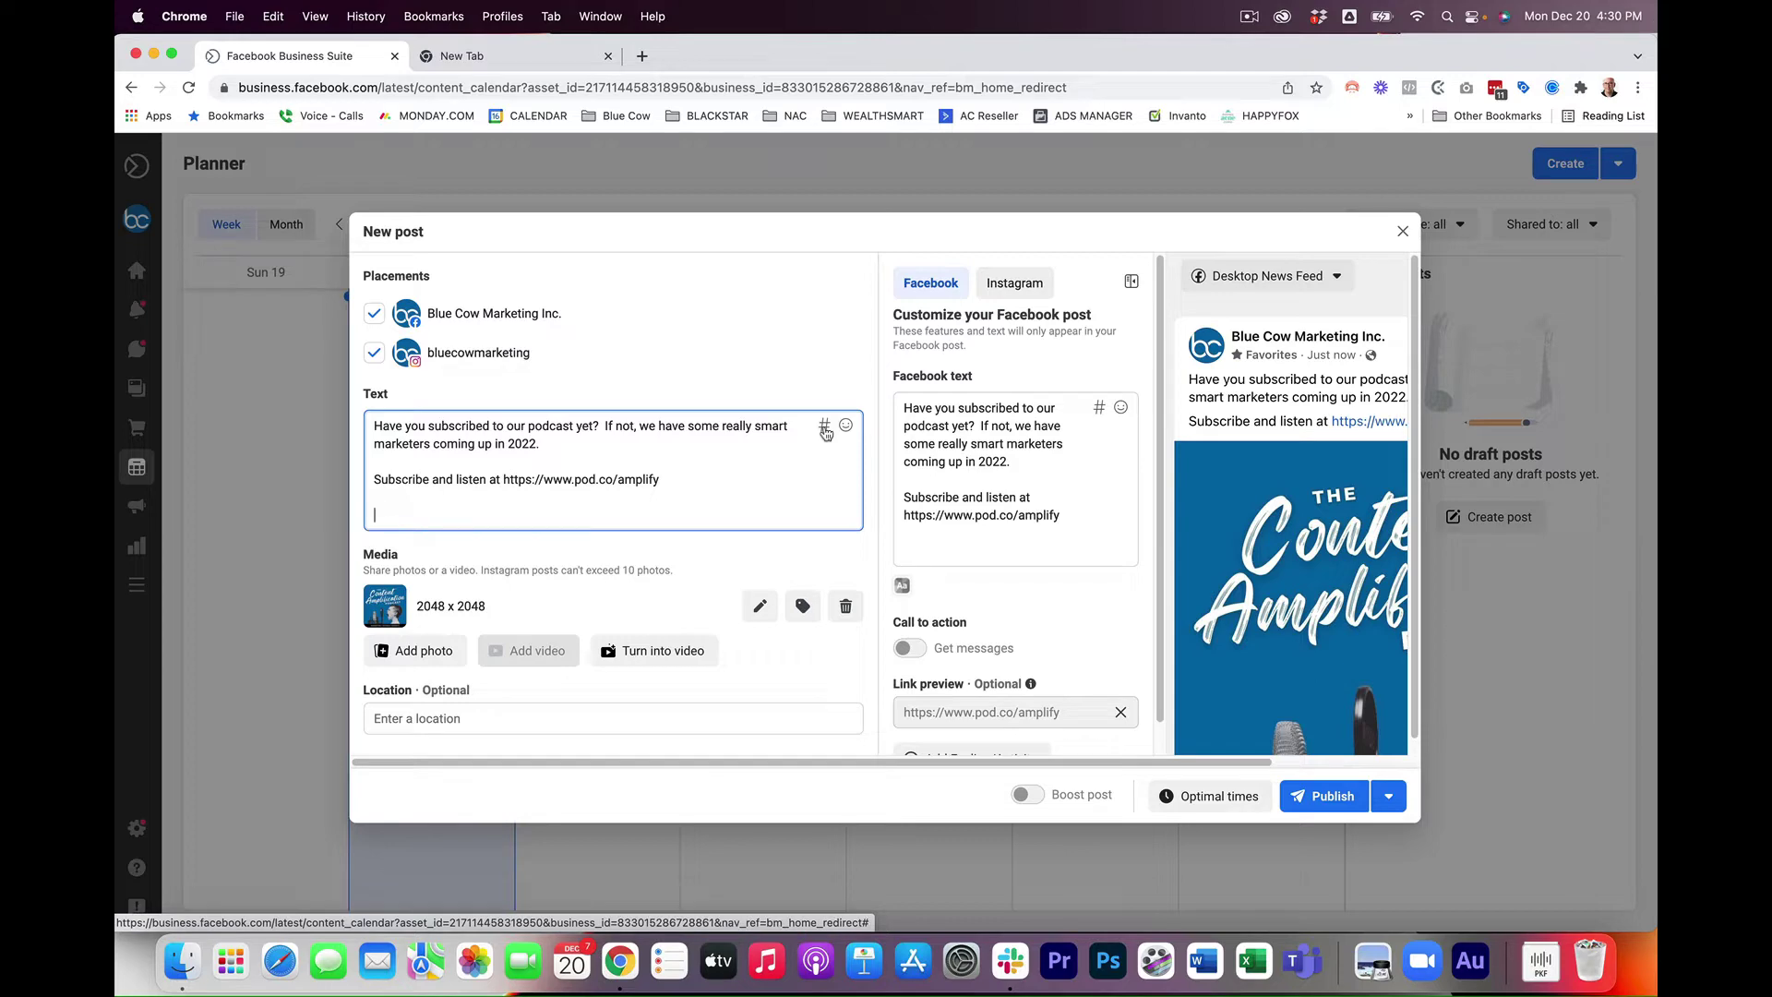
- Browse the Trending, Recent and Saved hashtag suggestions without picking any
{"action": "left_click", "coordinate": [827, 427]}
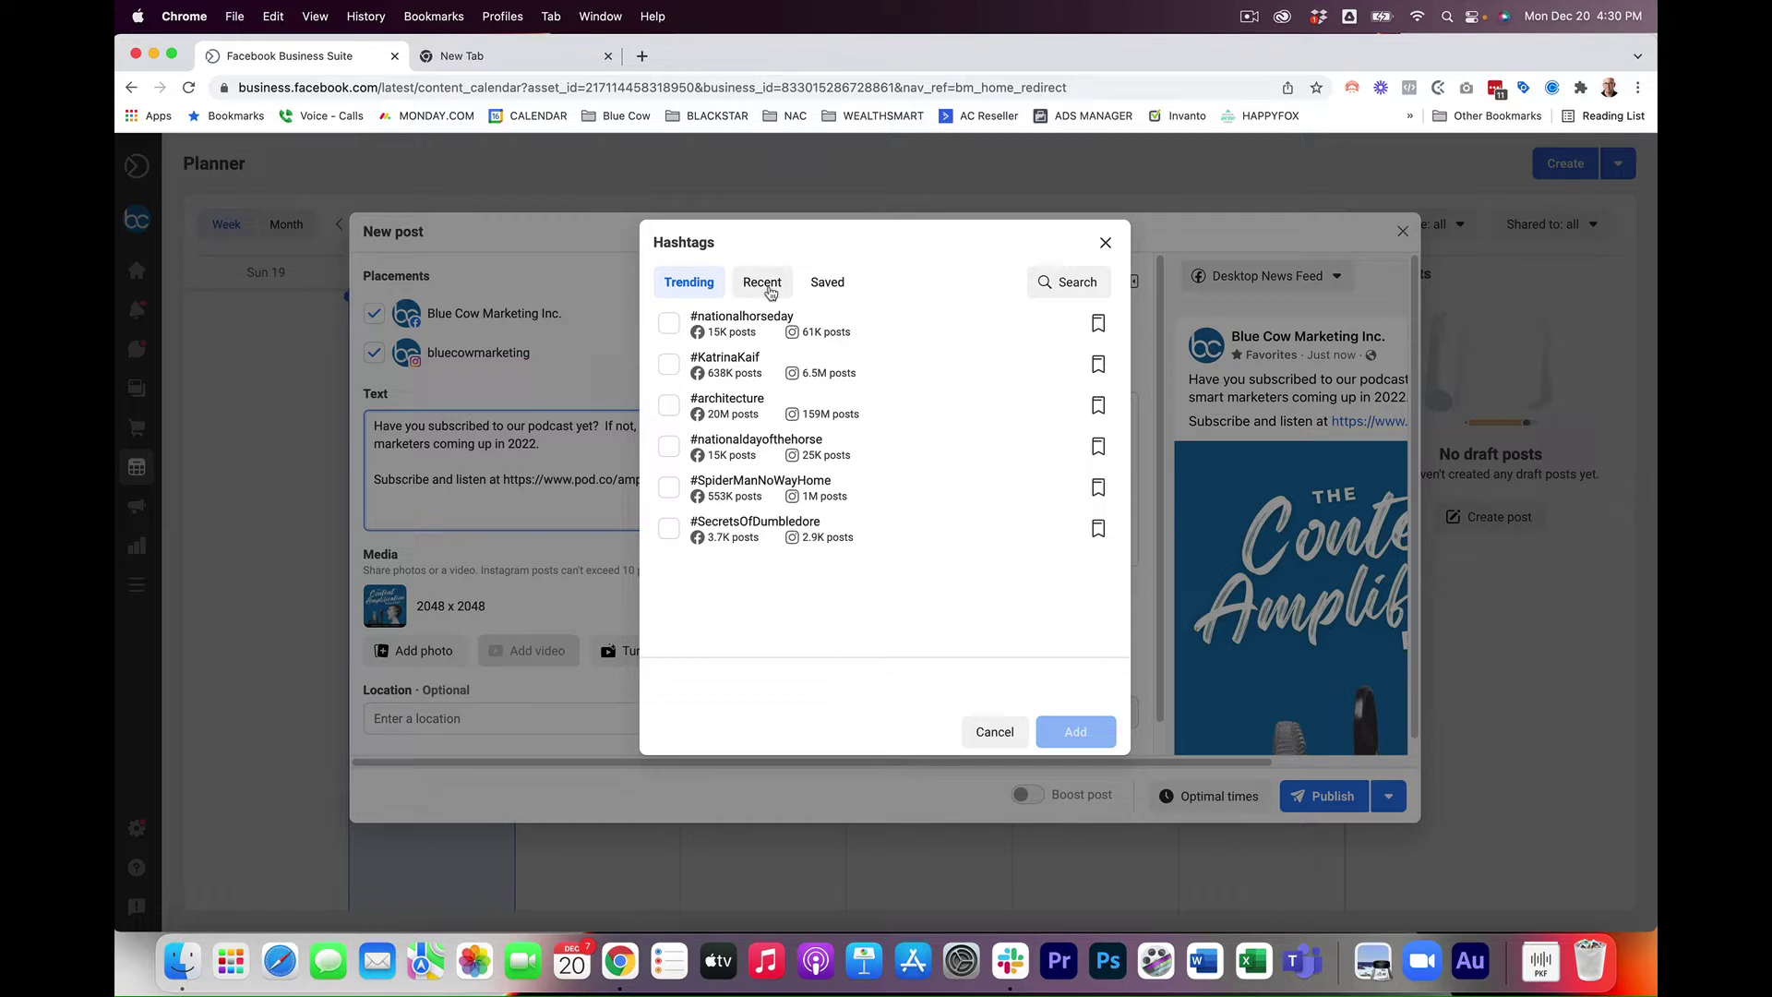
{"action": "left_click", "coordinate": [771, 292]}
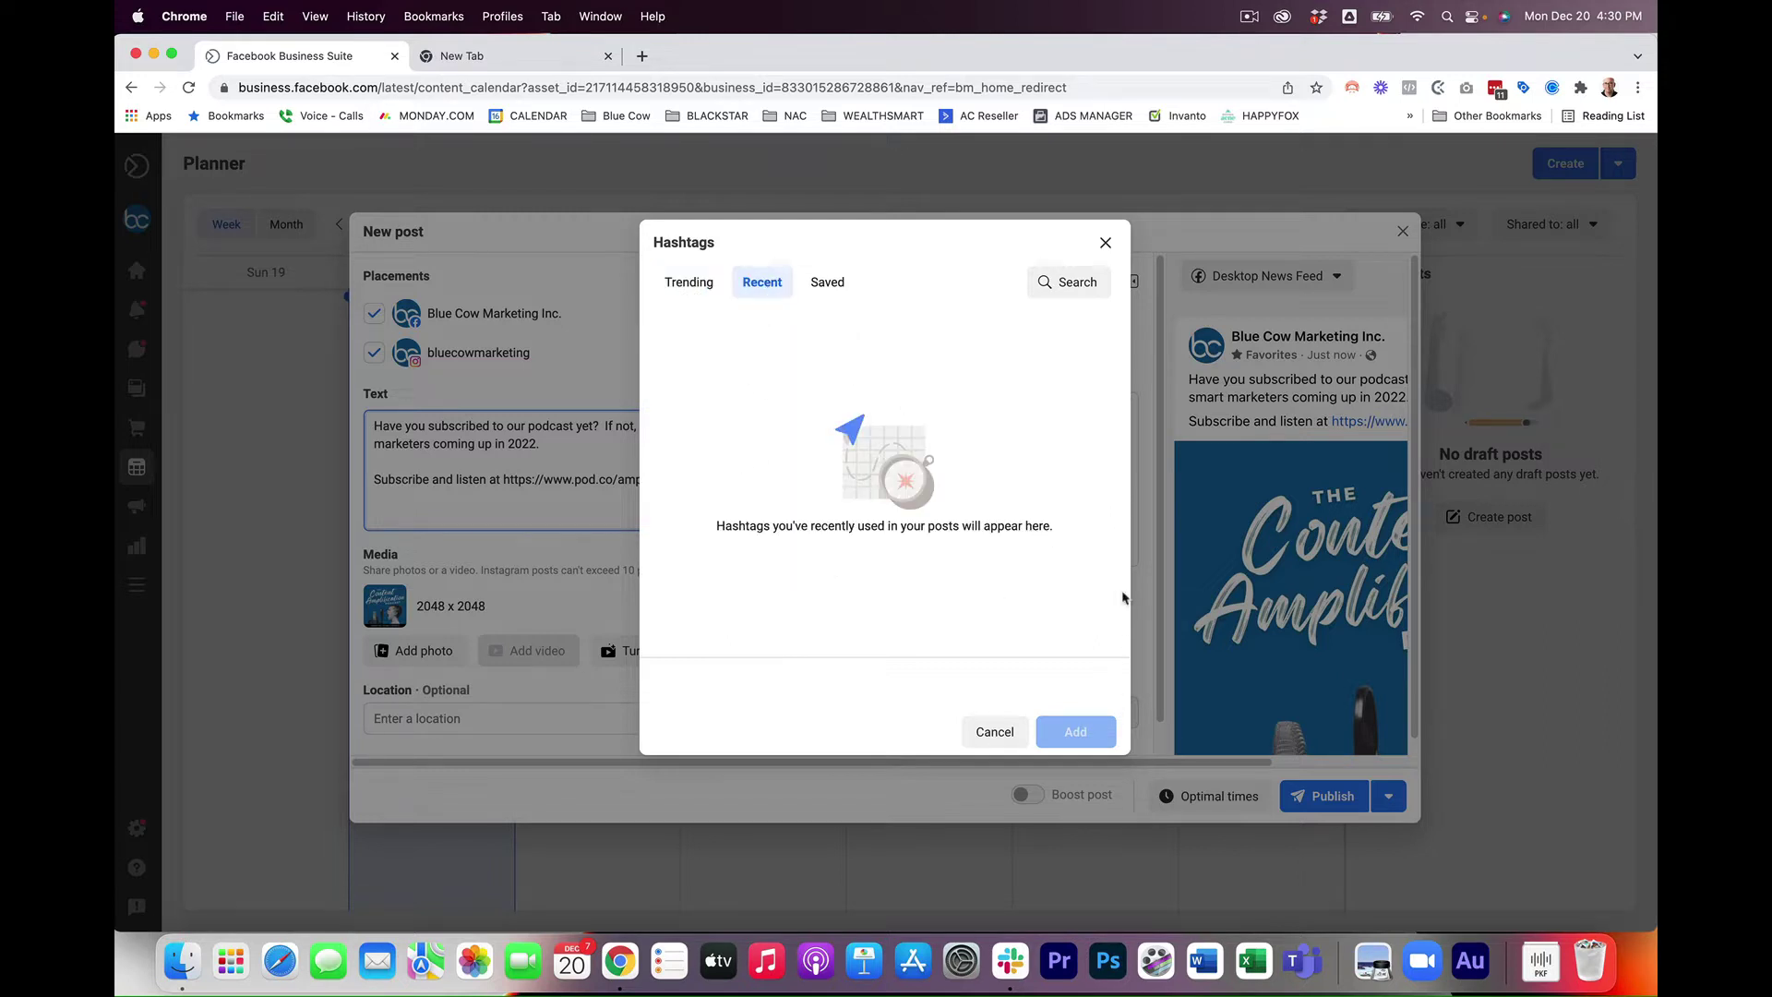
{"action": "left_click", "coordinate": [833, 284]}
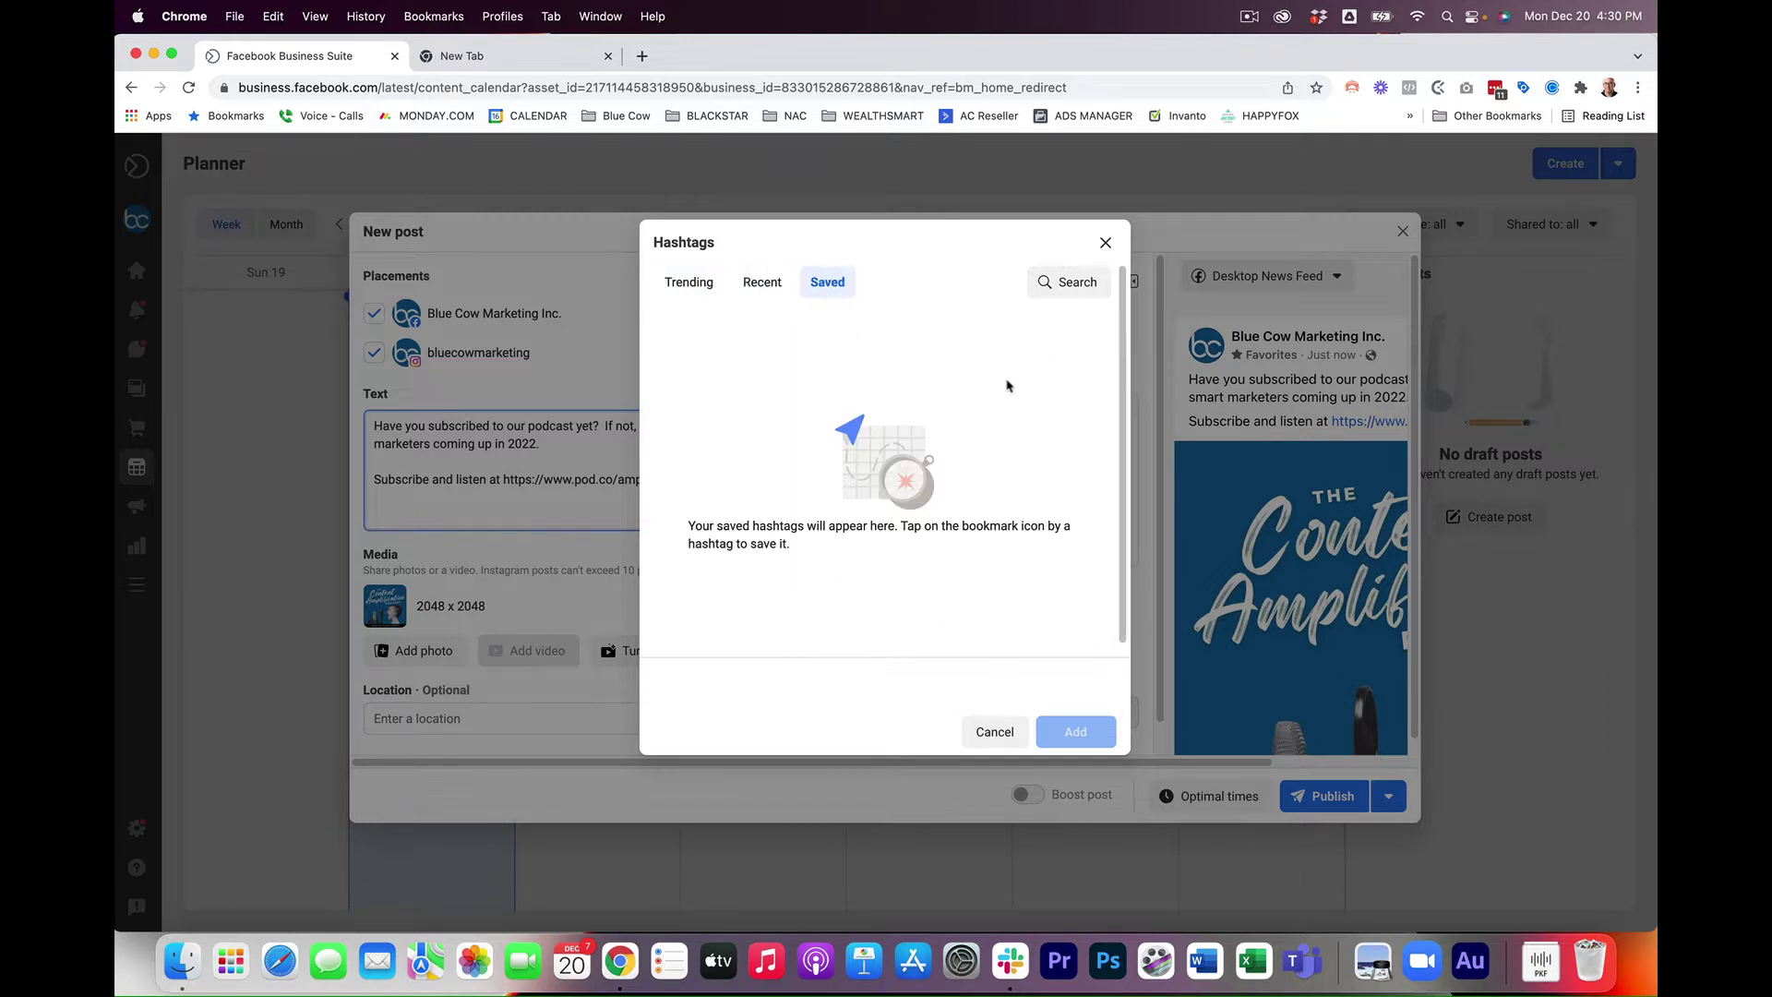
{"action": "left_click", "coordinate": [1105, 242]}
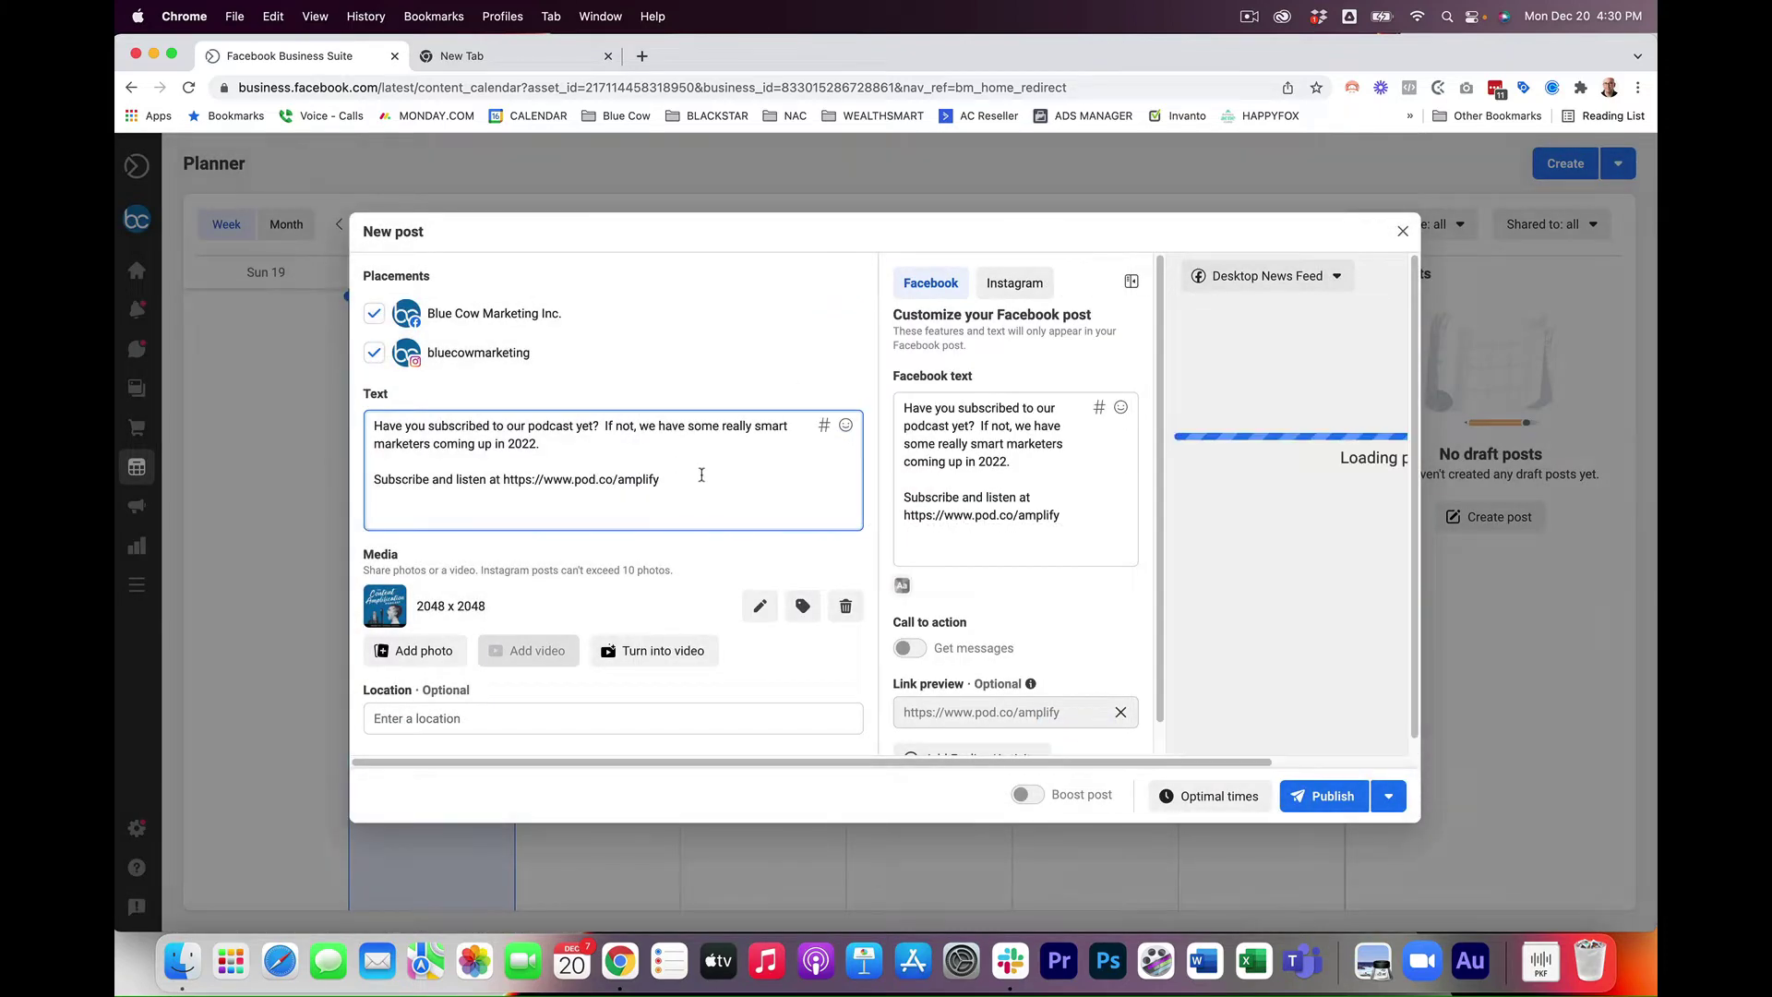
- Add #podcast #smallbusiness #marketing on a new line below the post text
{"action": "left_click", "coordinate": [666, 518]}
{"action": "key", "text": "Return"}
{"action": "key", "text": "Return"}
{"action": "type", "text": "#podcast "}
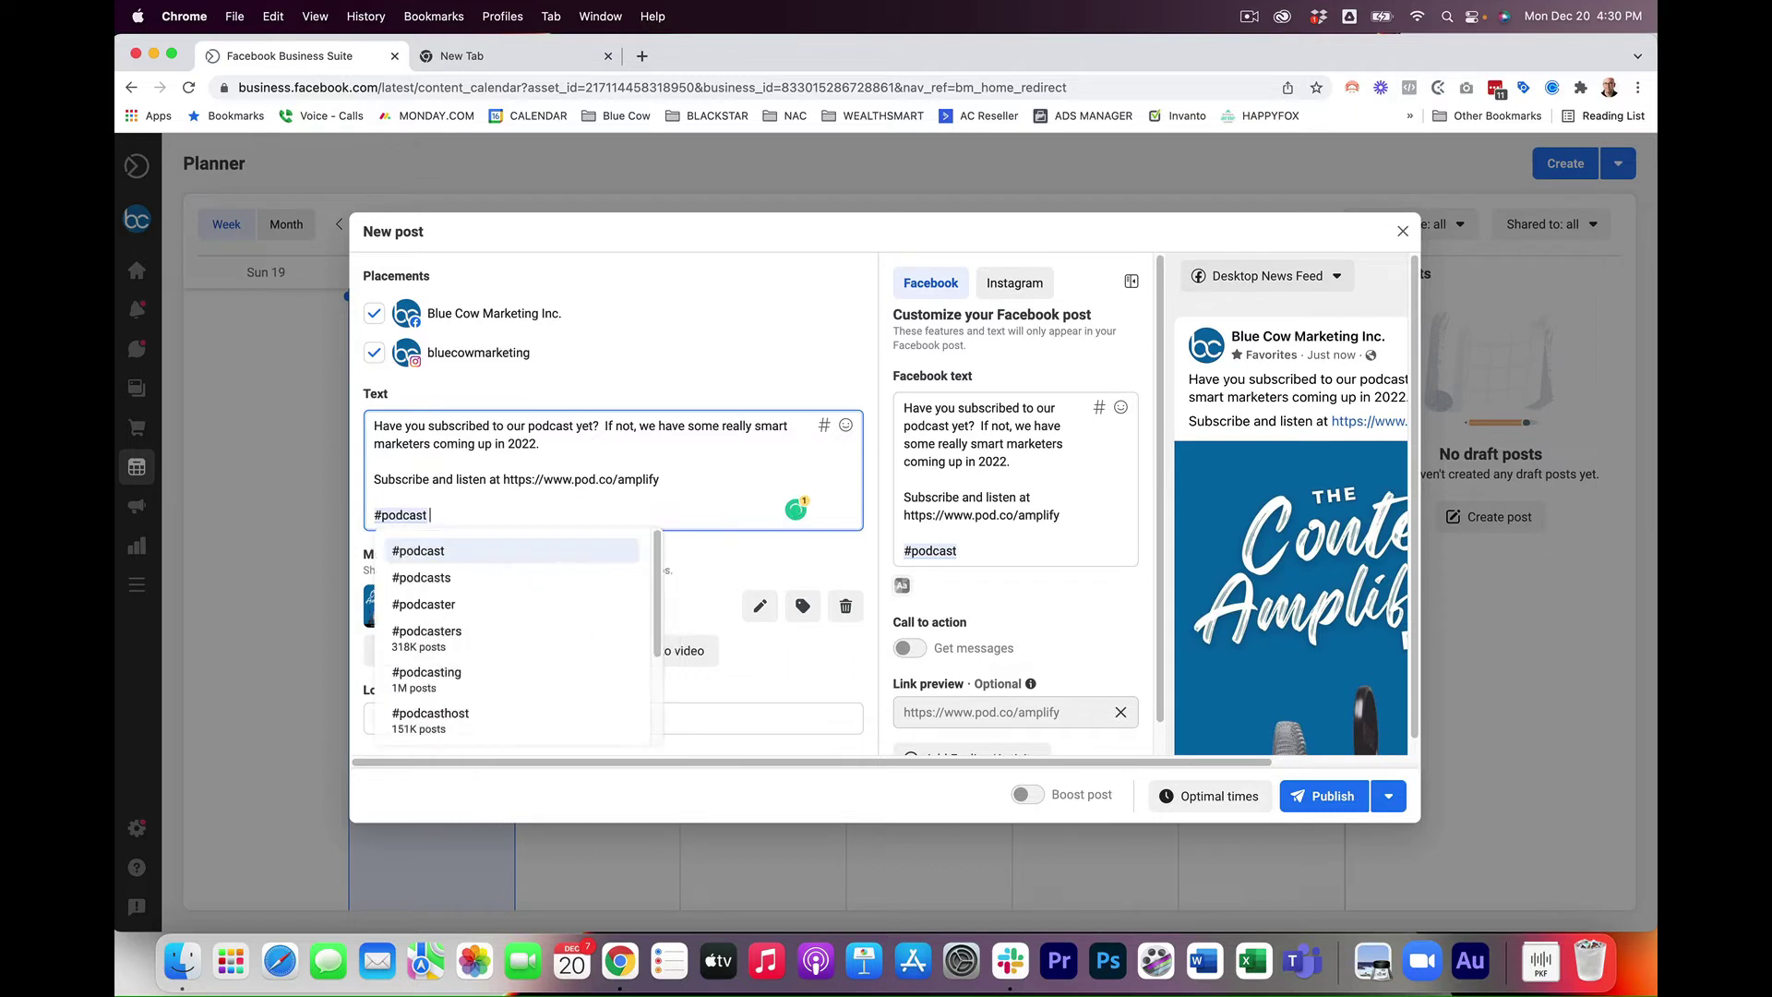
{"action": "type", "text": "#smallbu"}
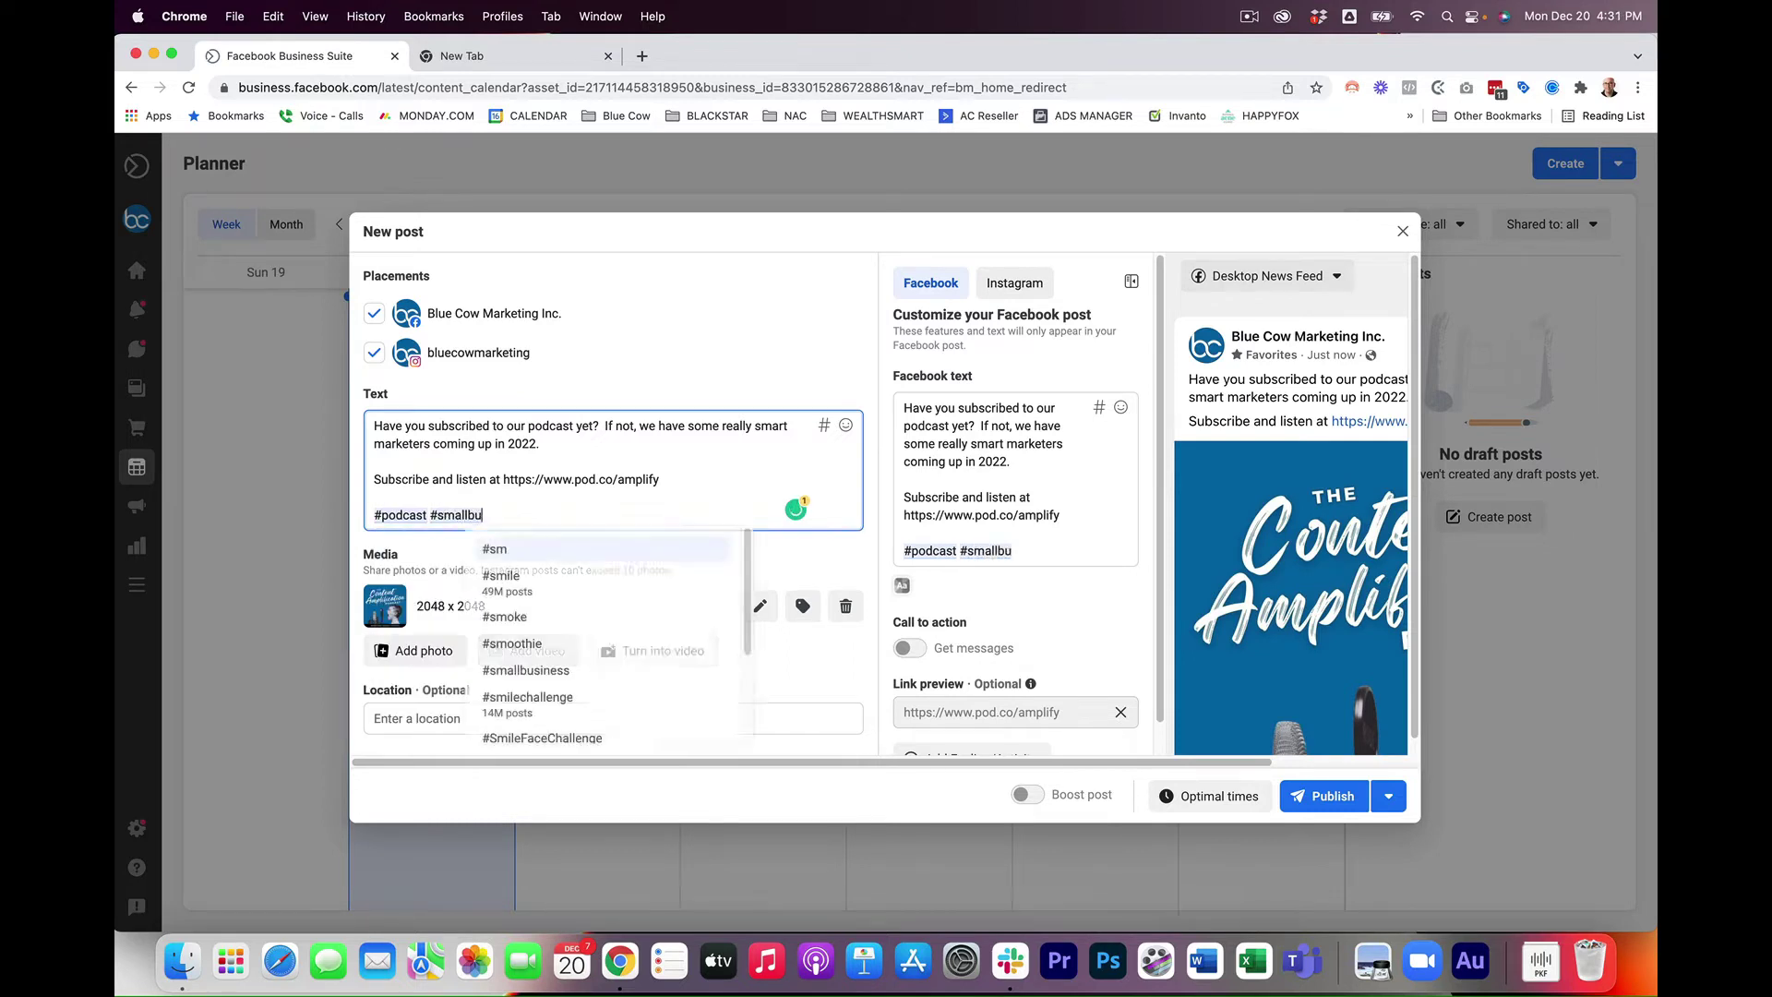
{"action": "type", "text": "siness #marketing"}
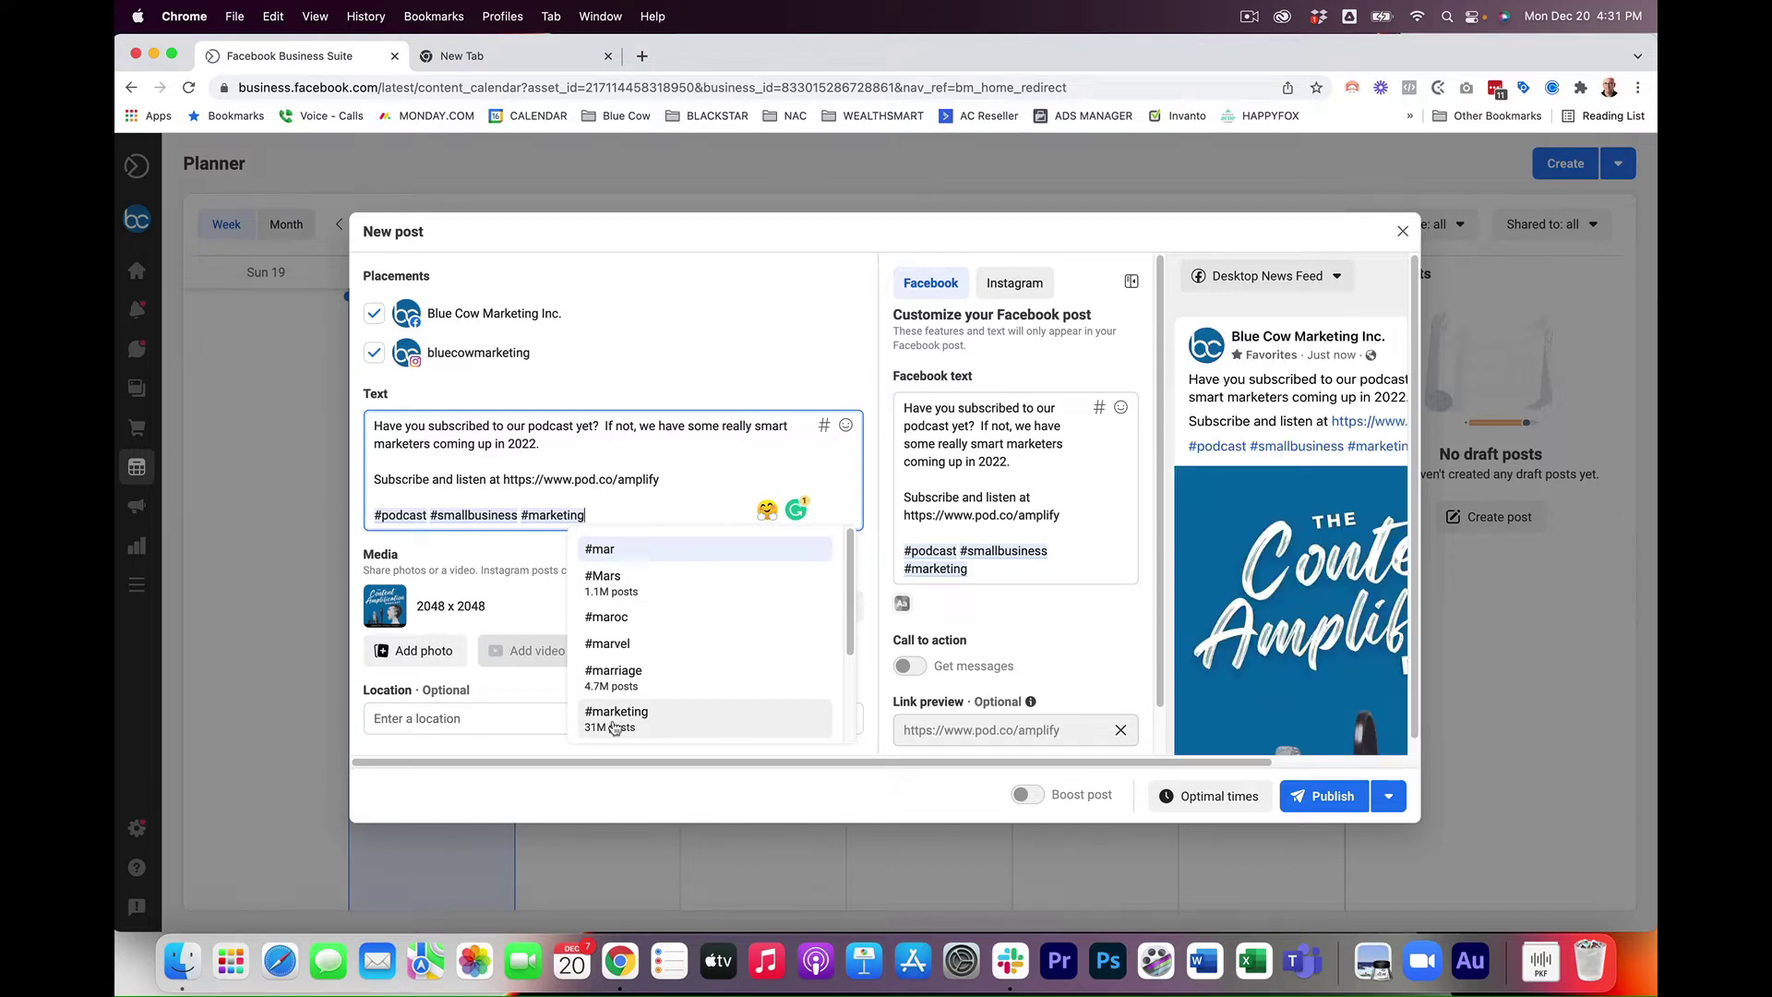
{"action": "left_click", "coordinate": [614, 725]}
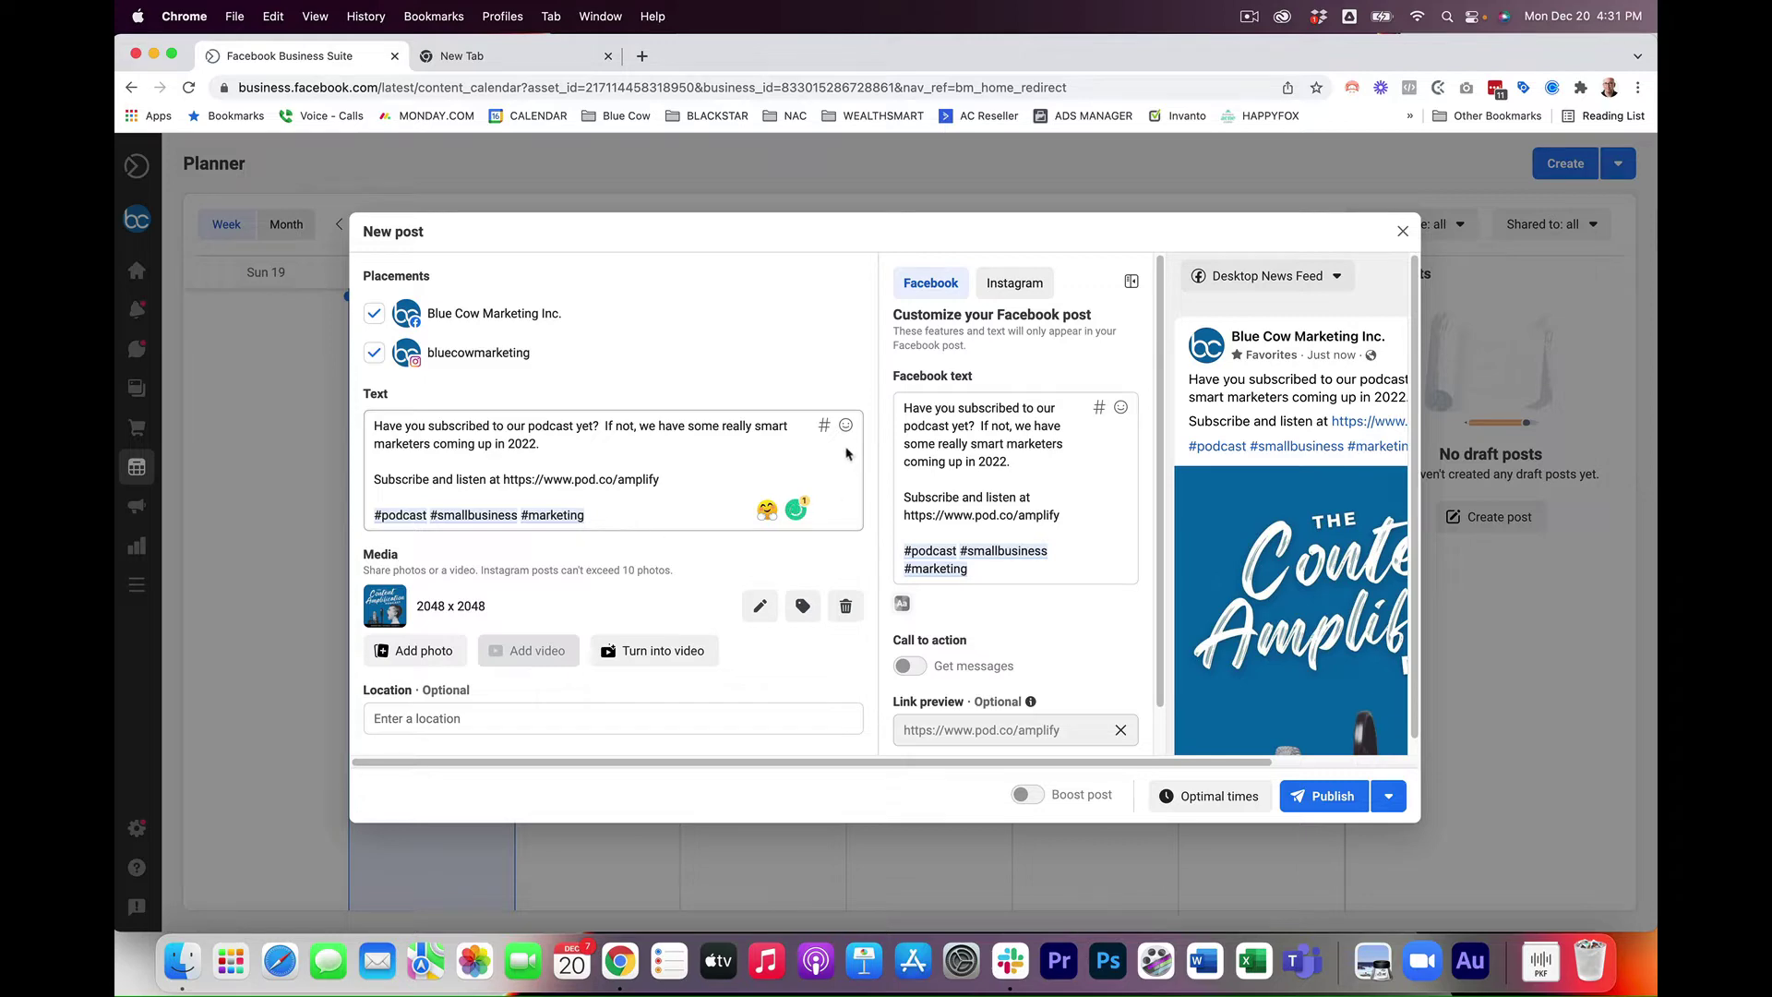
{"action": "left_click", "coordinate": [824, 425]}
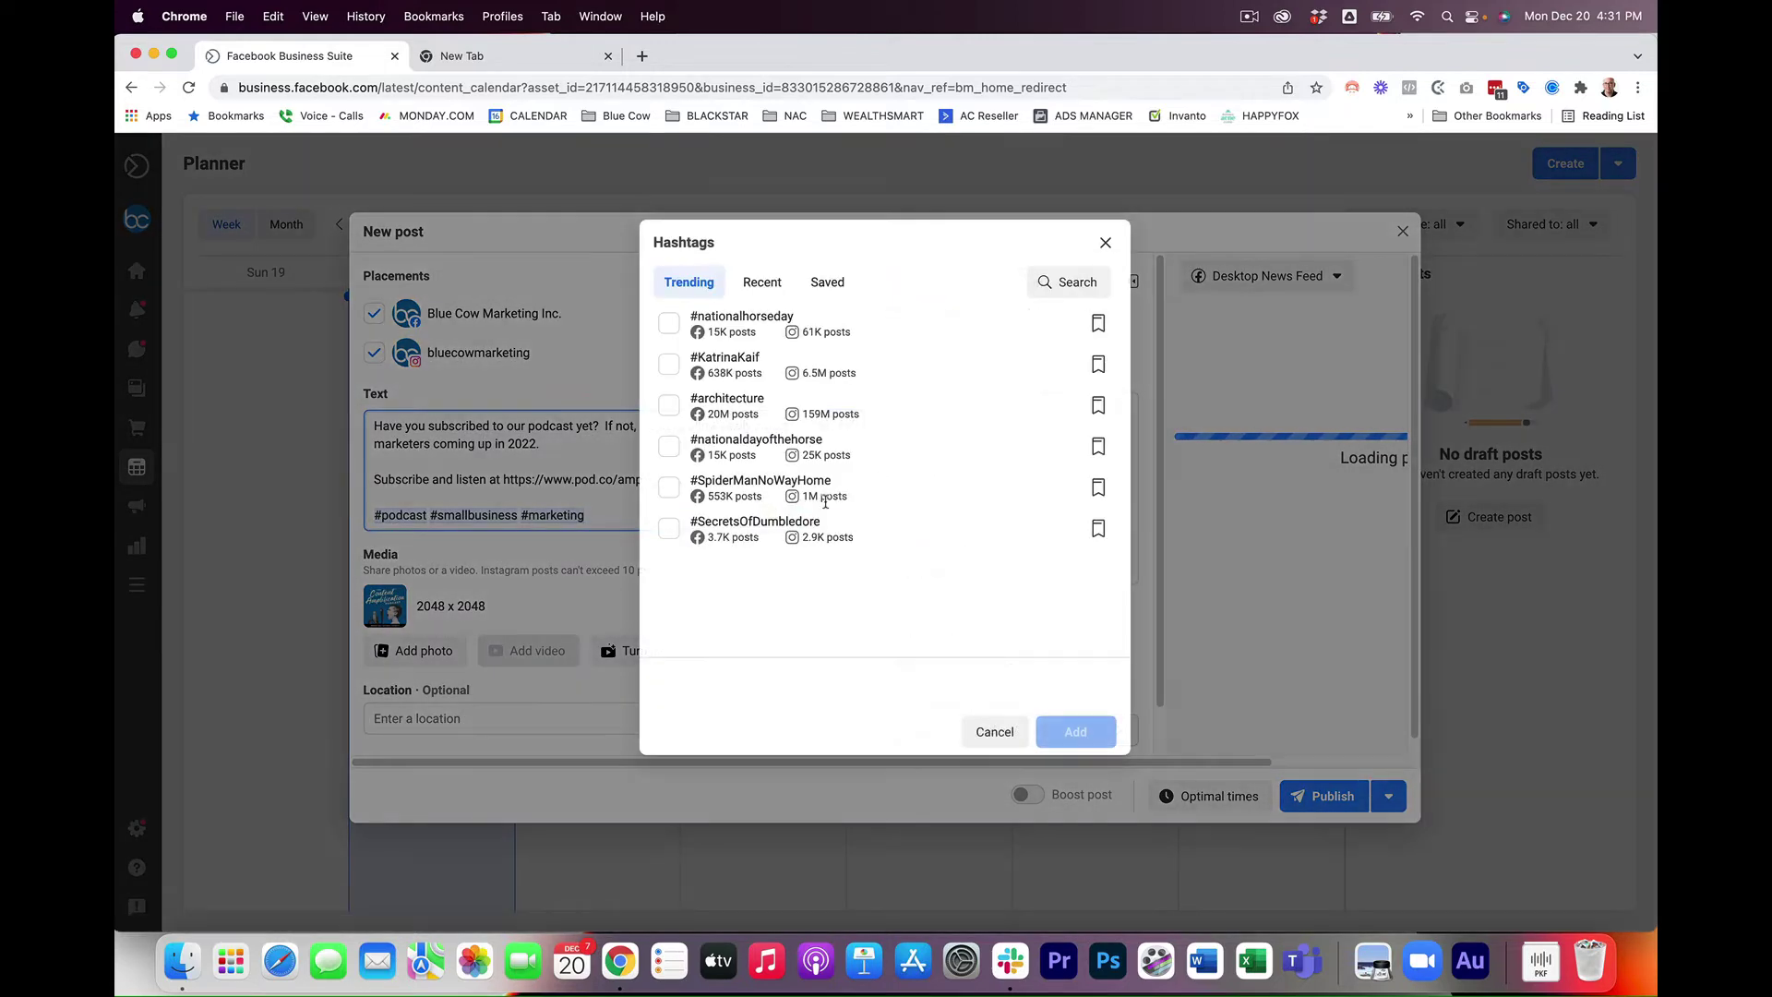
{"action": "left_click", "coordinate": [763, 294]}
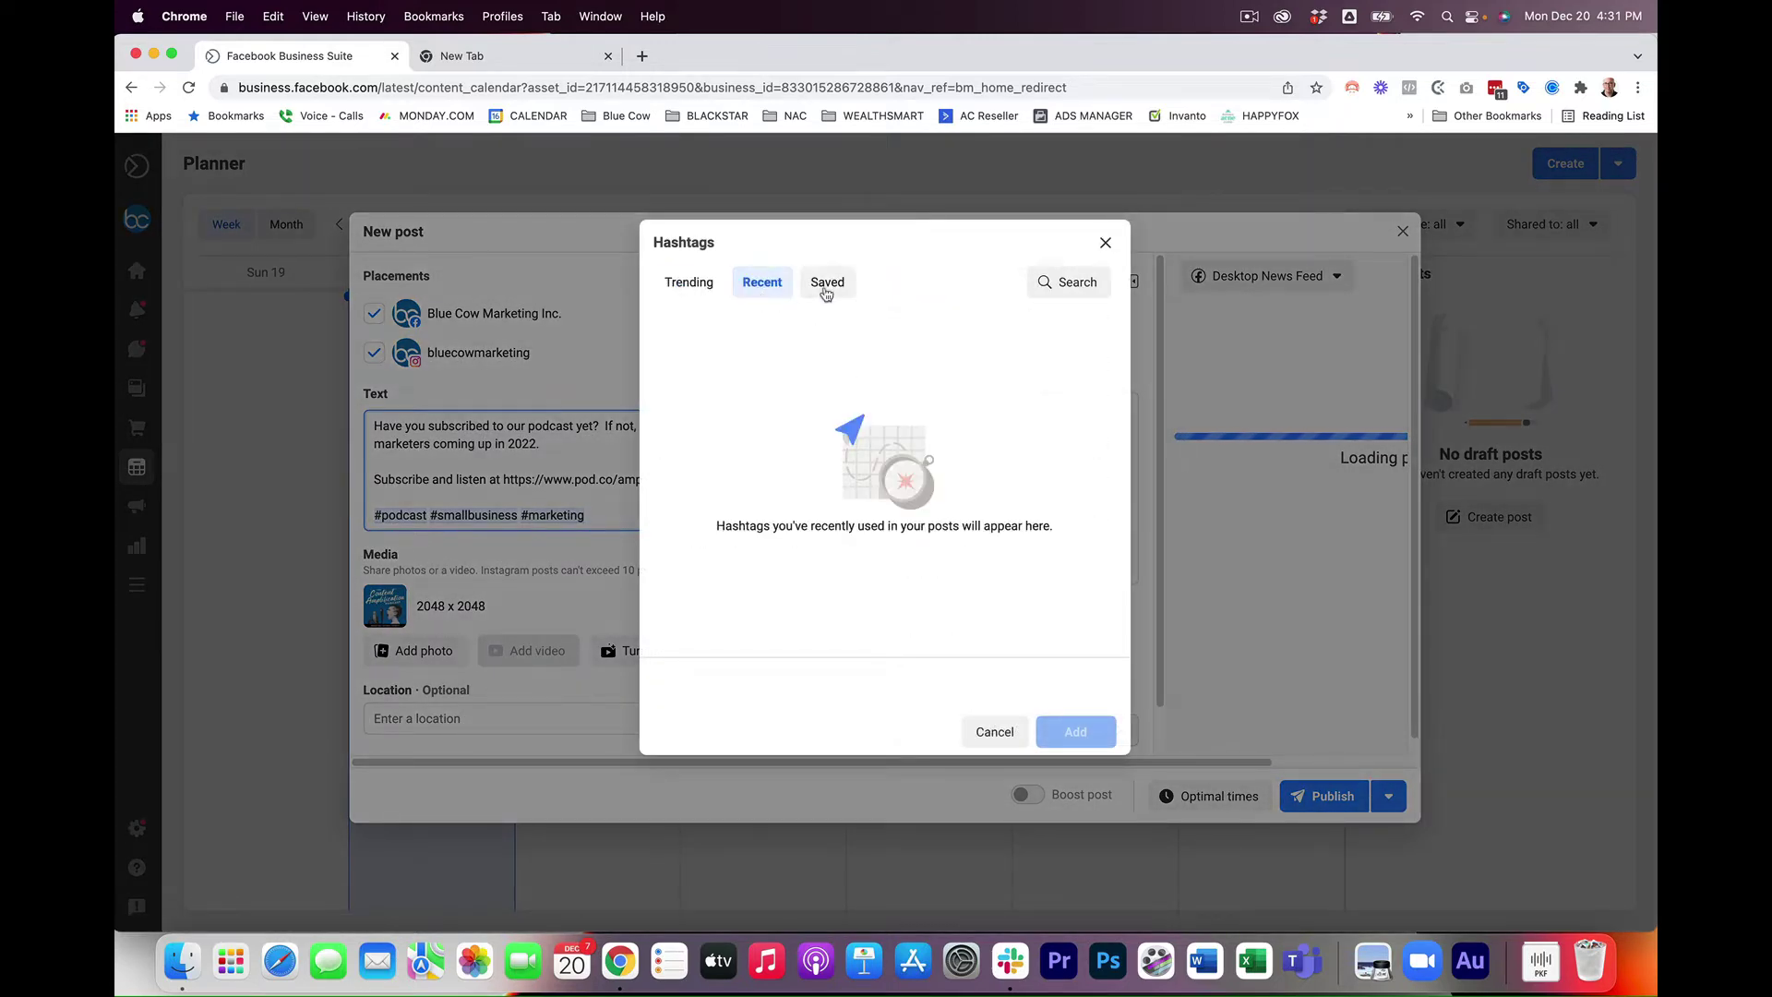
{"action": "left_click", "coordinate": [827, 288]}
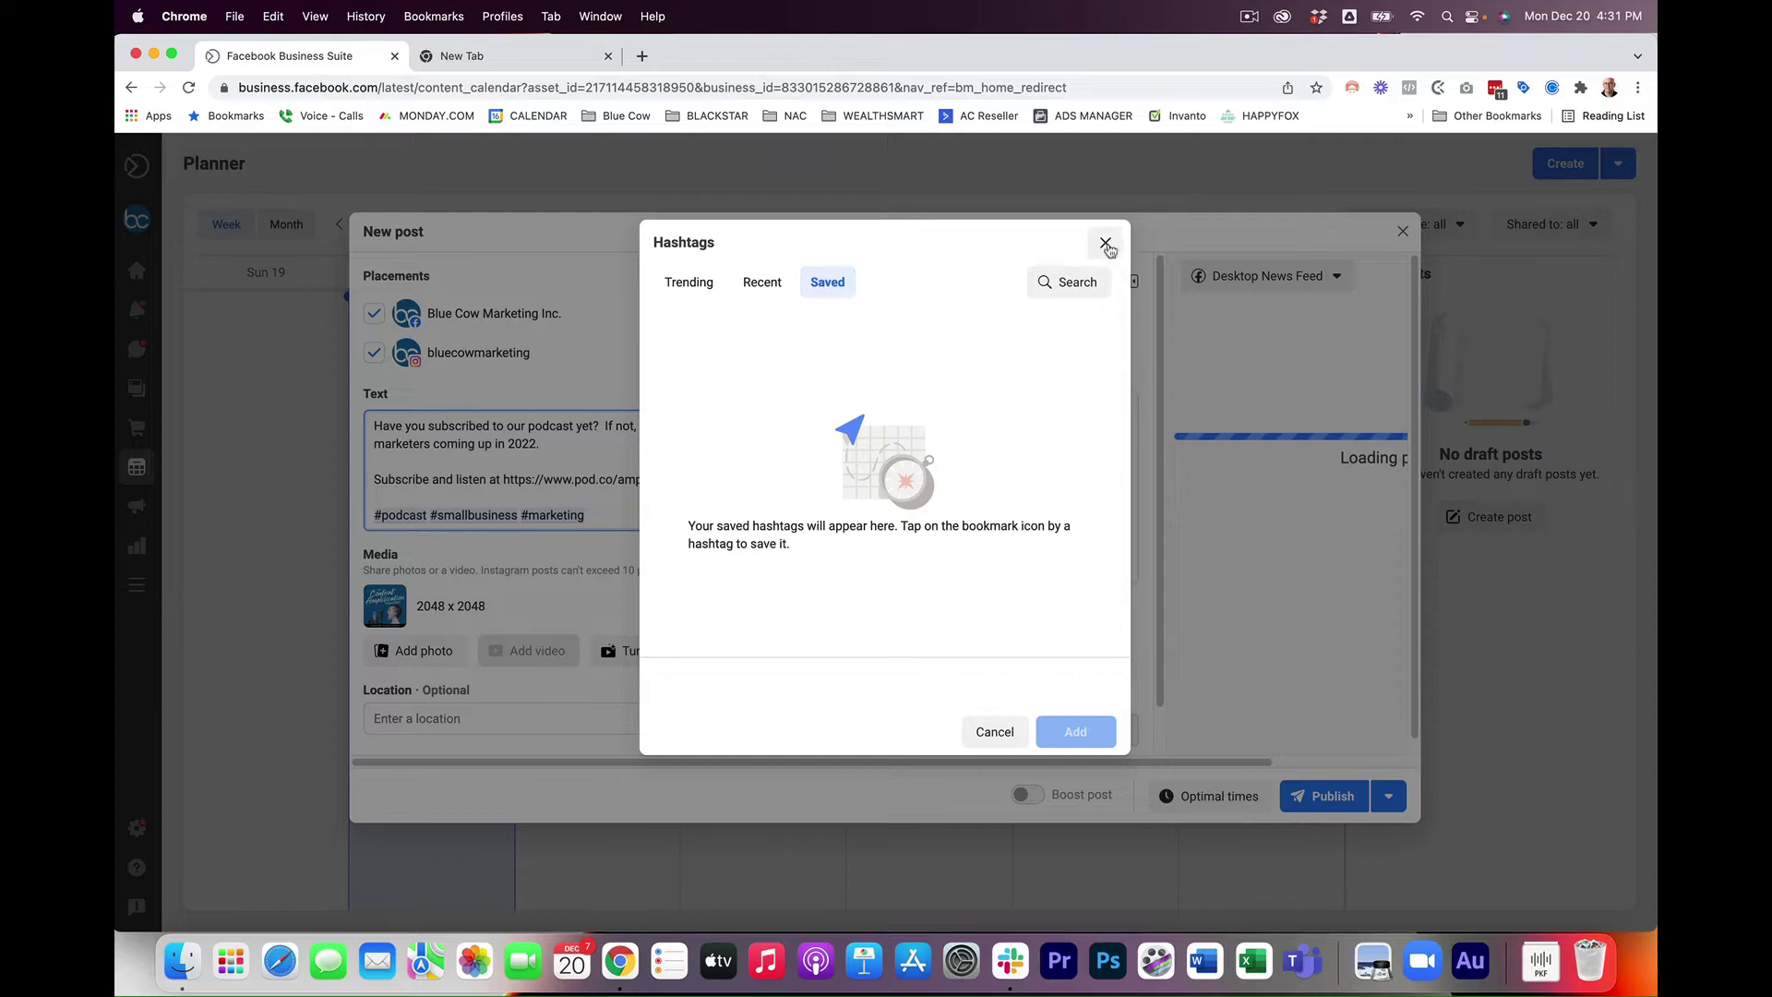
{"action": "left_click", "coordinate": [1105, 242]}
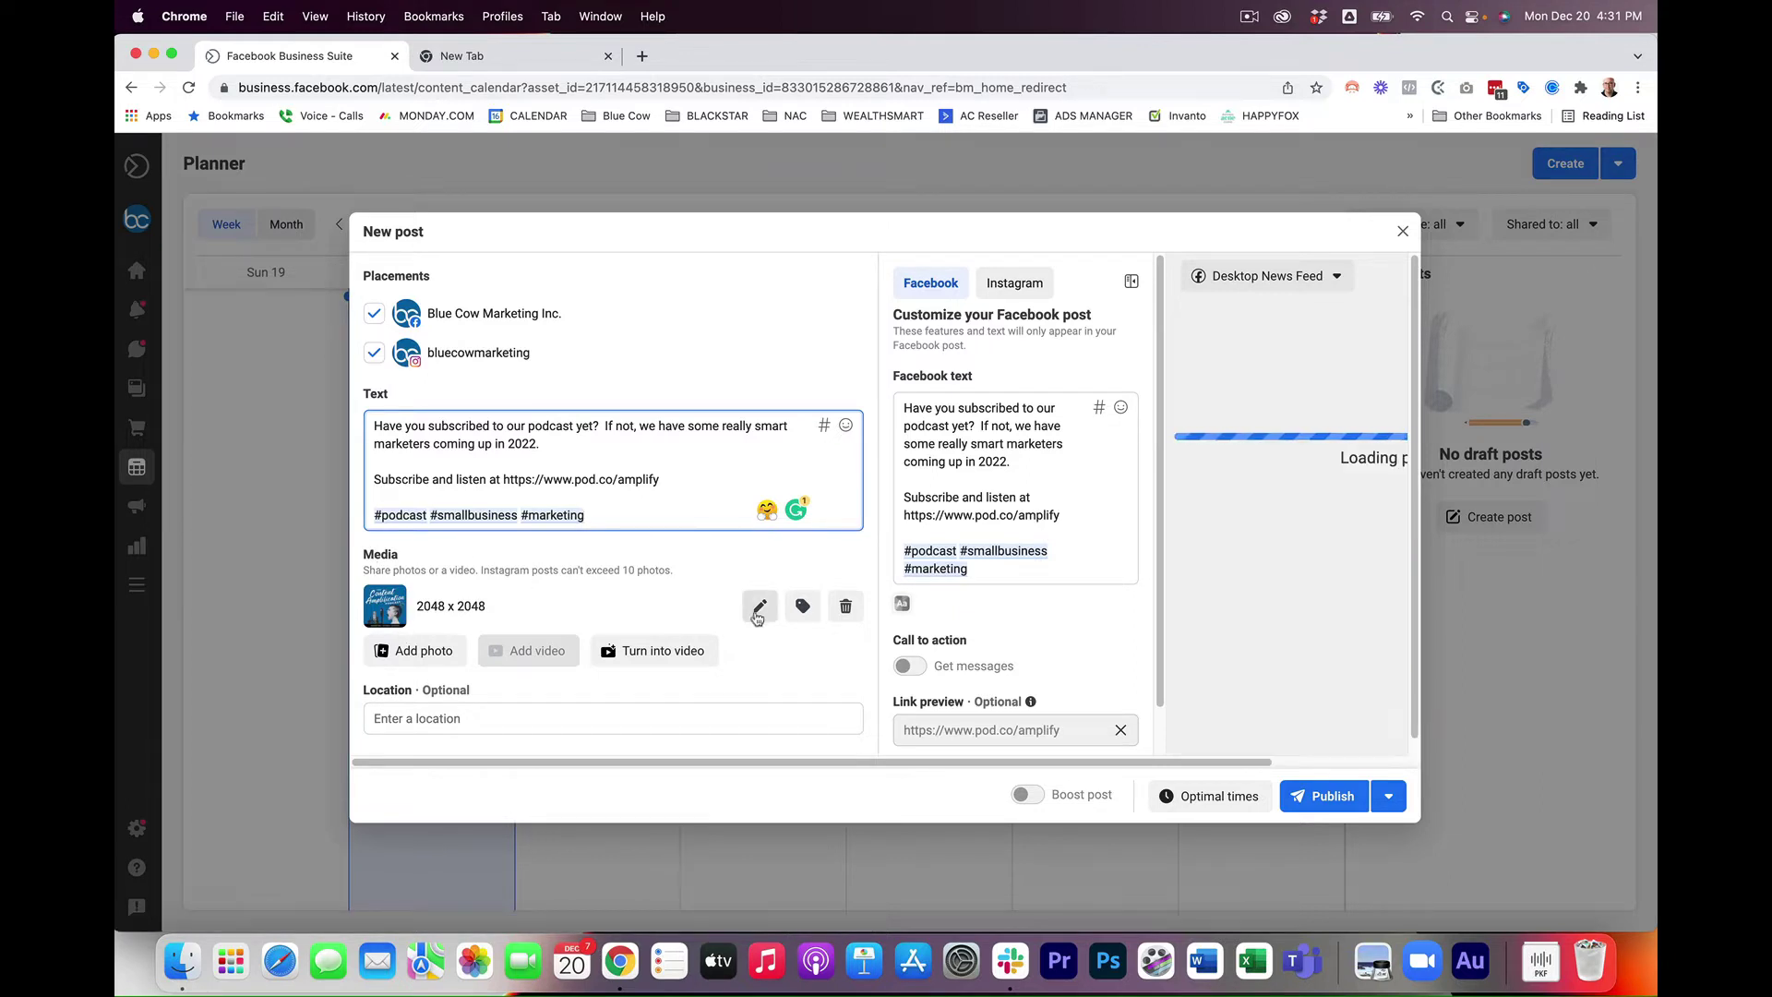
{"action": "left_click", "coordinate": [758, 609]}
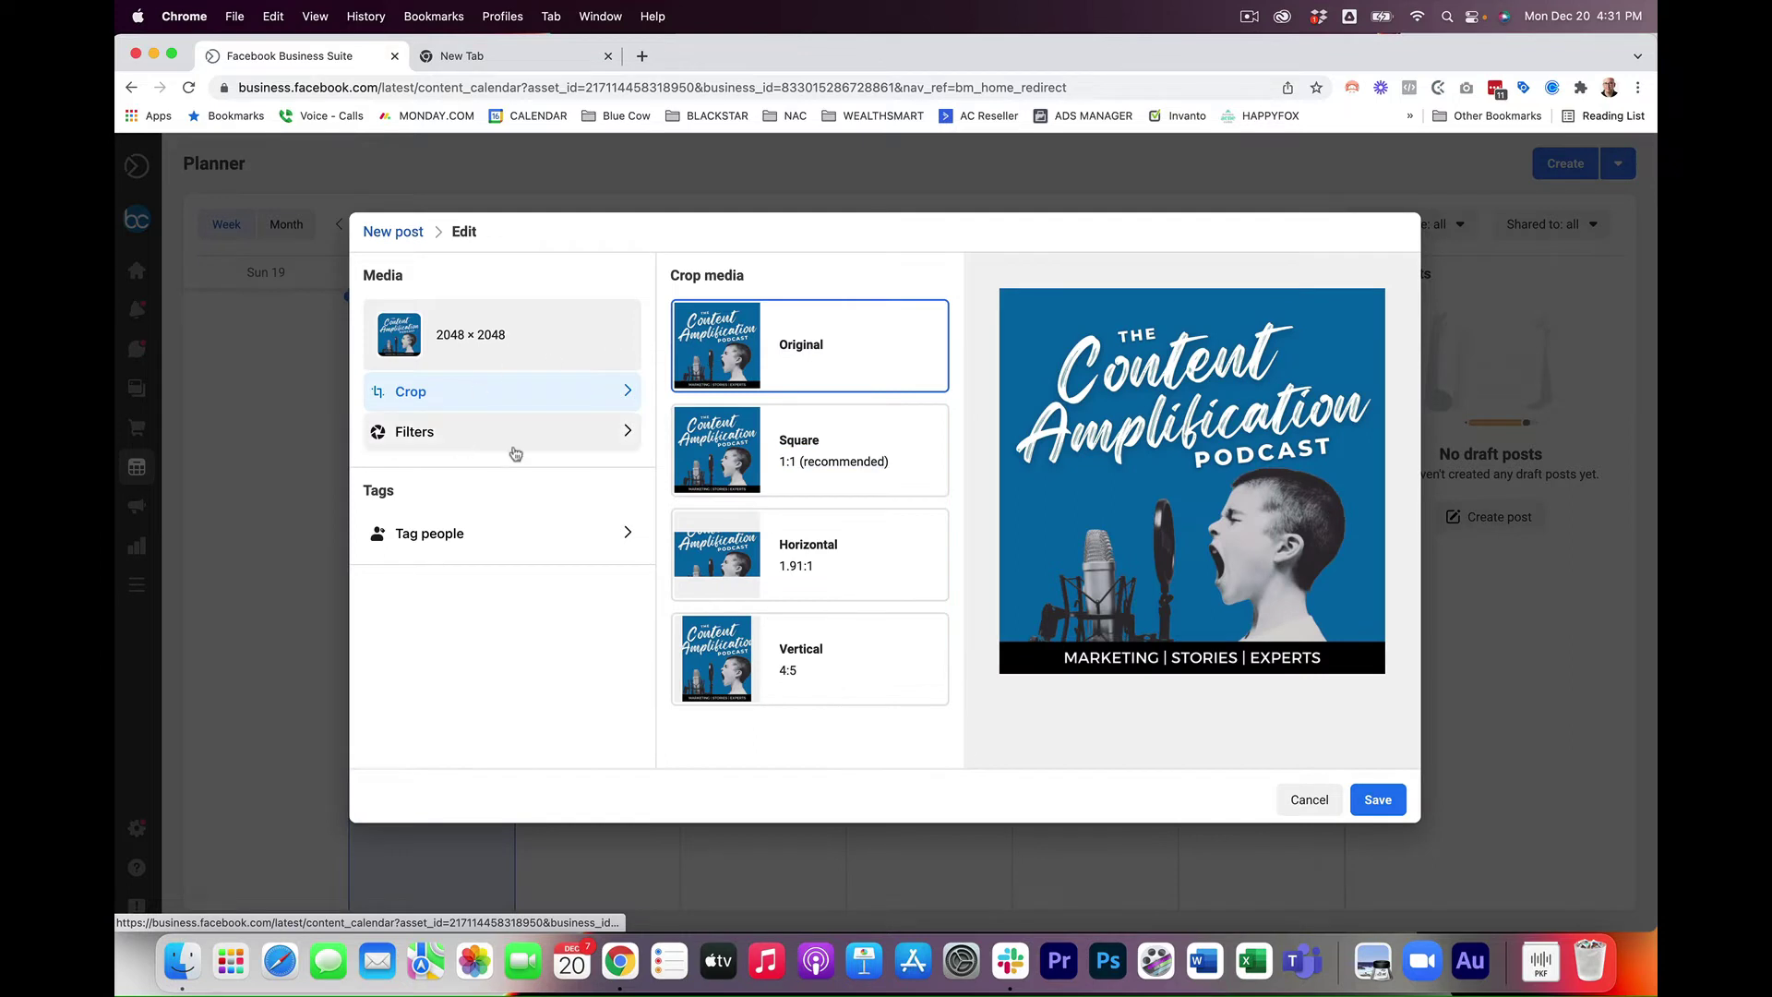
{"action": "left_click", "coordinate": [440, 433]}
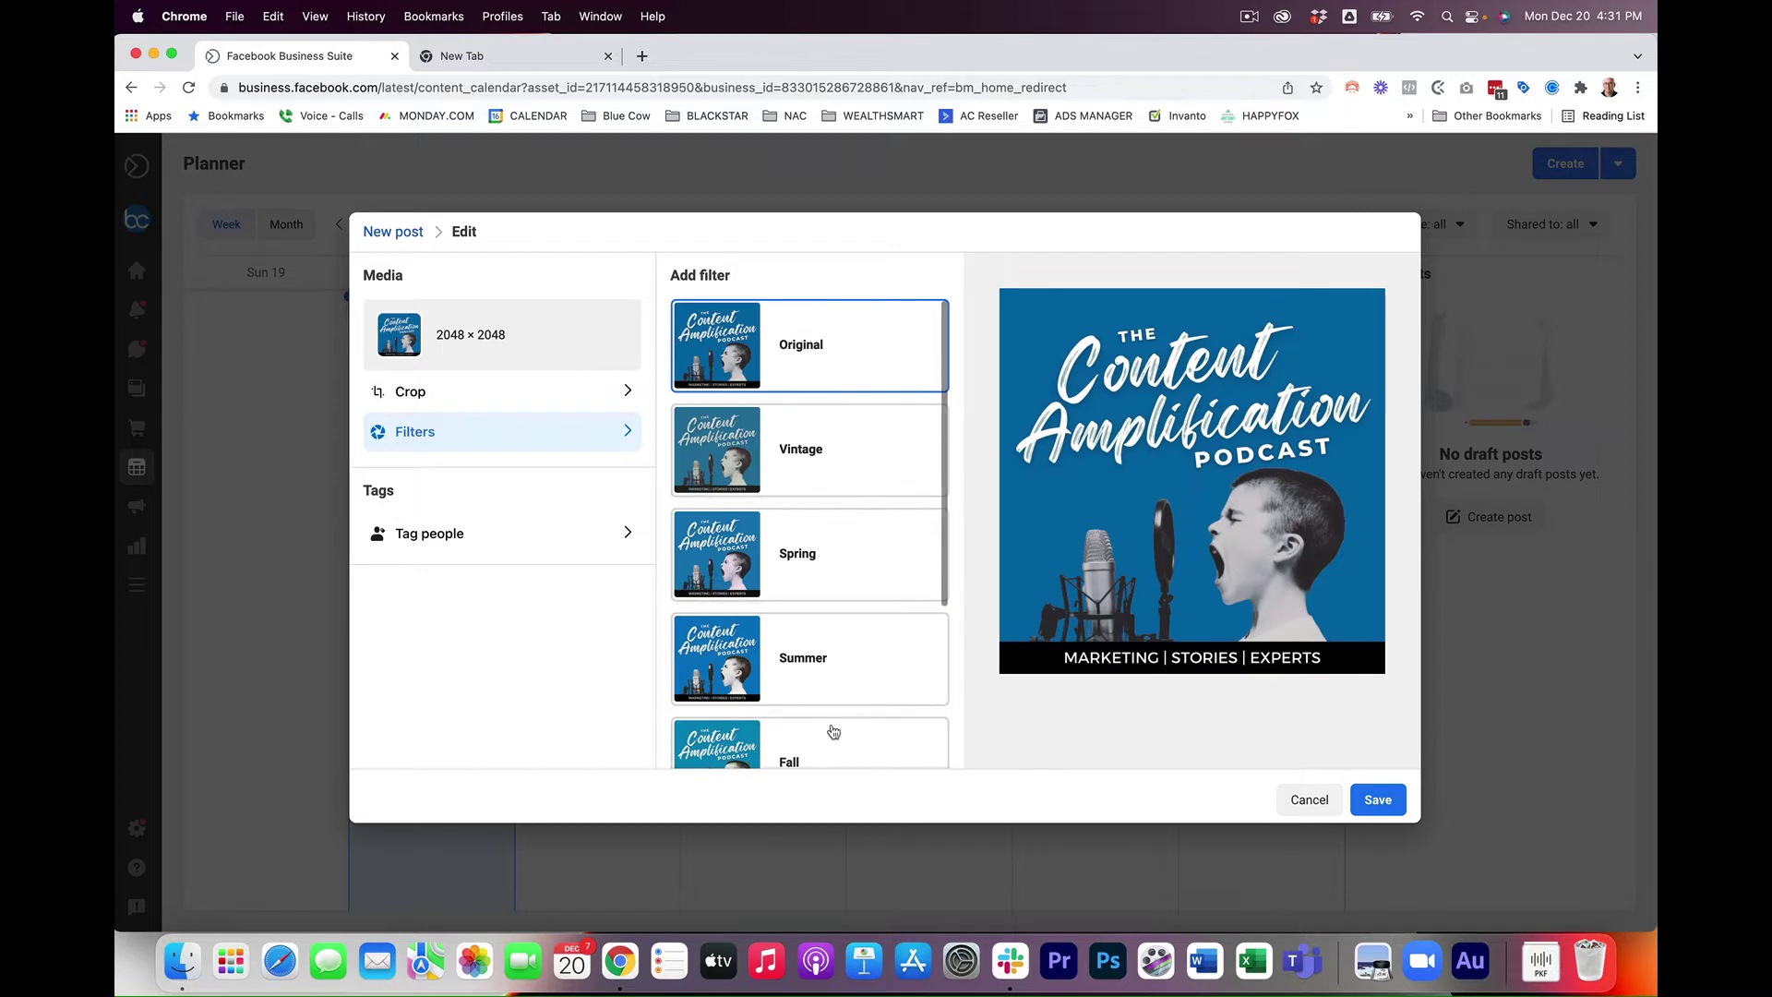
{"action": "scroll", "coordinate": [805, 566], "scroll_direction": "down", "scroll_amount": 3}
{"action": "scroll", "coordinate": [766, 611], "scroll_direction": "up", "scroll_amount": 3}
{"action": "left_click", "coordinate": [450, 393]}
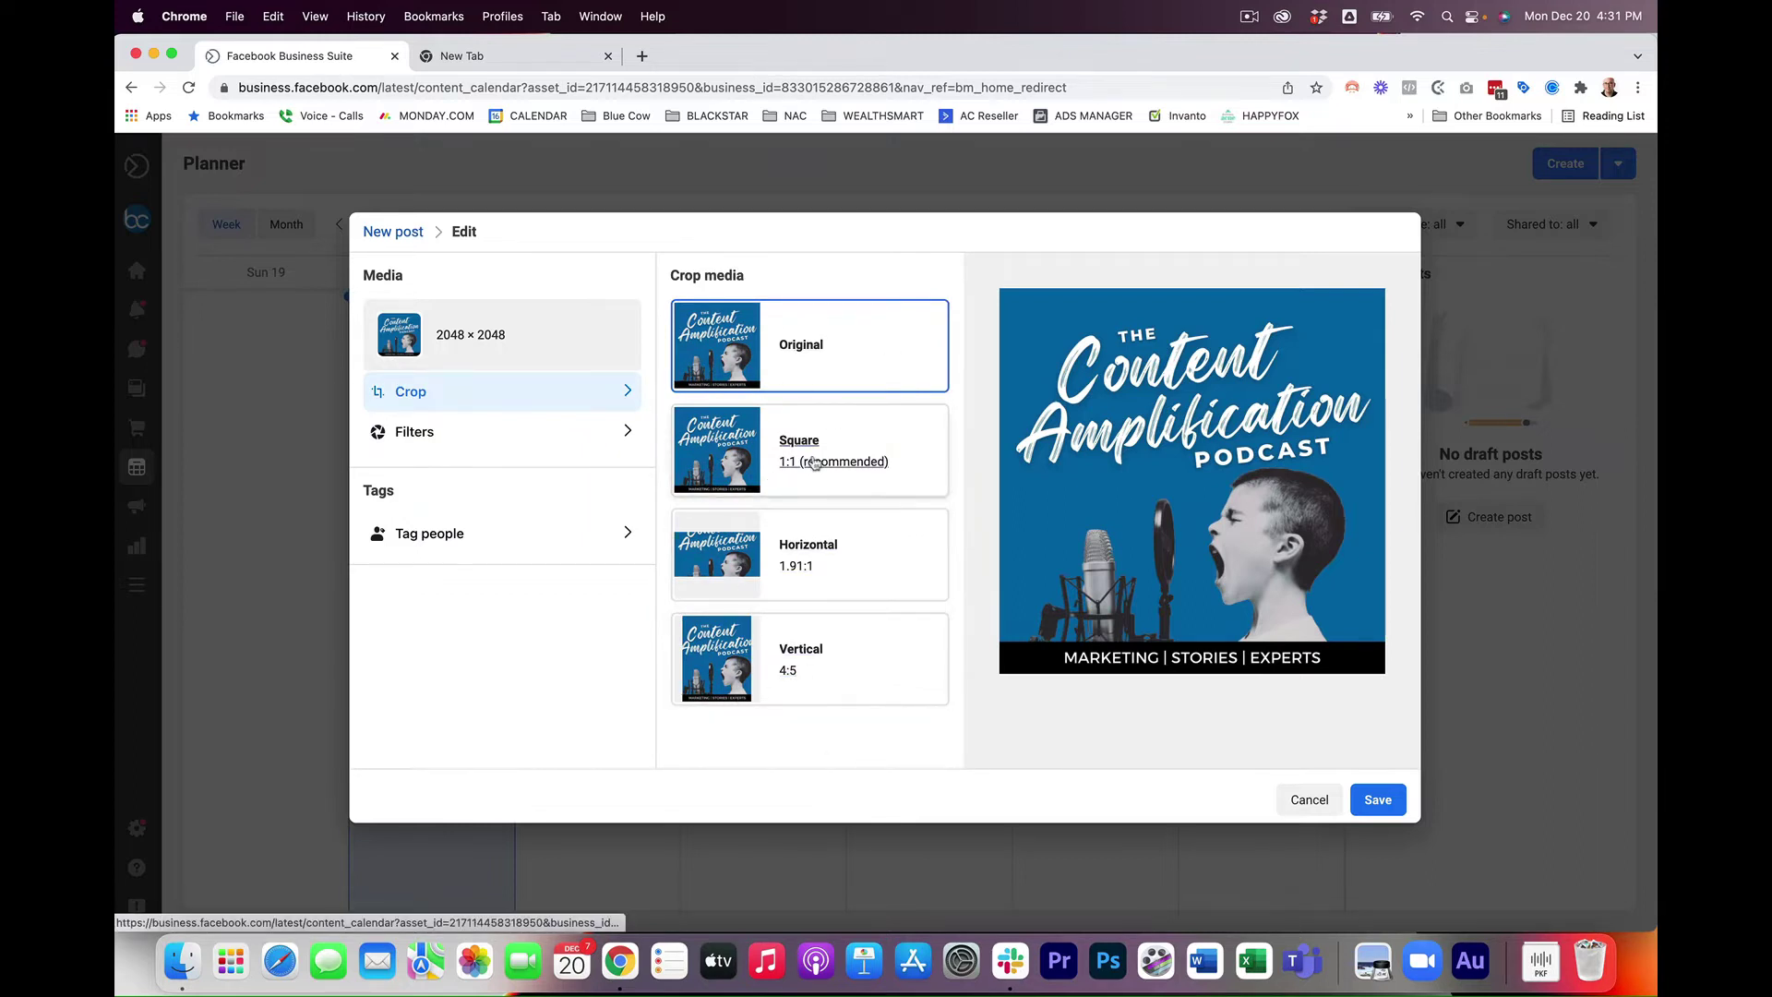
{"action": "left_click", "coordinate": [487, 543]}
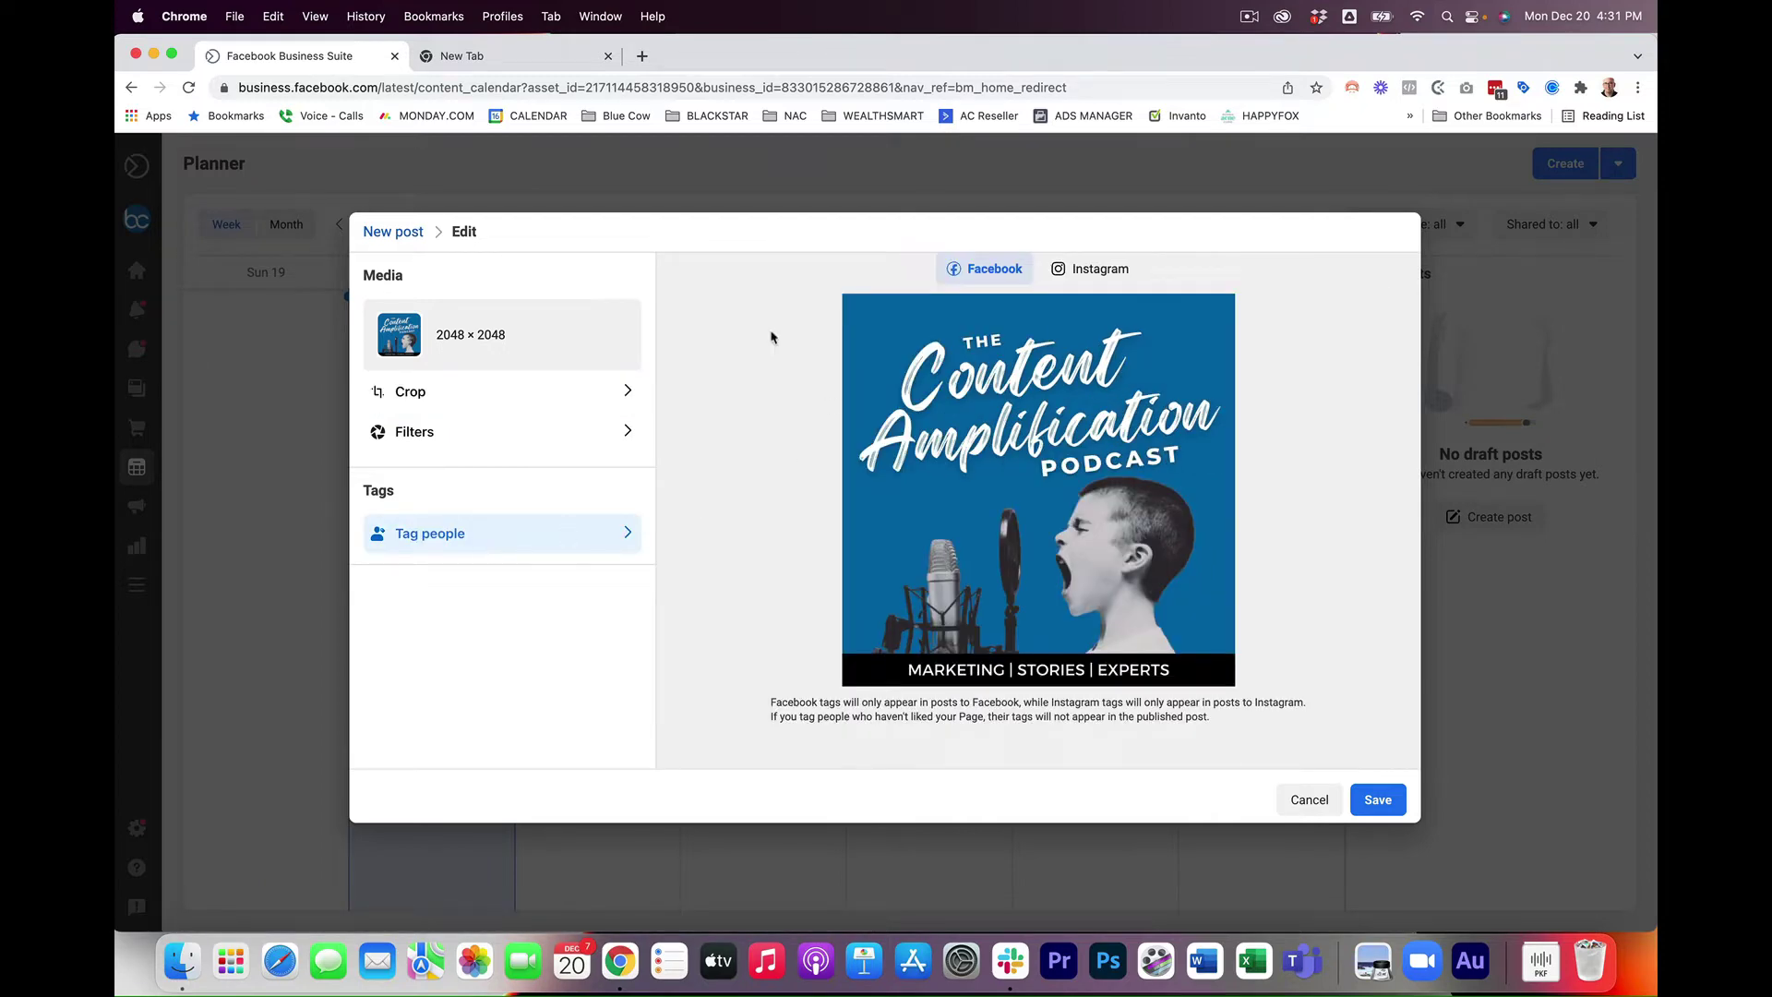
{"action": "left_click", "coordinate": [1094, 271]}
{"action": "left_click", "coordinate": [987, 273]}
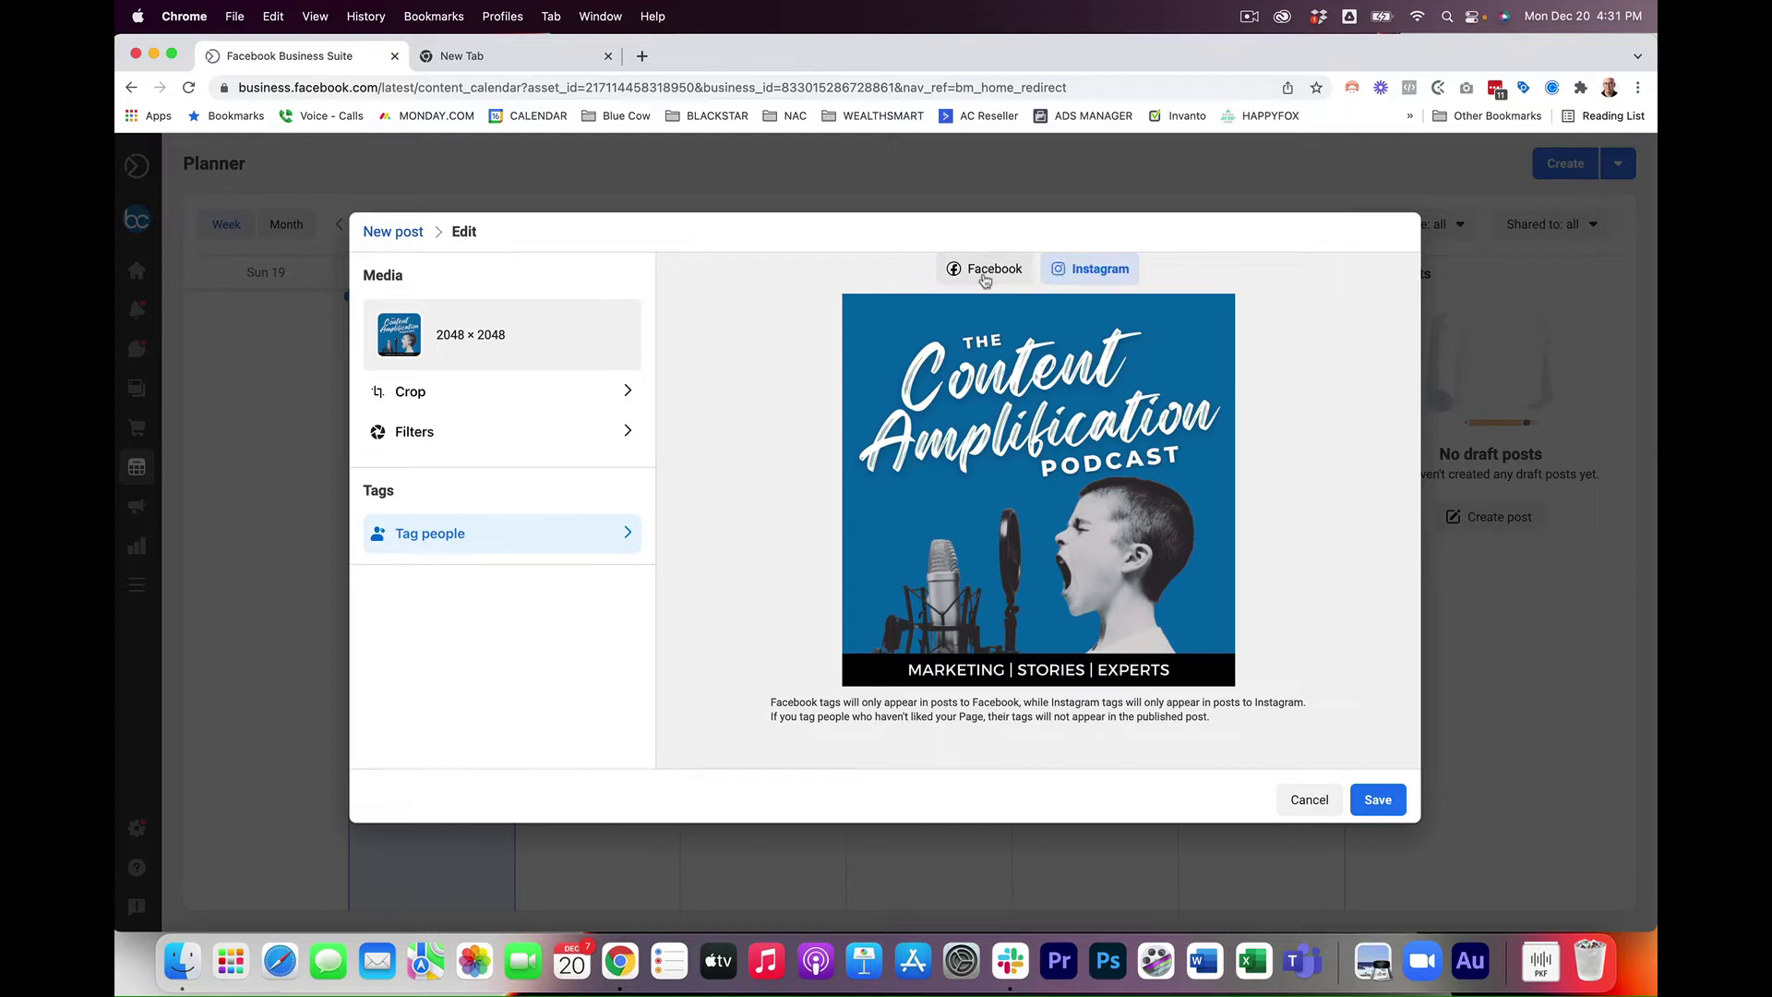
{"action": "left_click", "coordinate": [1297, 802]}
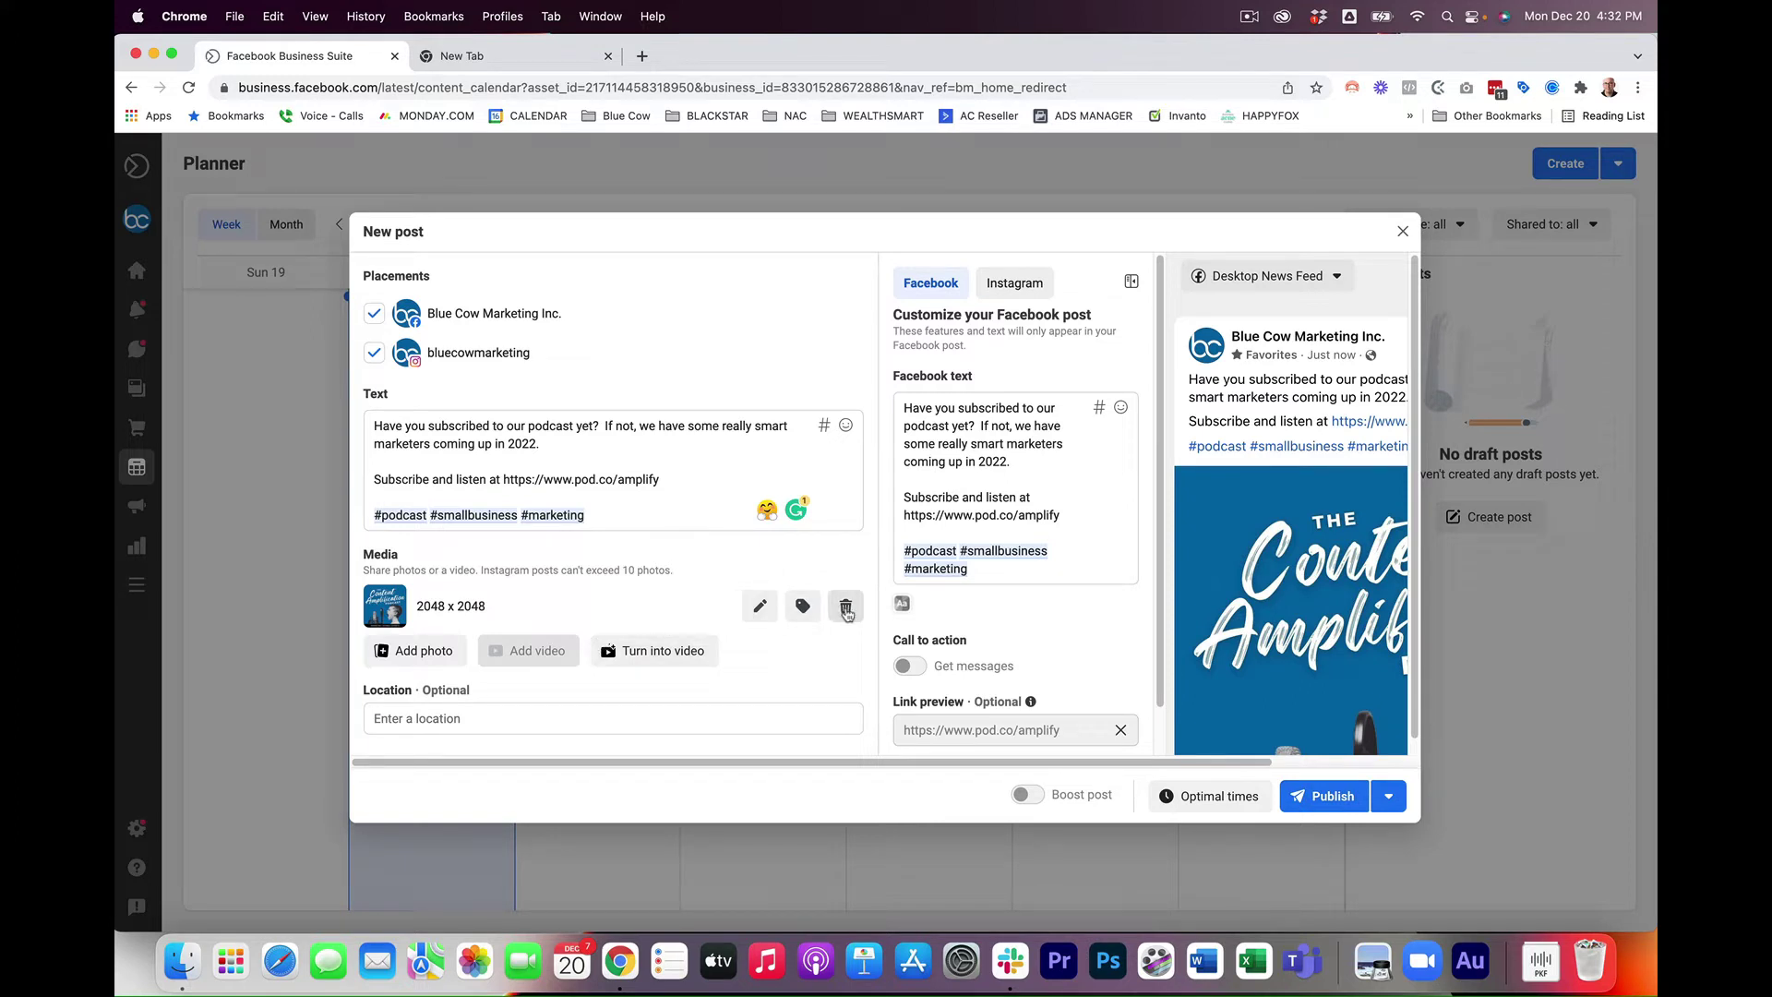
- Touch the Location field, then switch to the Instagram version and edit its caption separately
{"action": "scroll", "coordinate": [658, 704], "scroll_direction": "down", "scroll_amount": 1}
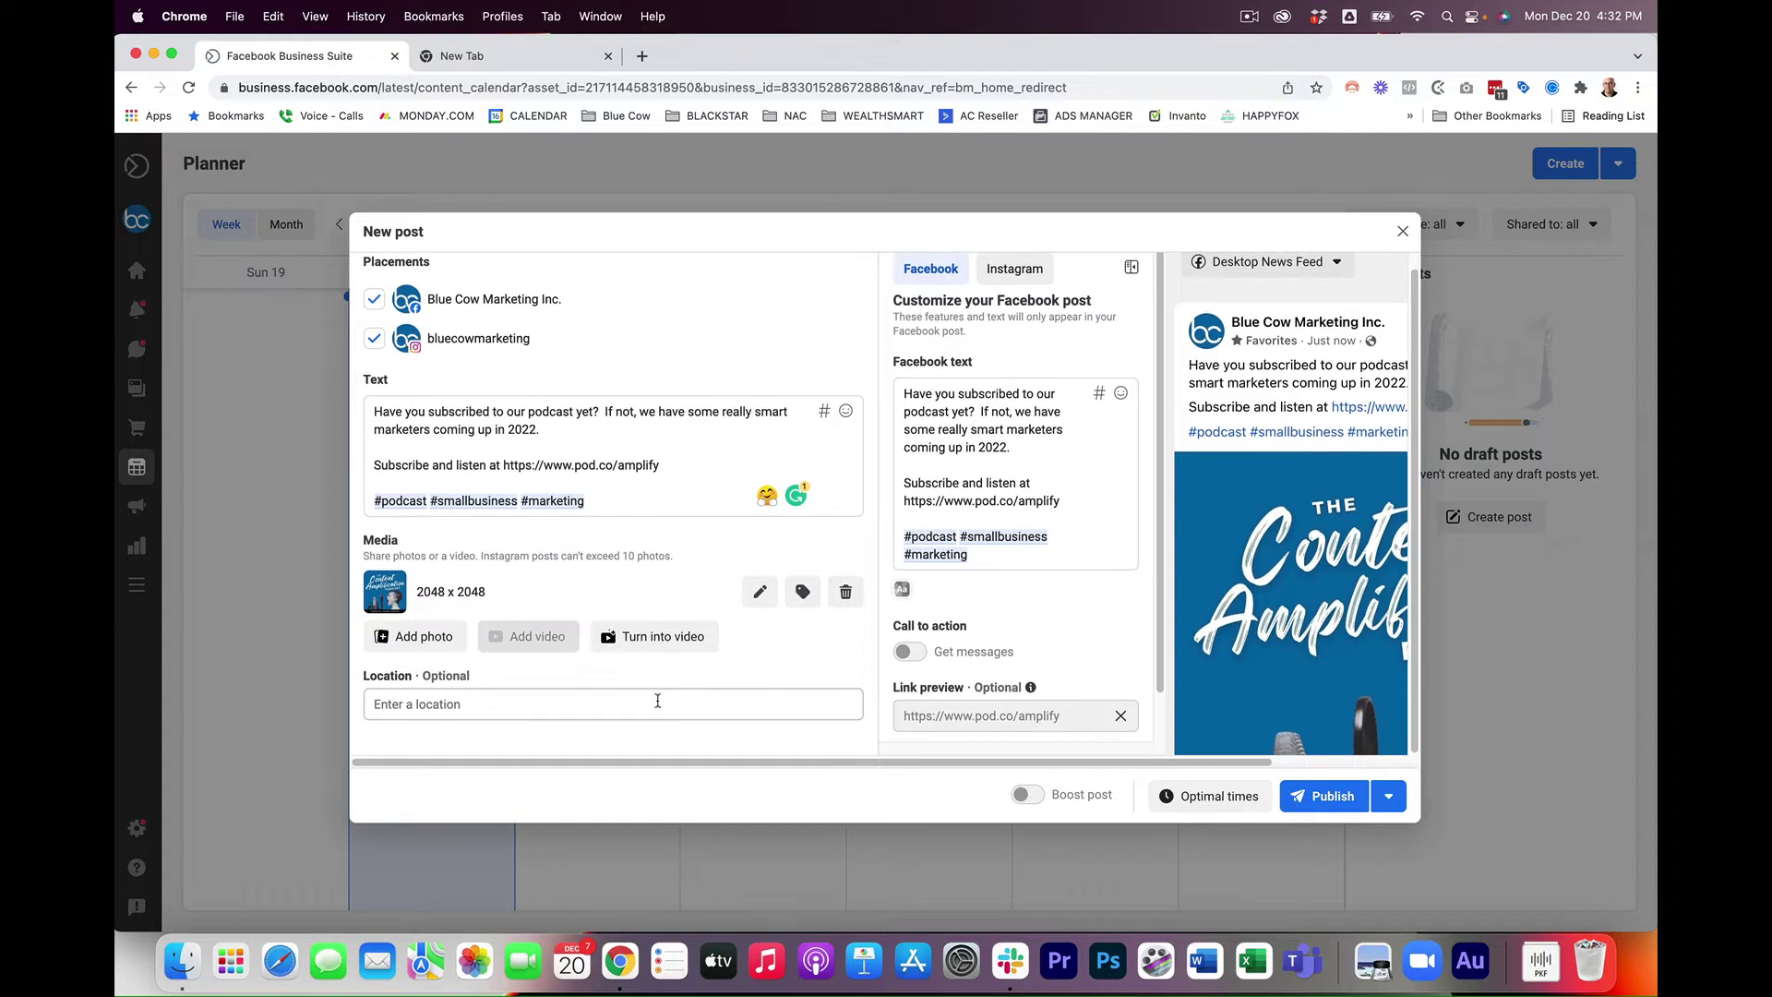
{"action": "left_click", "coordinate": [444, 700]}
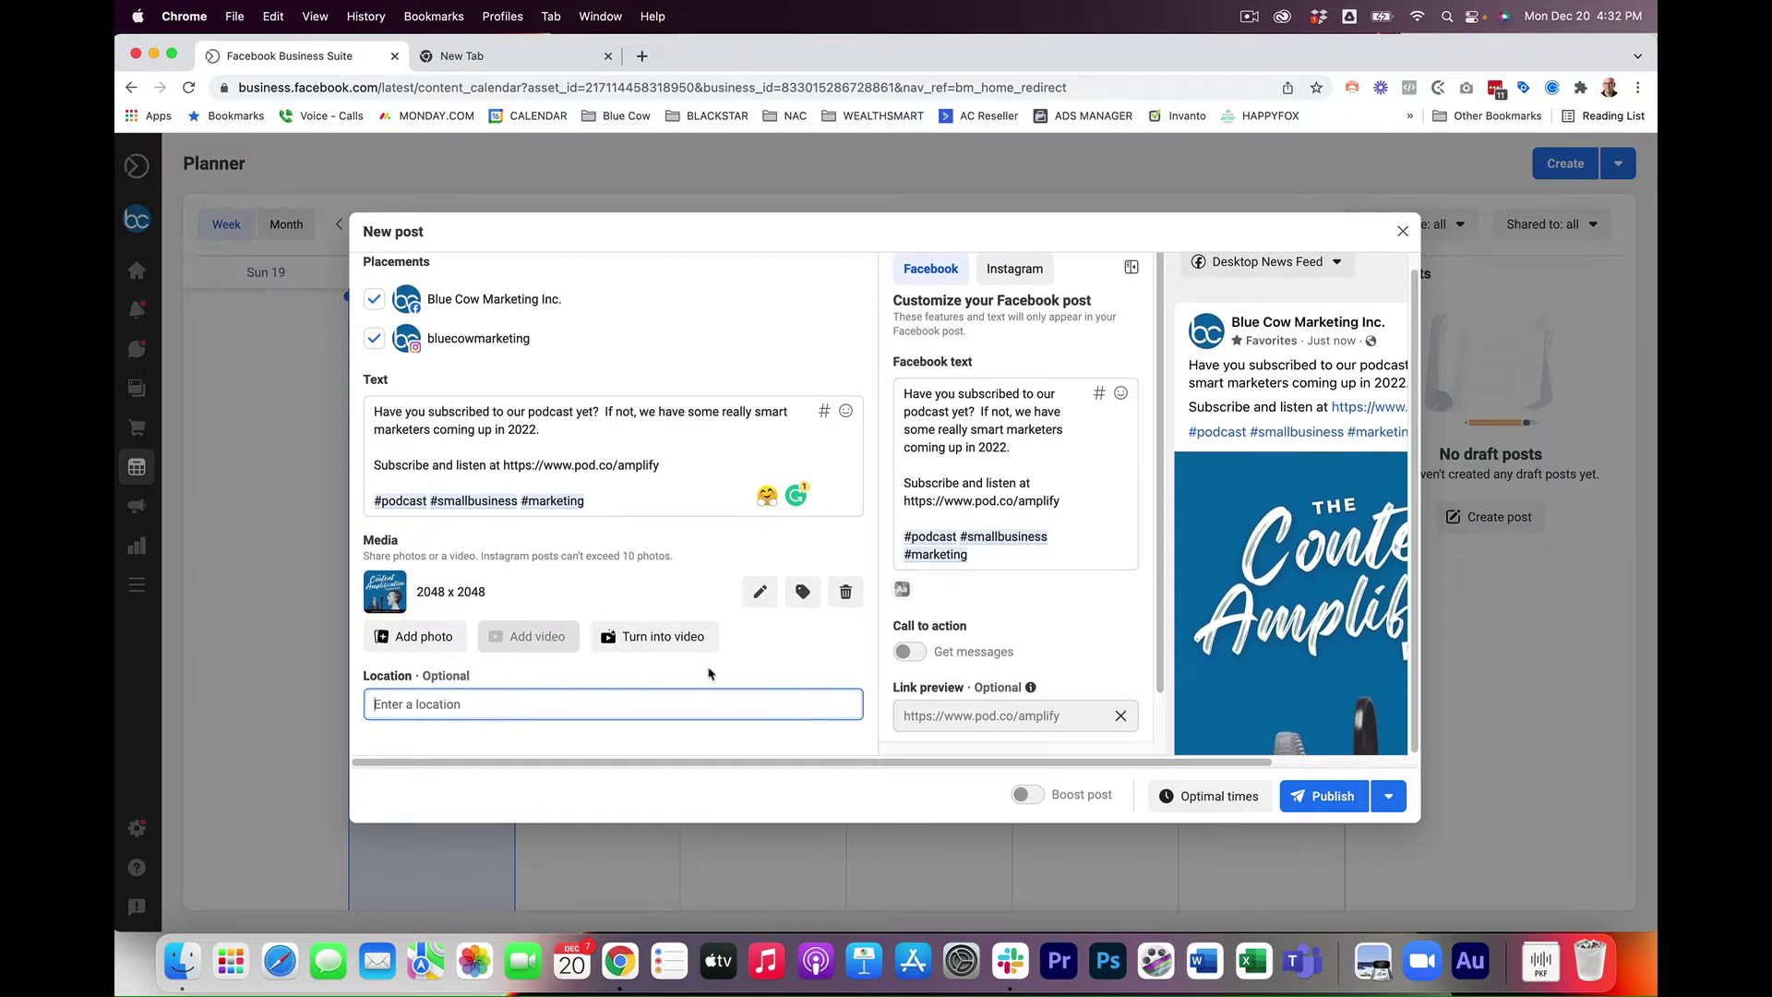
{"action": "scroll", "coordinate": [824, 669], "scroll_direction": "up", "scroll_amount": 1}
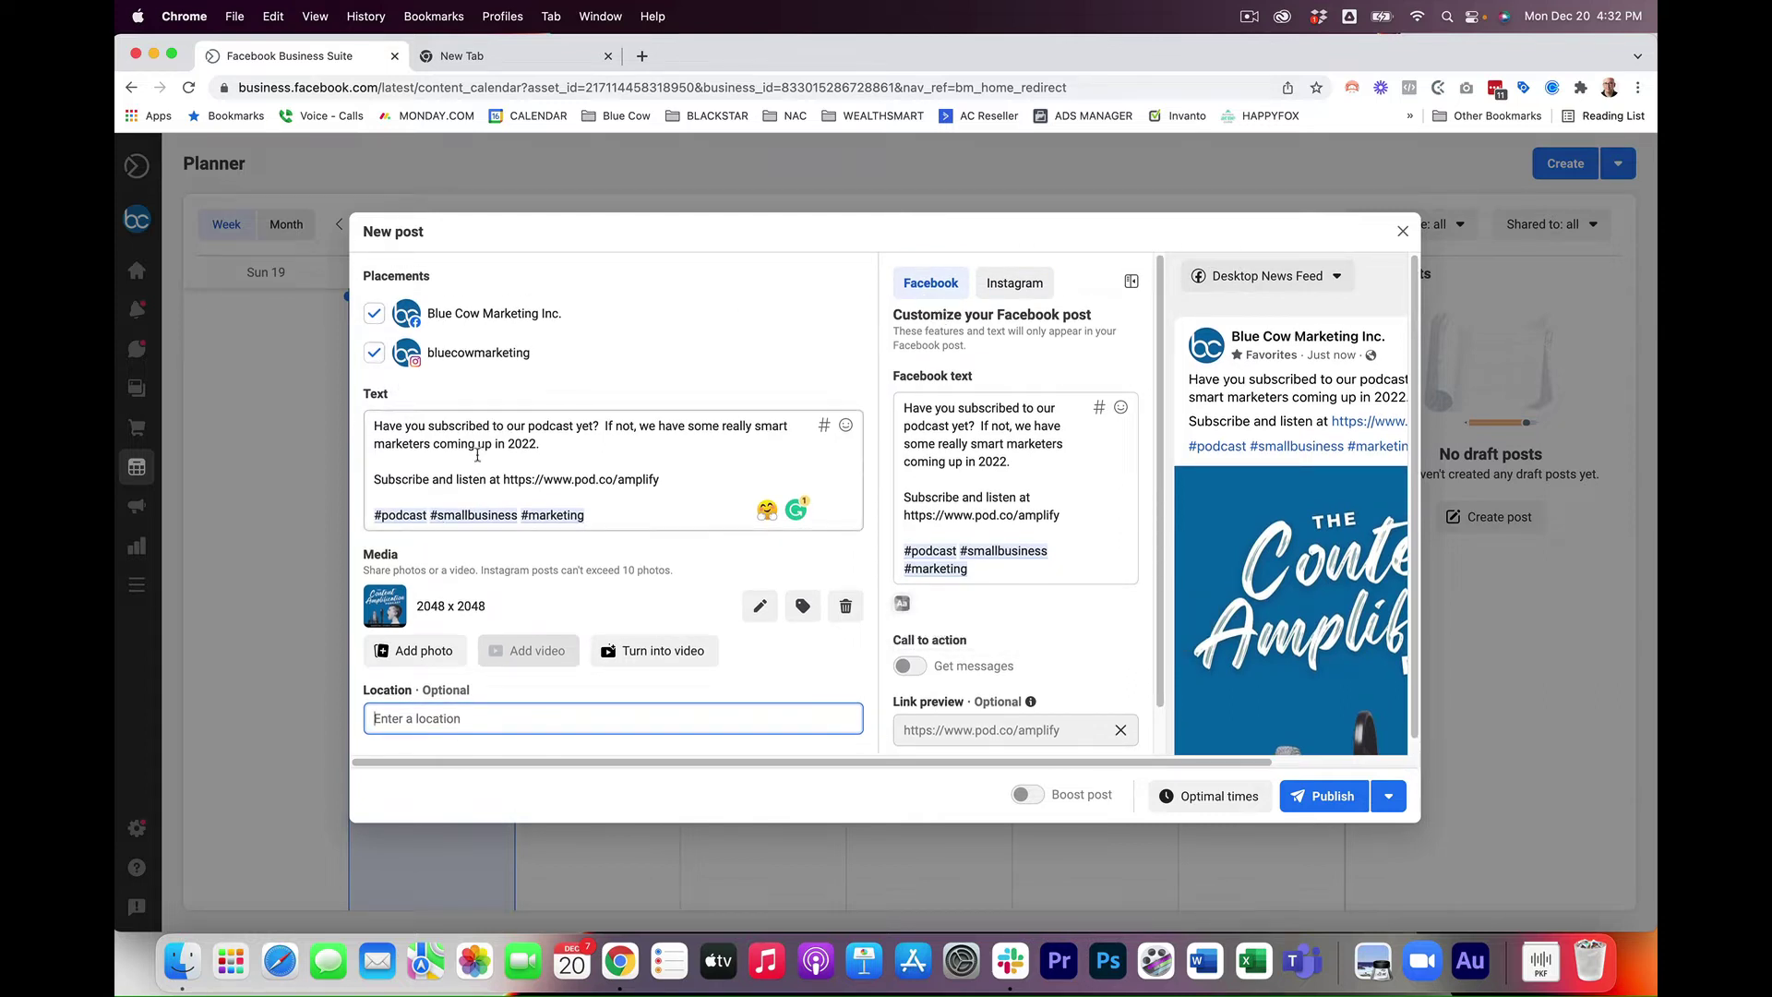
{"action": "left_click", "coordinate": [1015, 283]}
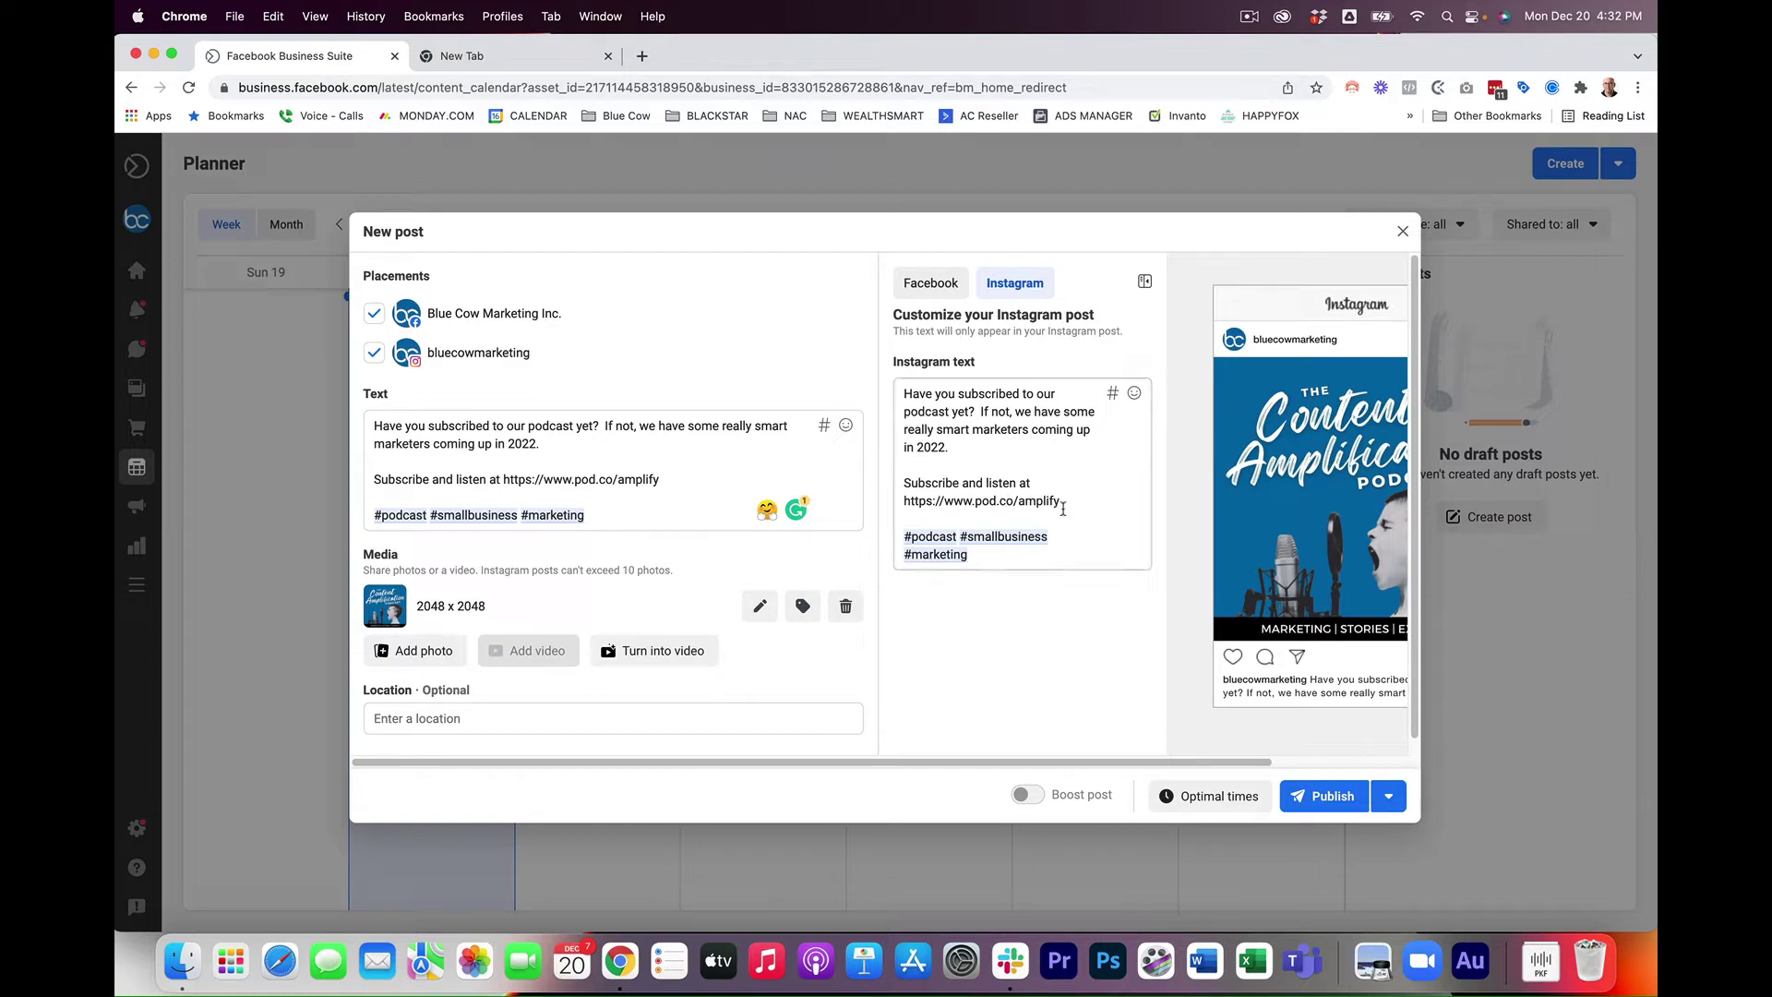
{"action": "scroll", "coordinate": [1286, 592], "scroll_direction": "down", "scroll_amount": 2}
{"action": "left_click", "coordinate": [988, 498]}
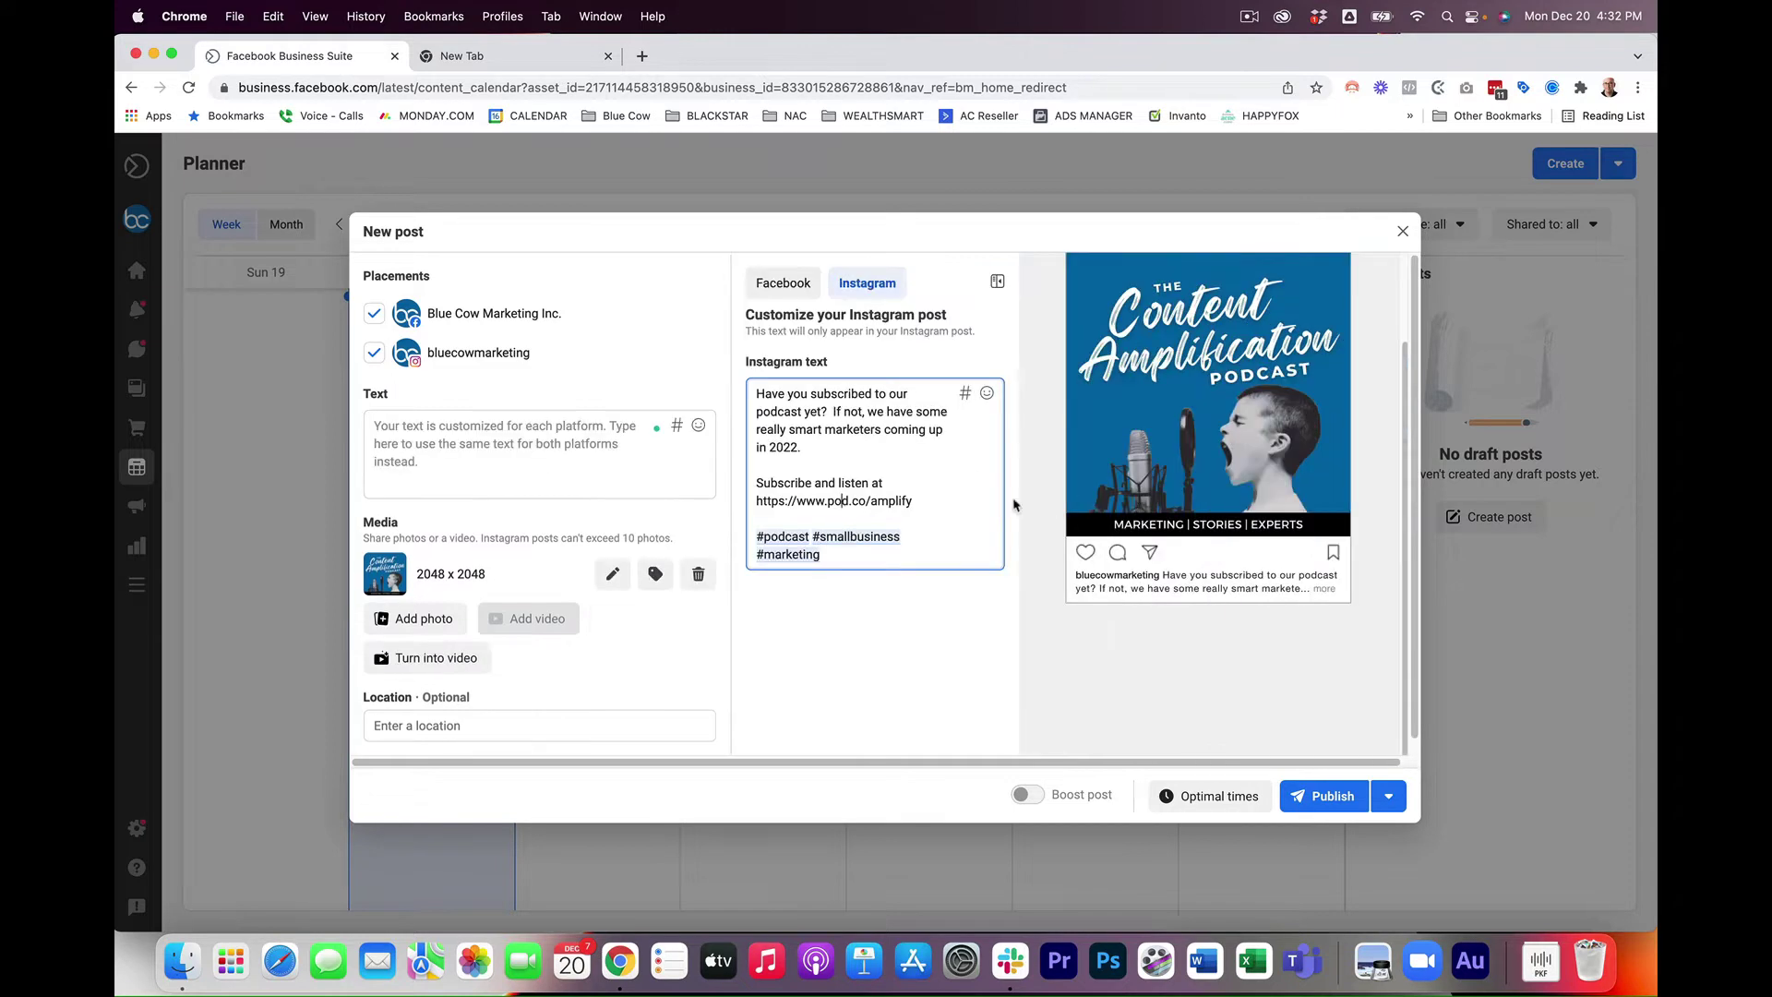
{"action": "left_click_drag", "start_coordinate": [914, 500], "coordinate": [813, 506]}
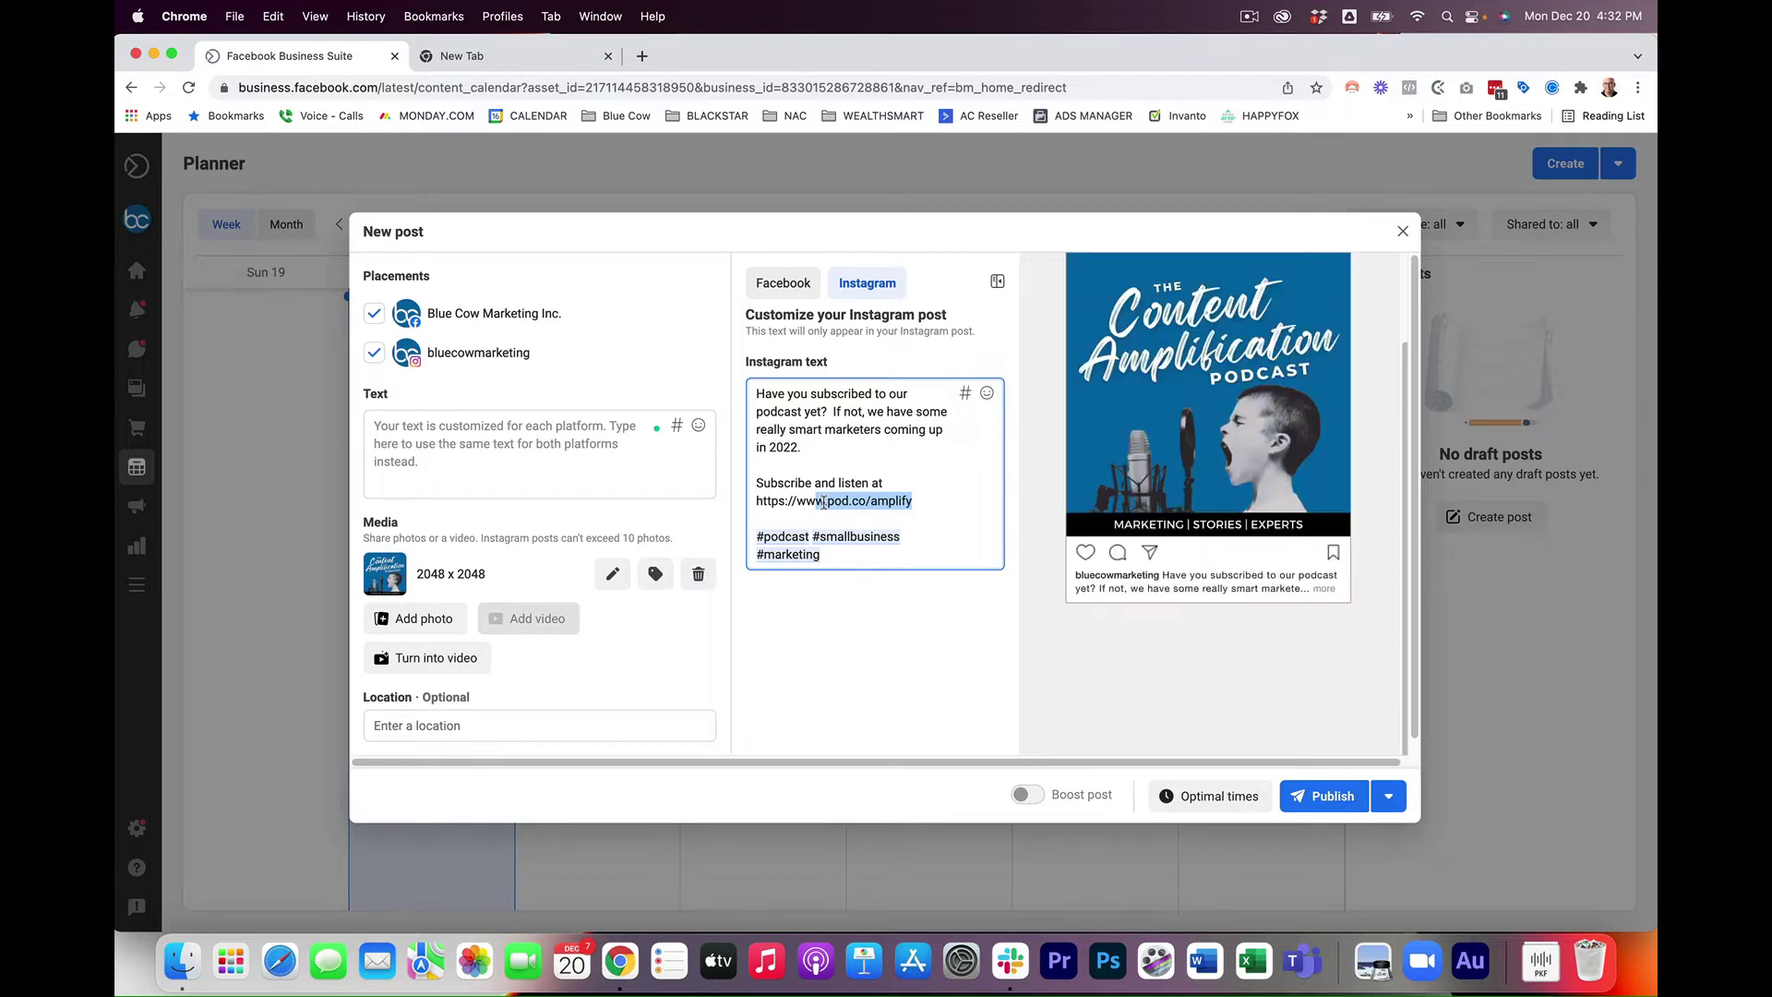
{"action": "left_click", "coordinate": [824, 502]}
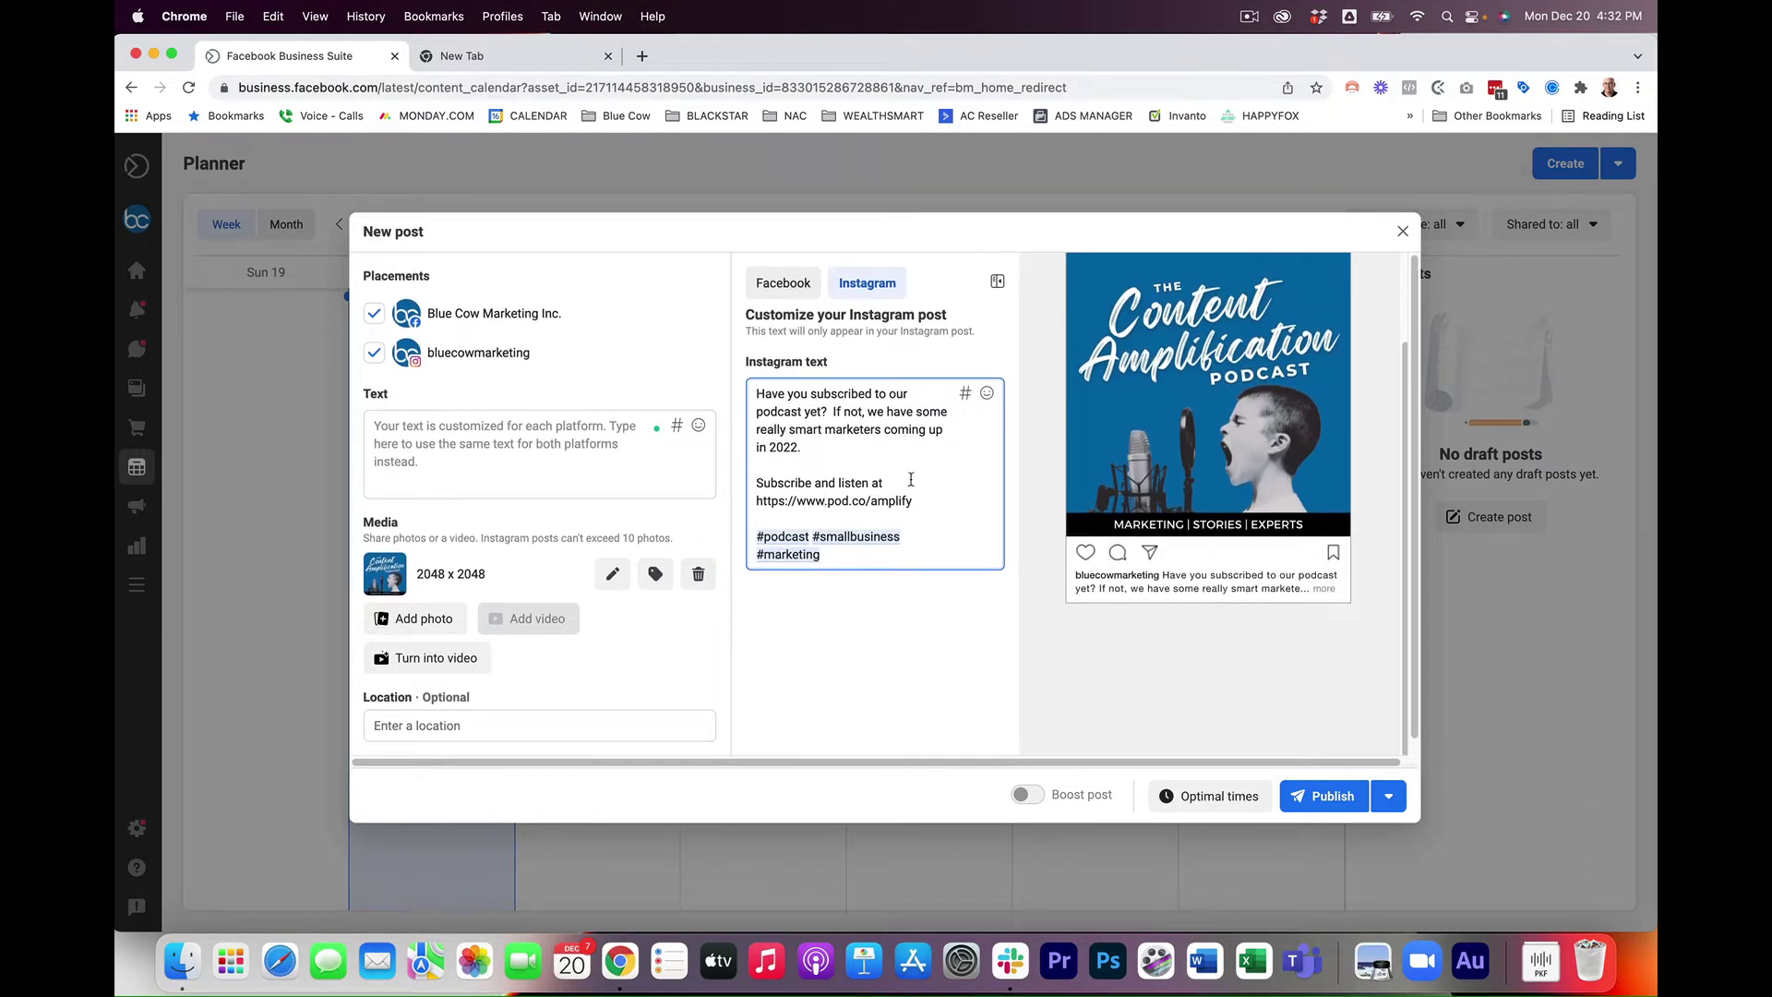
- Return to the Facebook version, try Get messages, then reveal Schedule post and Save as draft
{"action": "left_click", "coordinate": [777, 284]}
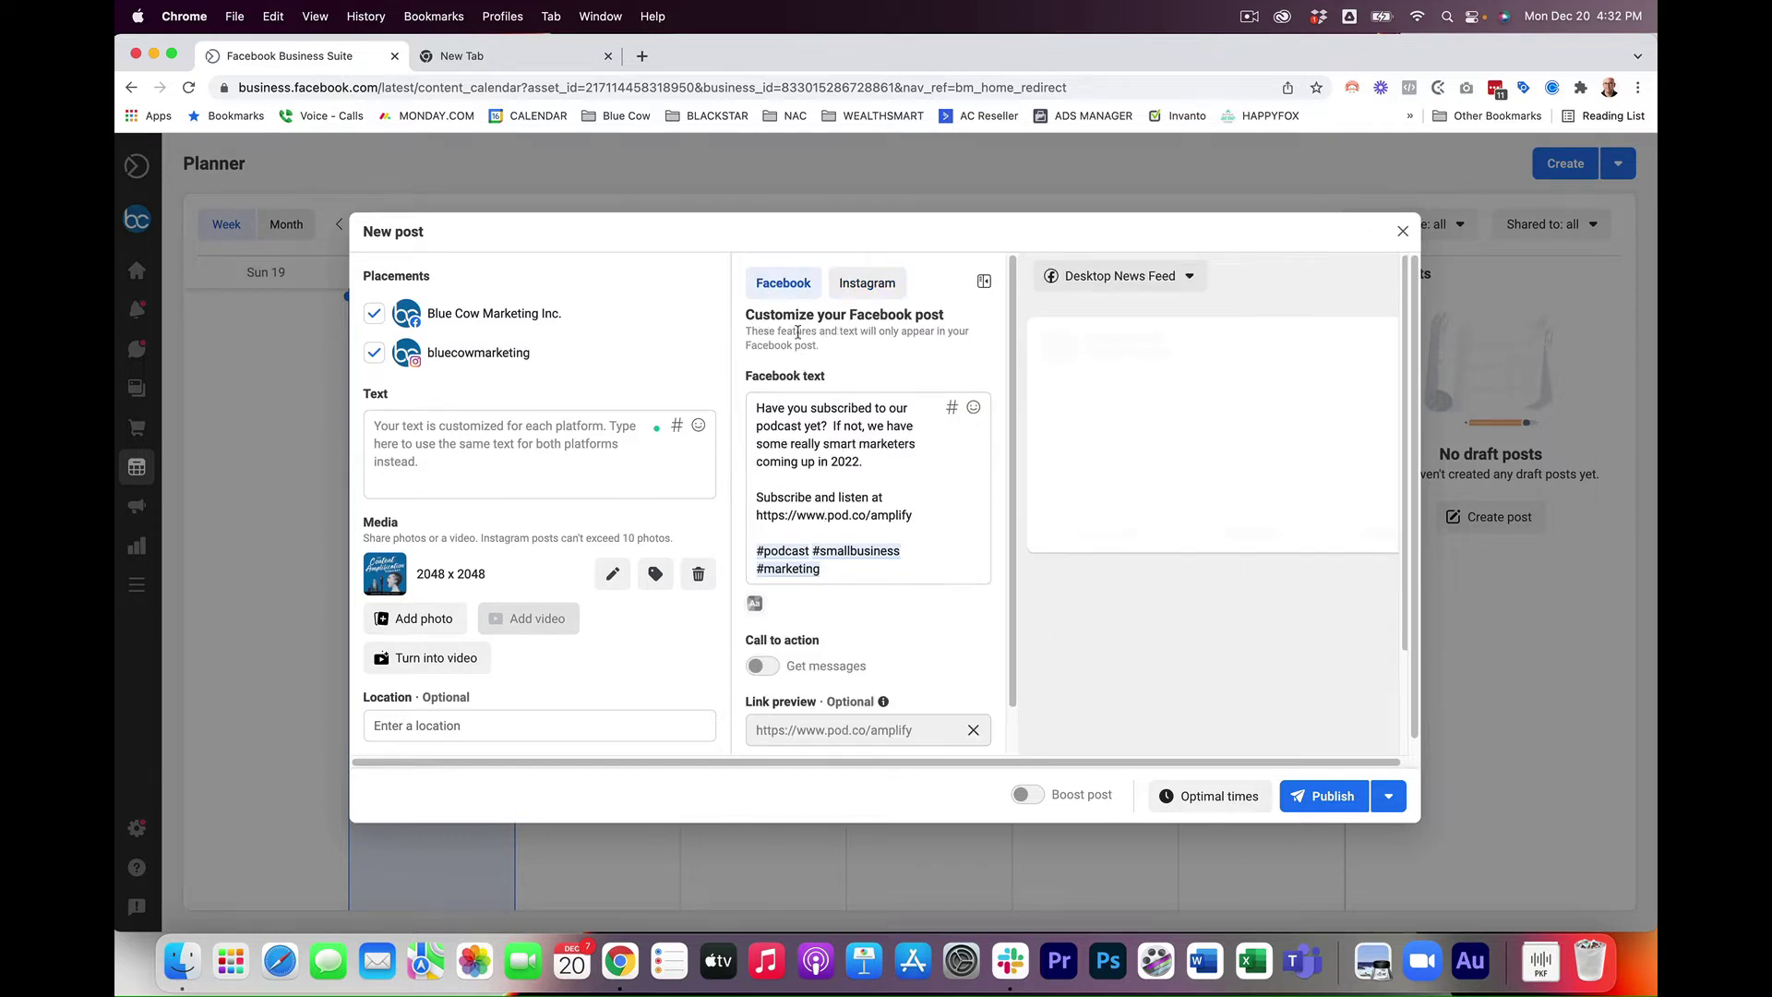
{"action": "scroll", "coordinate": [777, 609], "scroll_direction": "down", "scroll_amount": 2}
{"action": "left_click", "coordinate": [763, 617]}
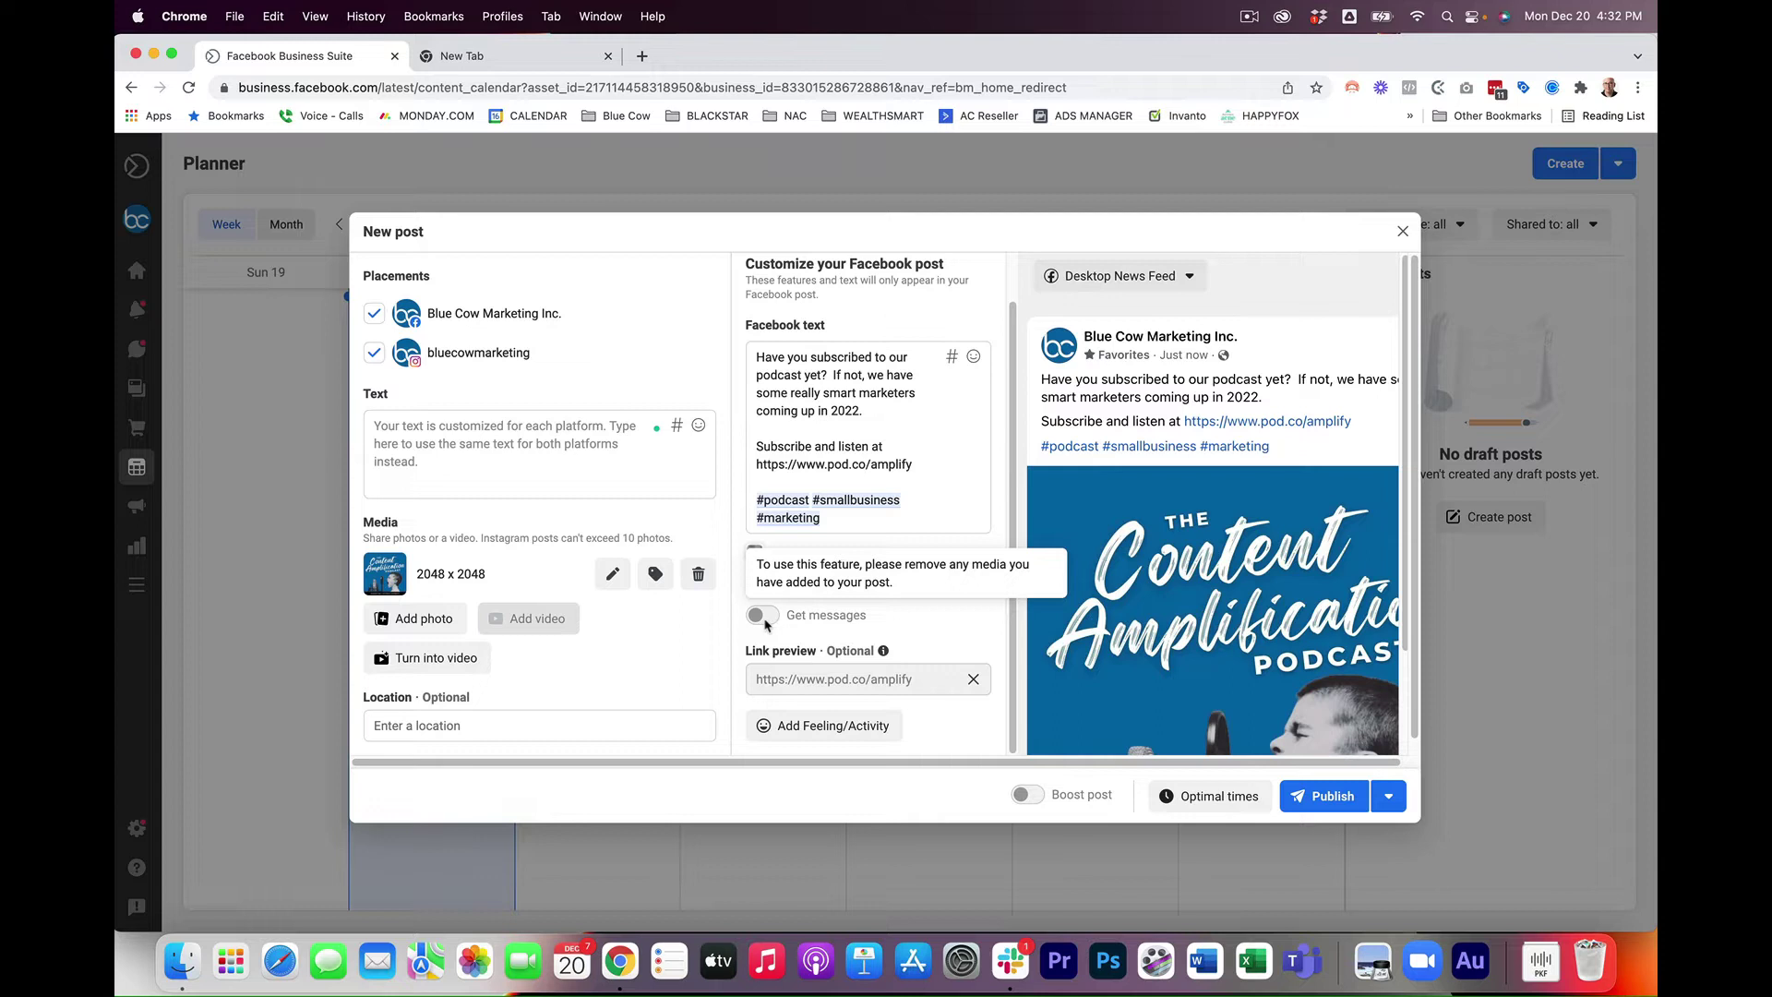
{"action": "scroll", "coordinate": [1185, 564], "scroll_direction": "down", "scroll_amount": 2}
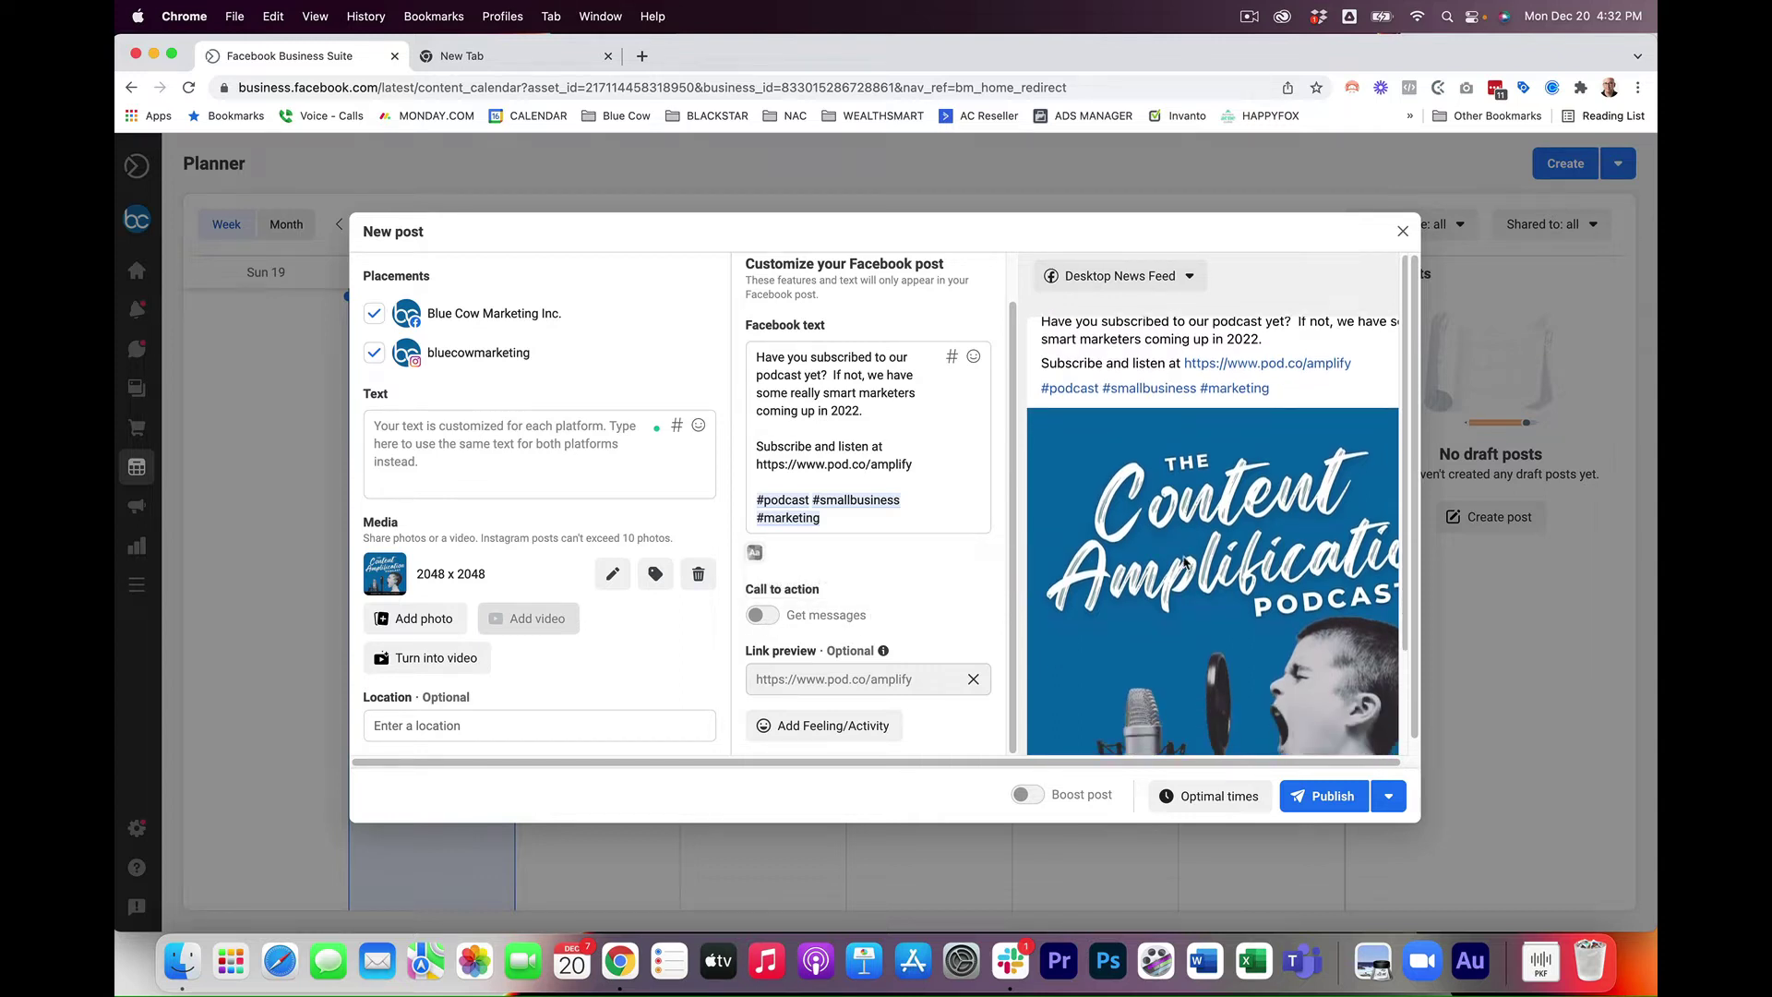
{"action": "scroll", "coordinate": [848, 686], "scroll_direction": "down", "scroll_amount": 1}
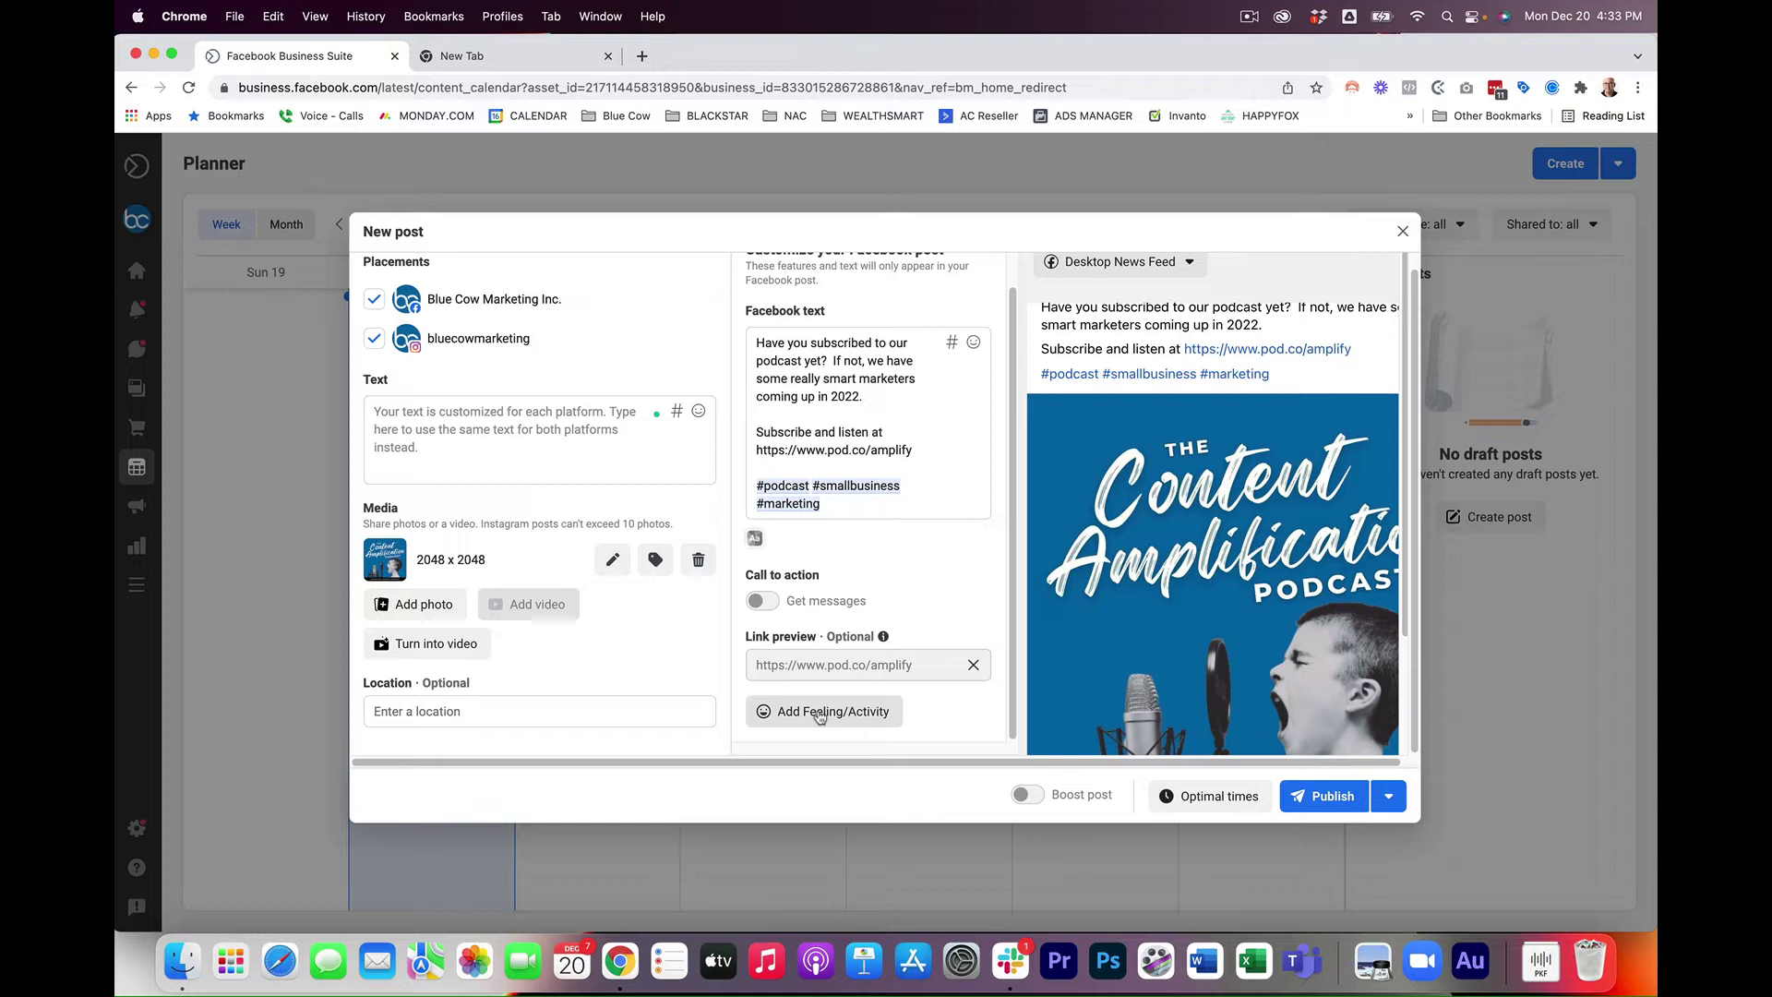
{"action": "scroll", "coordinate": [1228, 720], "scroll_direction": "up", "scroll_amount": 2}
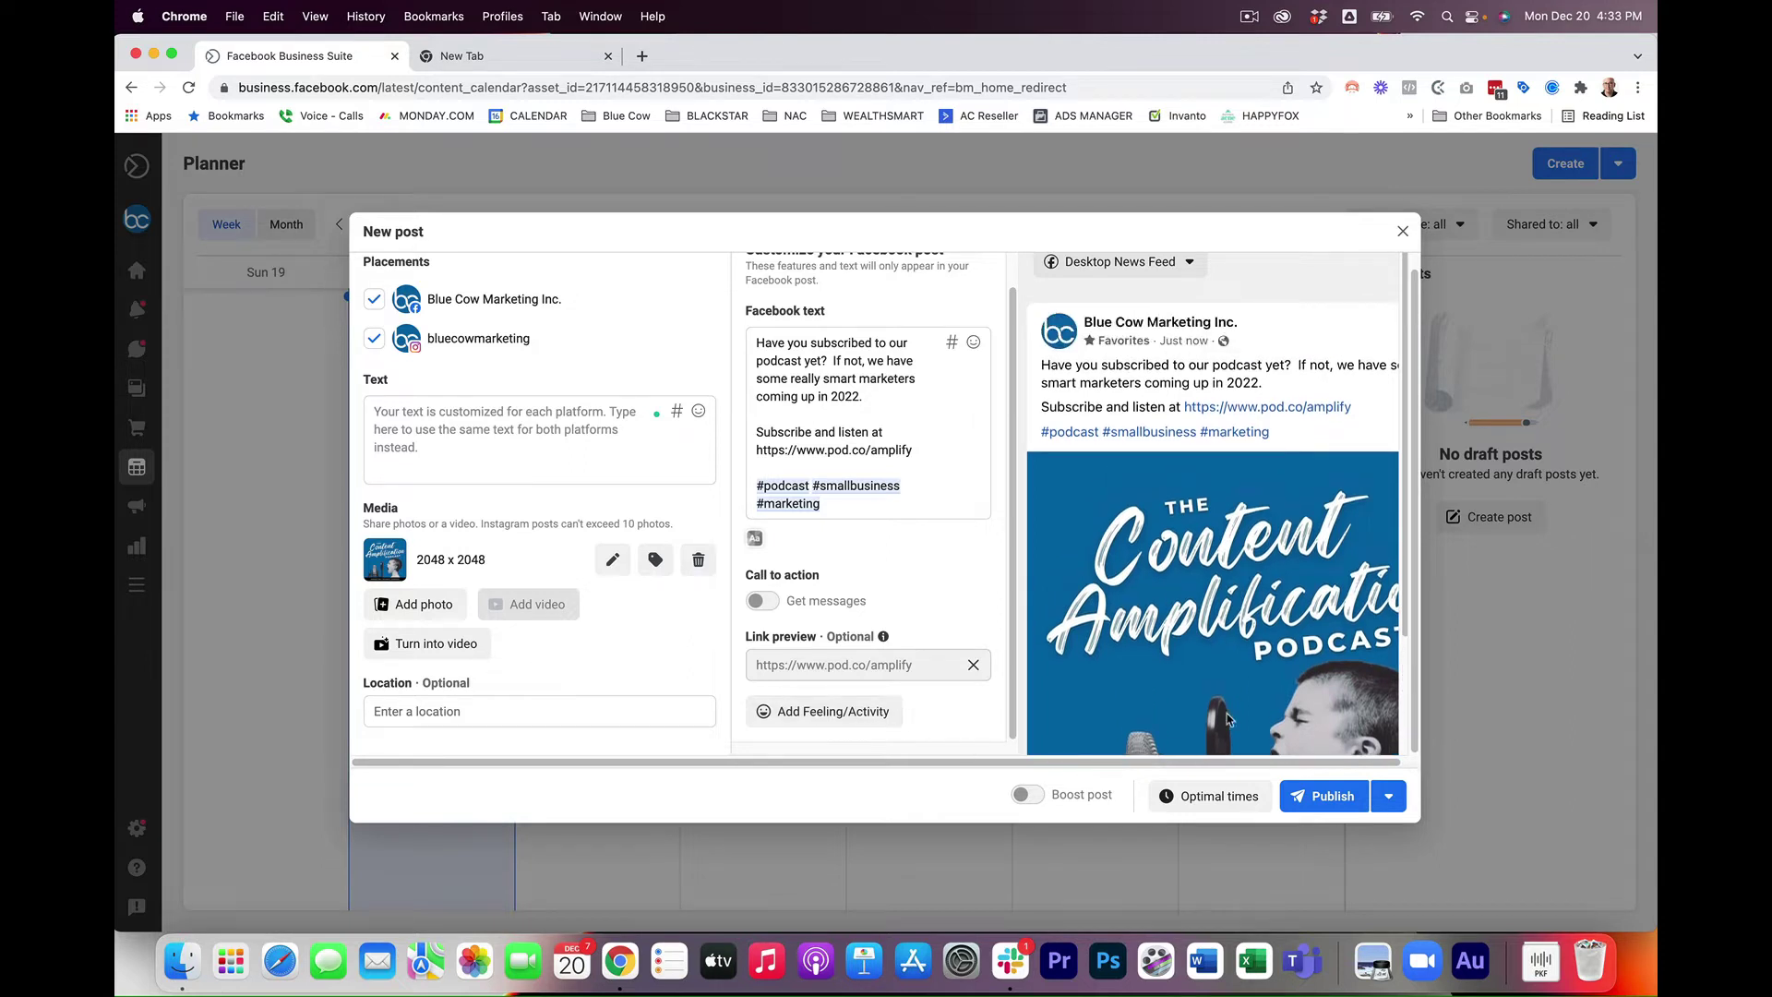
{"action": "left_click", "coordinate": [1386, 804]}
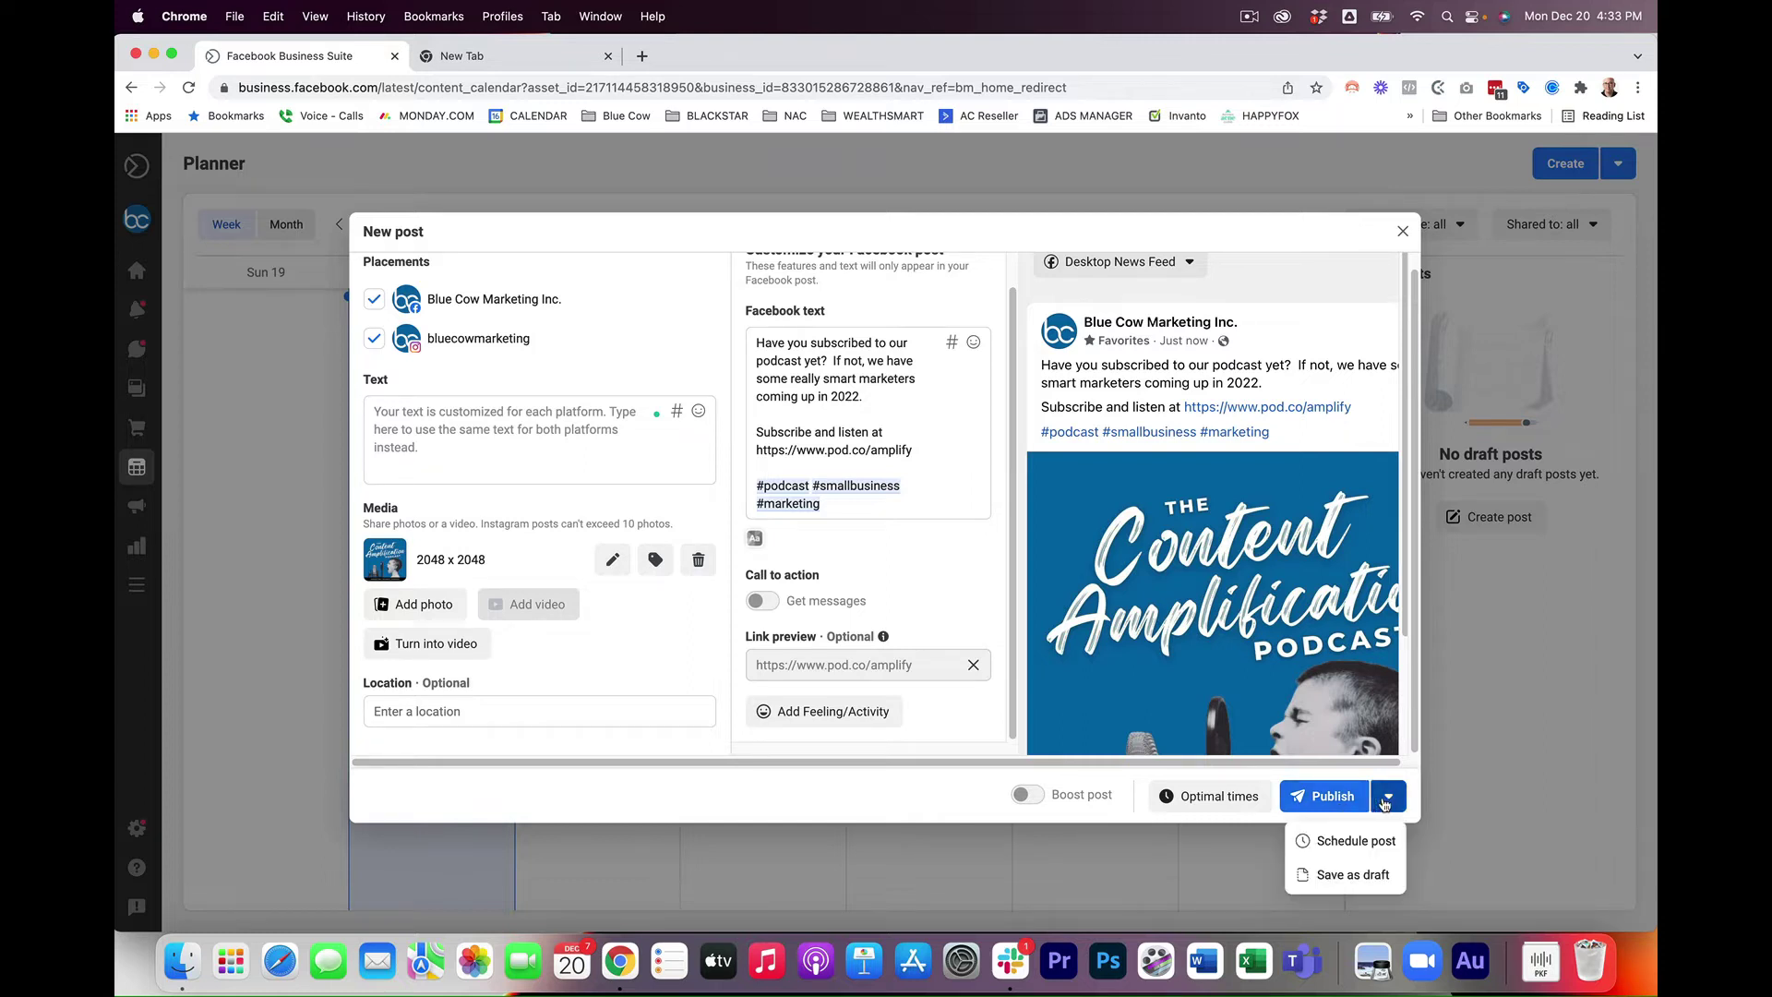
- Schedule Facebook for Tue 12/21 at 7:00 pm and Instagram for Thu 12/23 at 5:00 pm
{"action": "left_click", "coordinate": [1202, 799]}
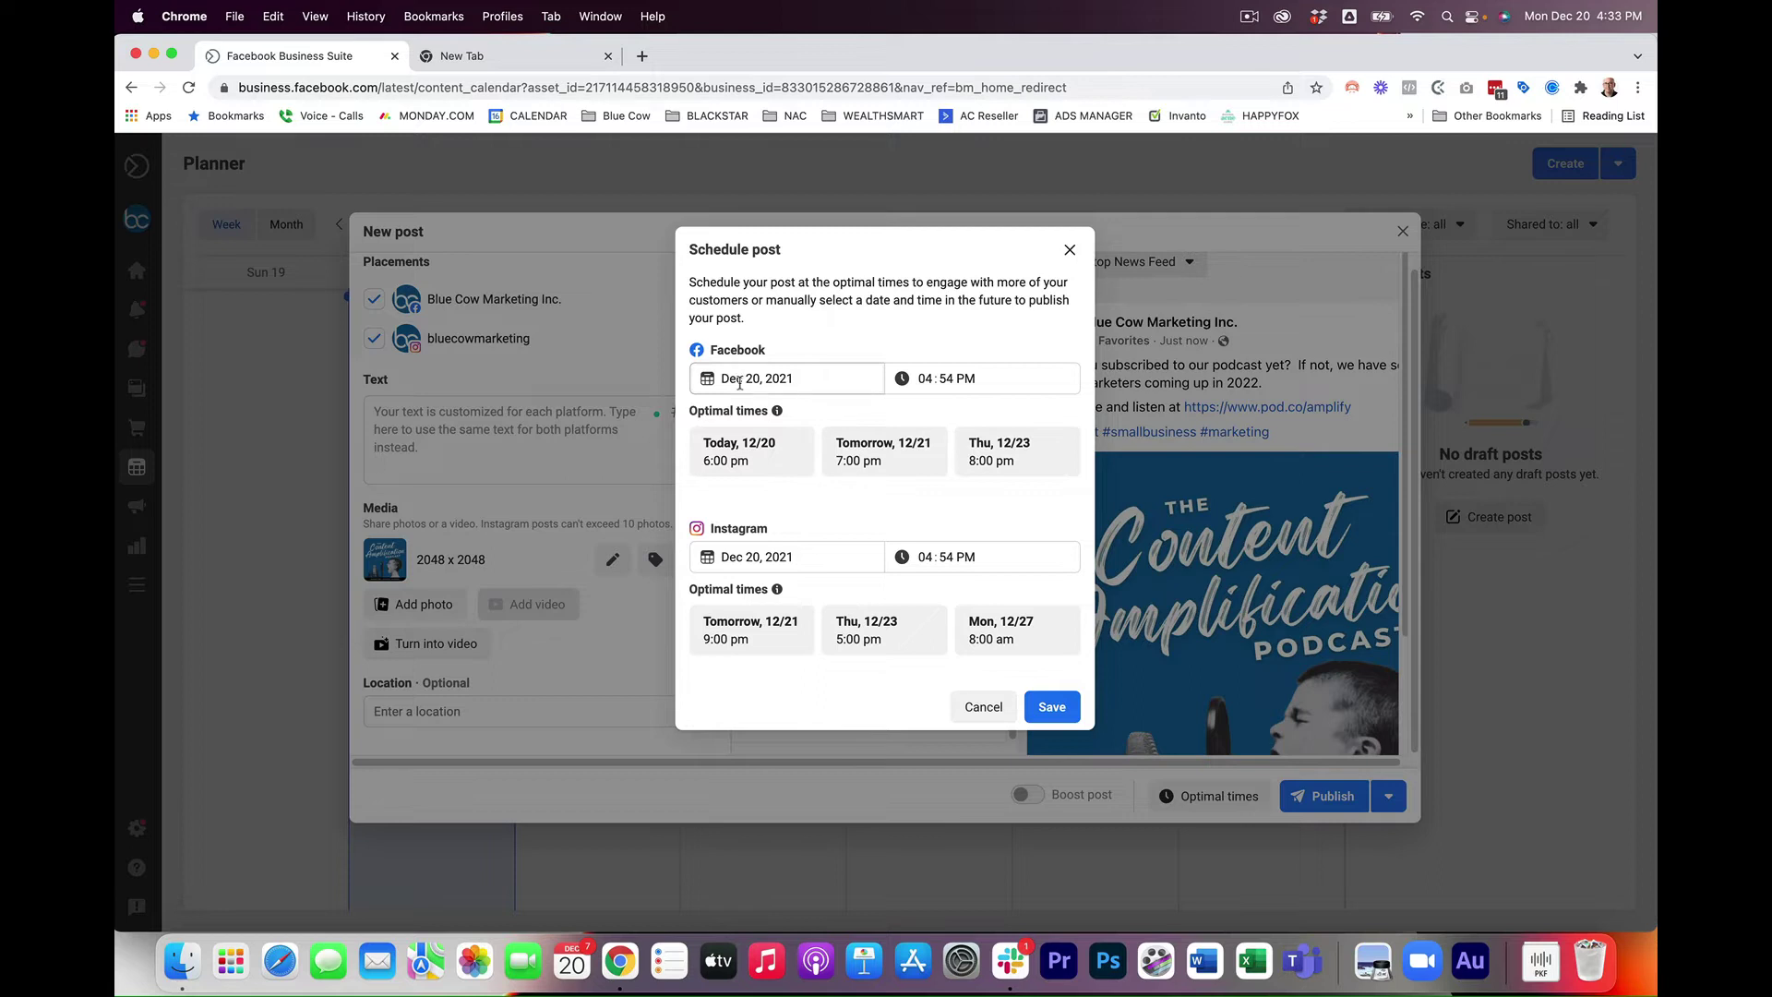
{"action": "mouse_move", "coordinate": [774, 412]}
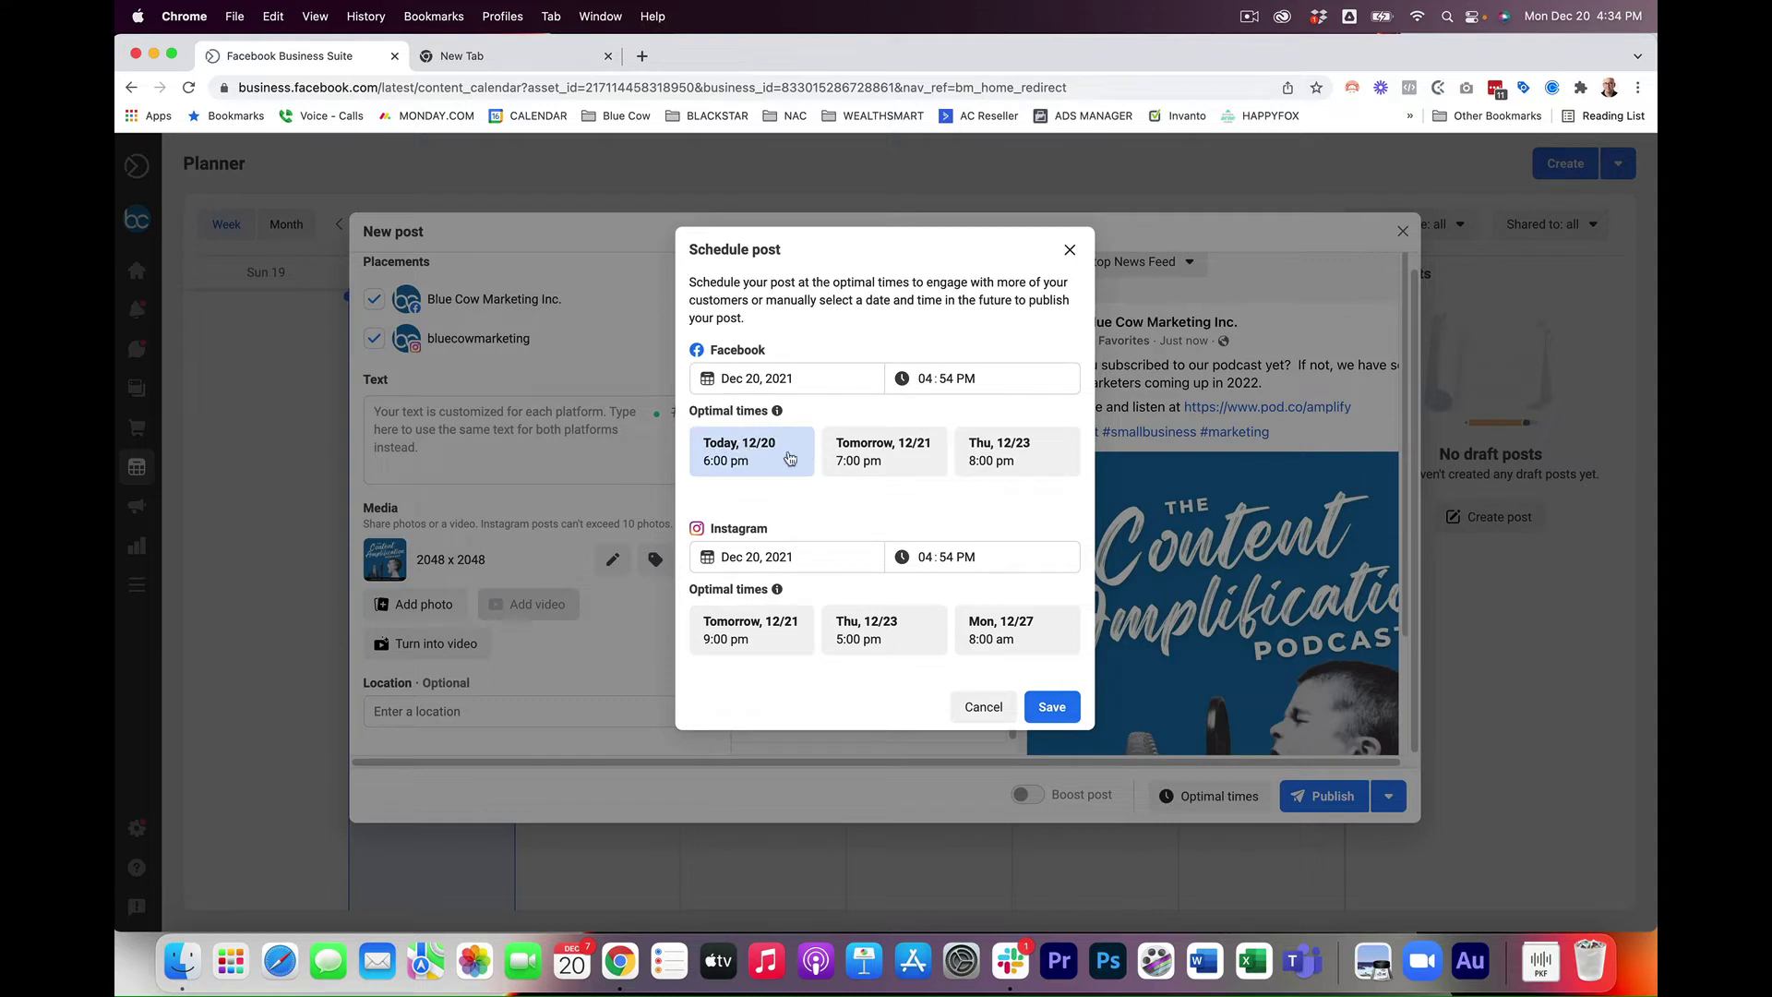
{"action": "left_click", "coordinate": [876, 466]}
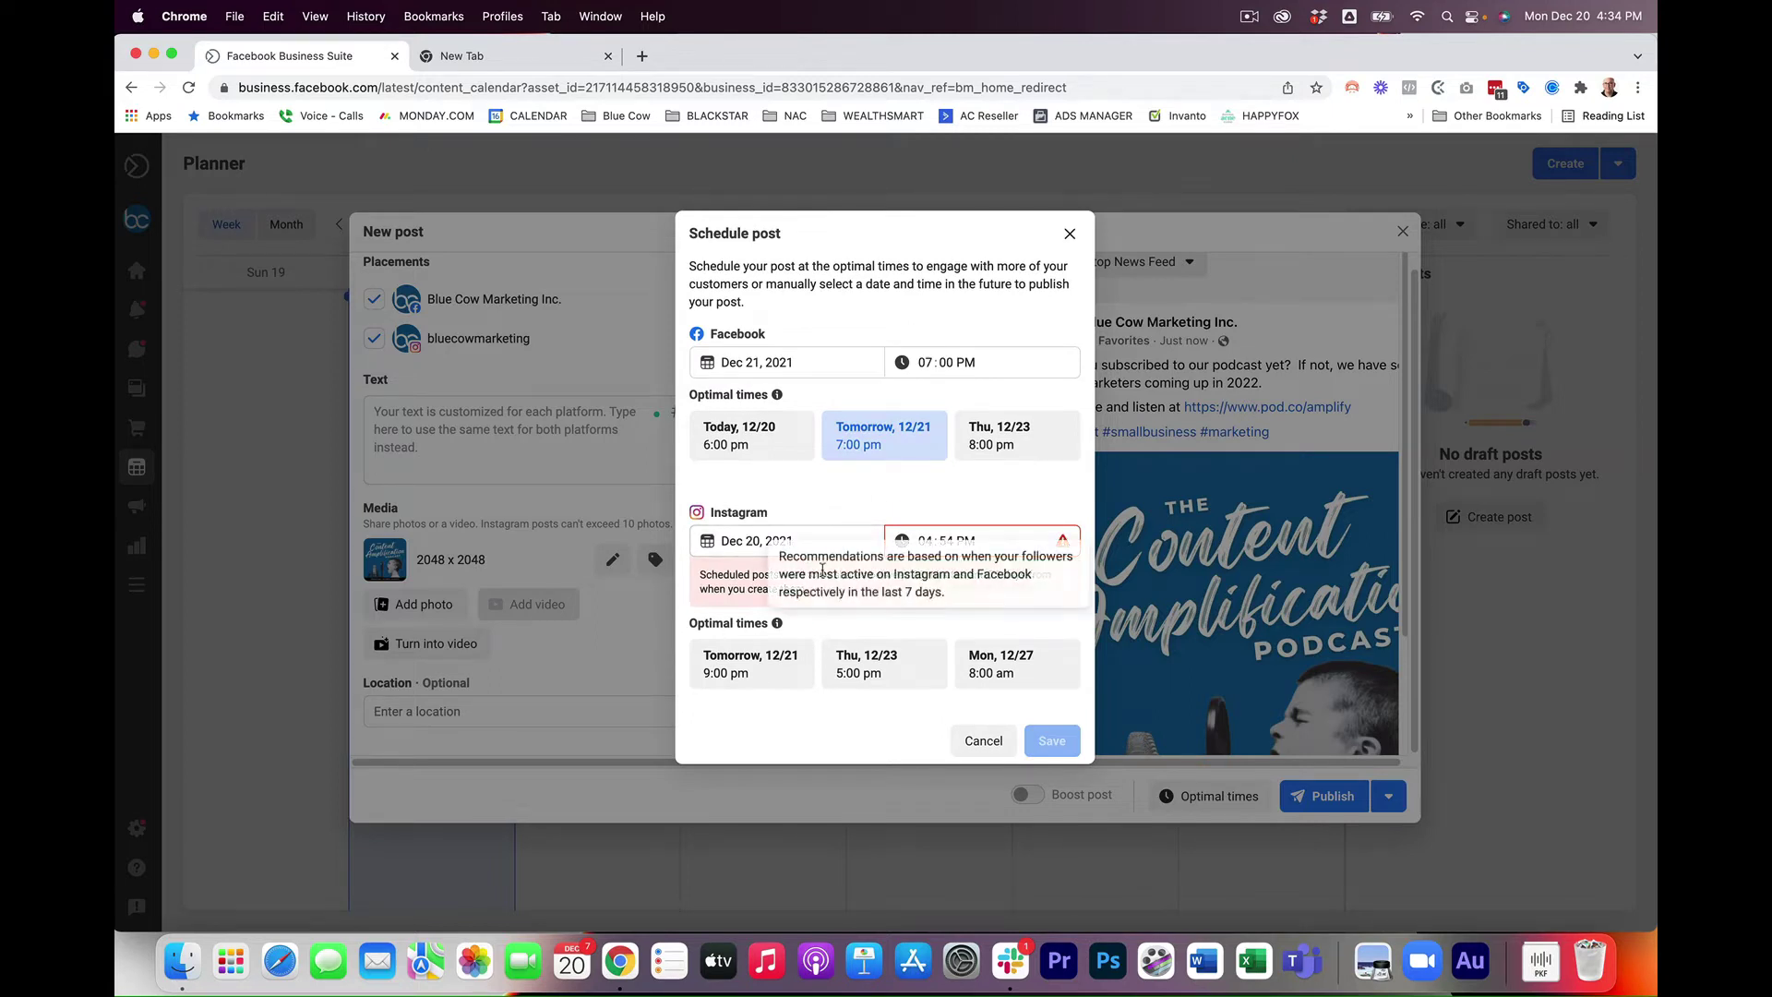
{"action": "left_click", "coordinate": [879, 665]}
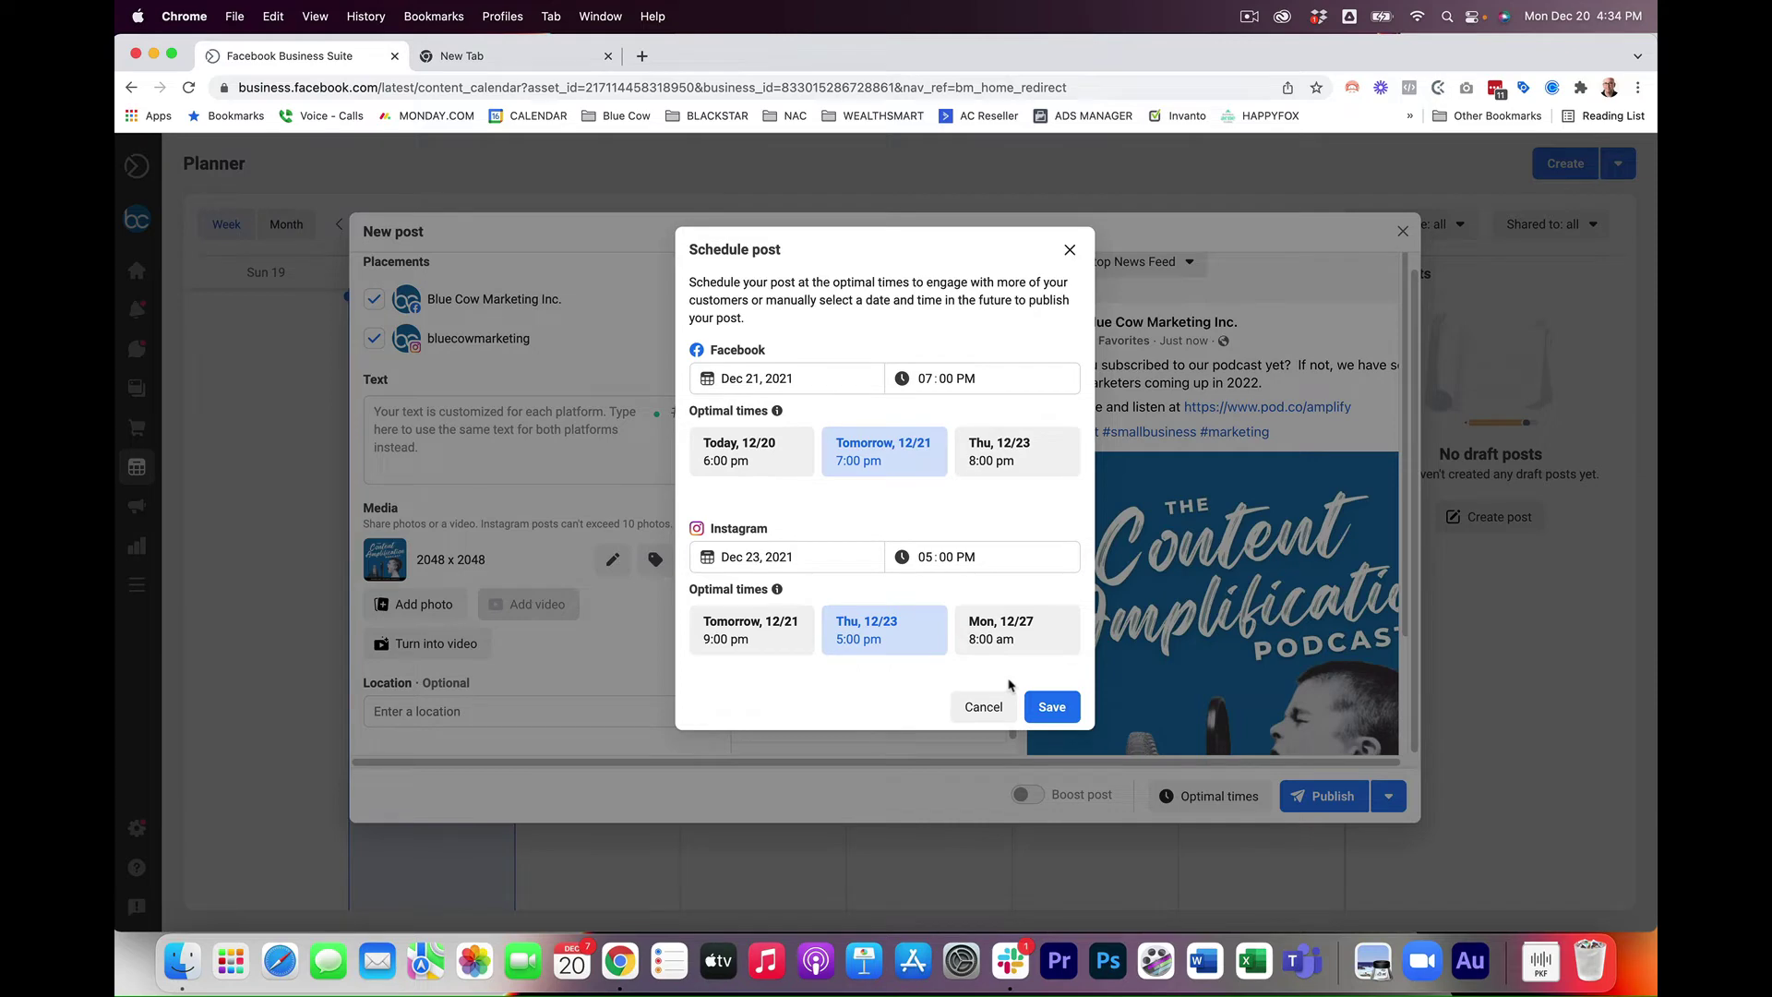
{"action": "left_click", "coordinate": [1052, 707]}
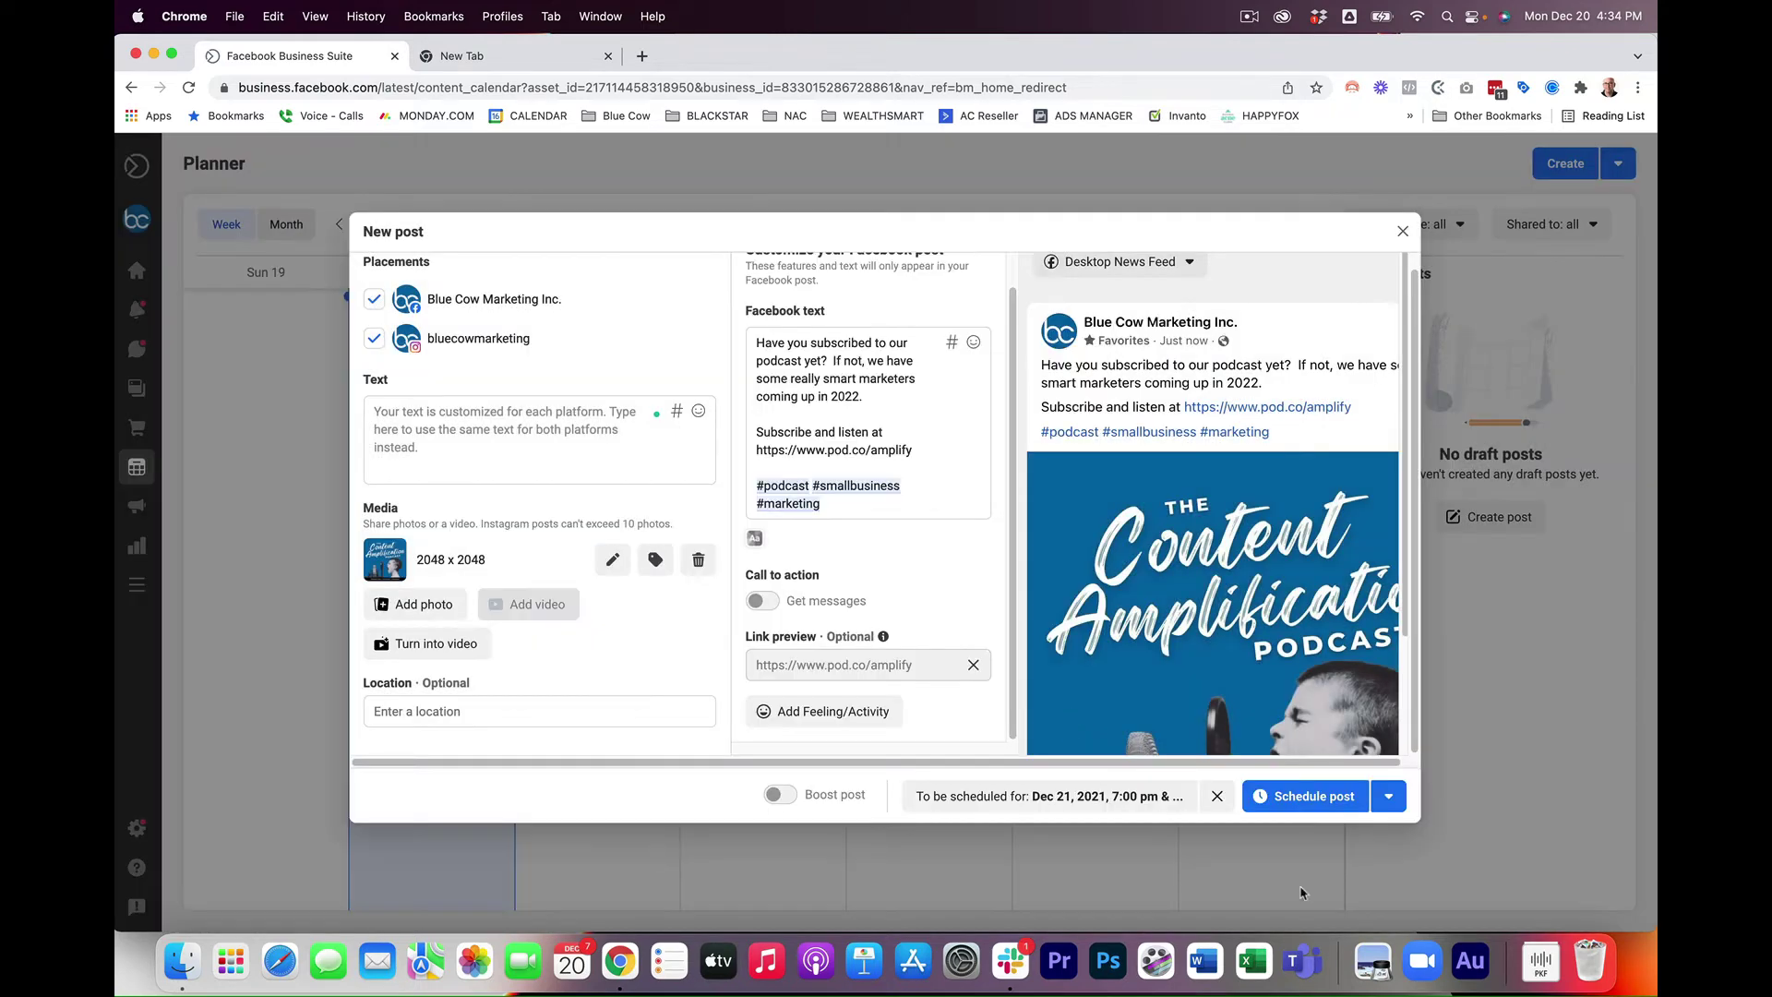
- Schedule the podcast post and open the Tue 21 post's details in the Planner
{"action": "left_click", "coordinate": [1303, 800]}
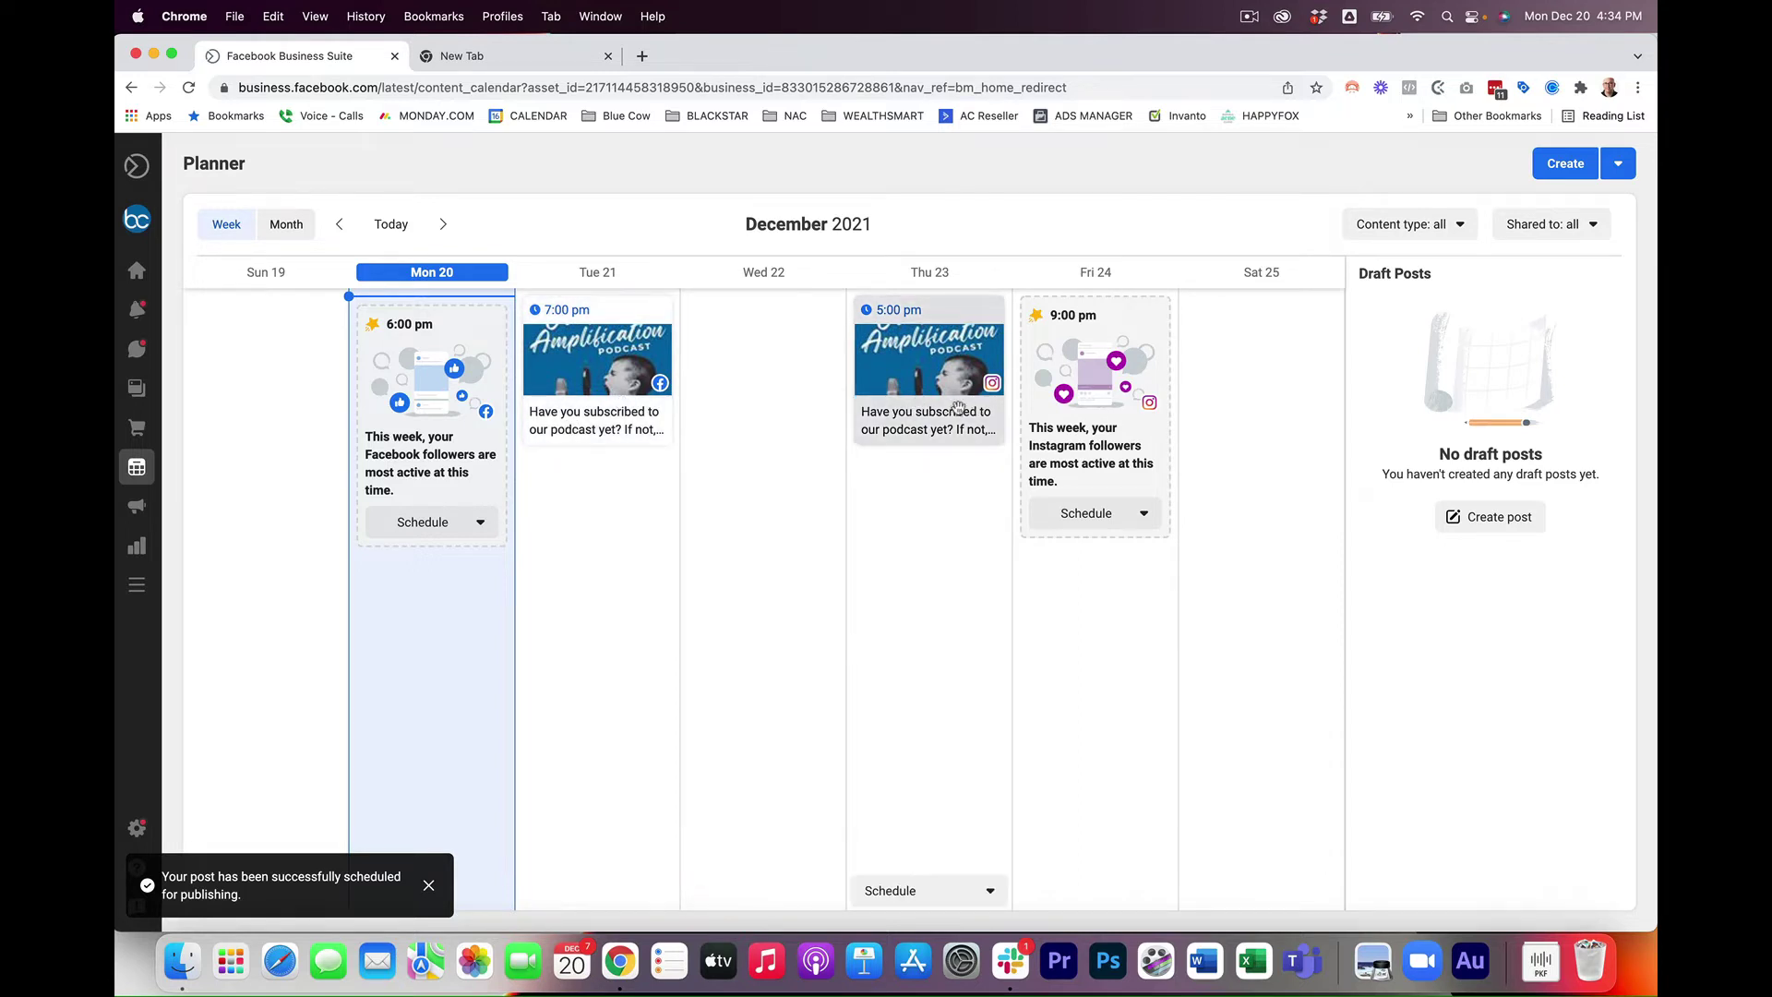
{"action": "mouse_move", "coordinate": [608, 404]}
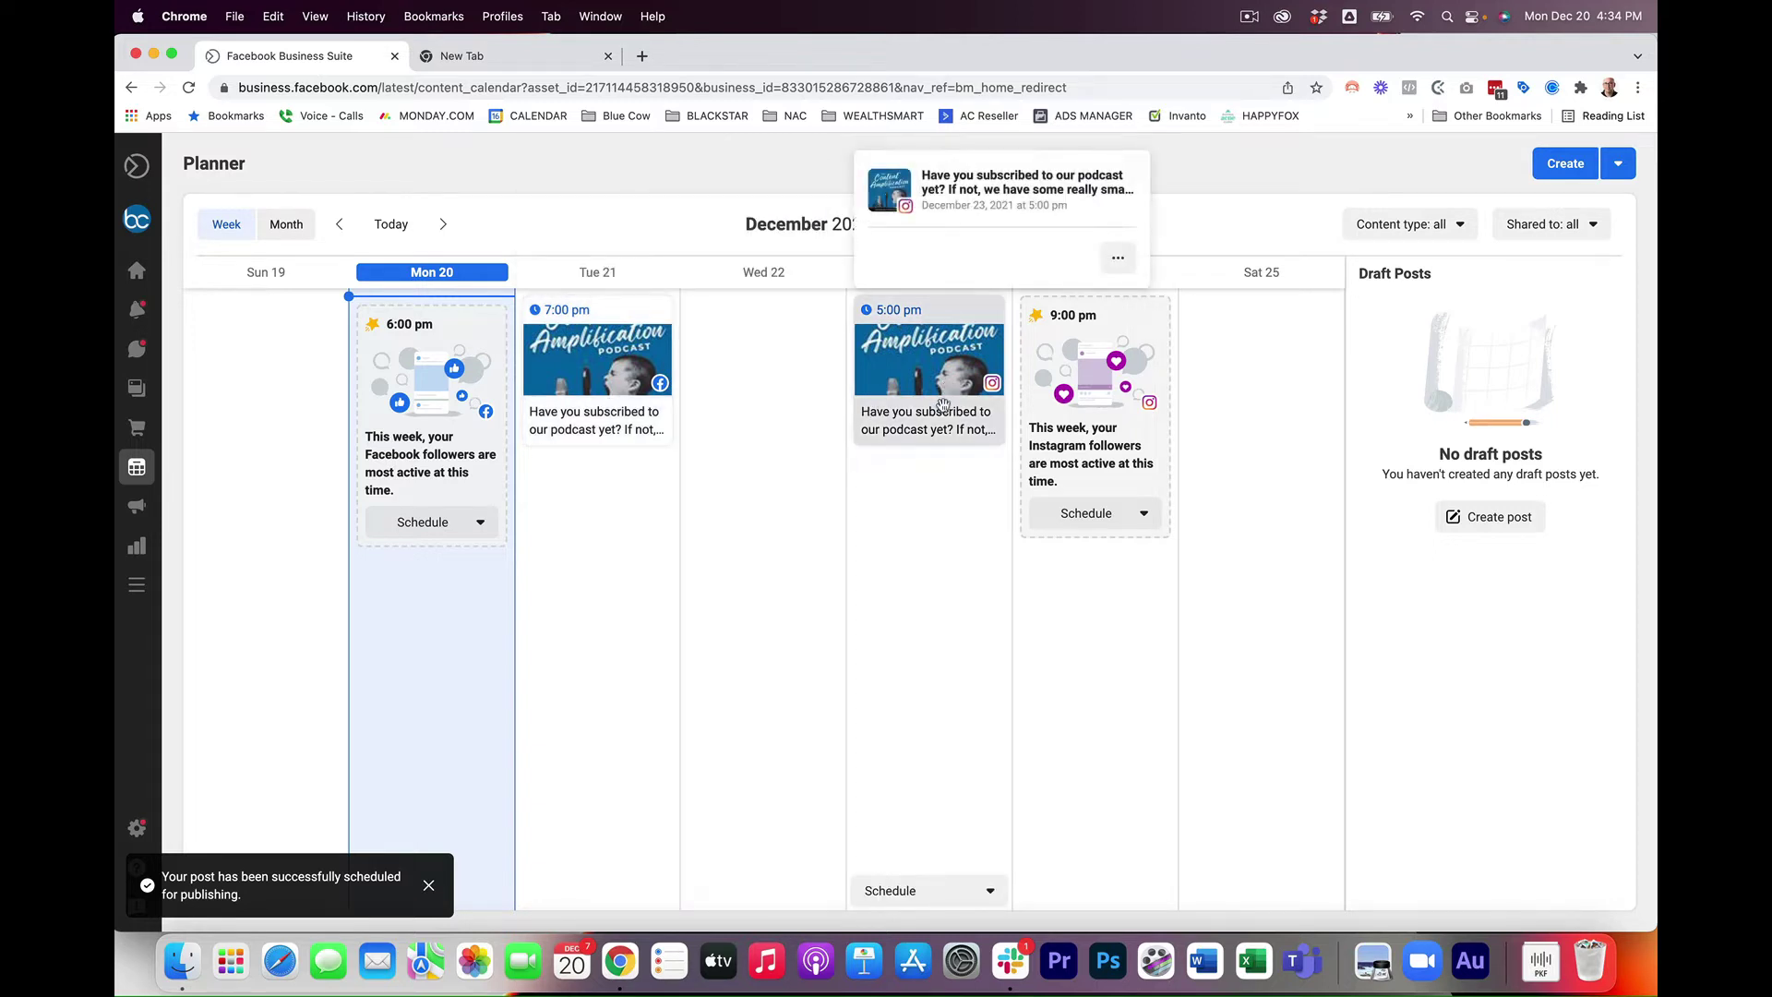
{"action": "left_click", "coordinate": [586, 433]}
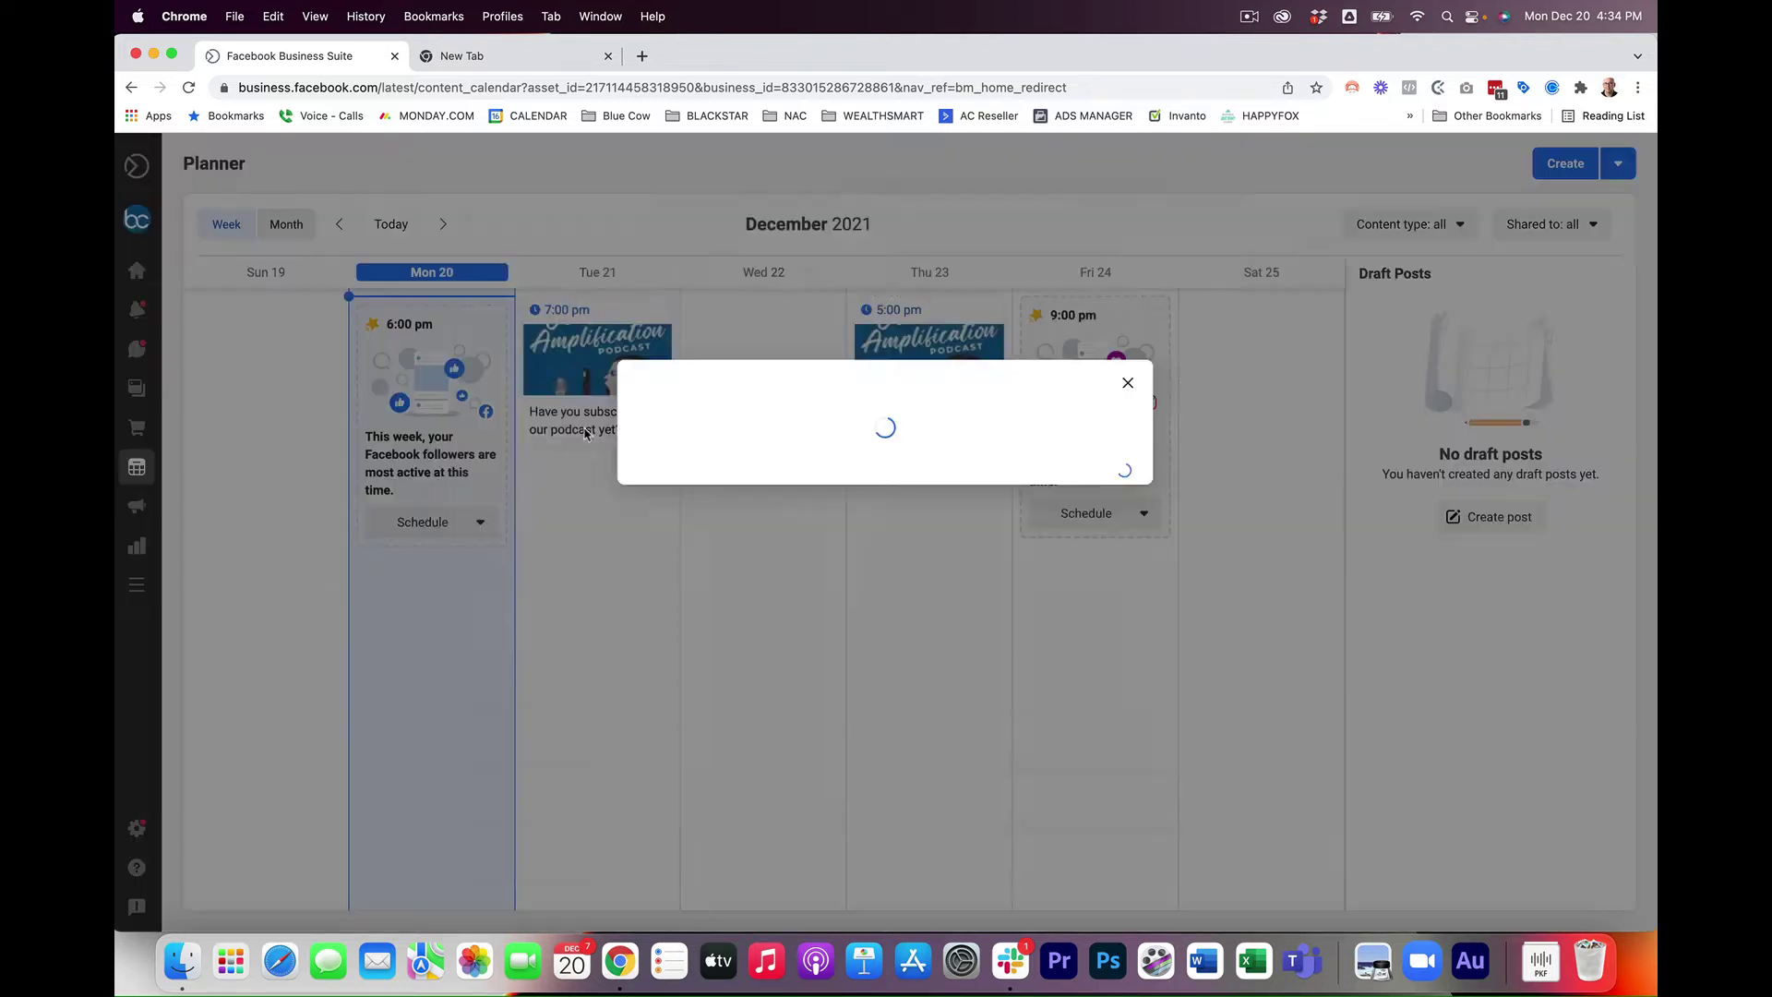
{"action": "scroll", "coordinate": [1025, 538], "scroll_direction": "down", "scroll_amount": 1}
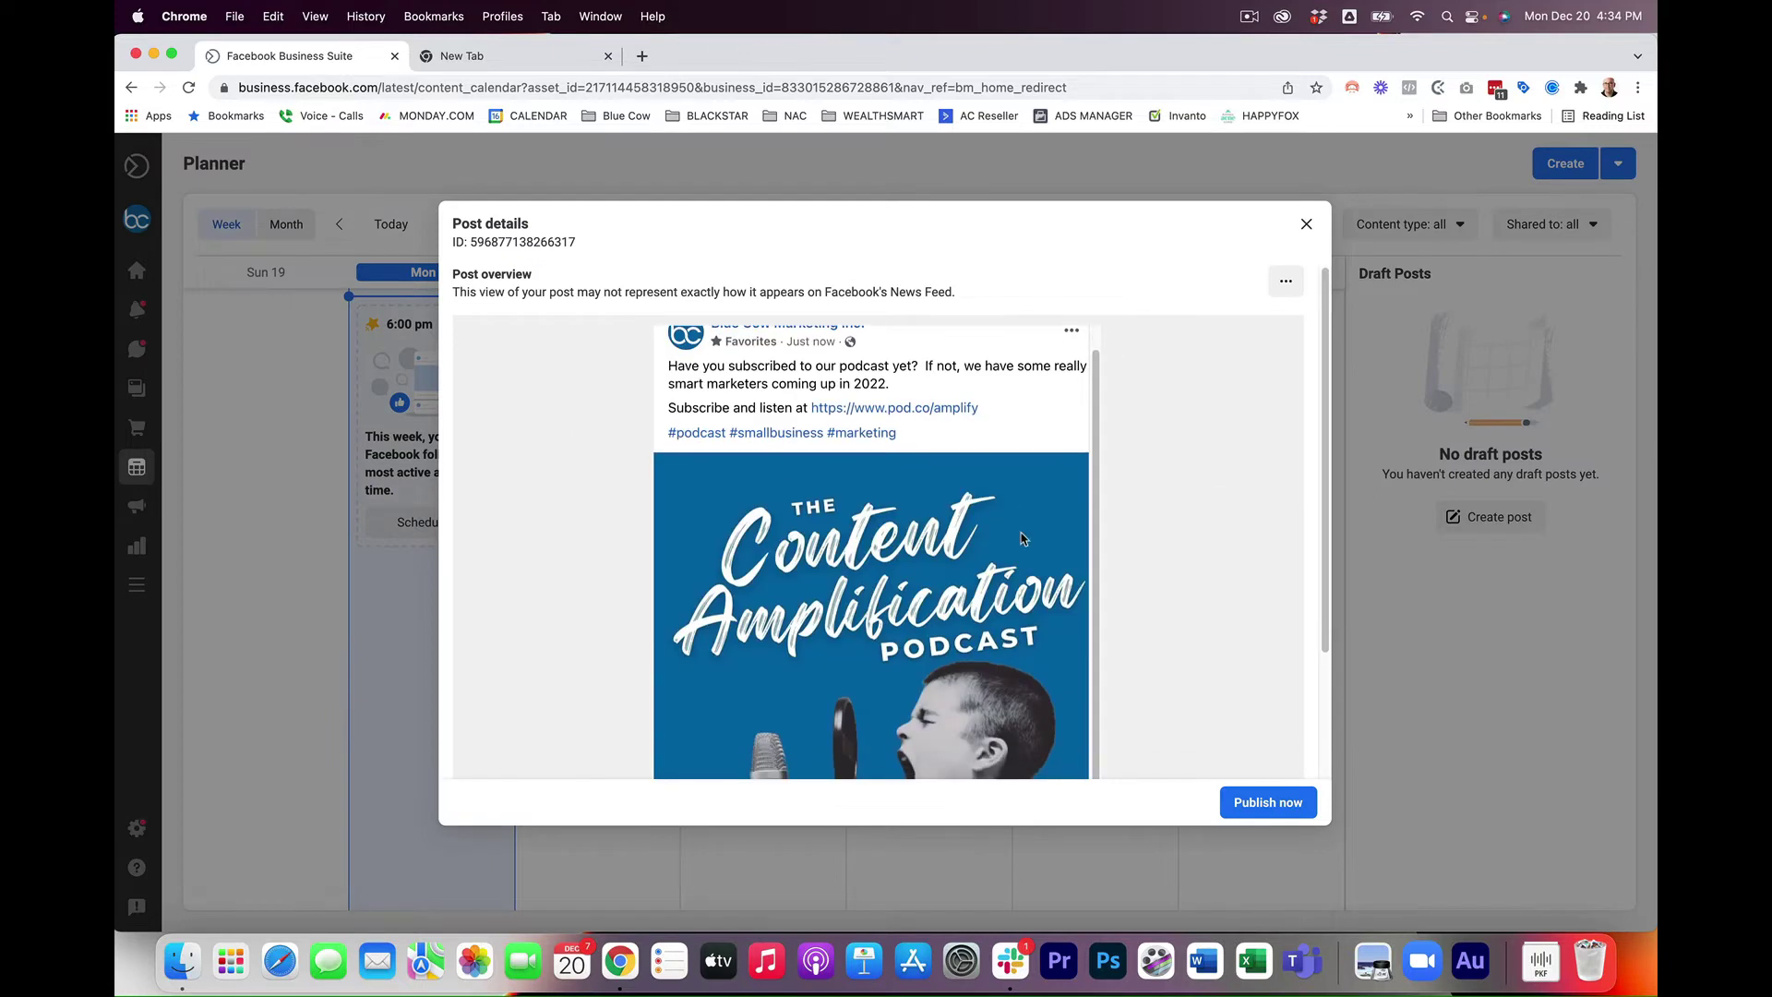
- Check the post's actions menu, then try moving the Thu 23 post but cancel
{"action": "left_click", "coordinate": [1285, 281]}
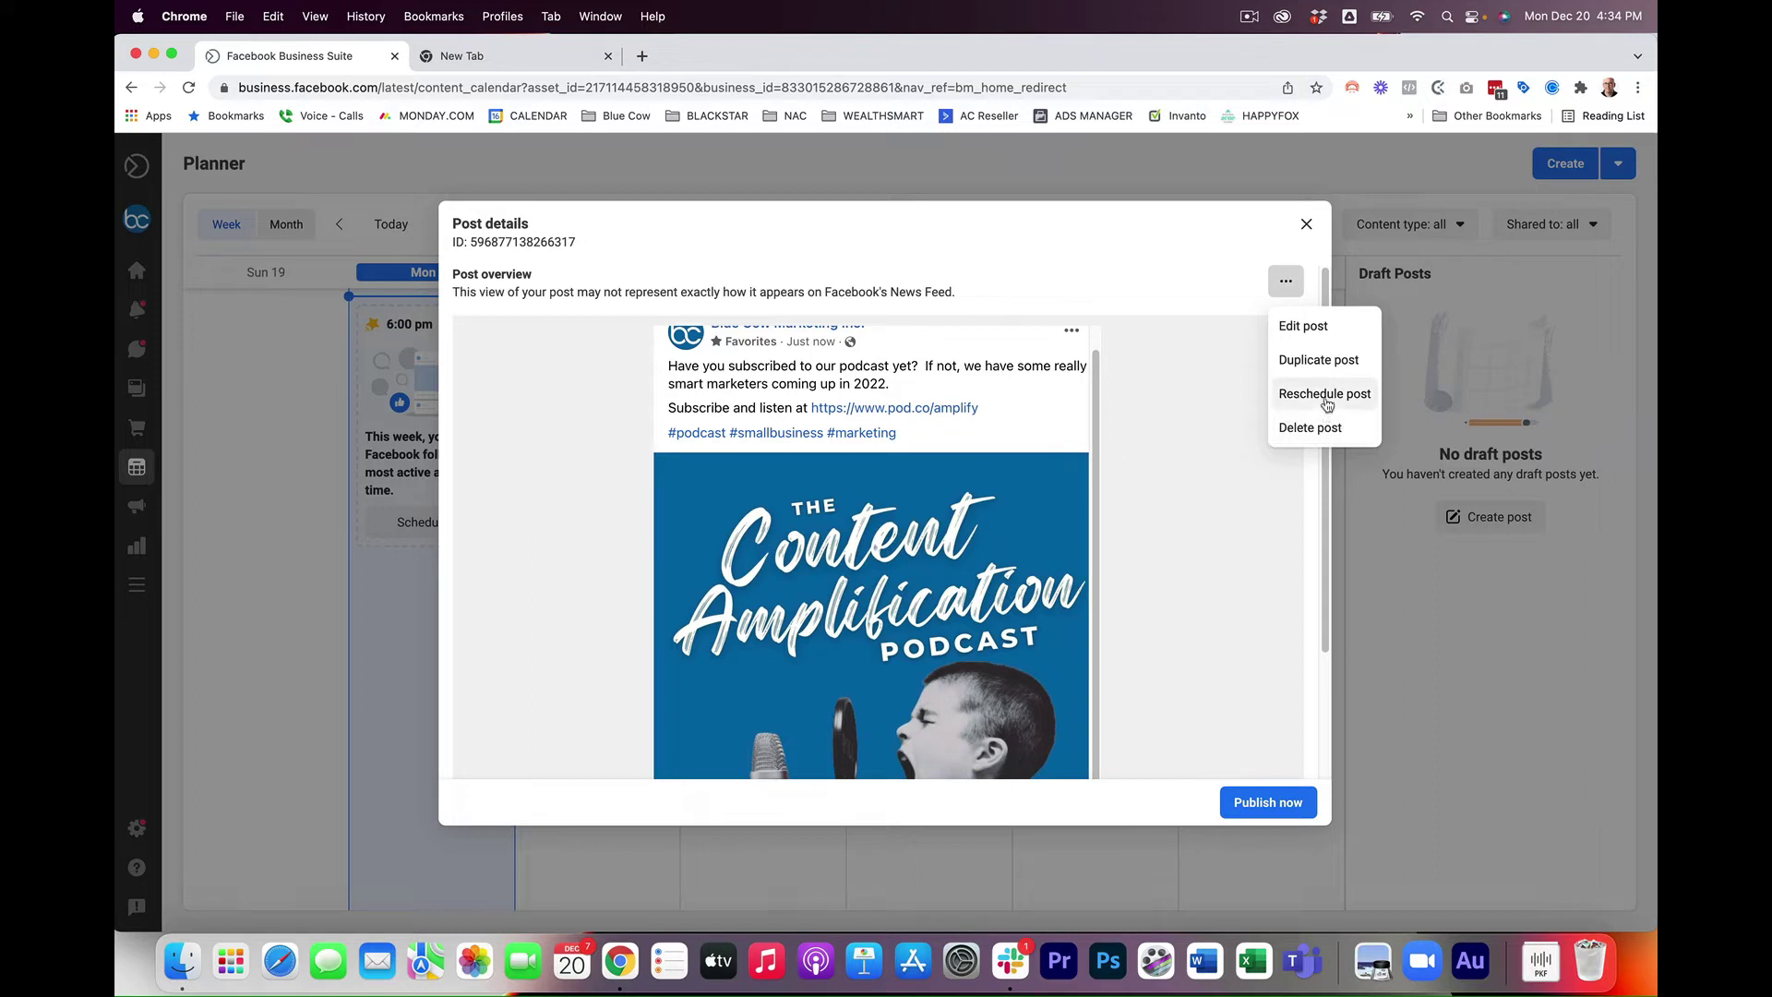
{"action": "left_click", "coordinate": [1262, 649]}
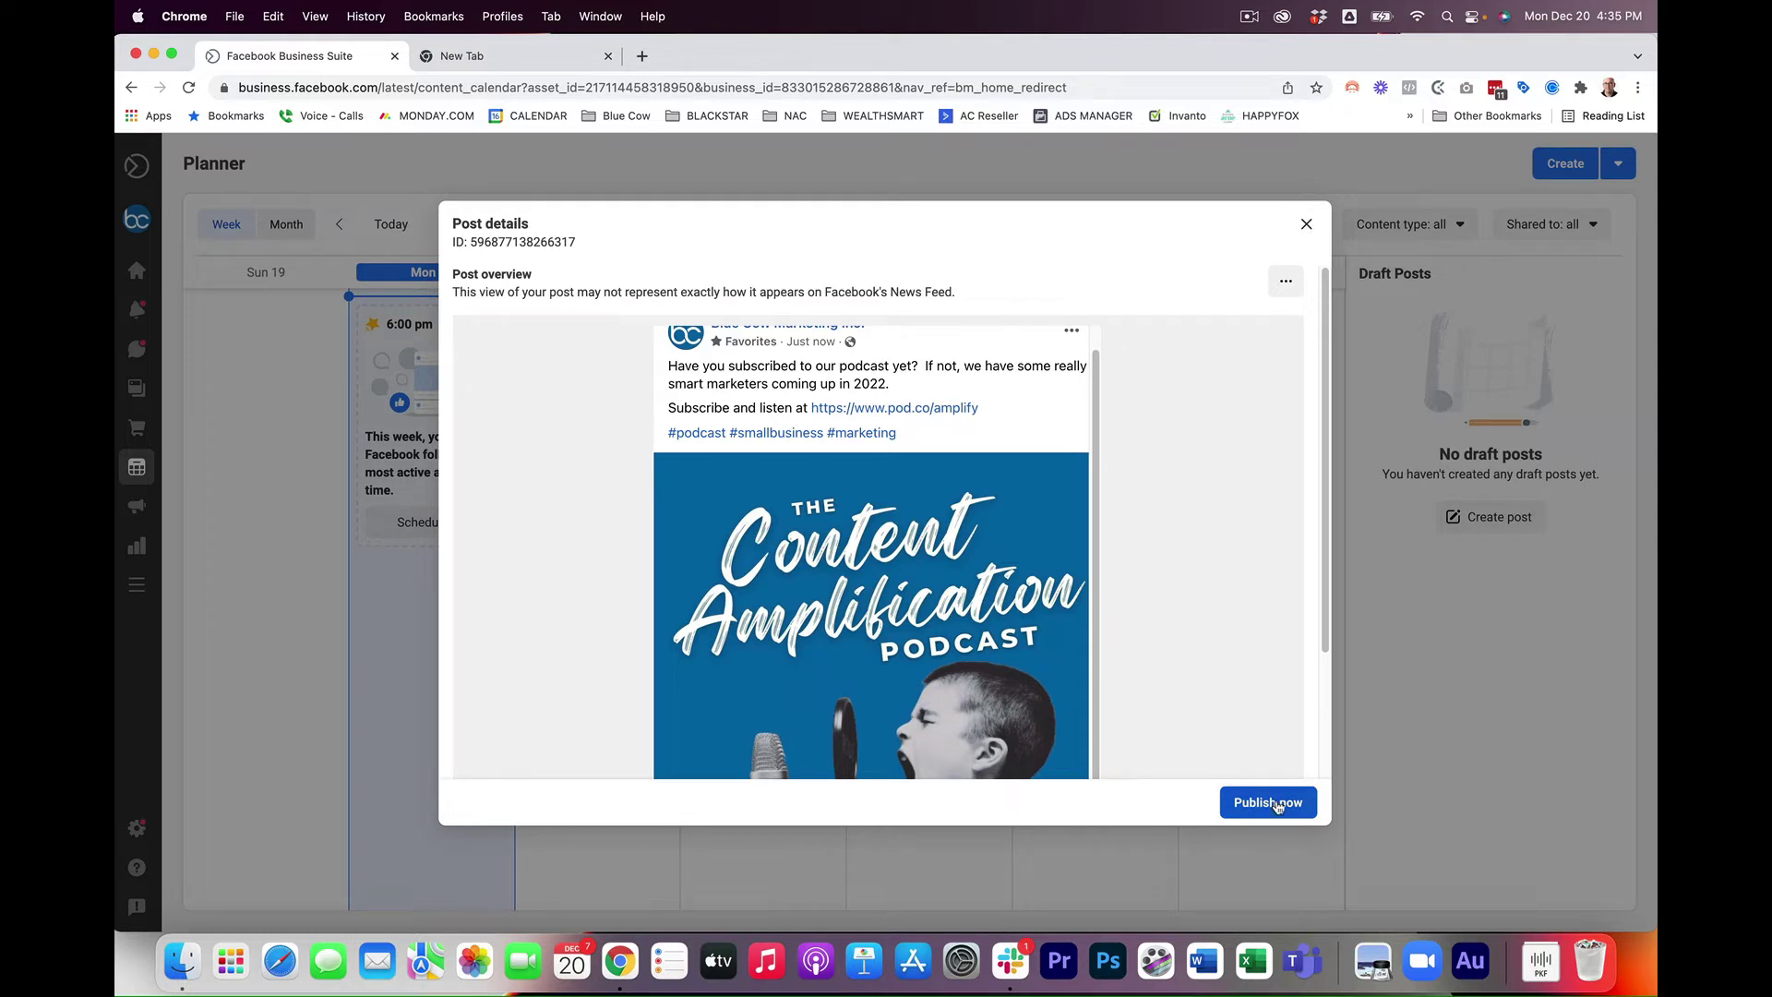
{"action": "left_click", "coordinate": [1306, 223]}
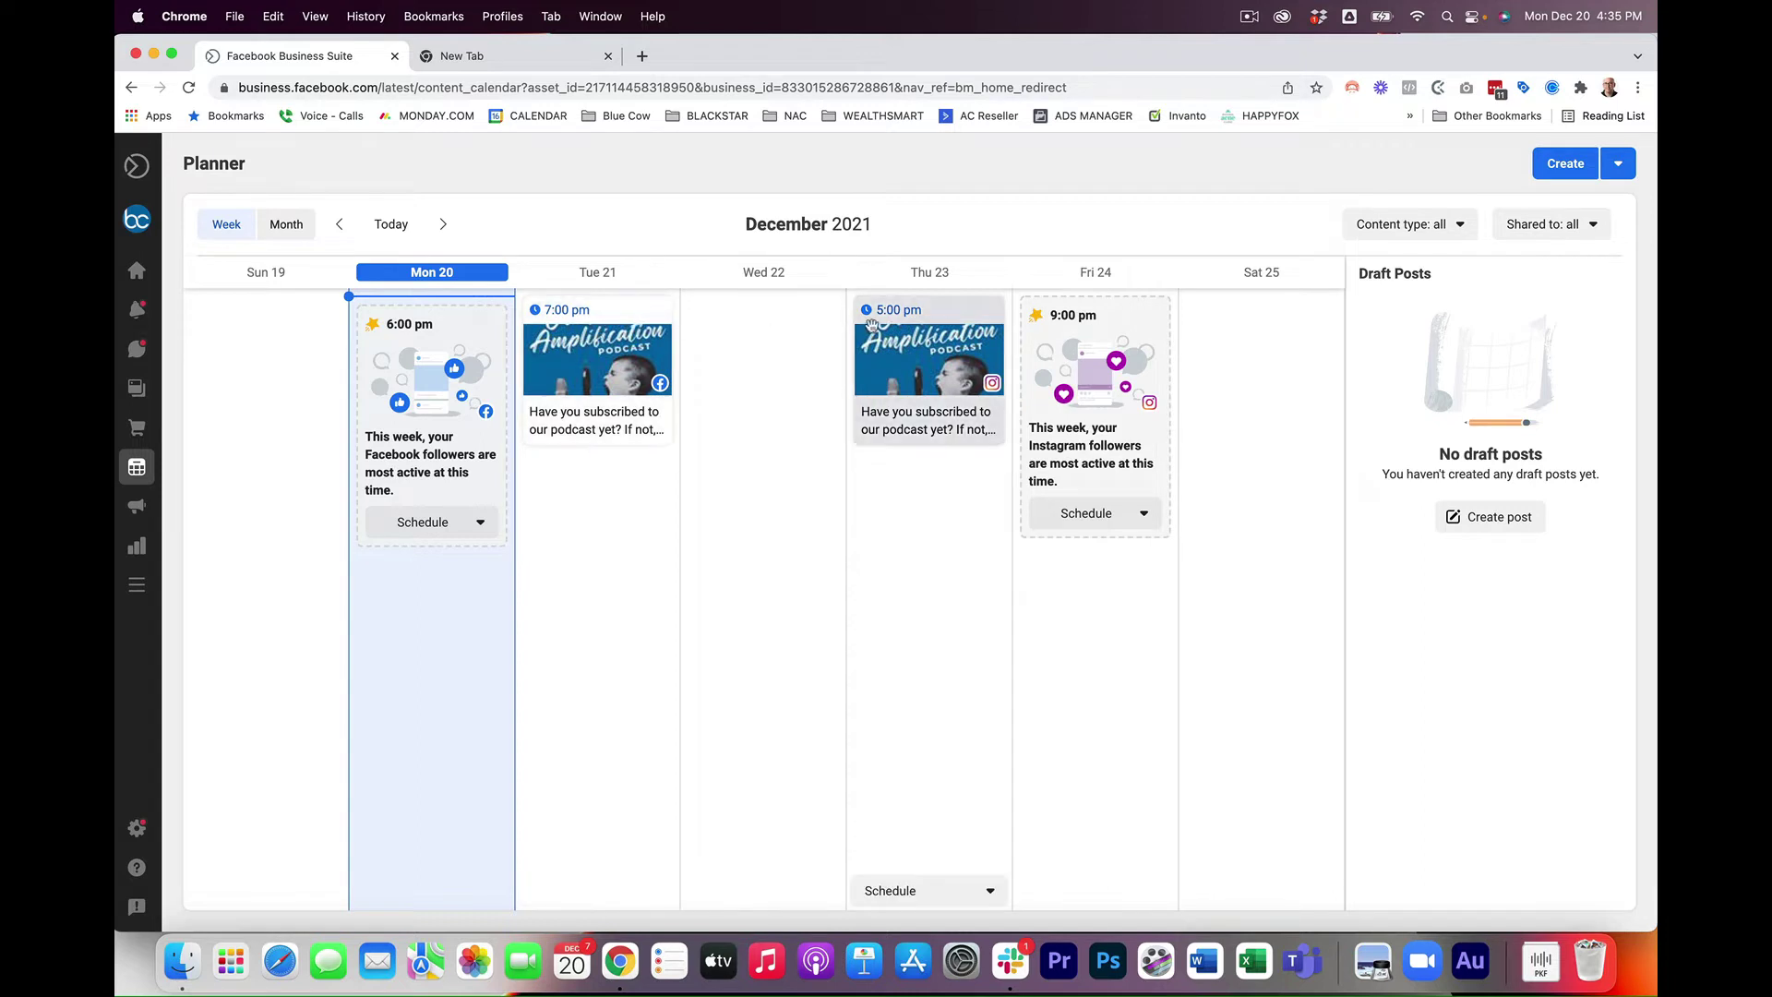
{"action": "left_click_drag", "start_coordinate": [880, 324], "coordinate": [776, 332]}
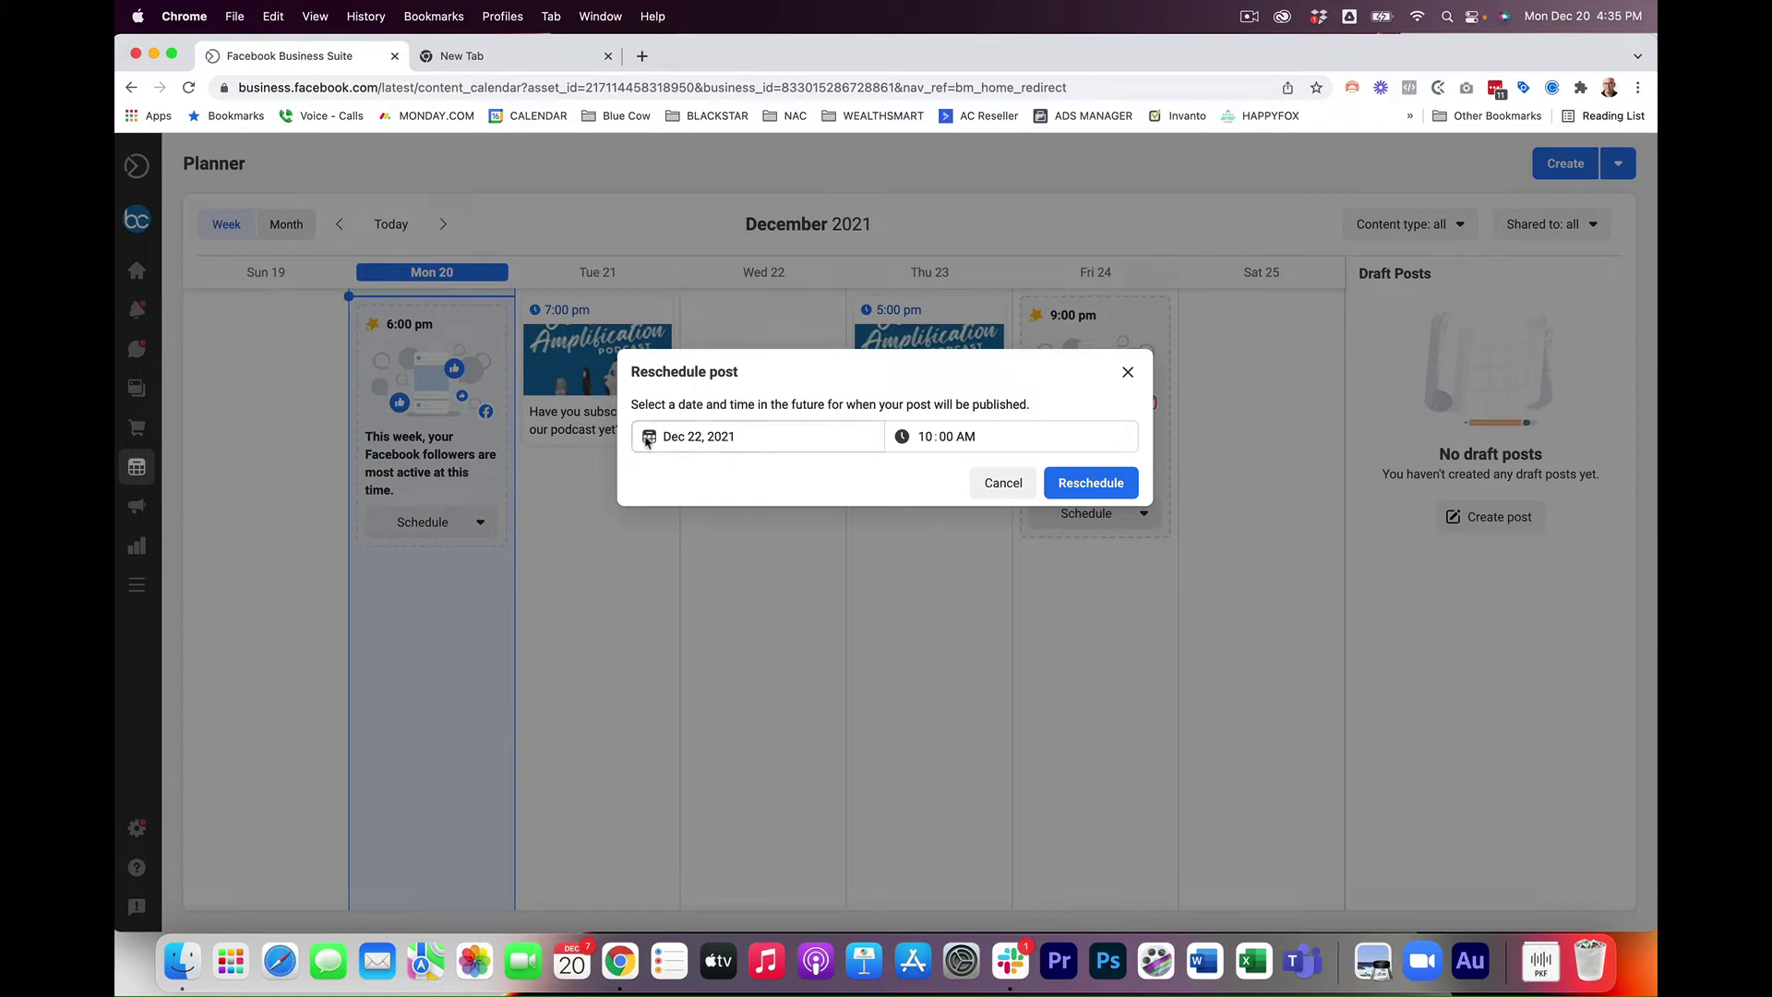
{"action": "left_click", "coordinate": [1005, 483]}
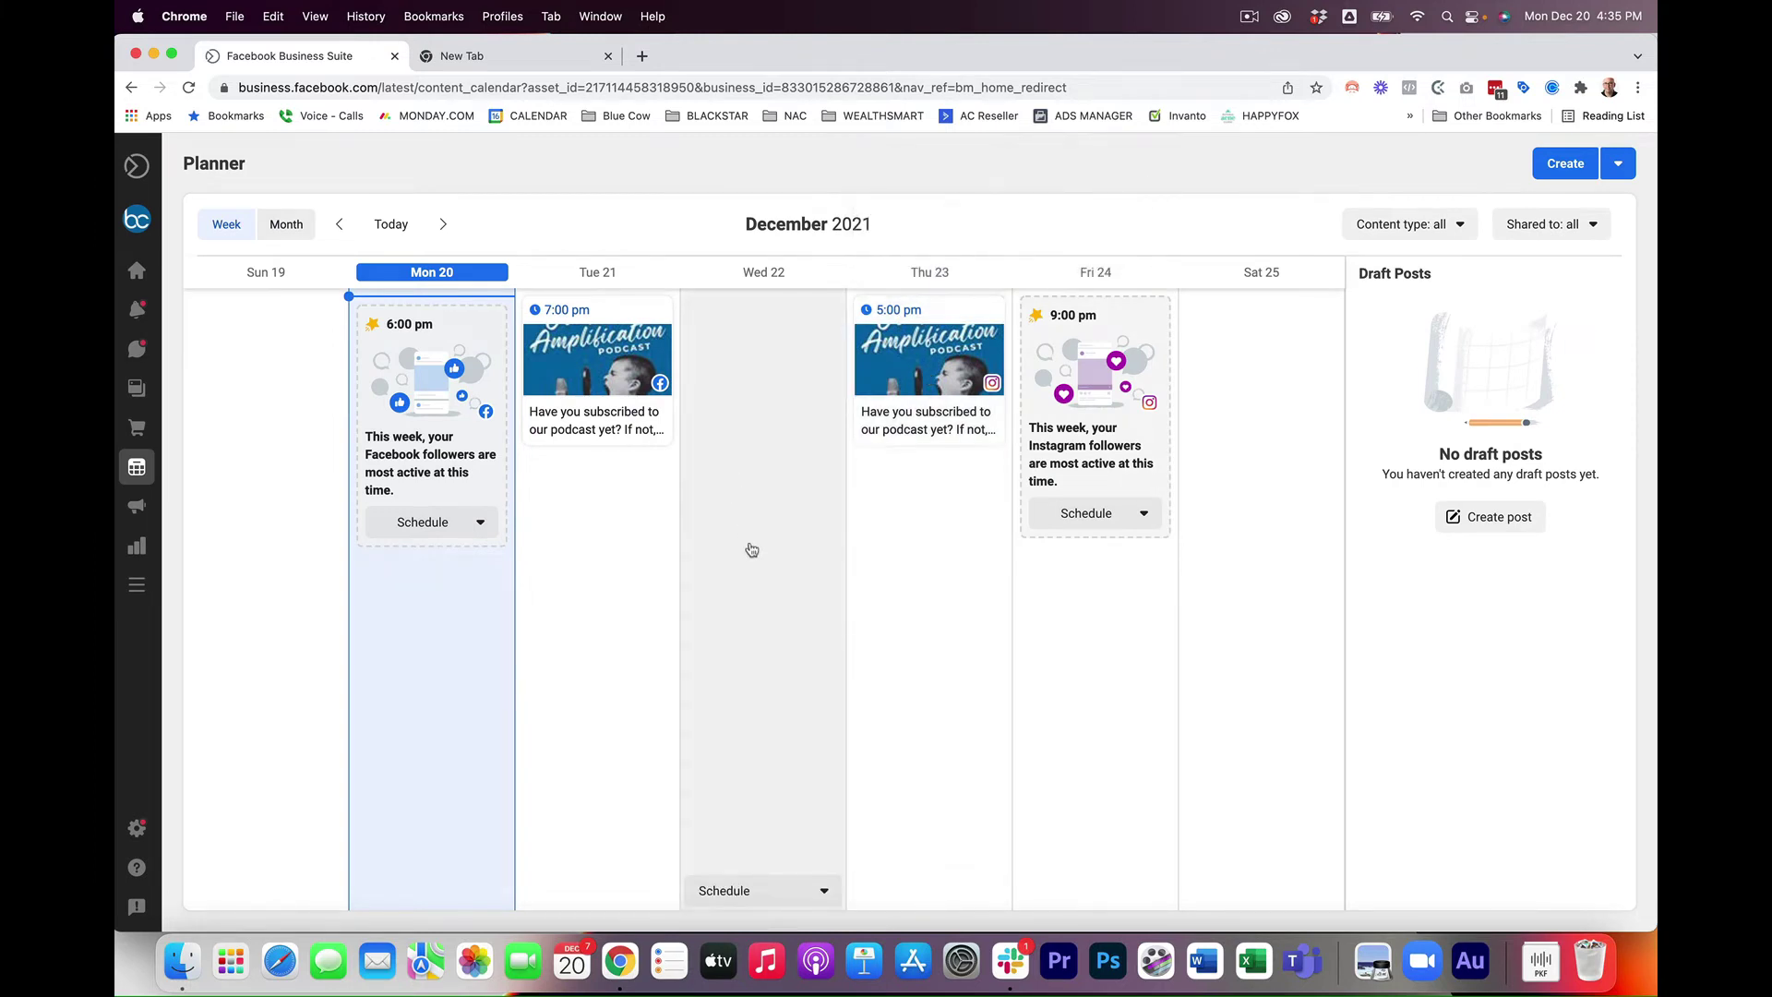
- Switch the Planner to Month view, then open and discard a new post from Fri 24
{"action": "left_click", "coordinate": [288, 227]}
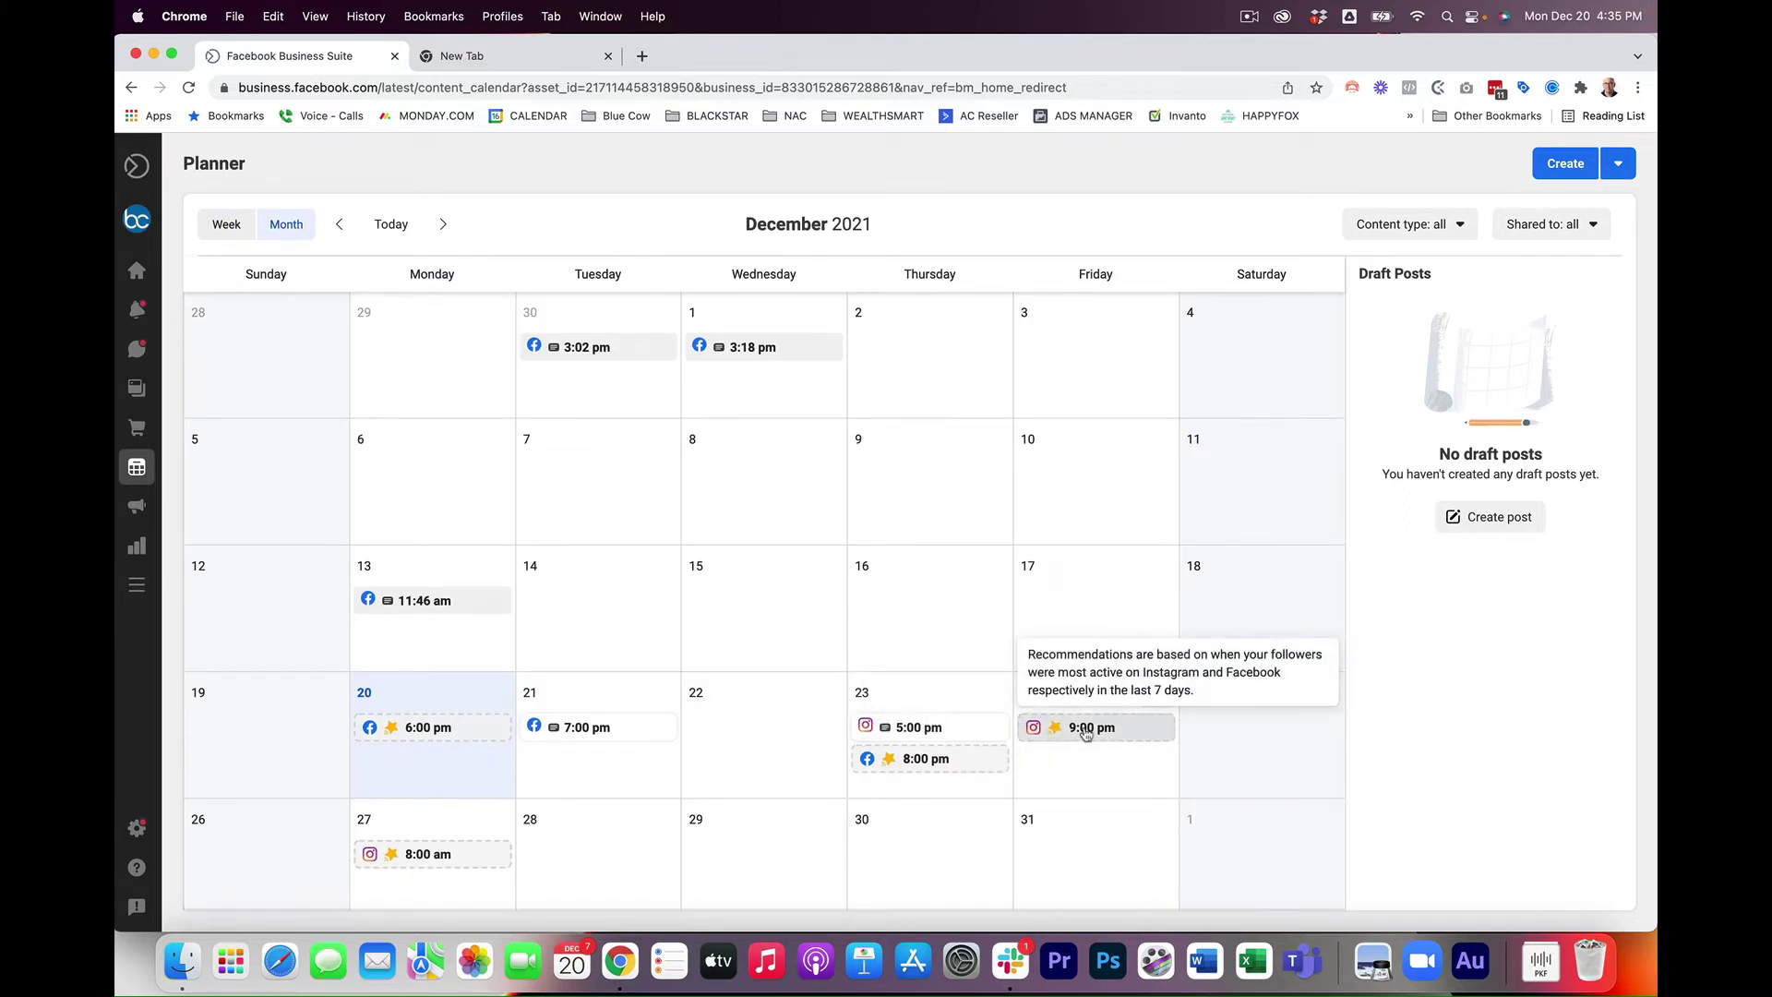
{"action": "left_click", "coordinate": [1110, 729]}
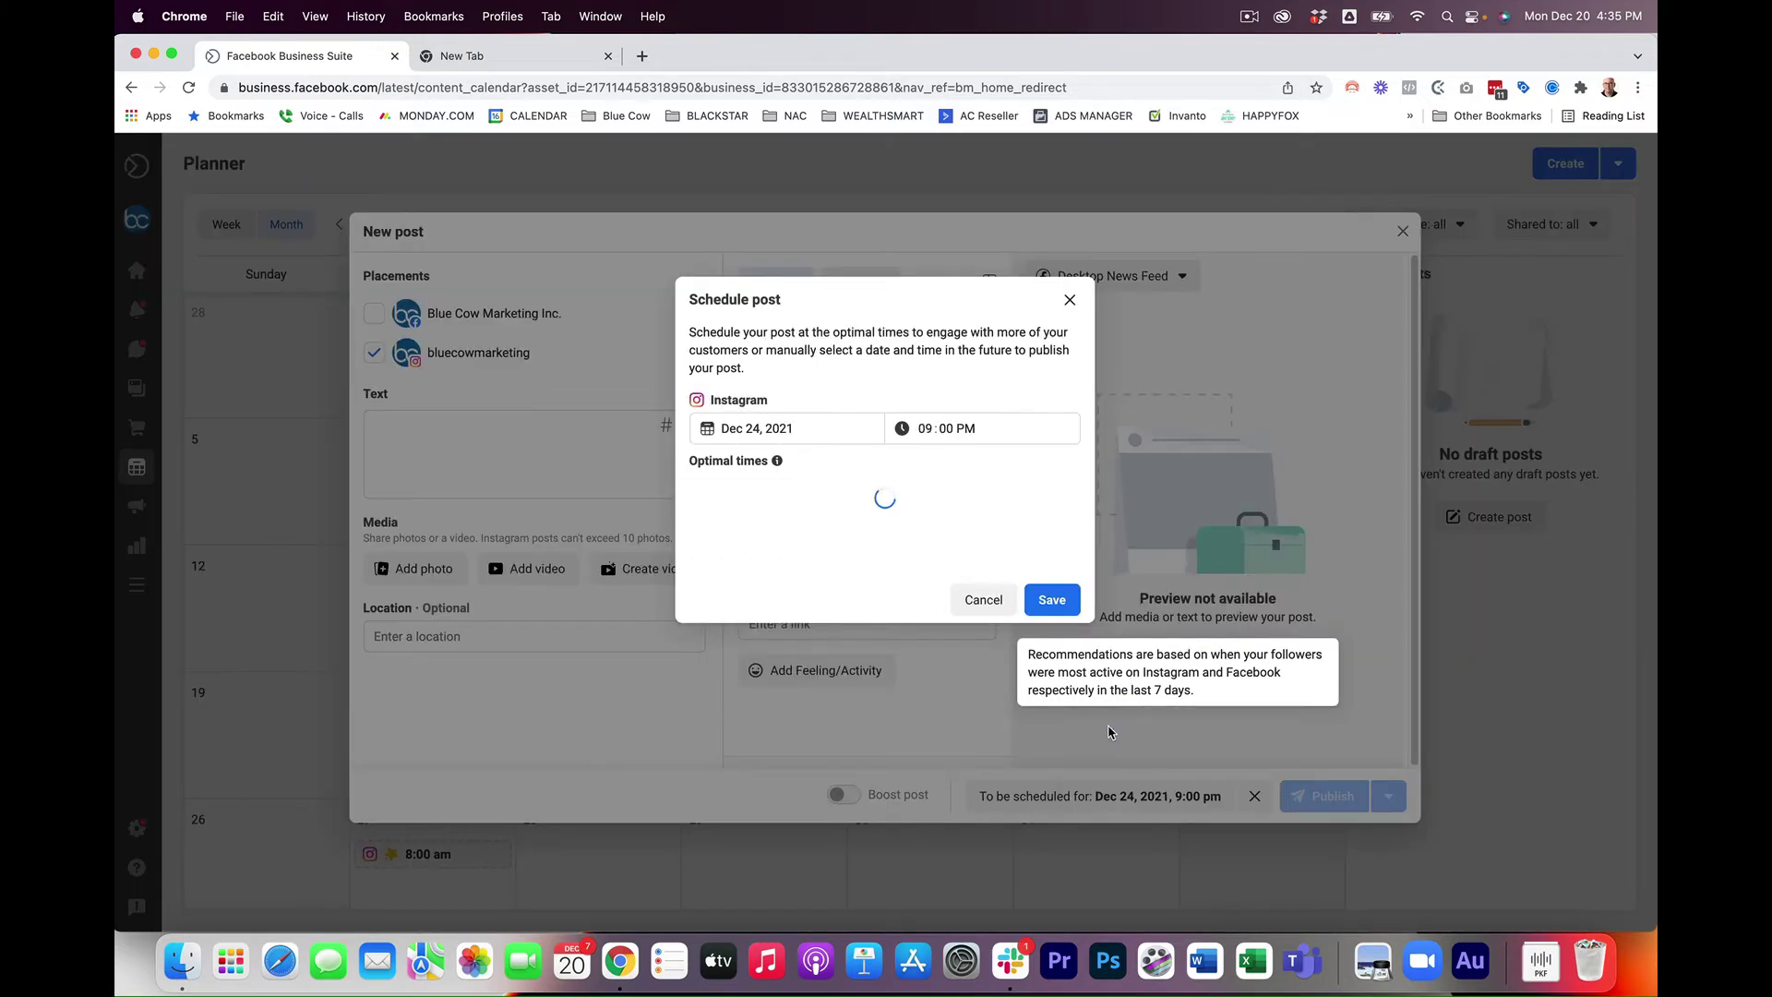
{"action": "left_click", "coordinate": [1069, 301]}
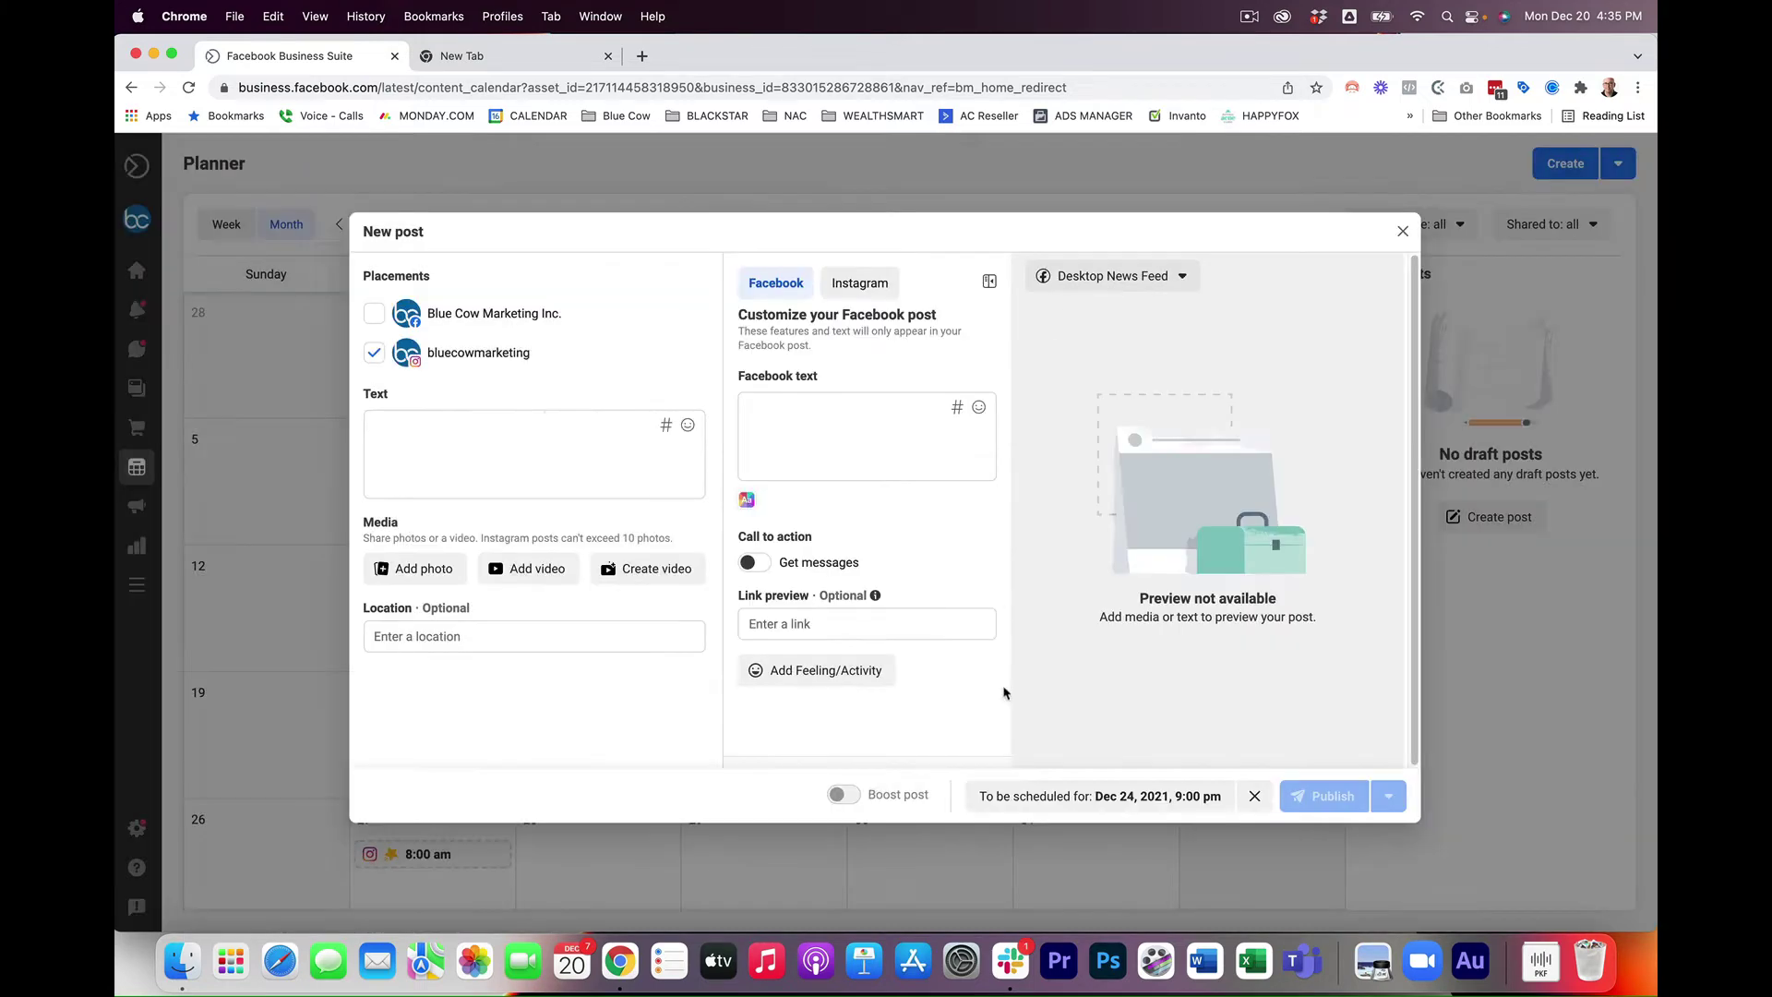
{"action": "left_click", "coordinate": [1403, 231]}
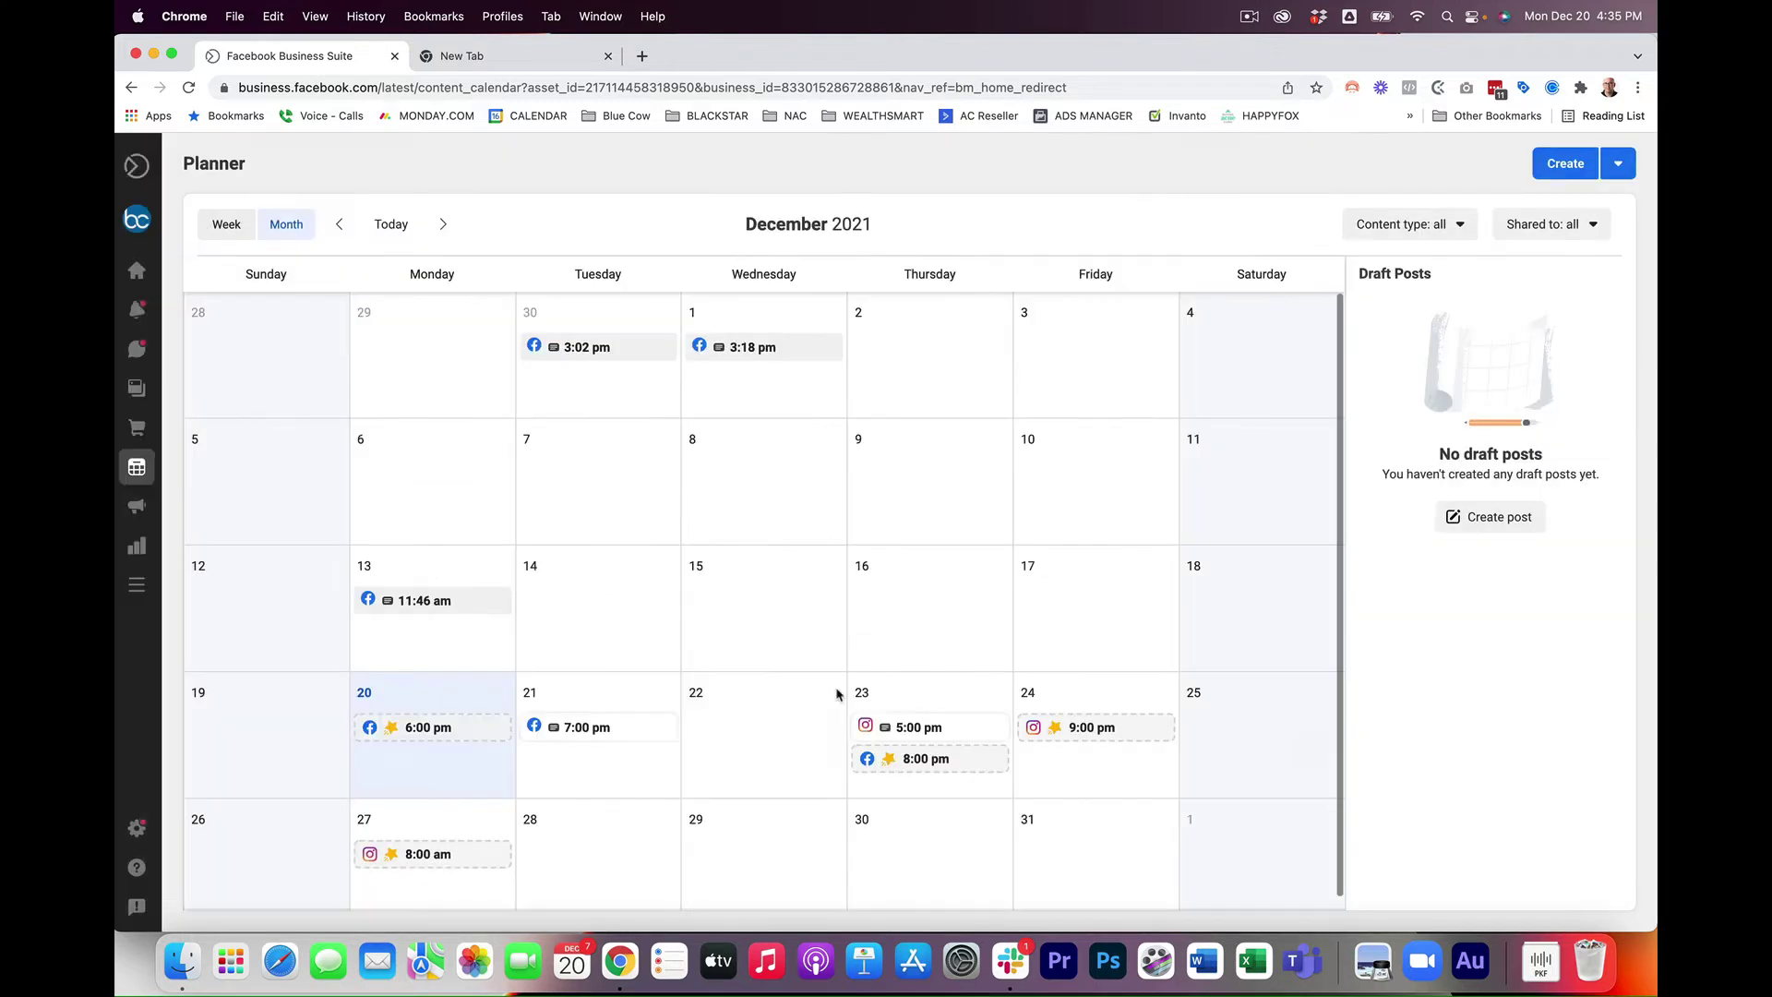
- Open another Fri 24 post, set its time to 12/21, then close it without creating
{"action": "mouse_move", "coordinate": [393, 864]}
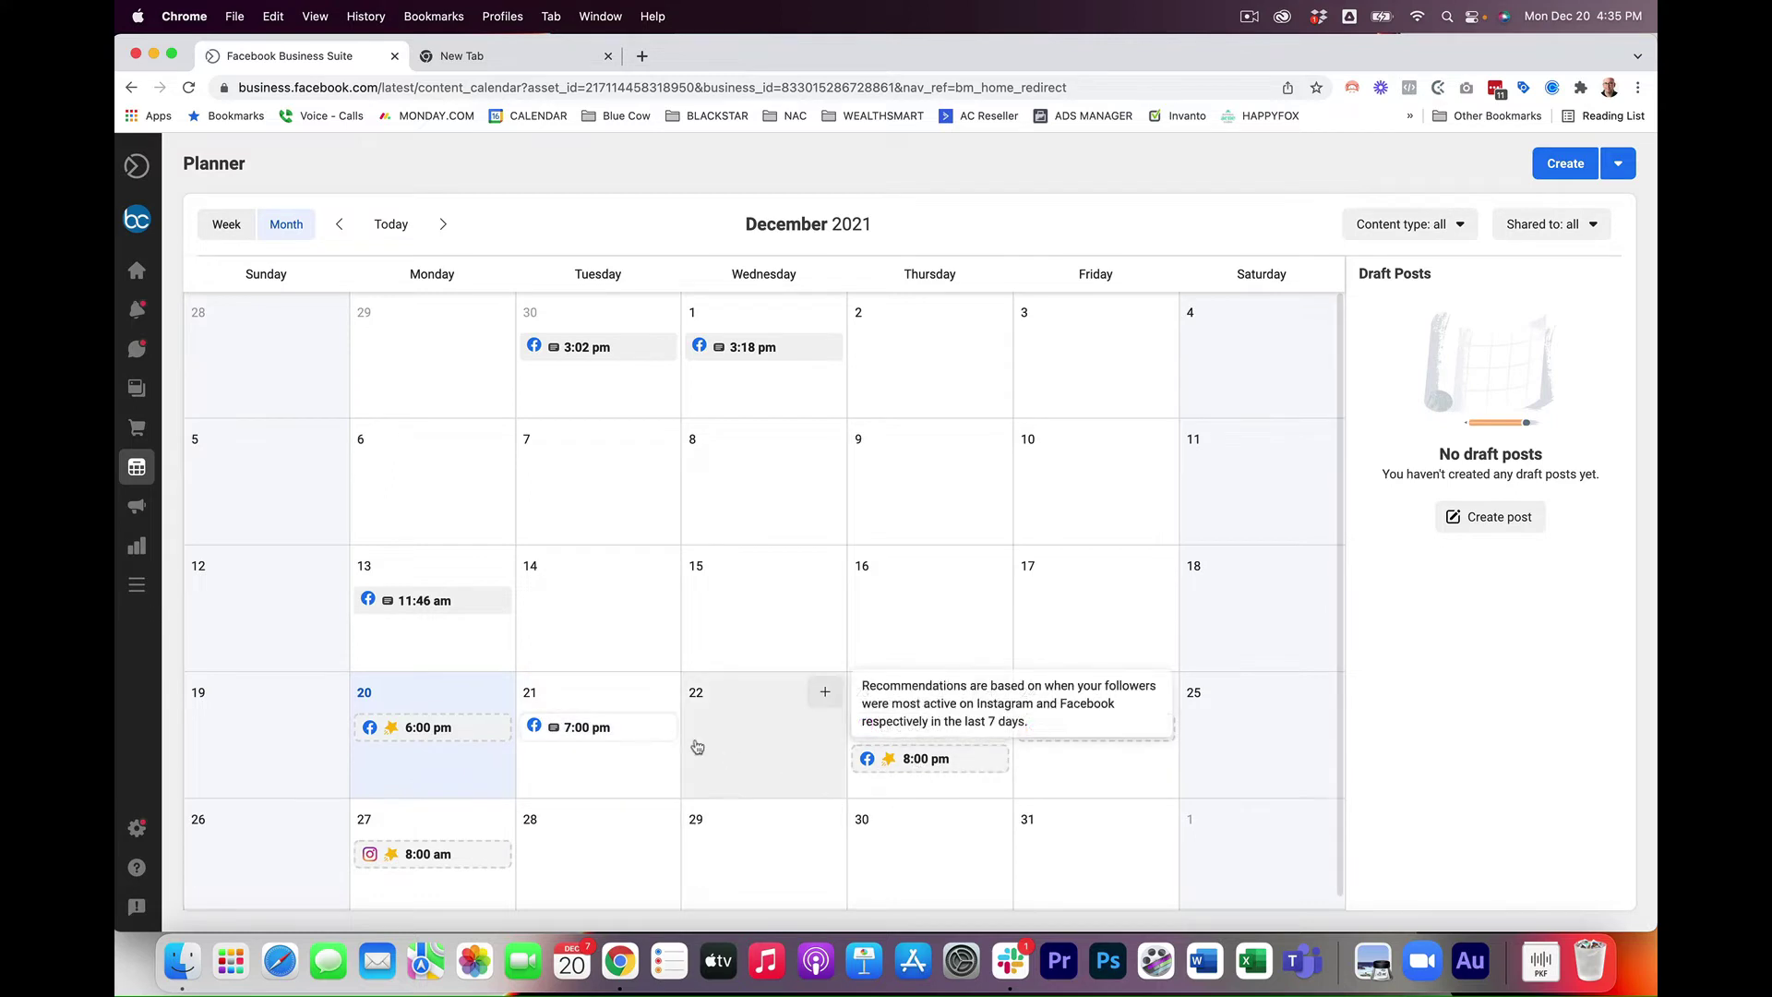
{"action": "mouse_move", "coordinate": [572, 357]}
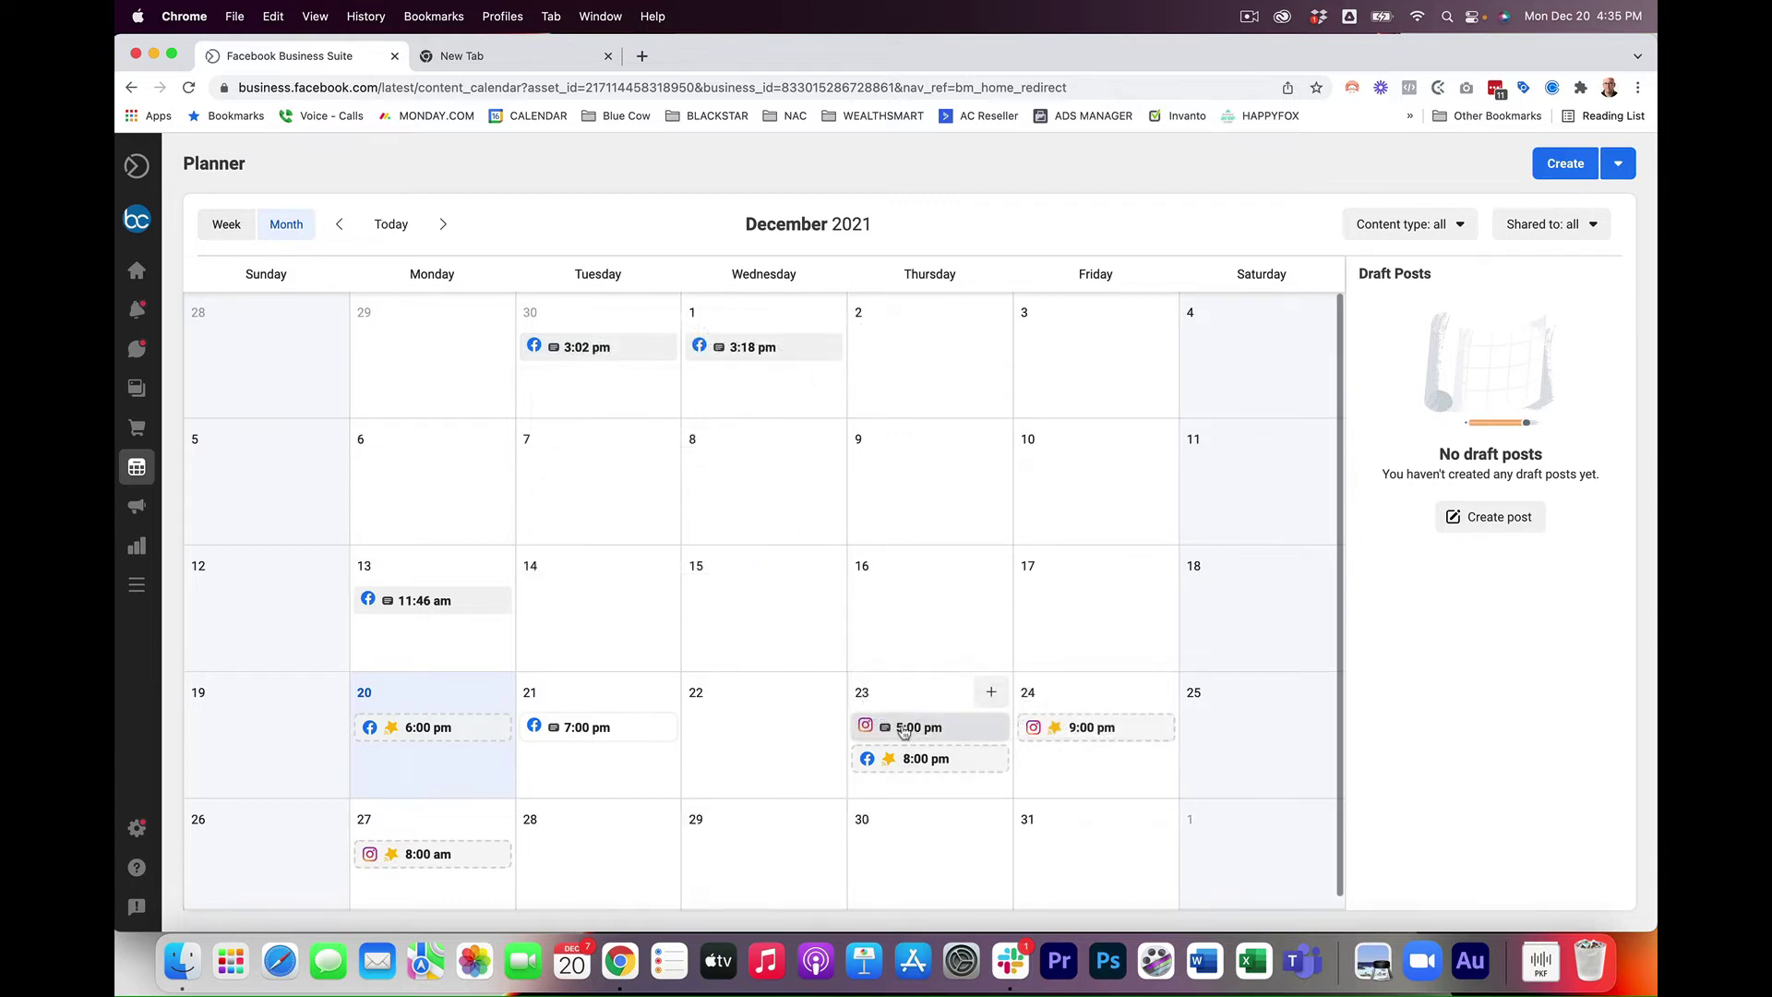
{"action": "mouse_move", "coordinate": [1069, 731]}
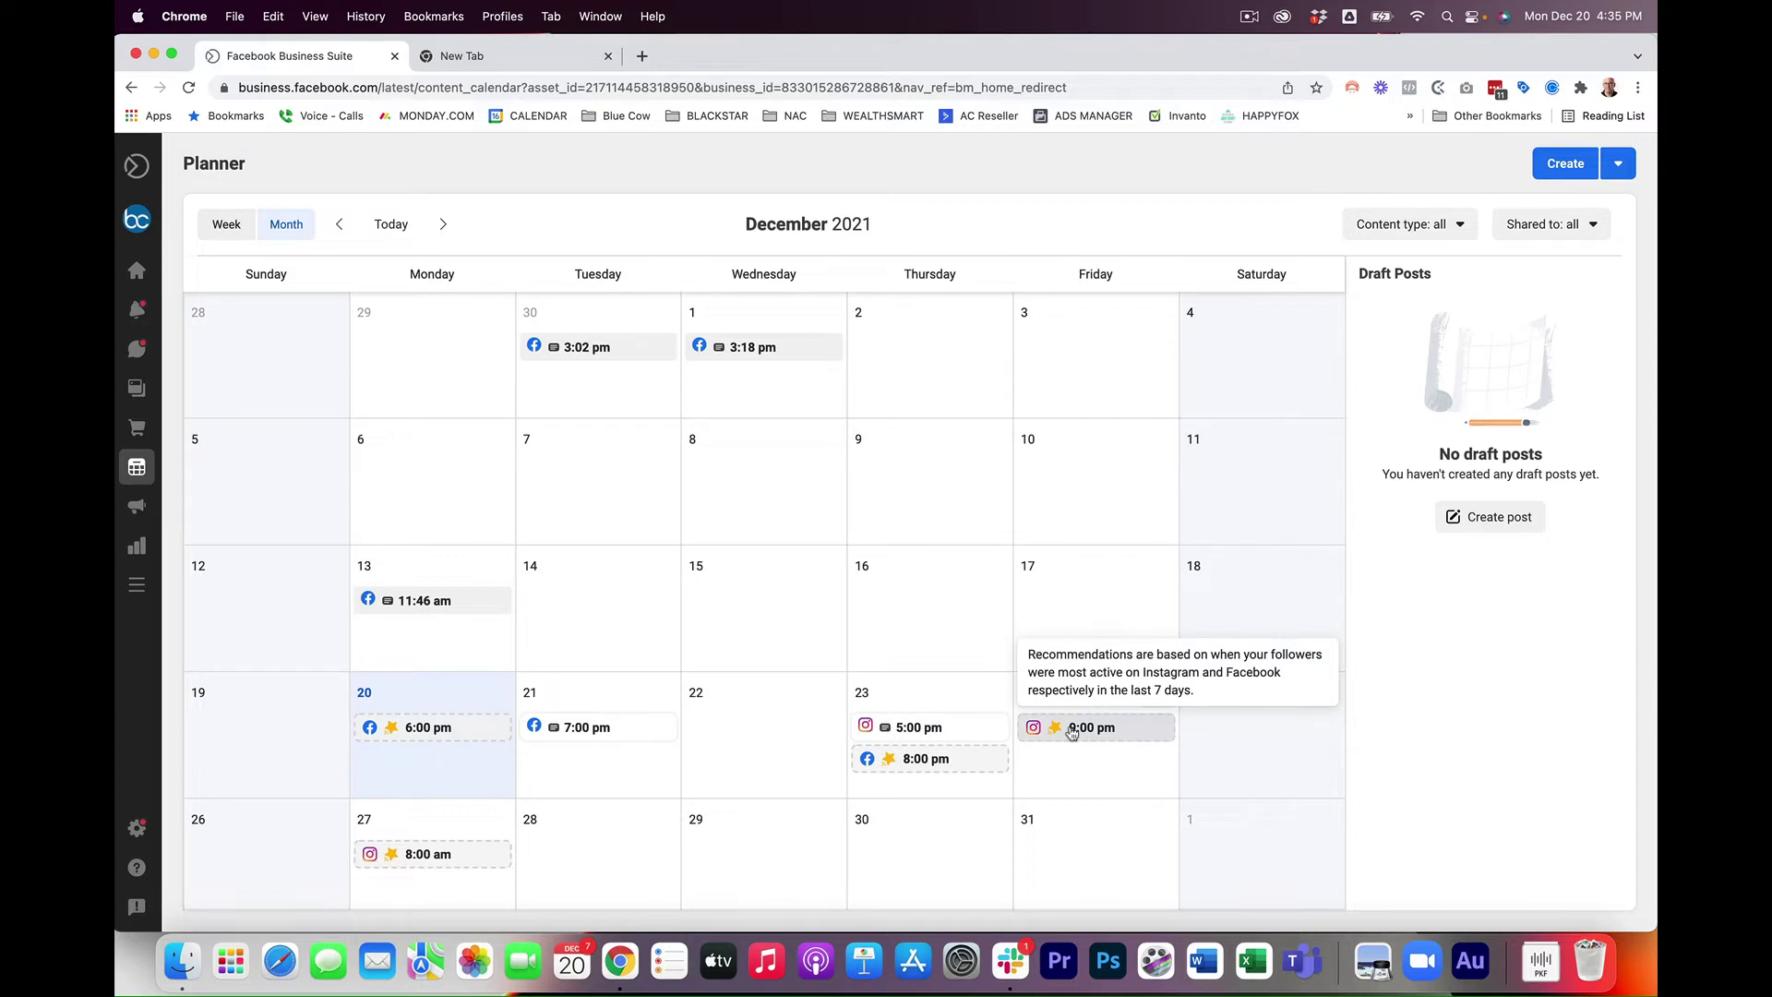
{"action": "left_click", "coordinate": [1120, 735]}
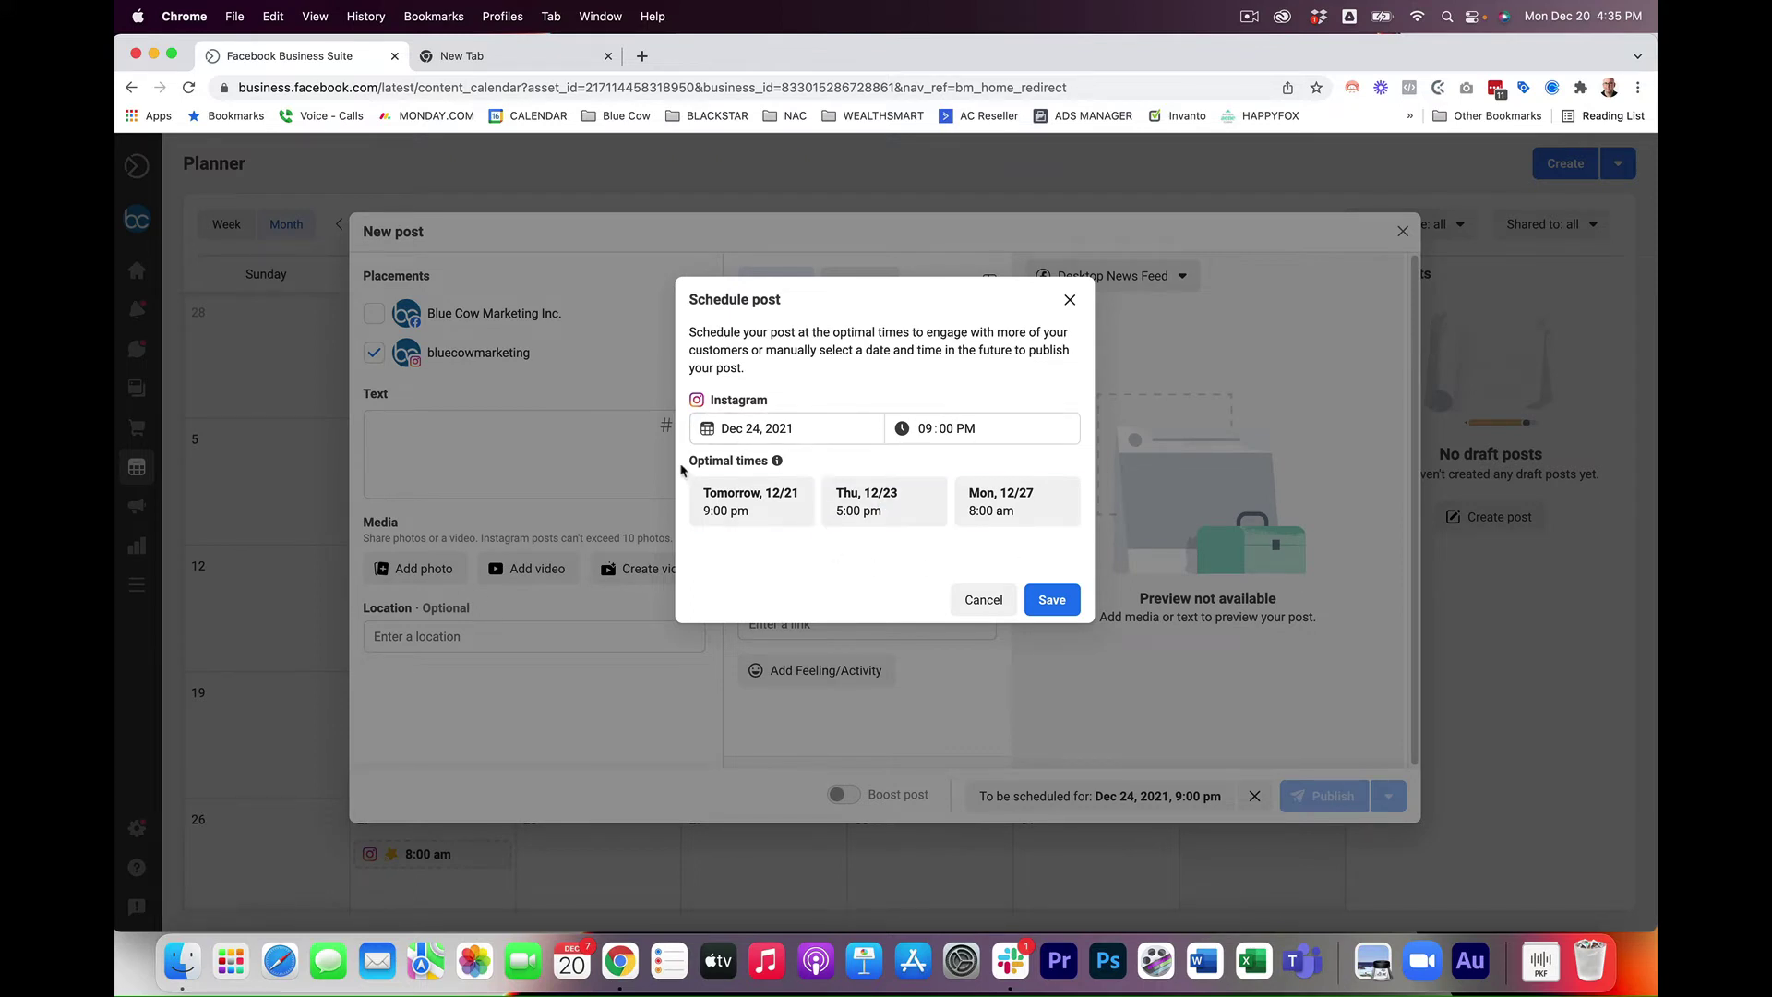
{"action": "left_click", "coordinate": [748, 513]}
{"action": "left_click", "coordinate": [1051, 600]}
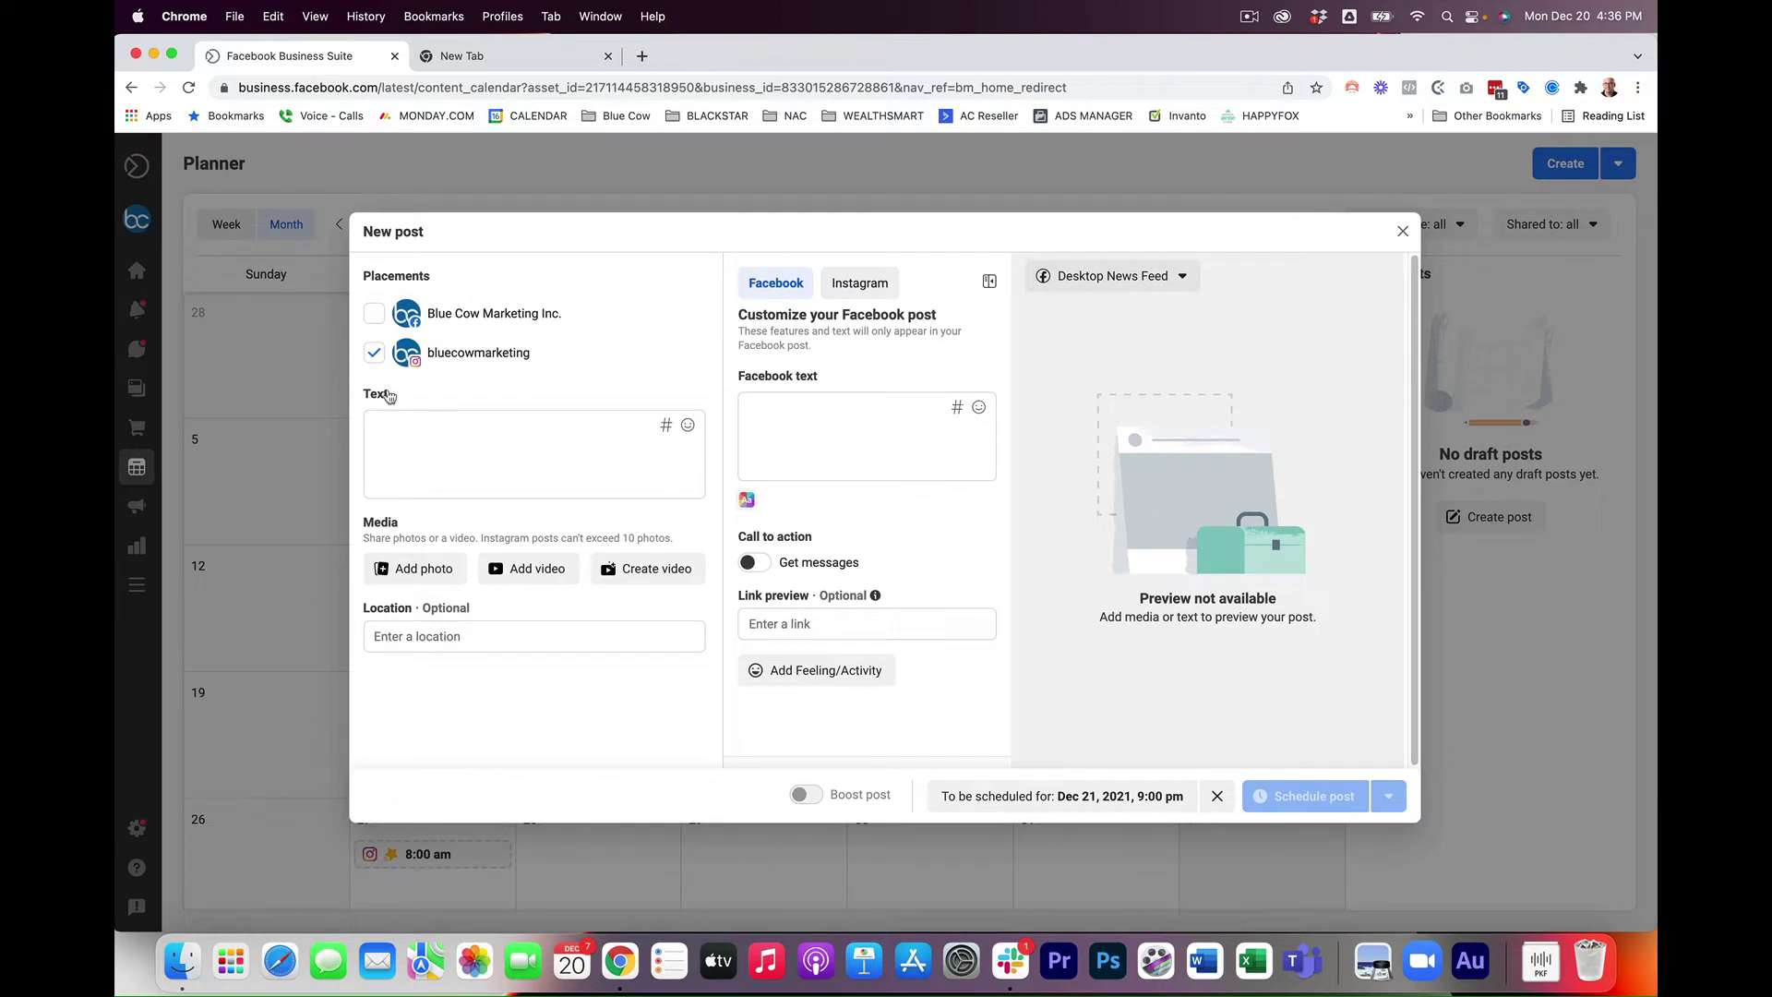
{"action": "left_click", "coordinate": [1403, 230]}
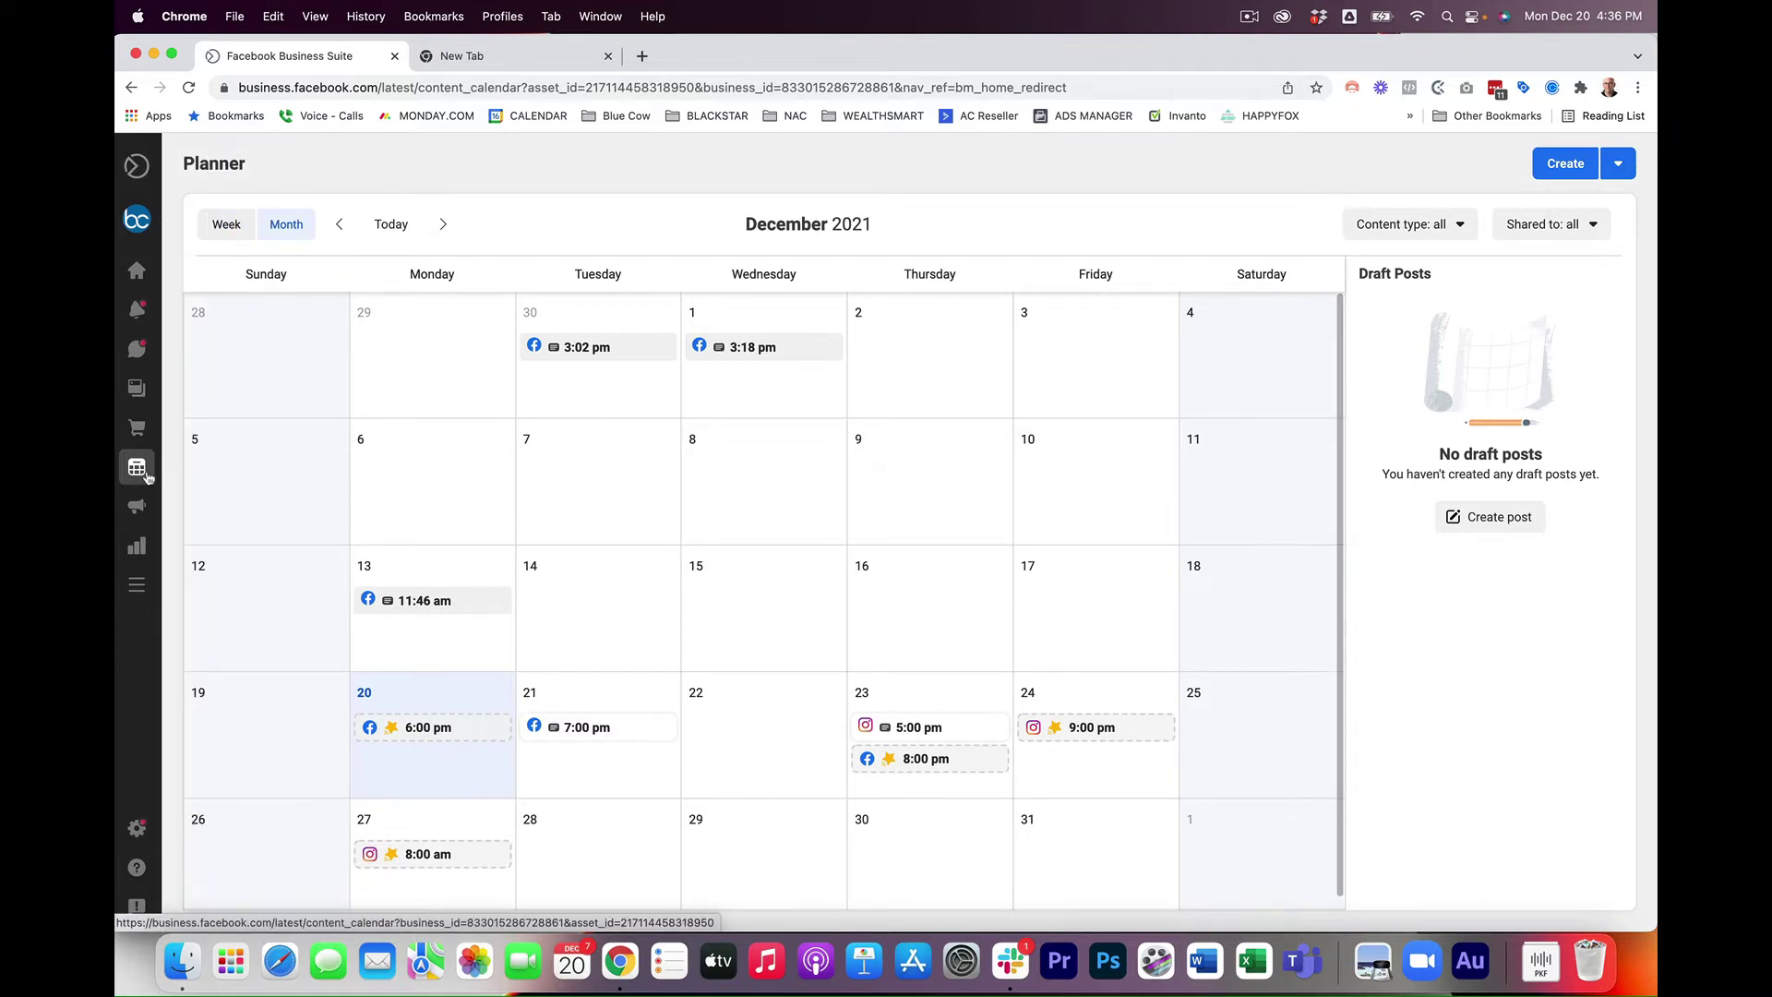
- List the scheduled podcast posts set for December 21, 7:00 pm and December 23, 5:00 pm
{"action": "mouse_move", "coordinate": [146, 475]}
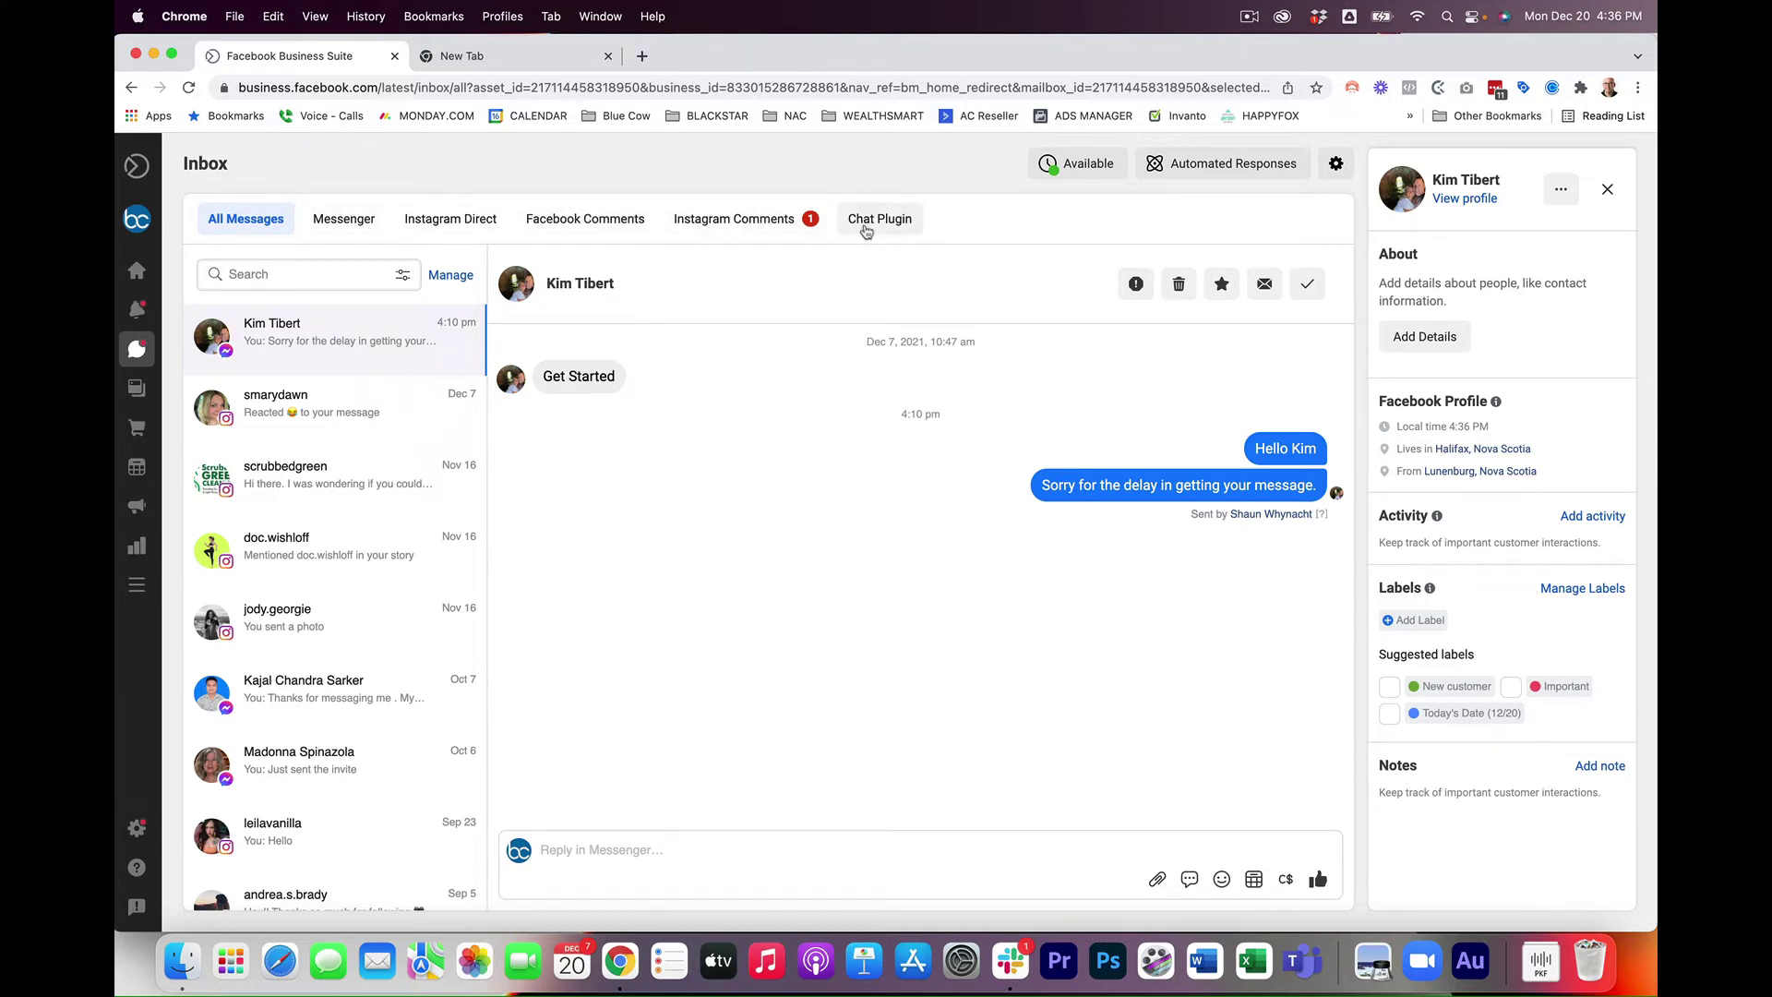
{"action": "mouse_move", "coordinate": [137, 388]}
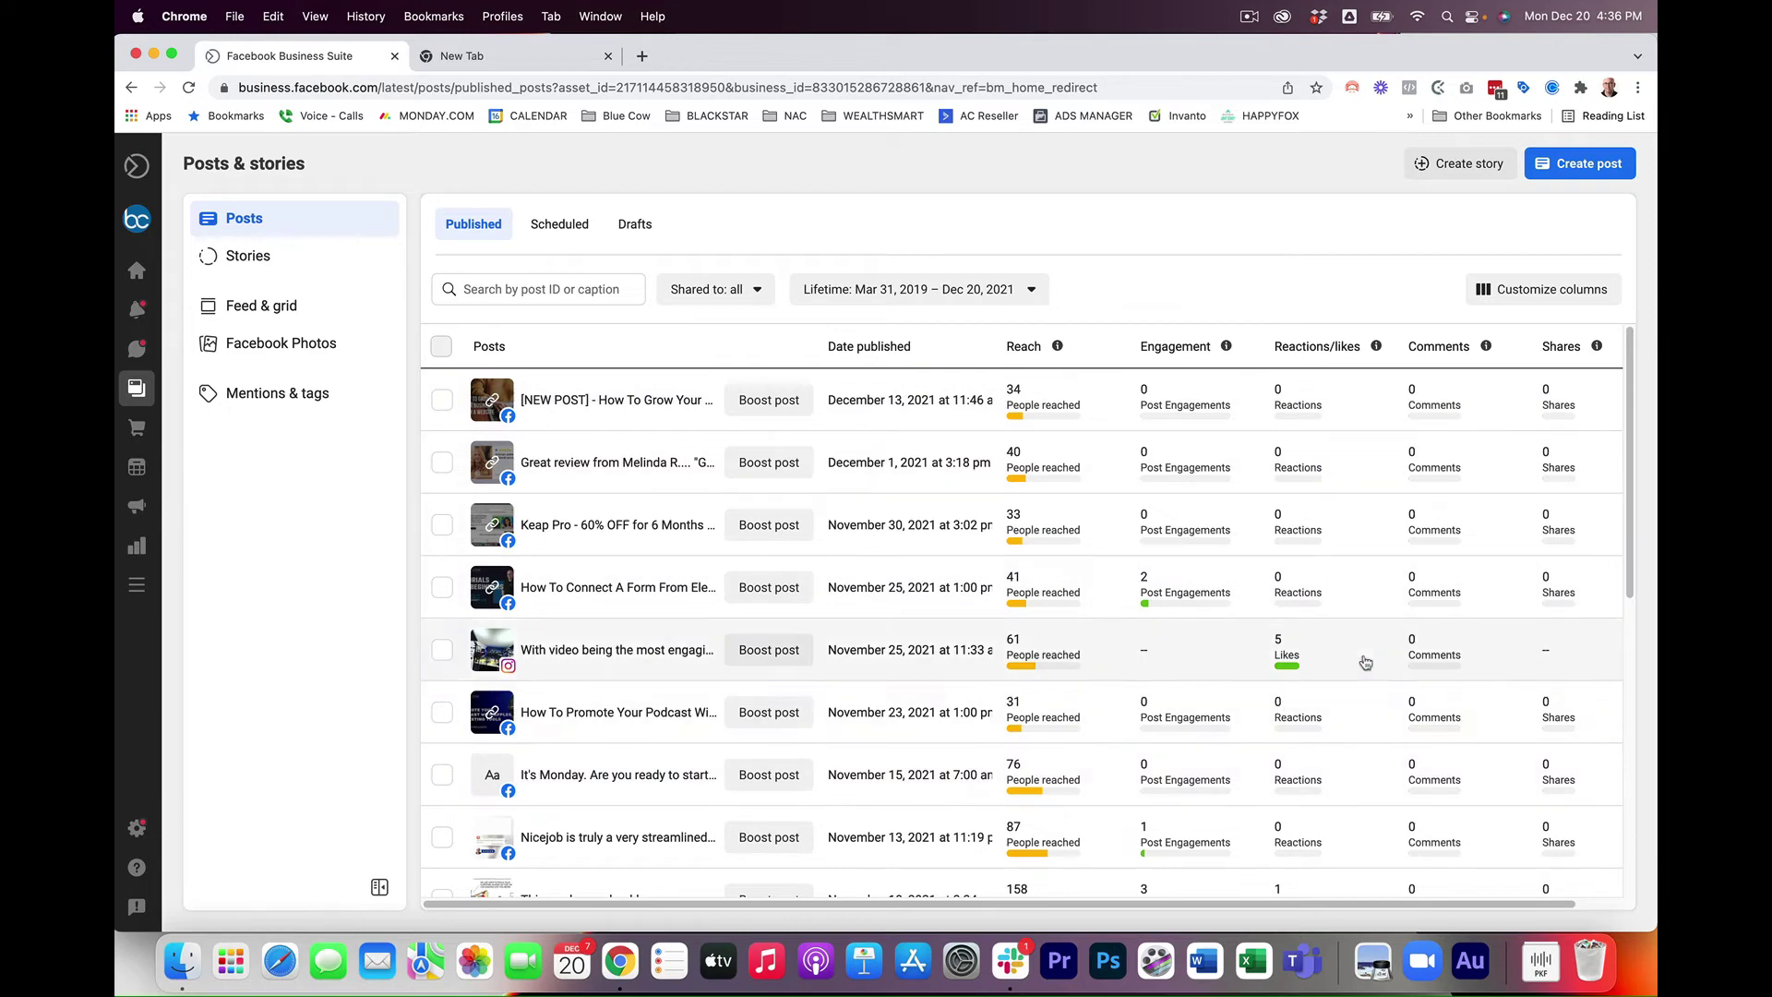
{"action": "scroll", "coordinate": [1329, 655], "scroll_direction": "down", "scroll_amount": 5}
{"action": "scroll", "coordinate": [1181, 642], "scroll_direction": "up", "scroll_amount": 5}
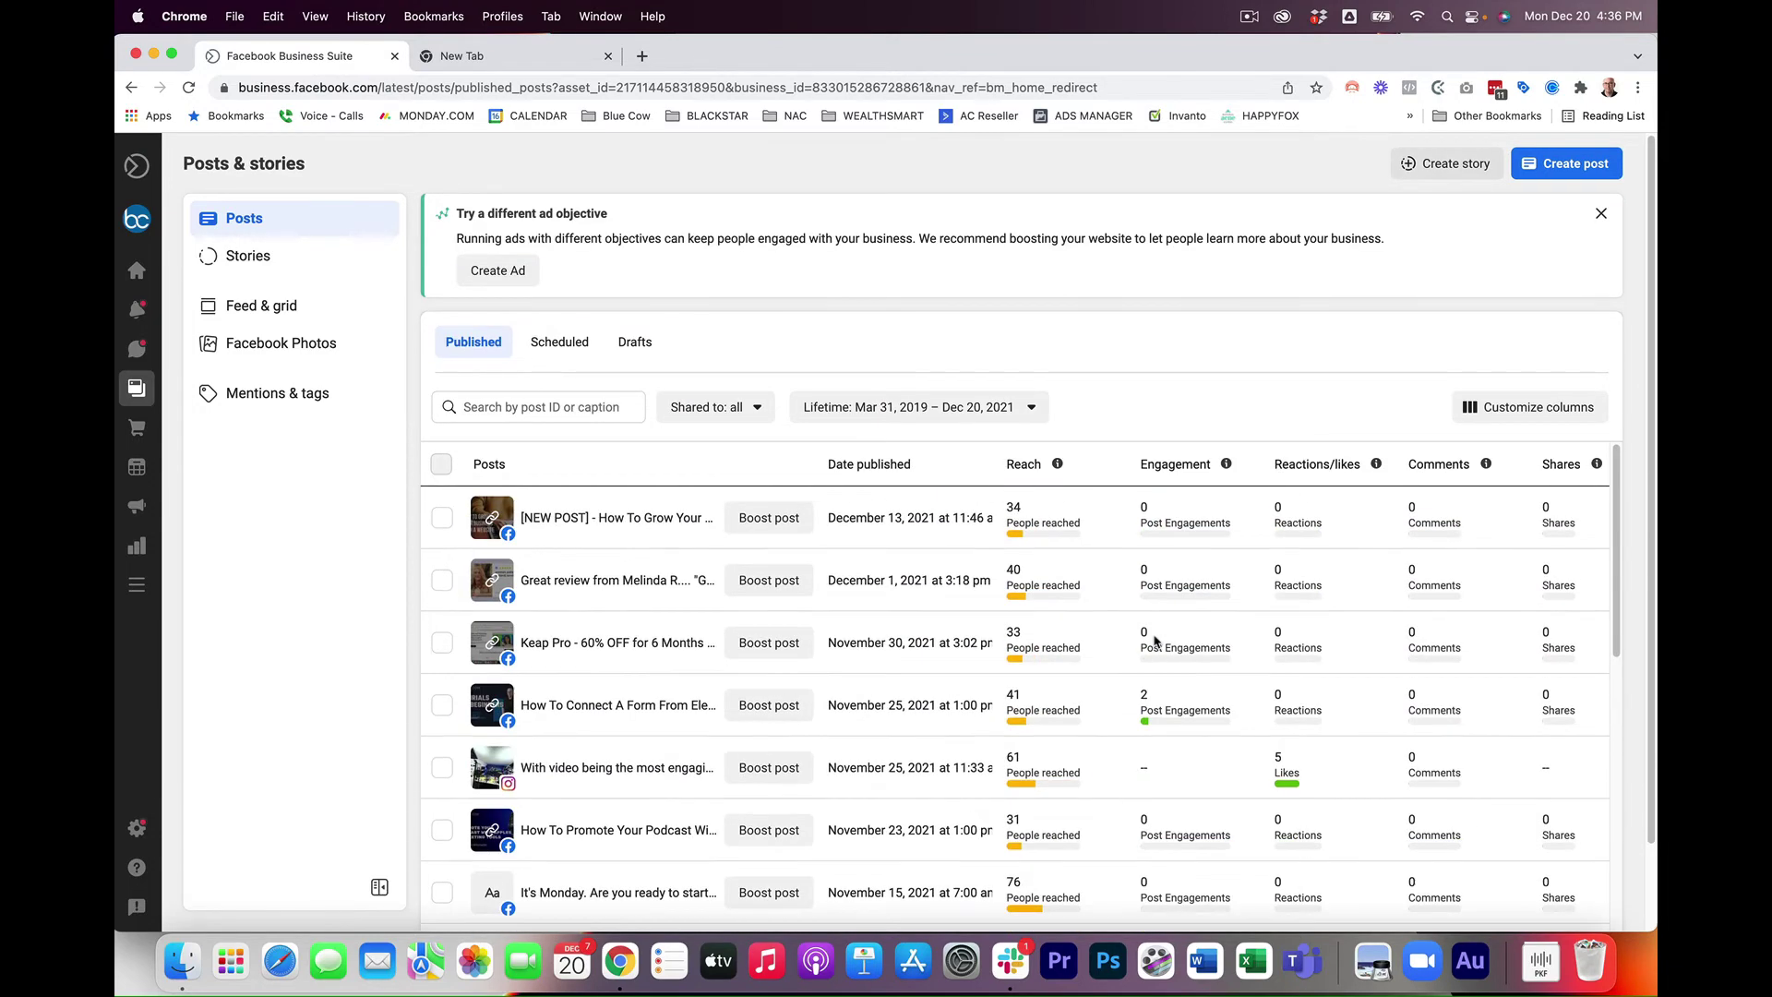
{"action": "left_click", "coordinate": [579, 344]}
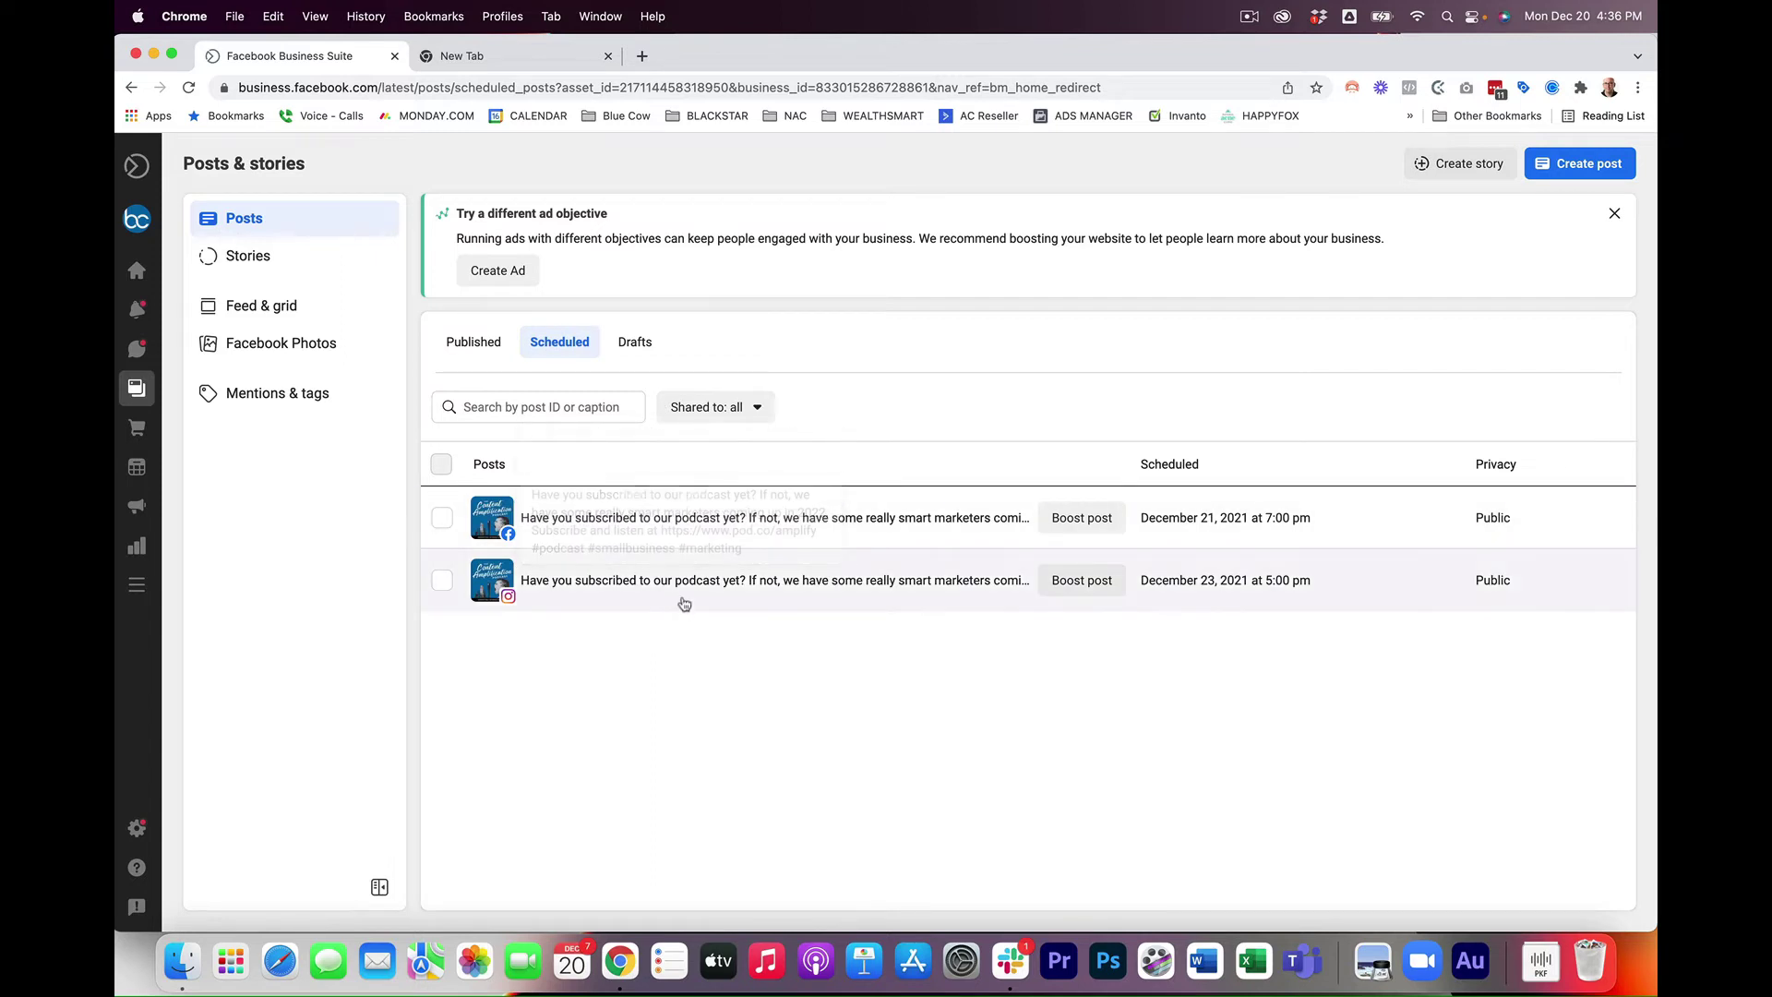
- Start a Facebook-only story using The Content Amplification Podcast (1).jpg image
{"action": "left_click", "coordinate": [450, 340]}
{"action": "left_click", "coordinate": [247, 256]}
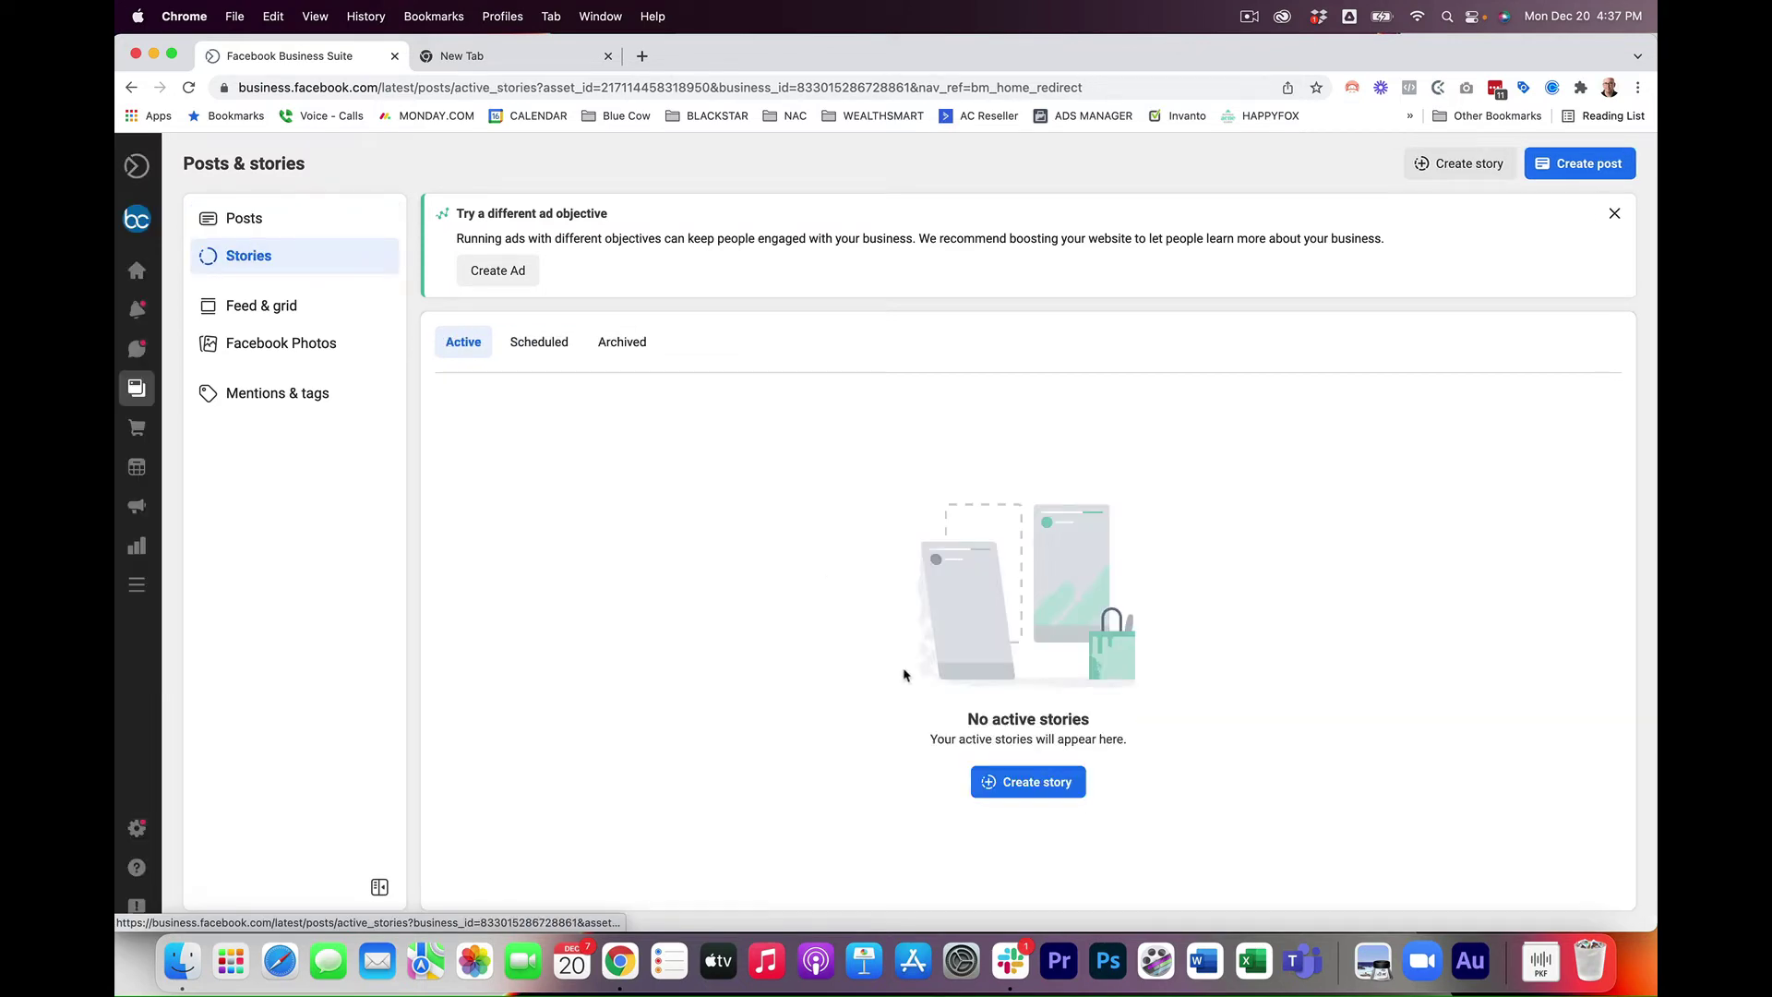
{"action": "left_click", "coordinate": [1038, 782]}
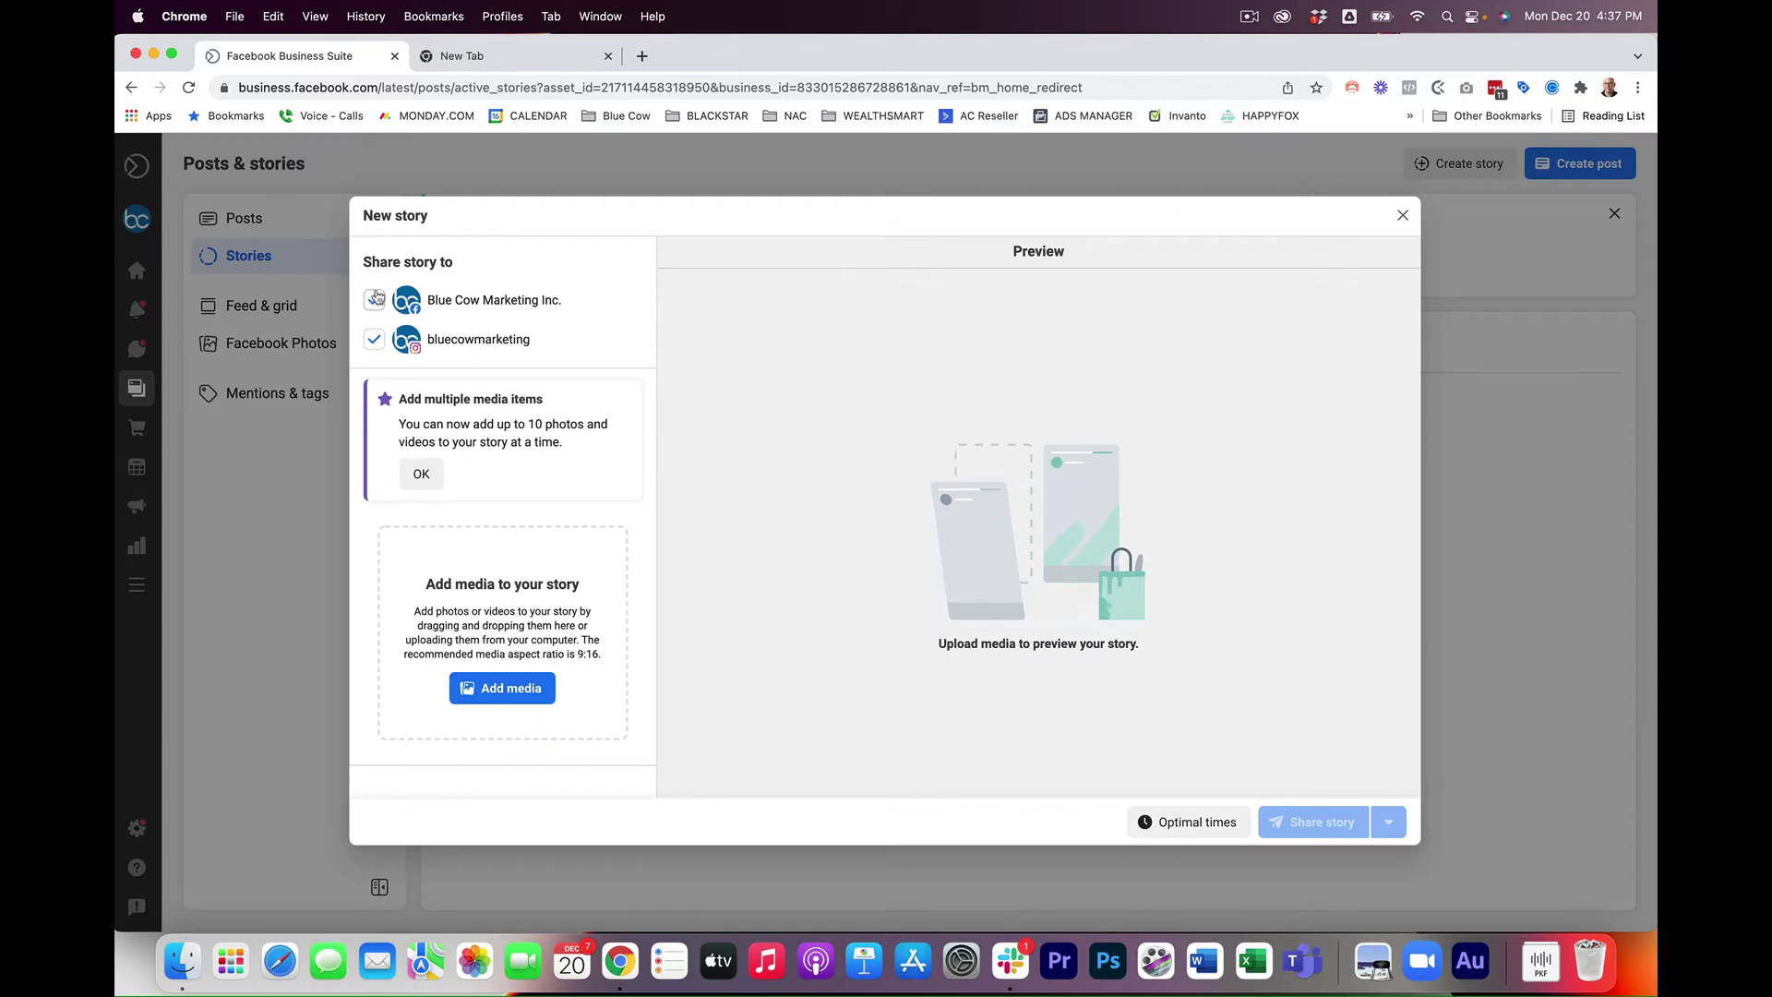
{"action": "left_click", "coordinate": [375, 341]}
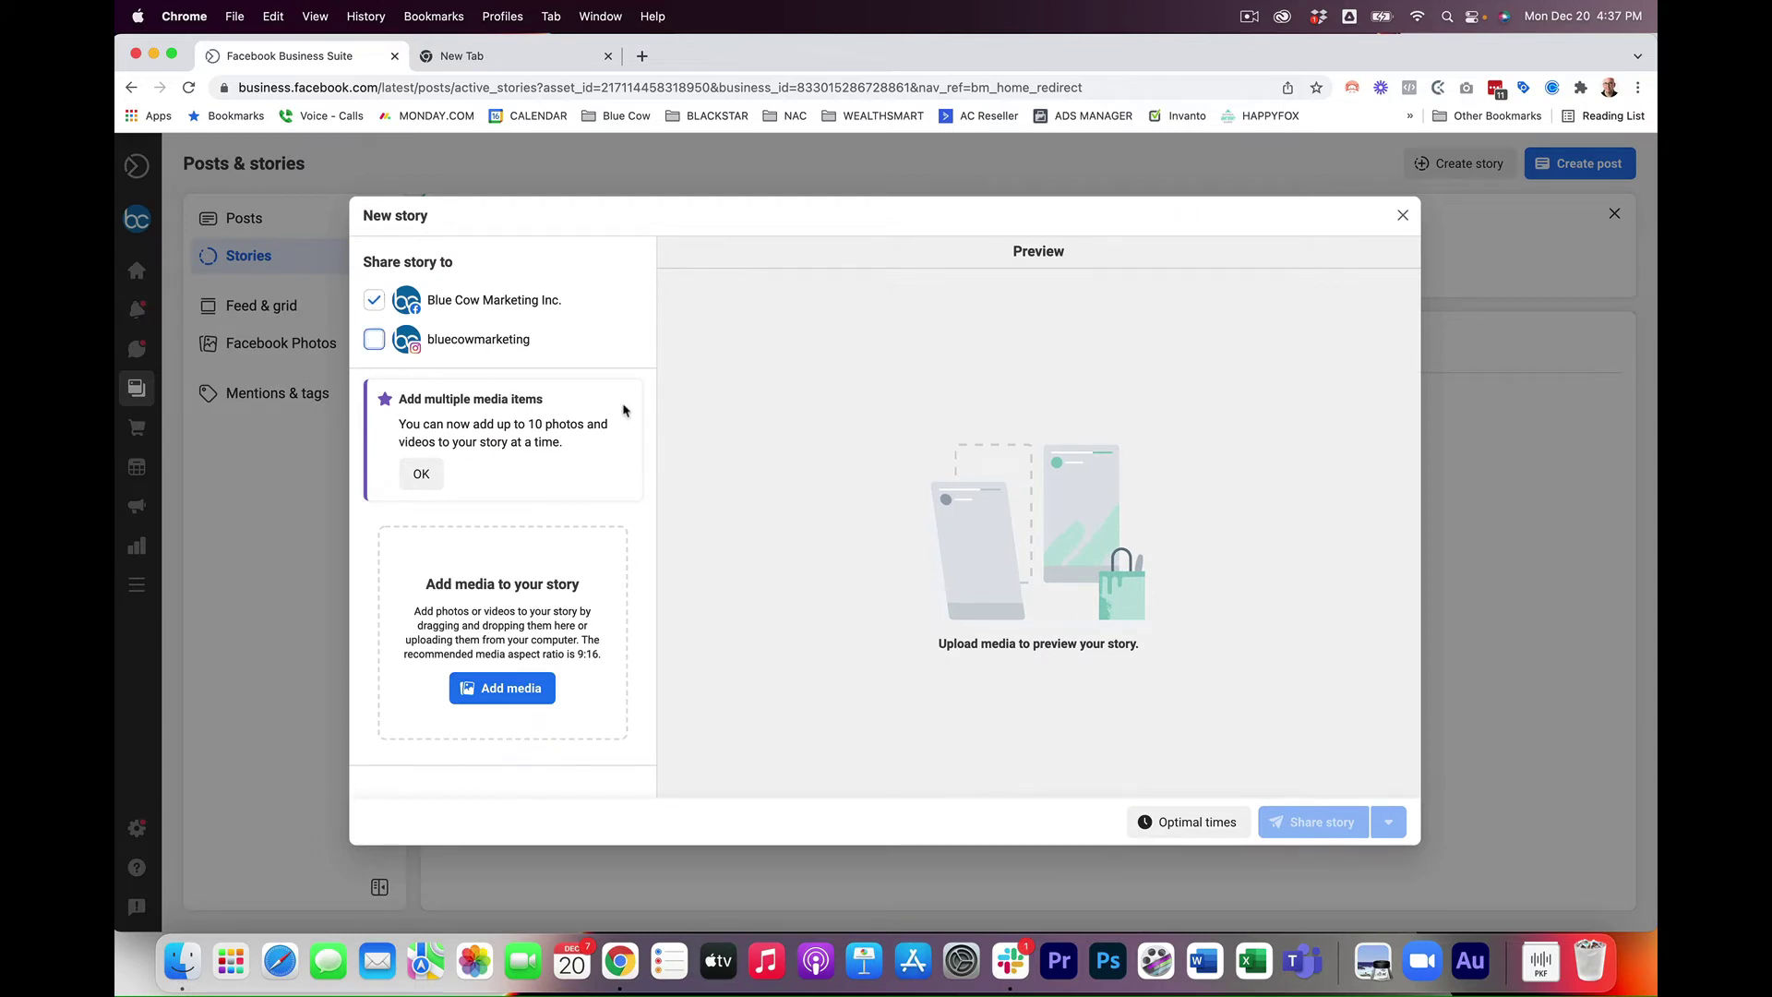
{"action": "left_click", "coordinate": [513, 688]}
{"action": "scroll", "coordinate": [775, 594], "scroll_direction": "down", "scroll_amount": 10}
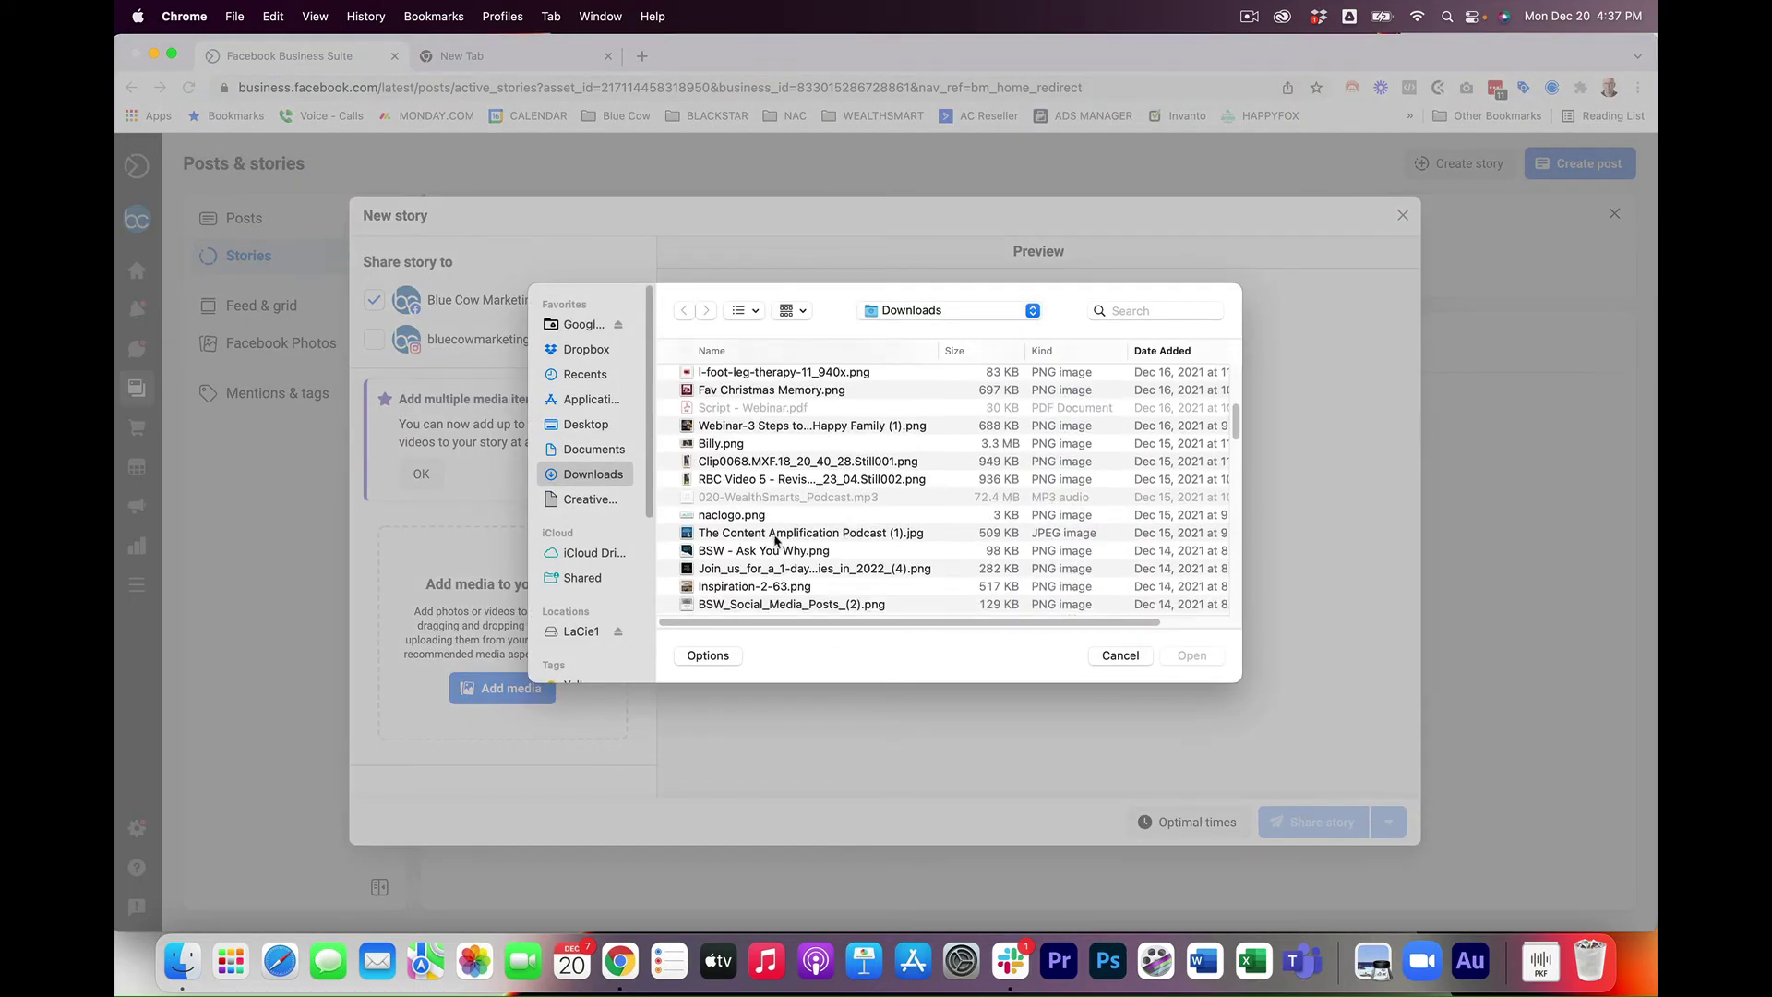
{"action": "left_click", "coordinate": [846, 535]}
{"action": "left_click", "coordinate": [1189, 656]}
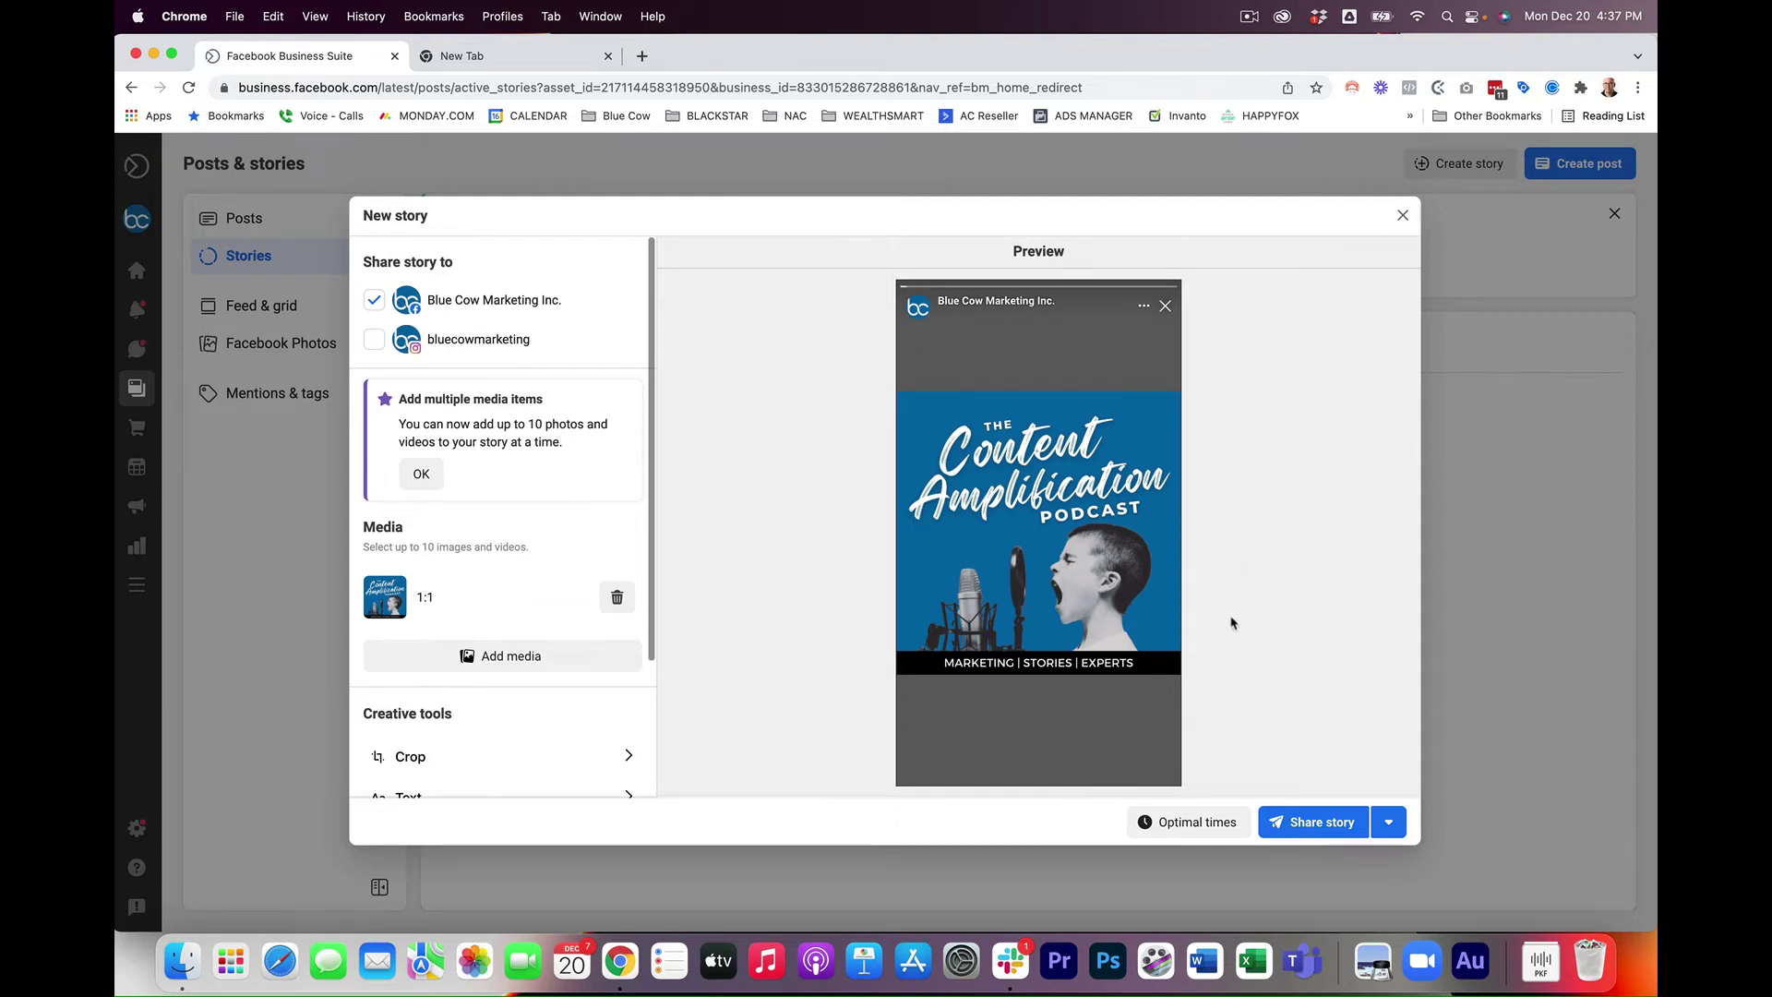
- Add the text 'Have you subscribed yet?' and move it to the top of the story
{"action": "scroll", "coordinate": [478, 672], "scroll_direction": "down", "scroll_amount": 3}
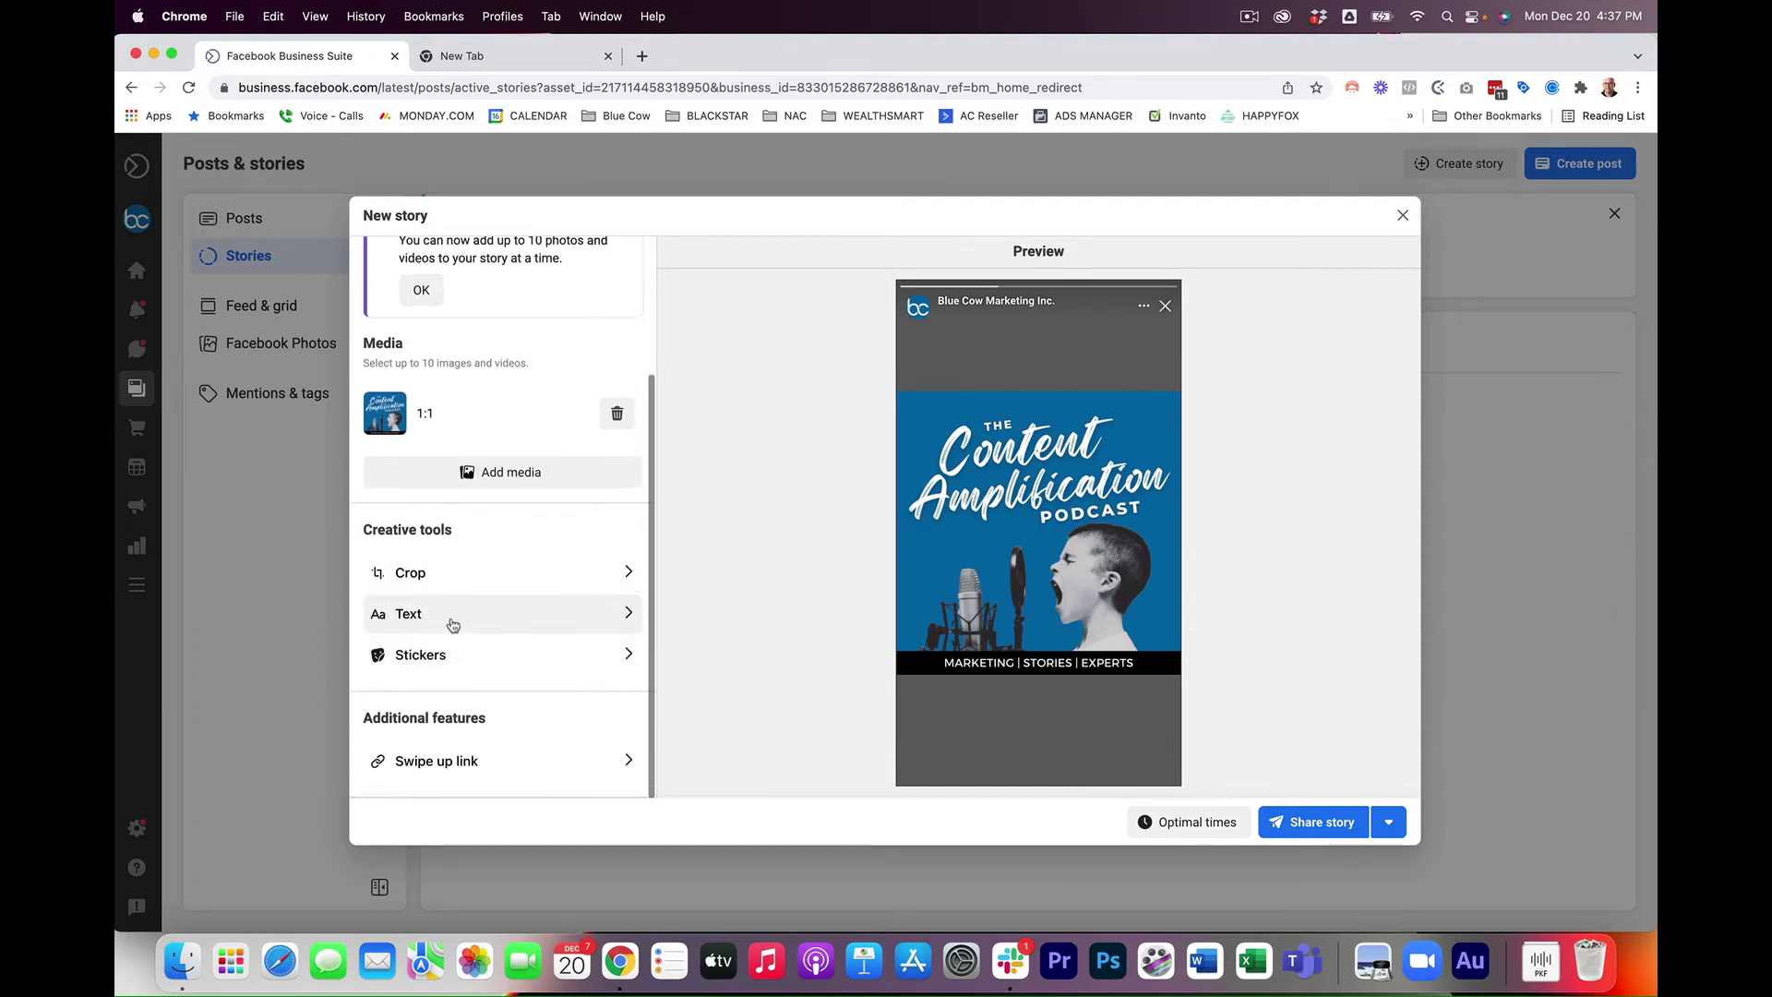
{"action": "left_click", "coordinate": [489, 623]}
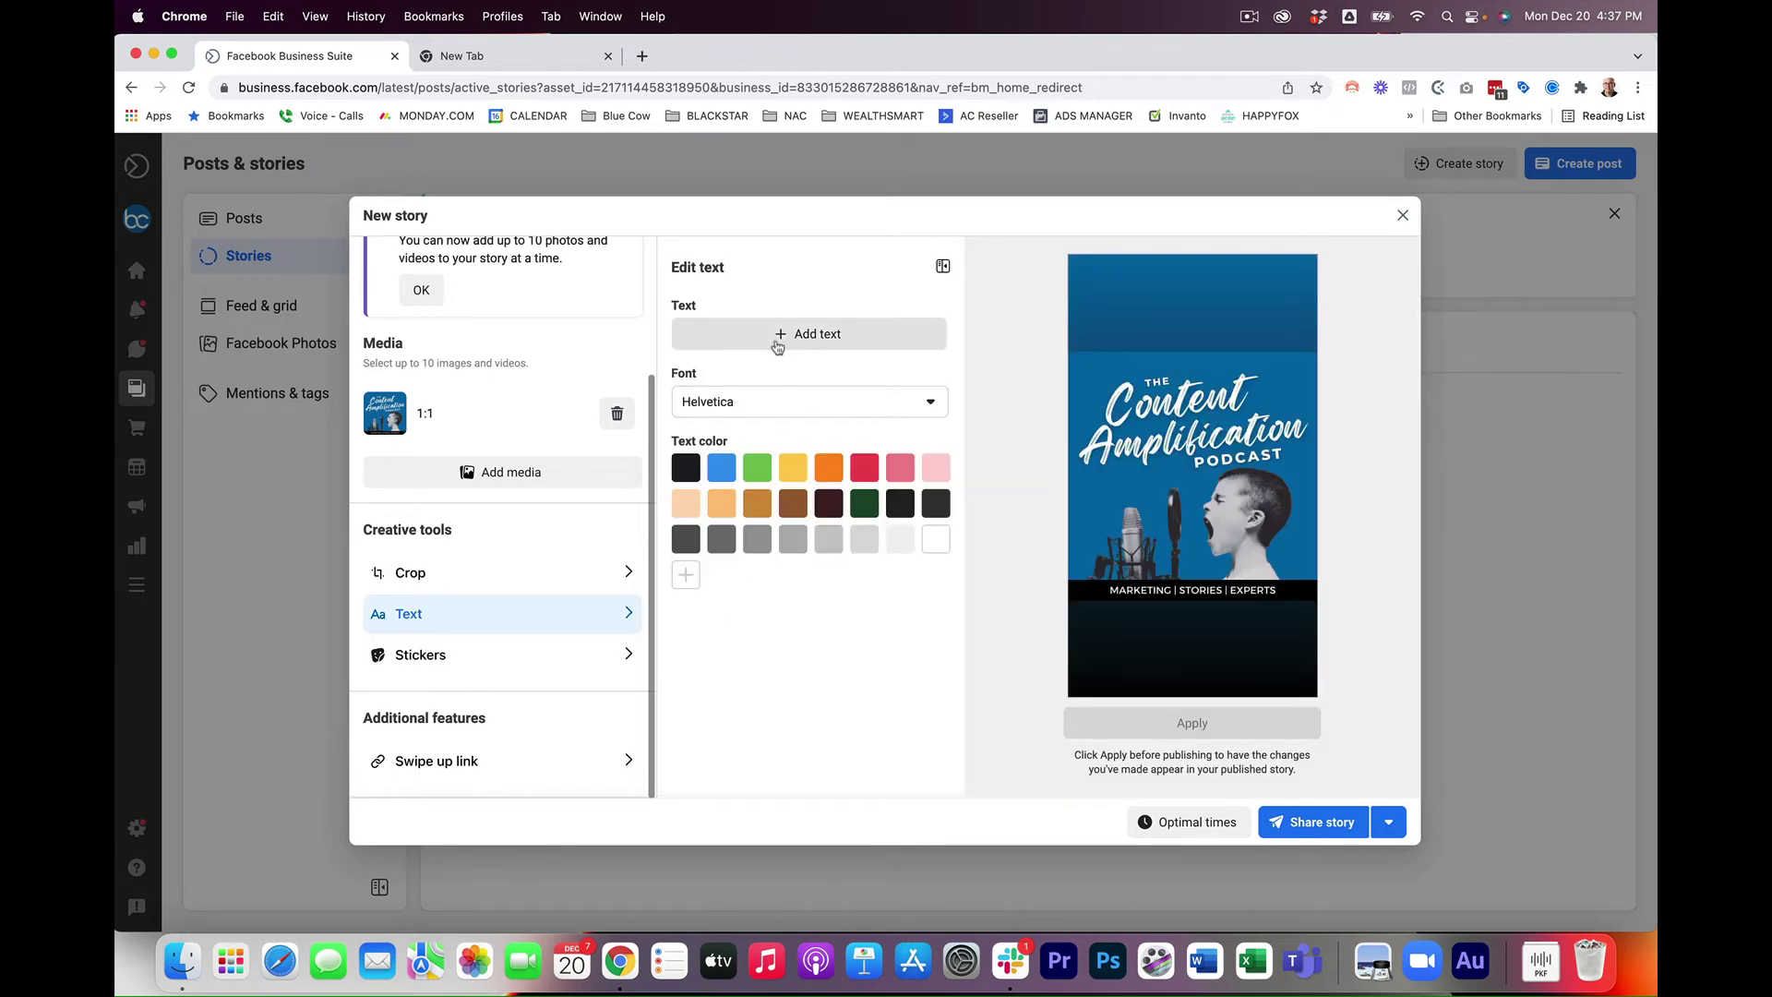
{"action": "left_click", "coordinate": [804, 338]}
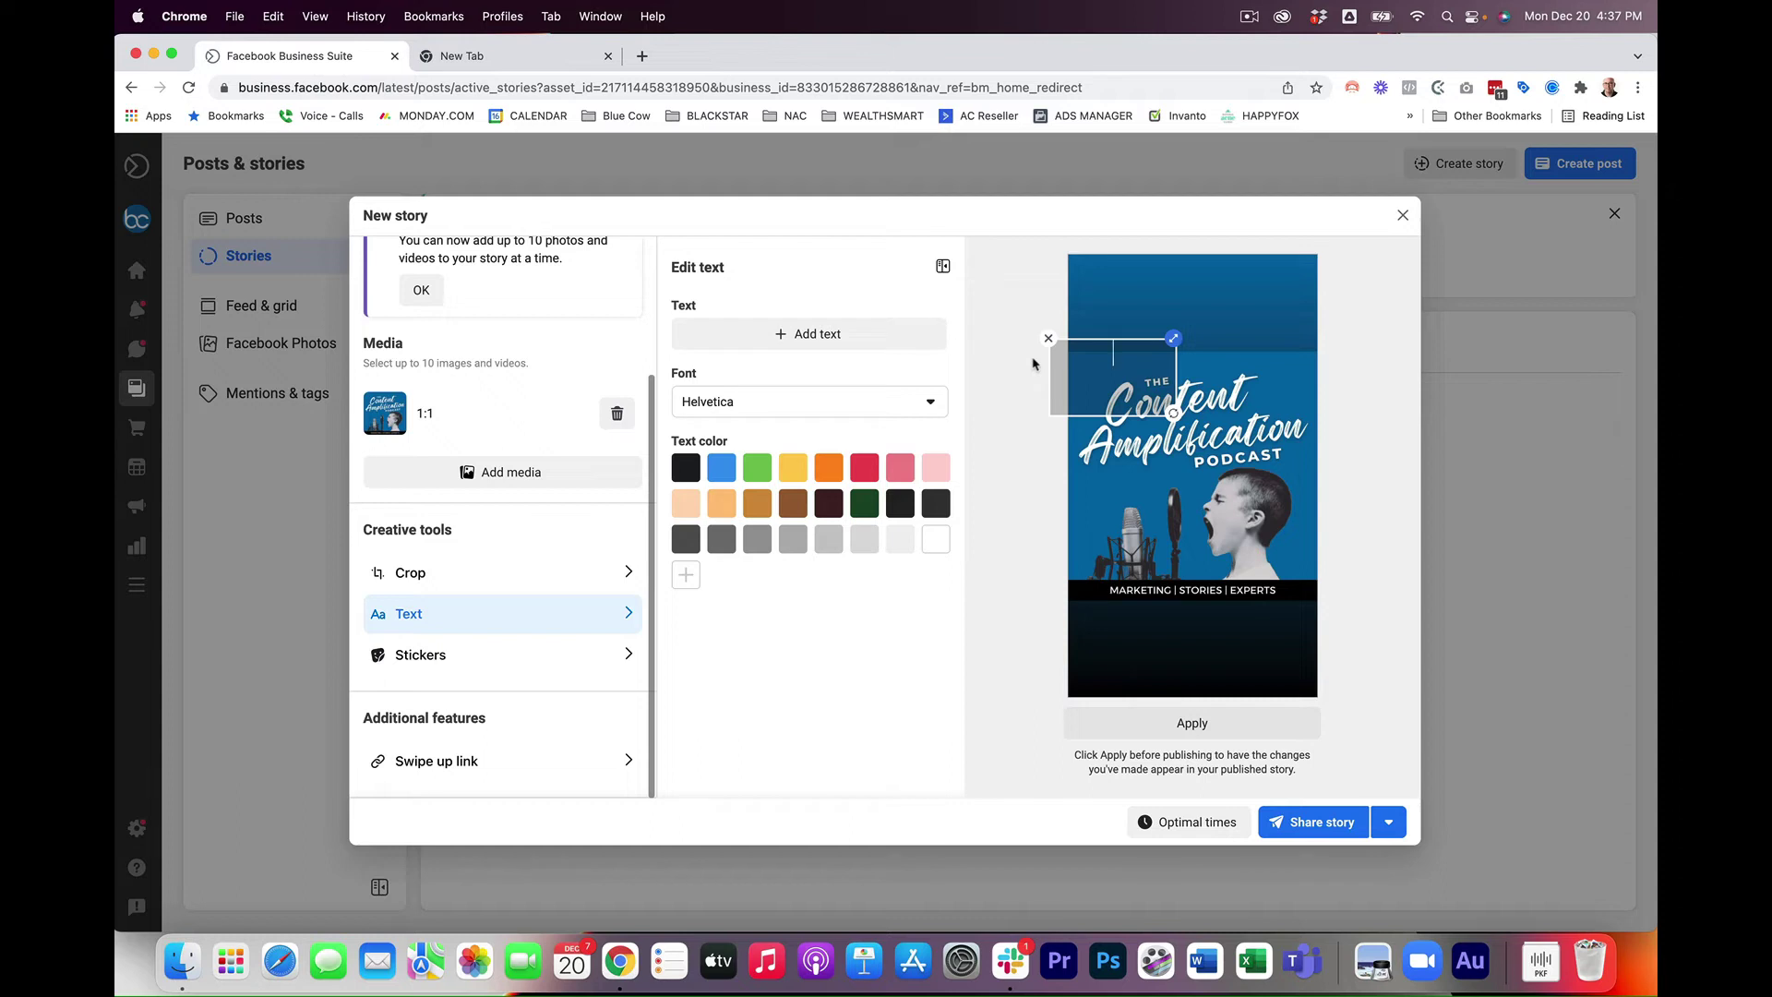
{"action": "type", "text": "Have you subsc"}
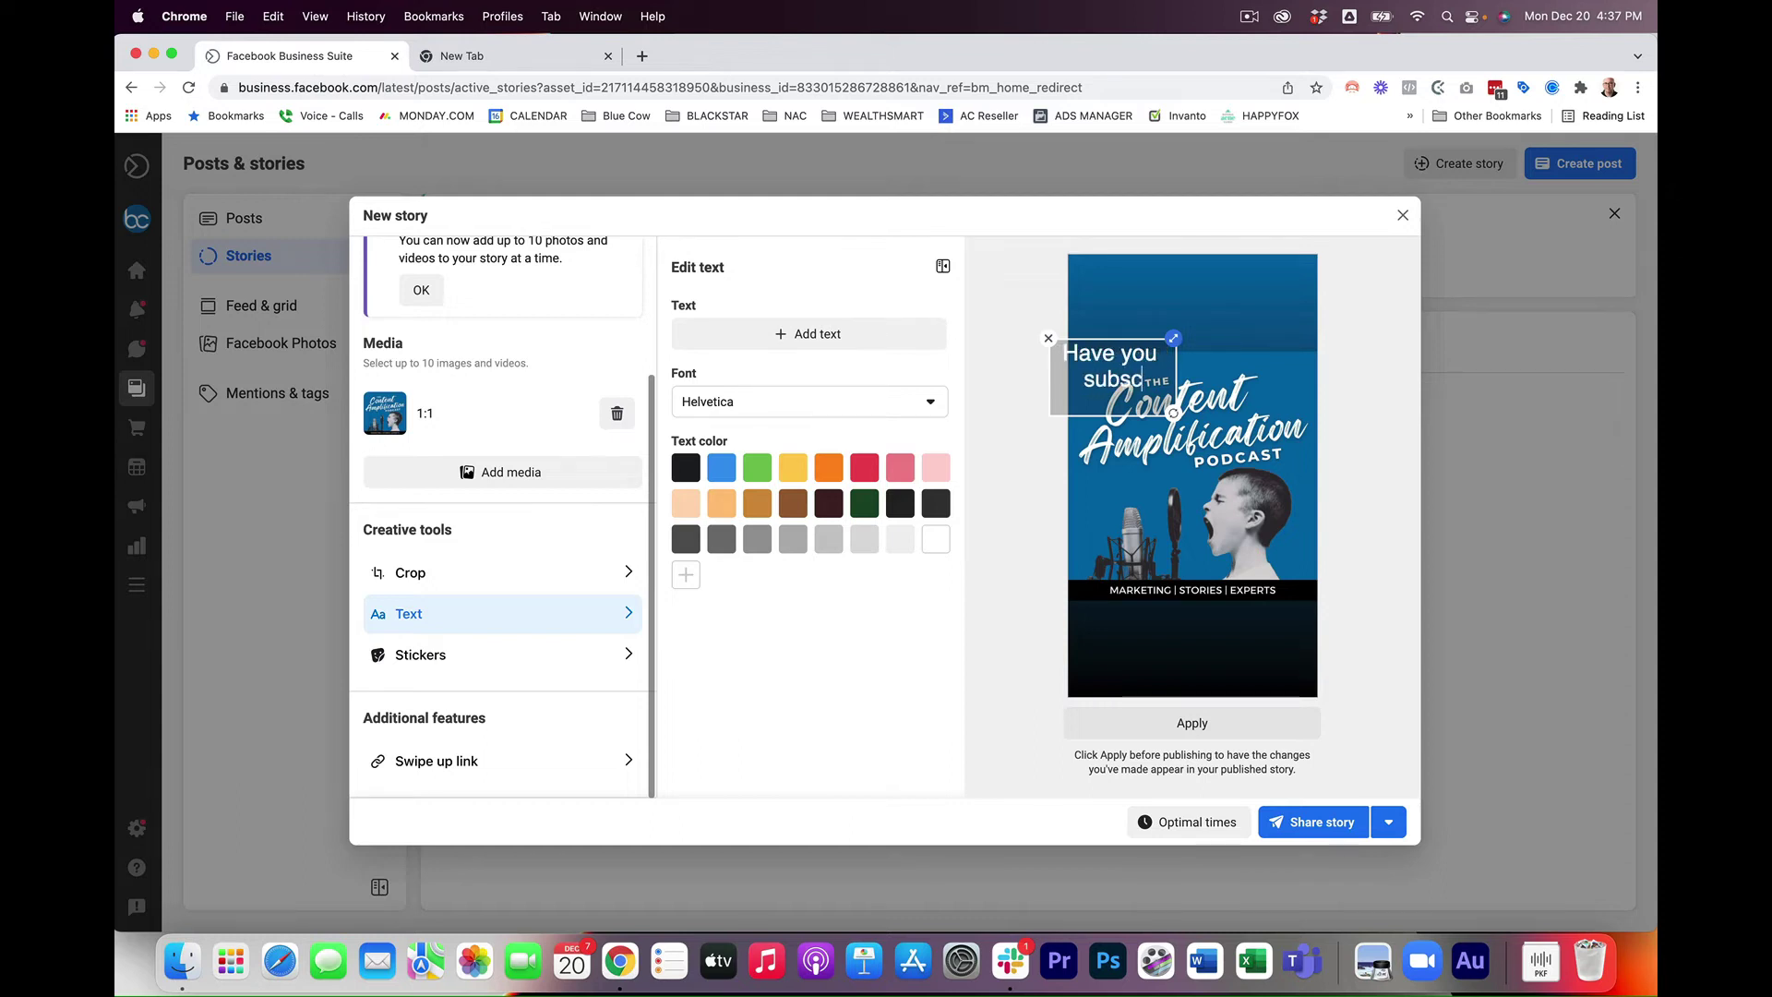
{"action": "type", "text": "ribed yet?"}
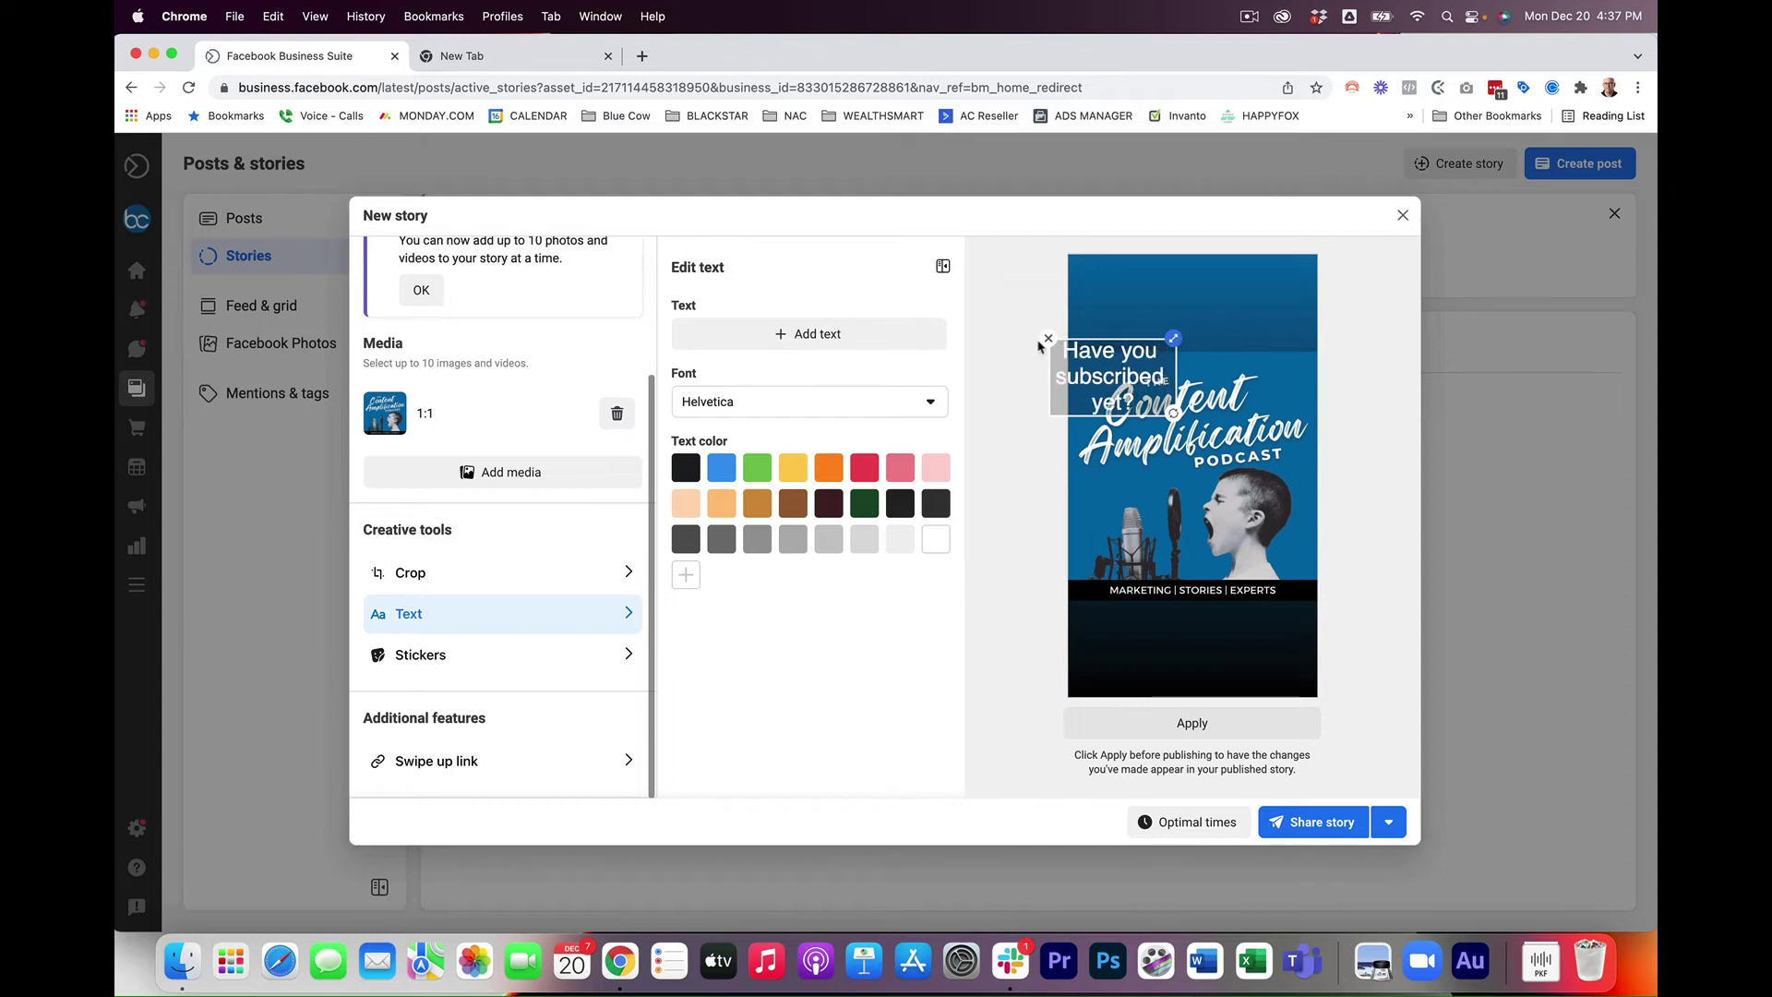
{"action": "left_click_drag", "start_coordinate": [1115, 378], "coordinate": [1240, 334]}
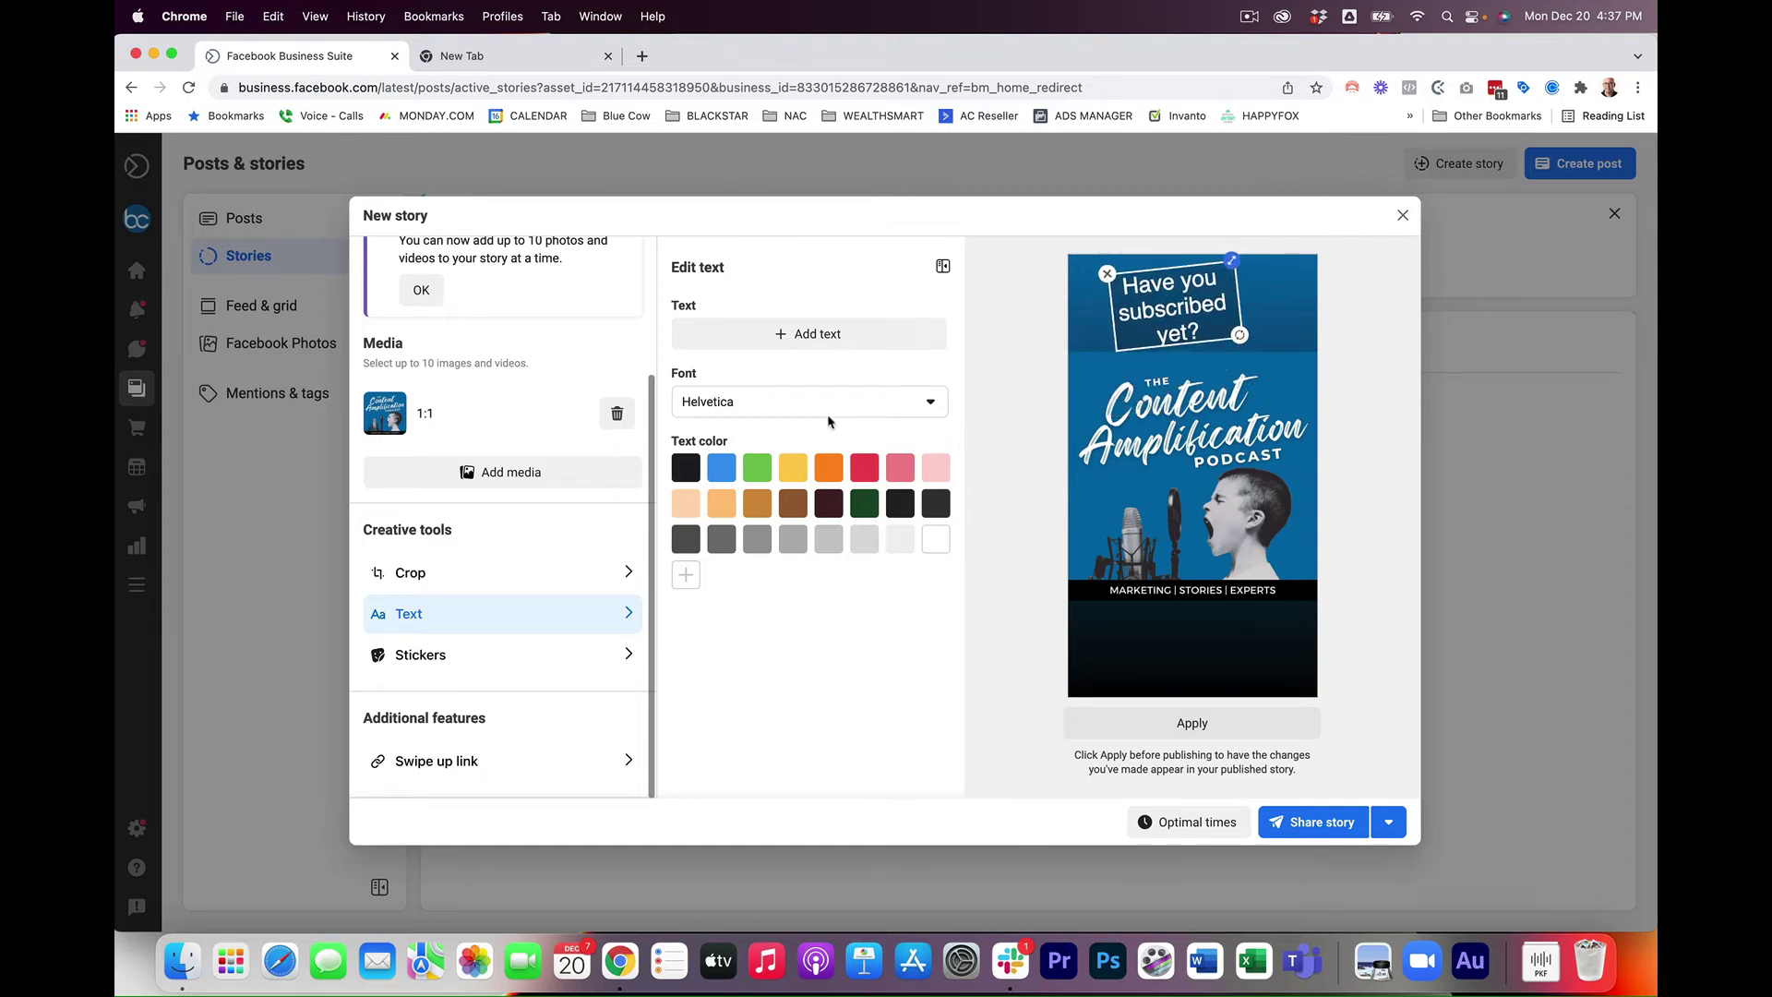
- Widen the text box to two lines and set the story text font to Old Standard TT
{"action": "left_click", "coordinate": [824, 414]}
{"action": "left_click", "coordinate": [759, 594]}
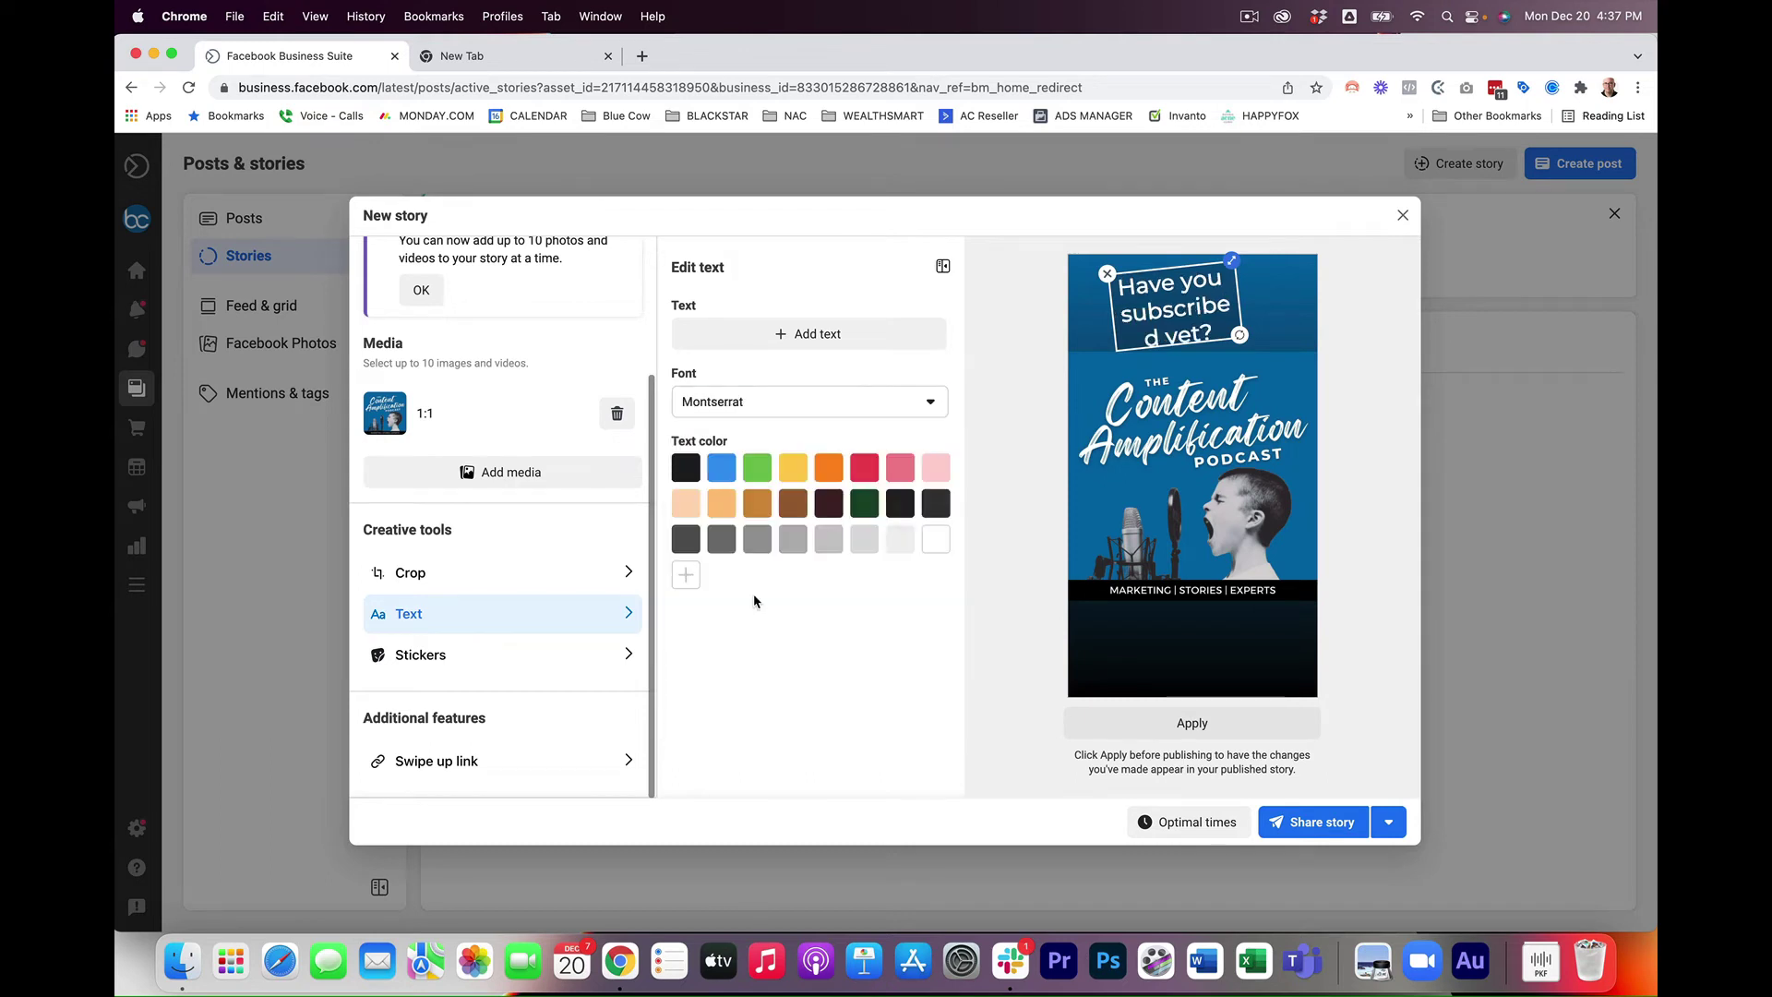
{"action": "left_click", "coordinate": [744, 406]}
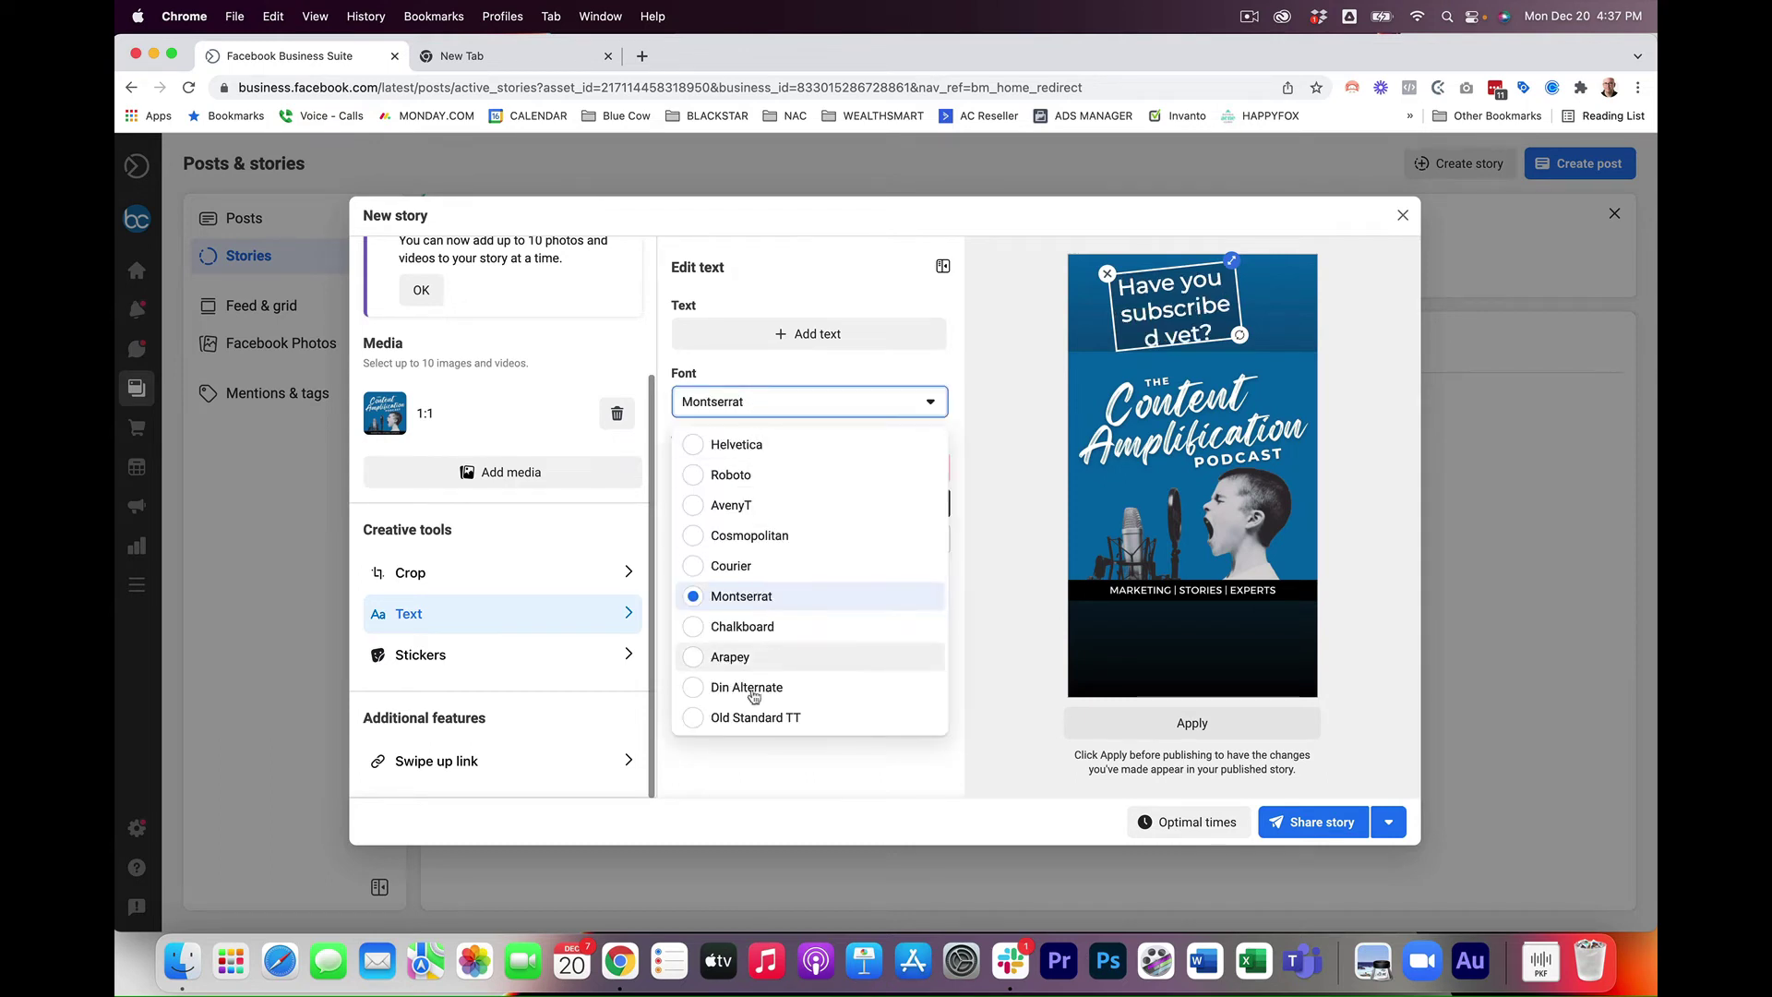
{"action": "left_click", "coordinate": [749, 536]}
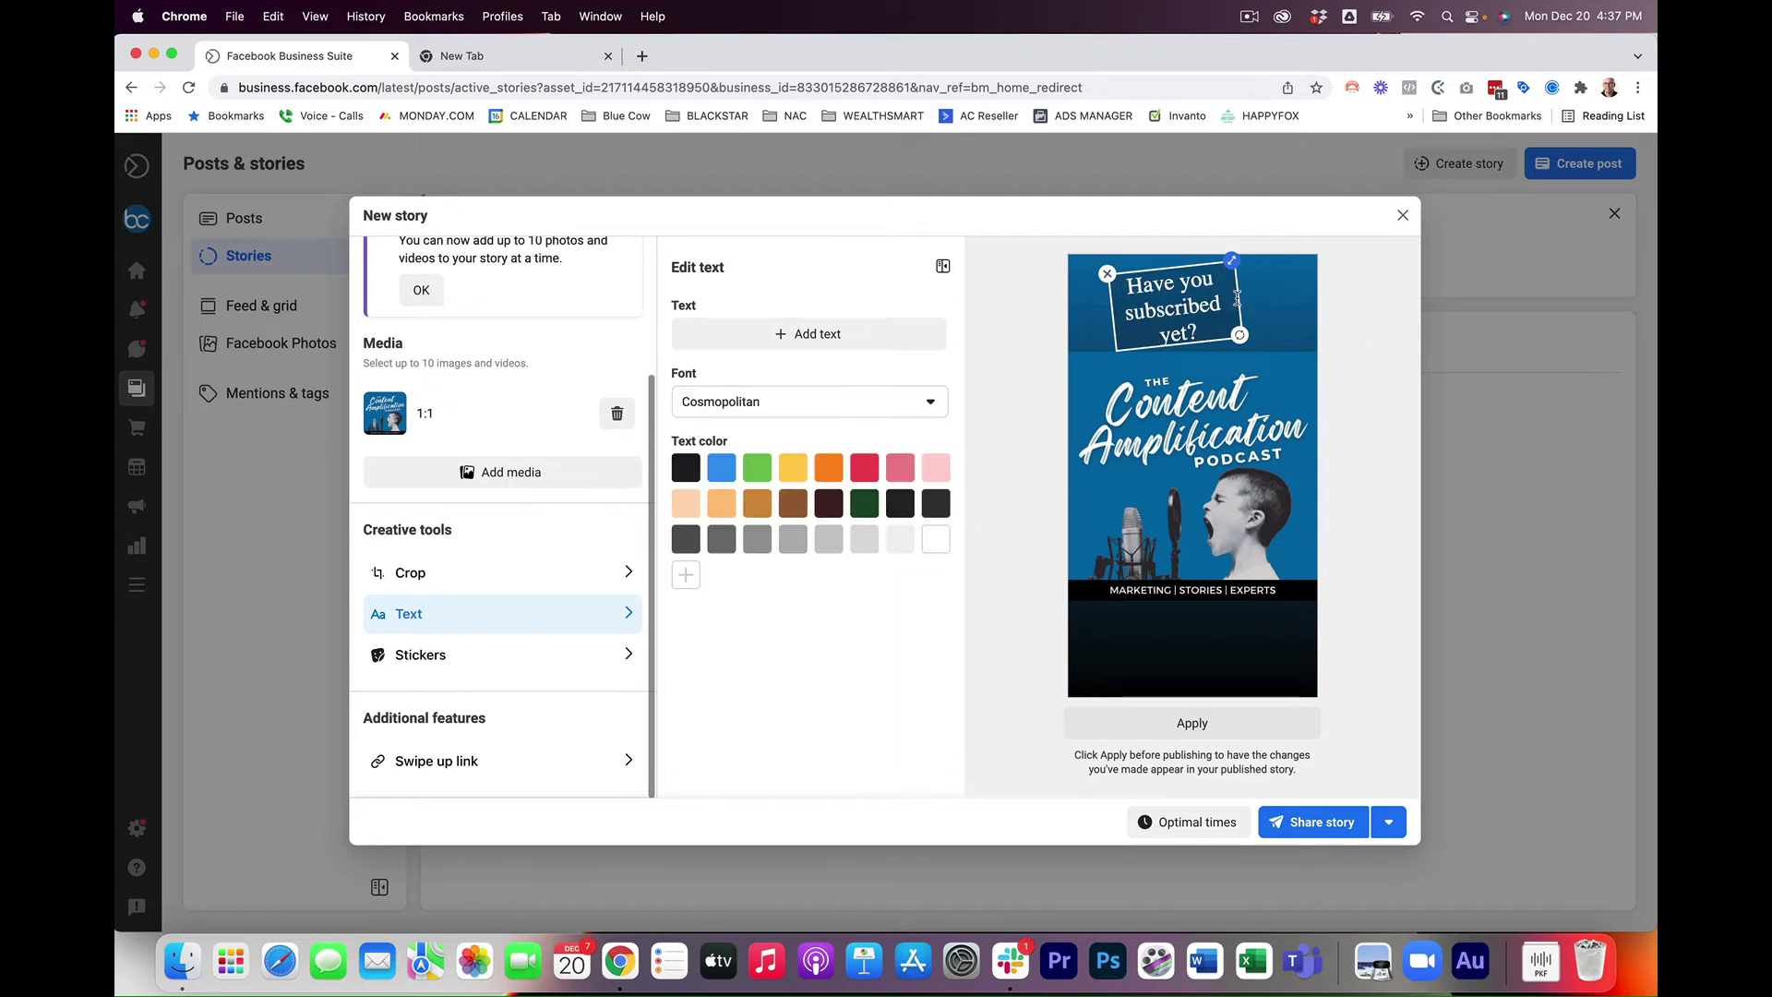
{"action": "mouse_move", "coordinate": [1233, 263]}
{"action": "left_mouse_down"}
{"action": "mouse_move", "coordinate": [1301, 251]}
{"action": "mouse_move", "coordinate": [1238, 289]}
{"action": "left_mouse_up"}
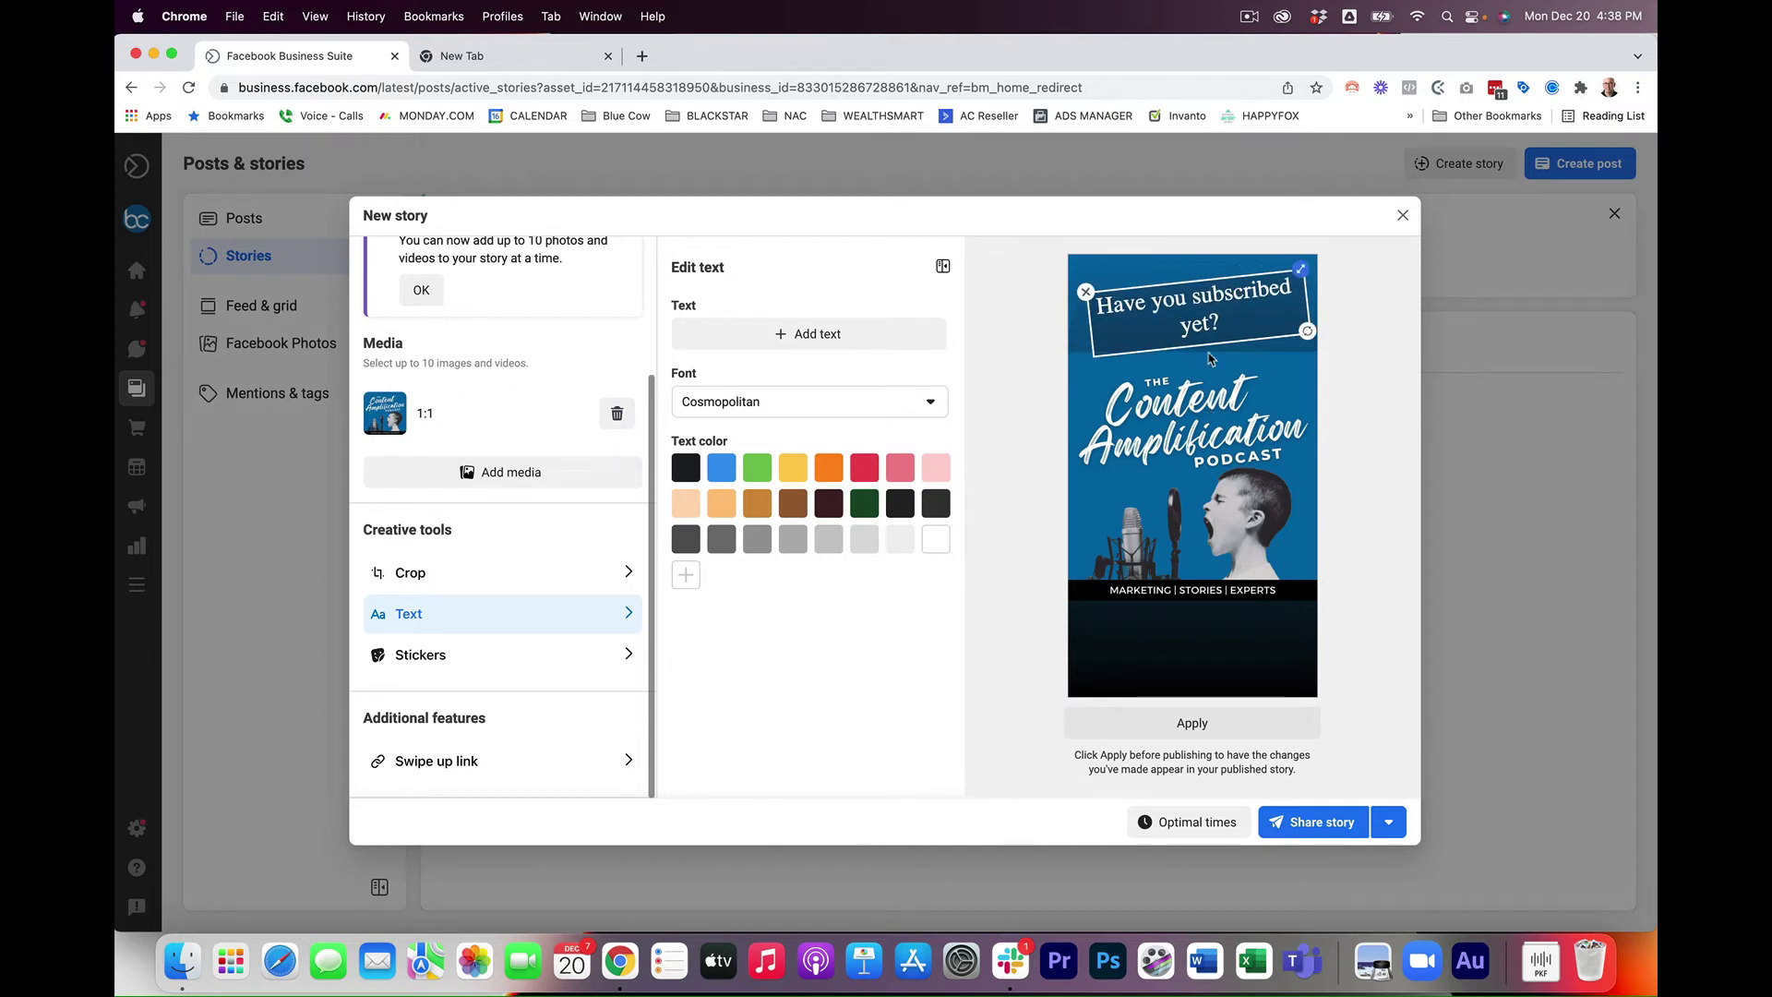
{"action": "left_click", "coordinate": [782, 403]}
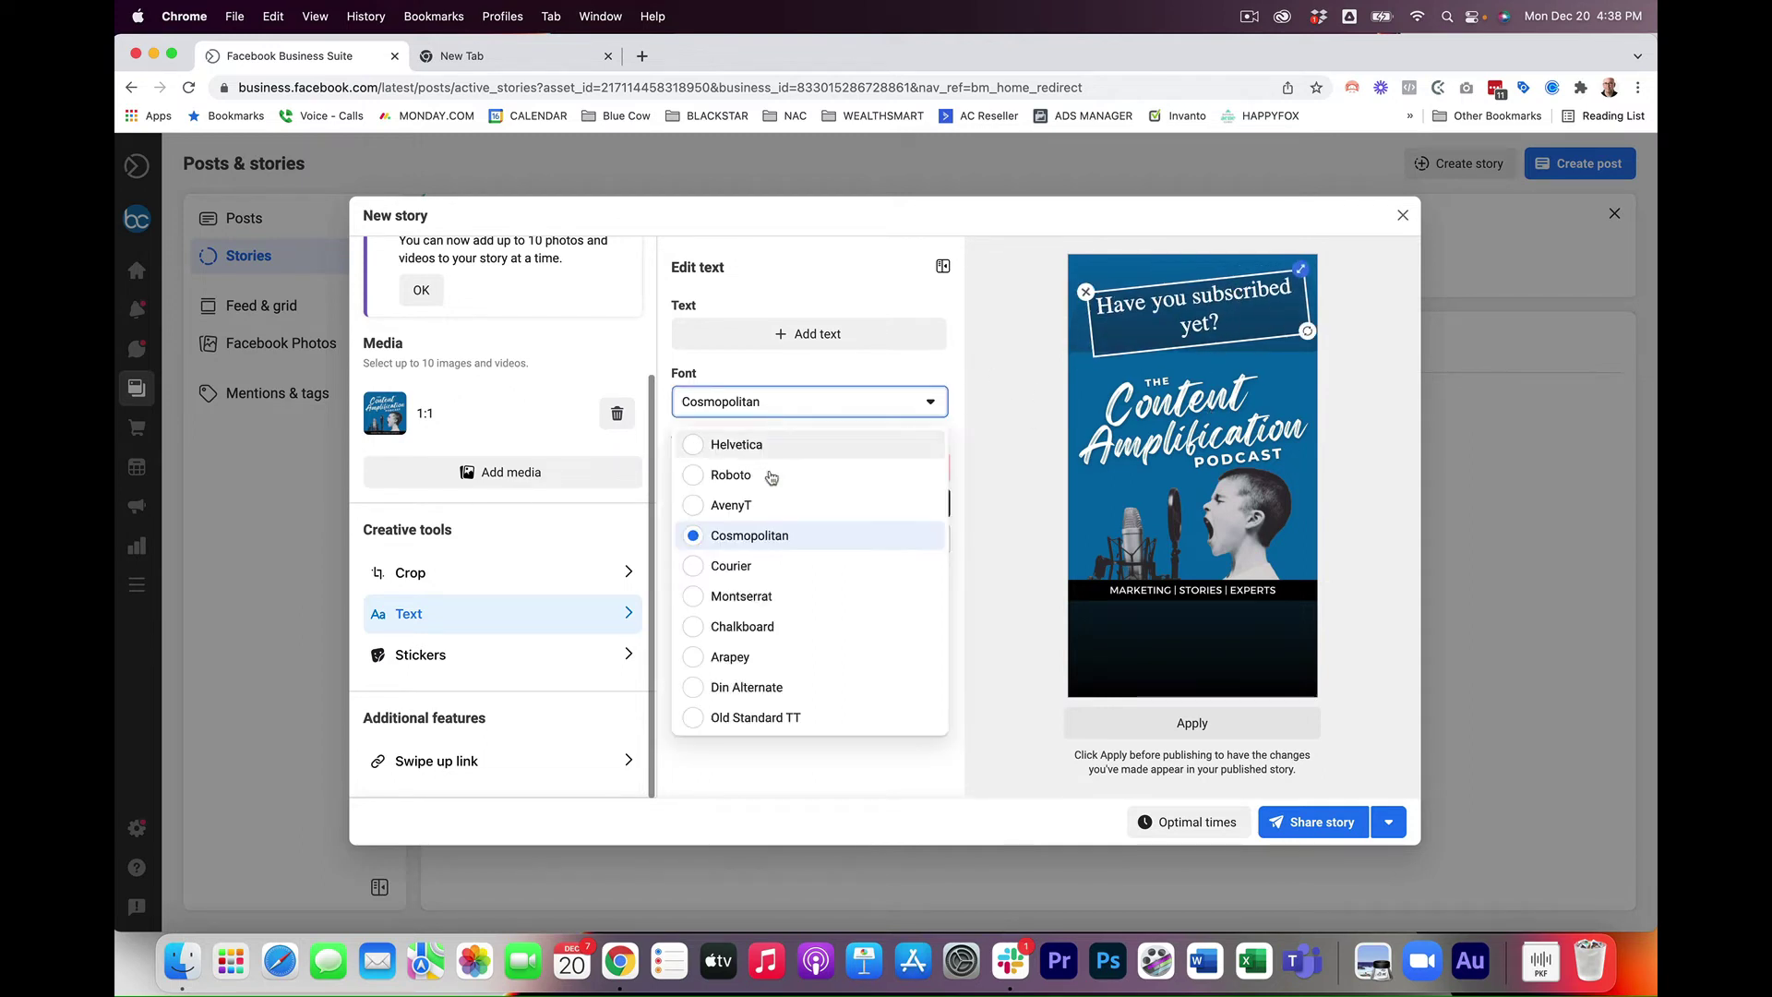
{"action": "left_click", "coordinate": [731, 476]}
{"action": "left_click", "coordinate": [798, 399]}
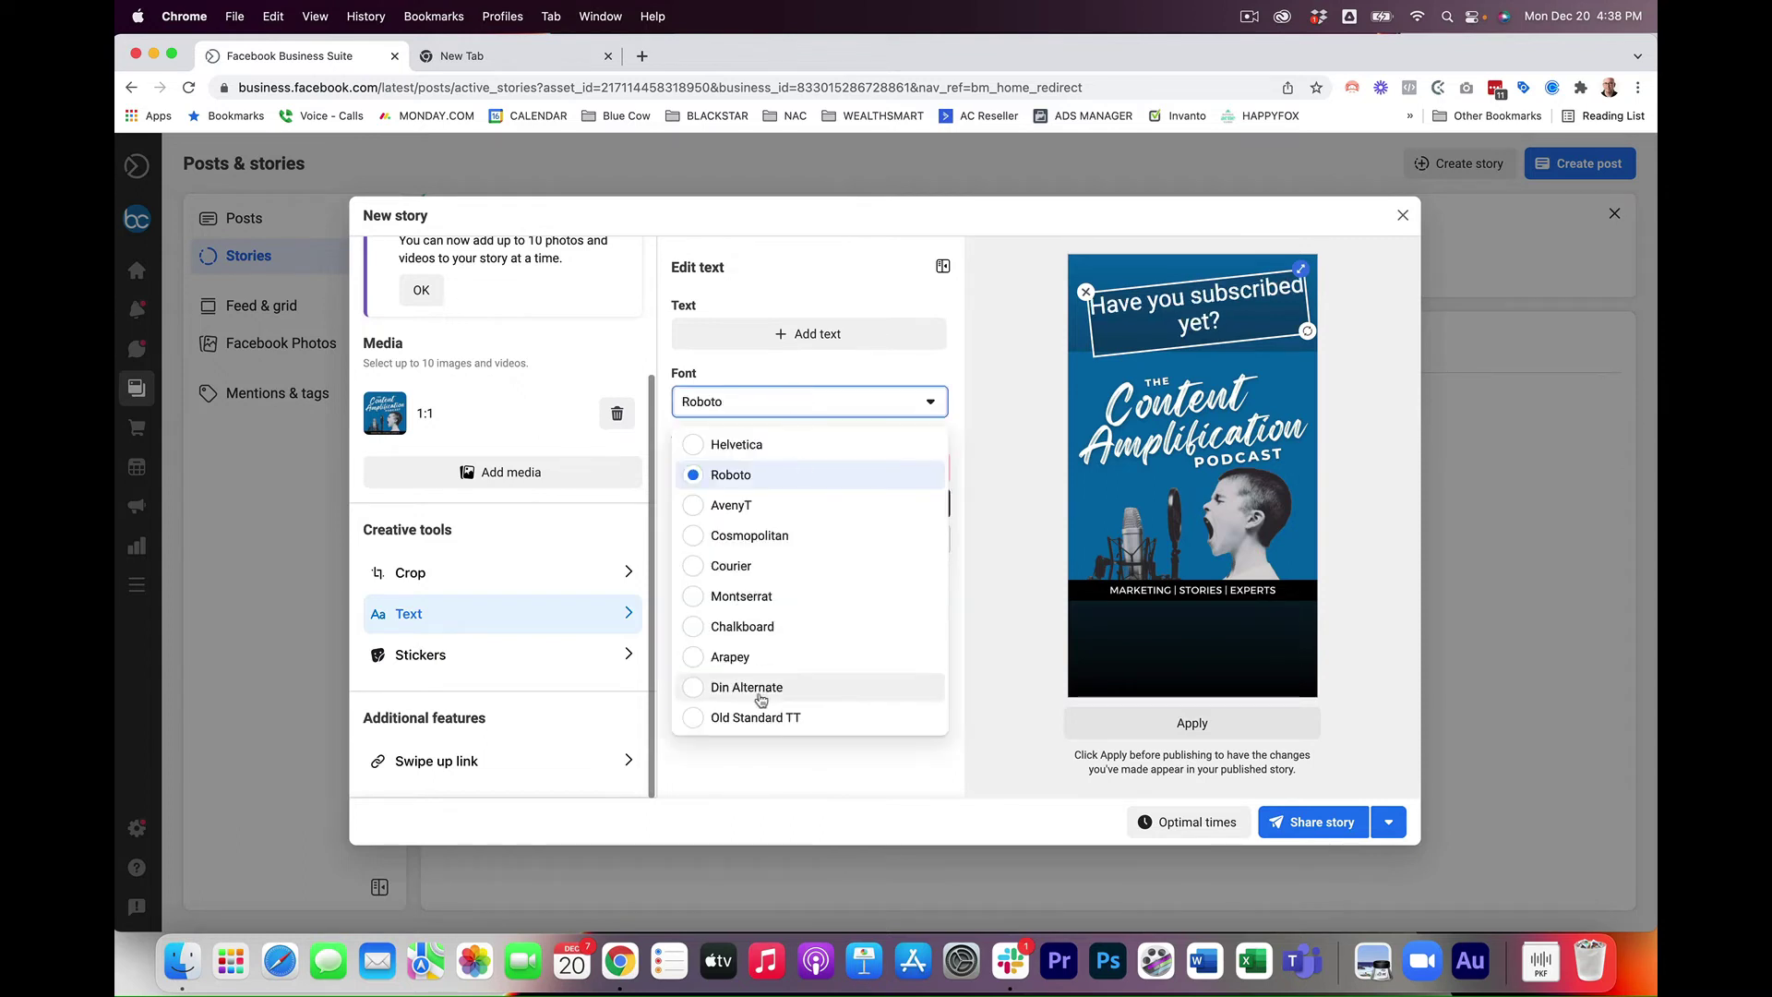
{"action": "left_click", "coordinate": [745, 717]}
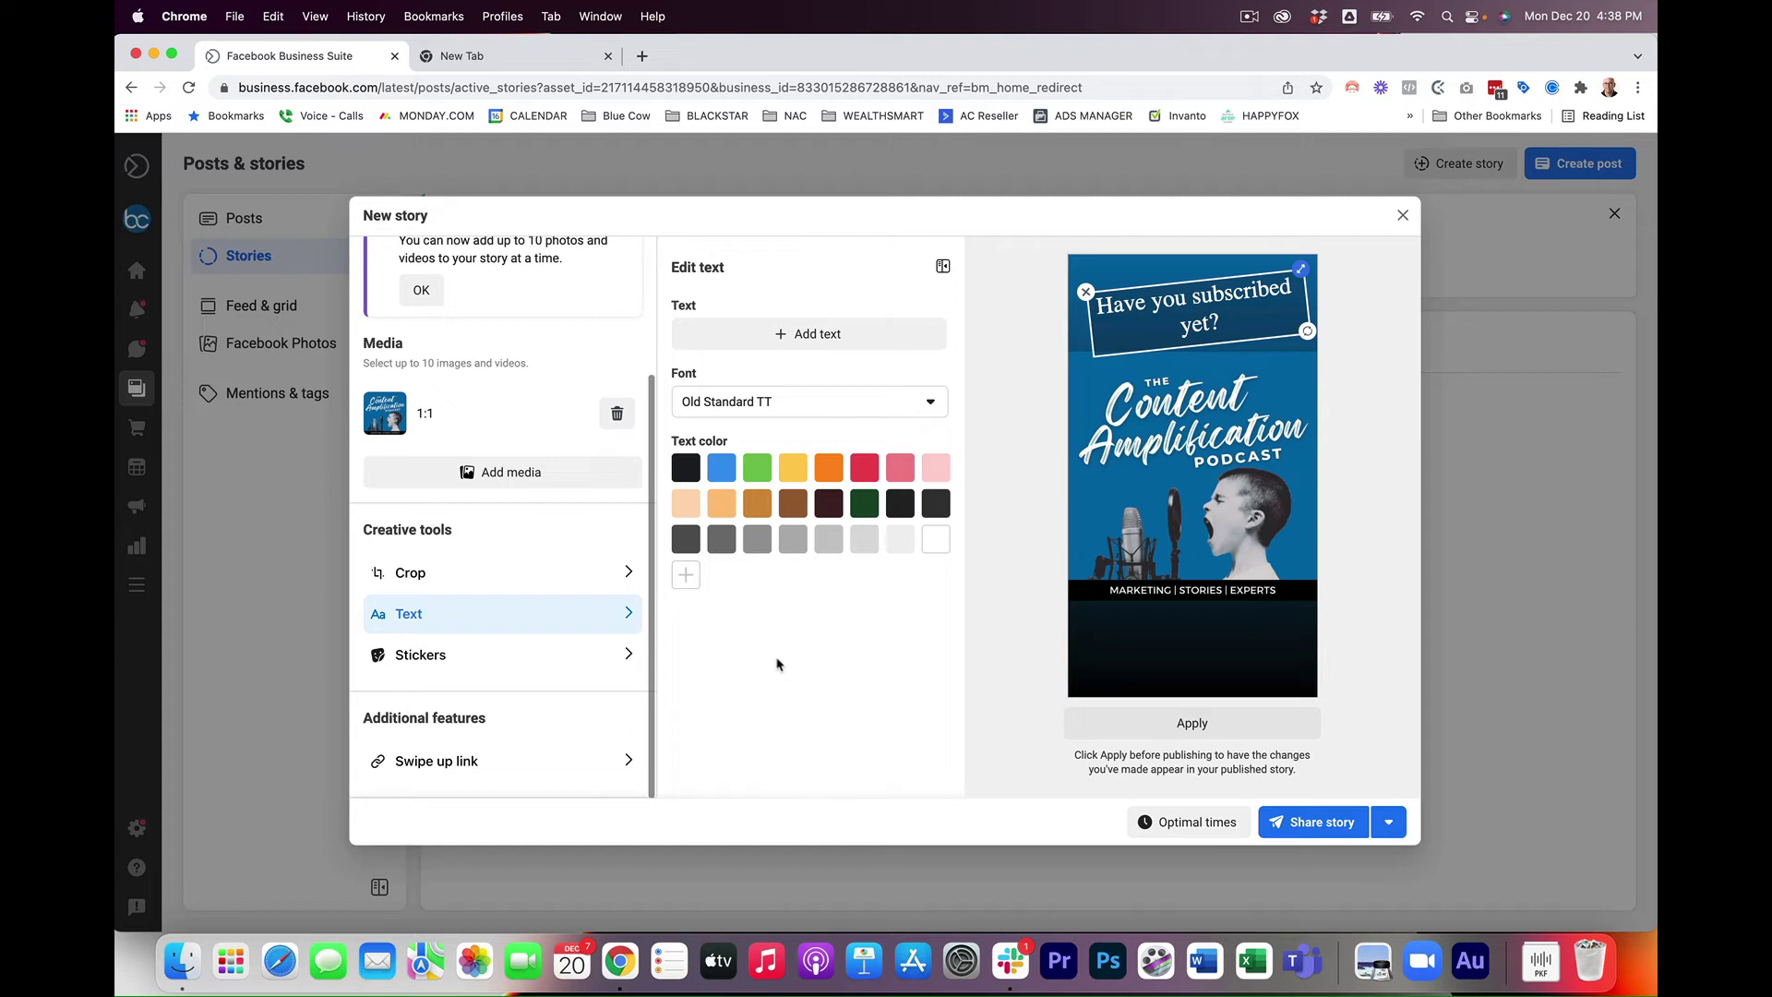
- Place a shrunken thumbs-up sticker in the dark band at the story's bottom
{"action": "left_click", "coordinate": [422, 657]}
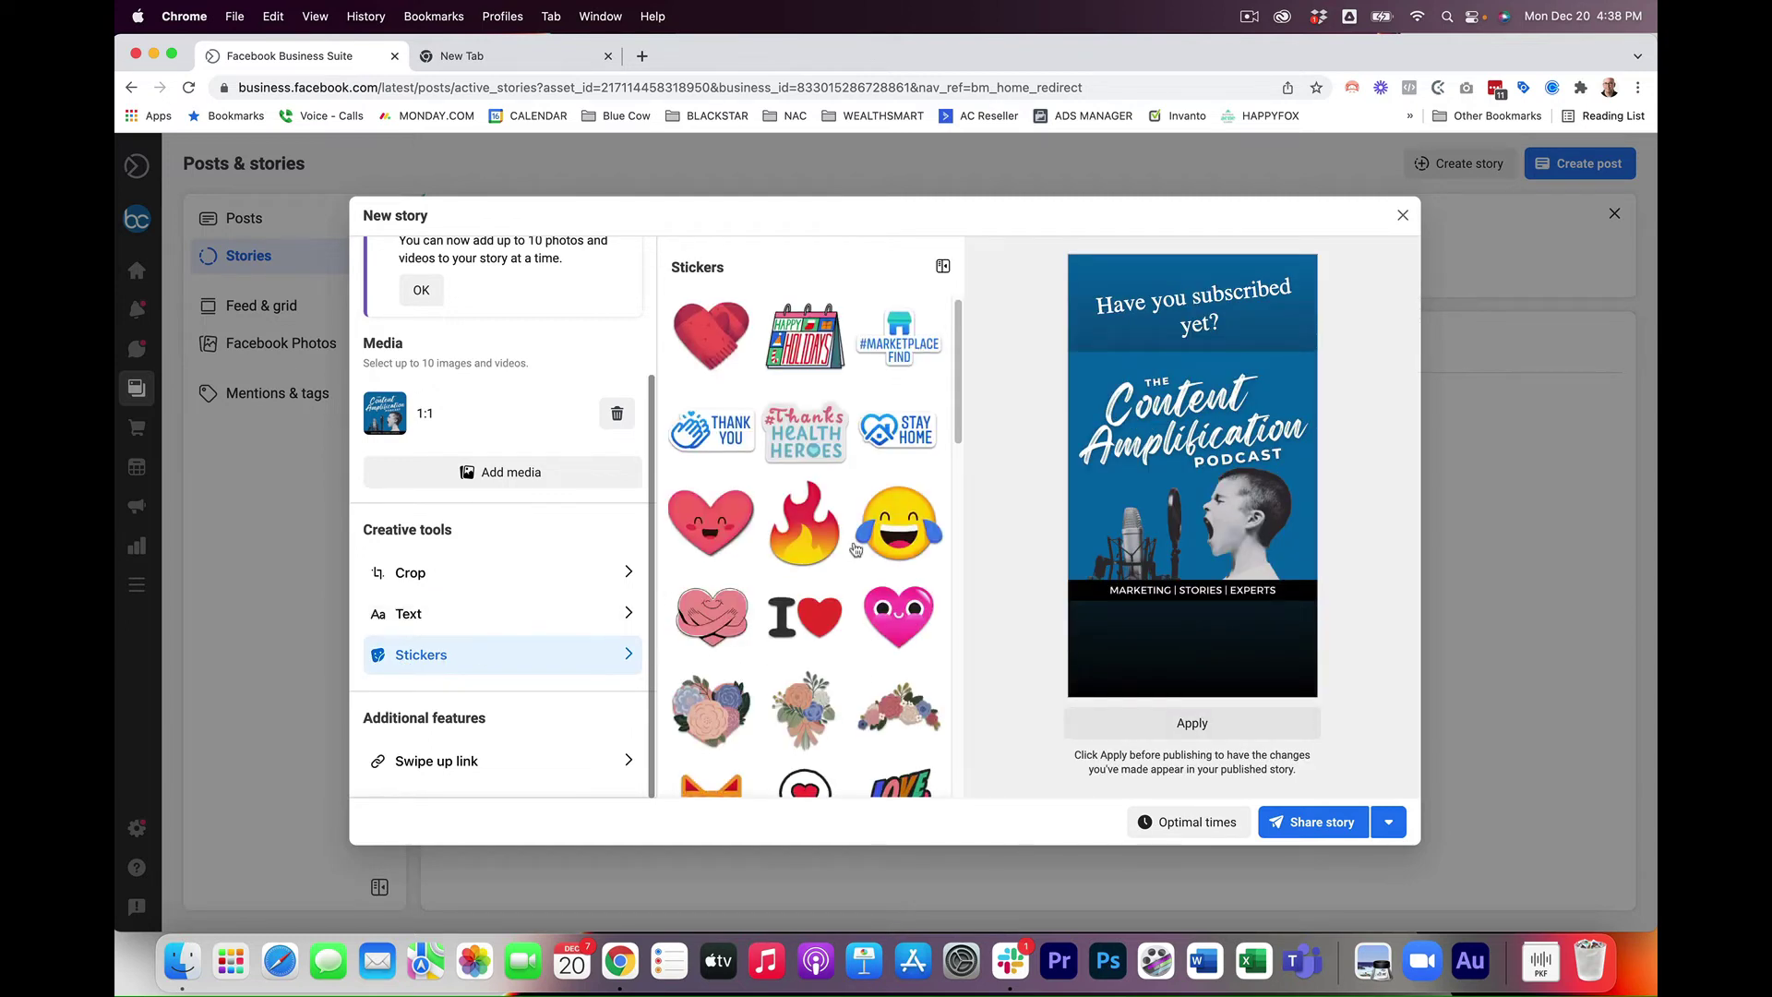
{"action": "scroll", "coordinate": [856, 550], "scroll_direction": "down", "scroll_amount": 5}
{"action": "scroll", "coordinate": [856, 550], "scroll_direction": "up", "scroll_amount": 5}
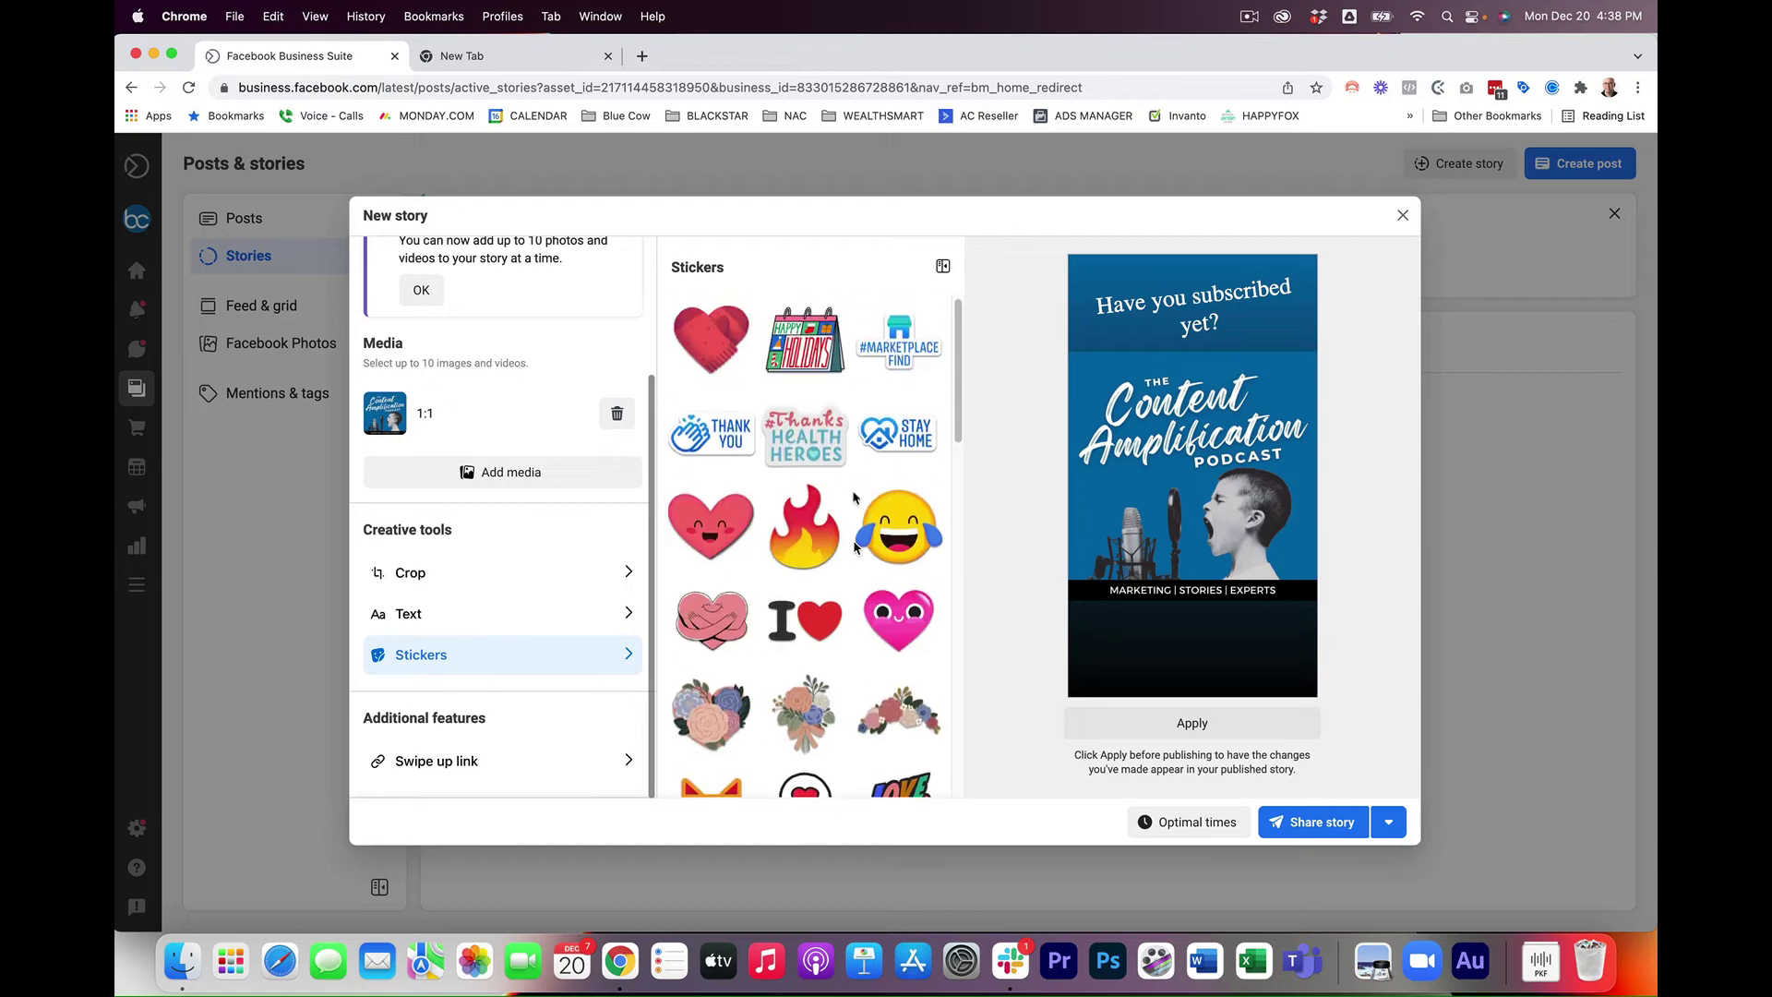
{"action": "scroll", "coordinate": [816, 501], "scroll_direction": "down", "scroll_amount": 10}
{"action": "scroll", "coordinate": [816, 501], "scroll_direction": "up", "scroll_amount": 10}
{"action": "scroll", "coordinate": [813, 555], "scroll_direction": "down", "scroll_amount": 3}
{"action": "left_click", "coordinate": [814, 555]}
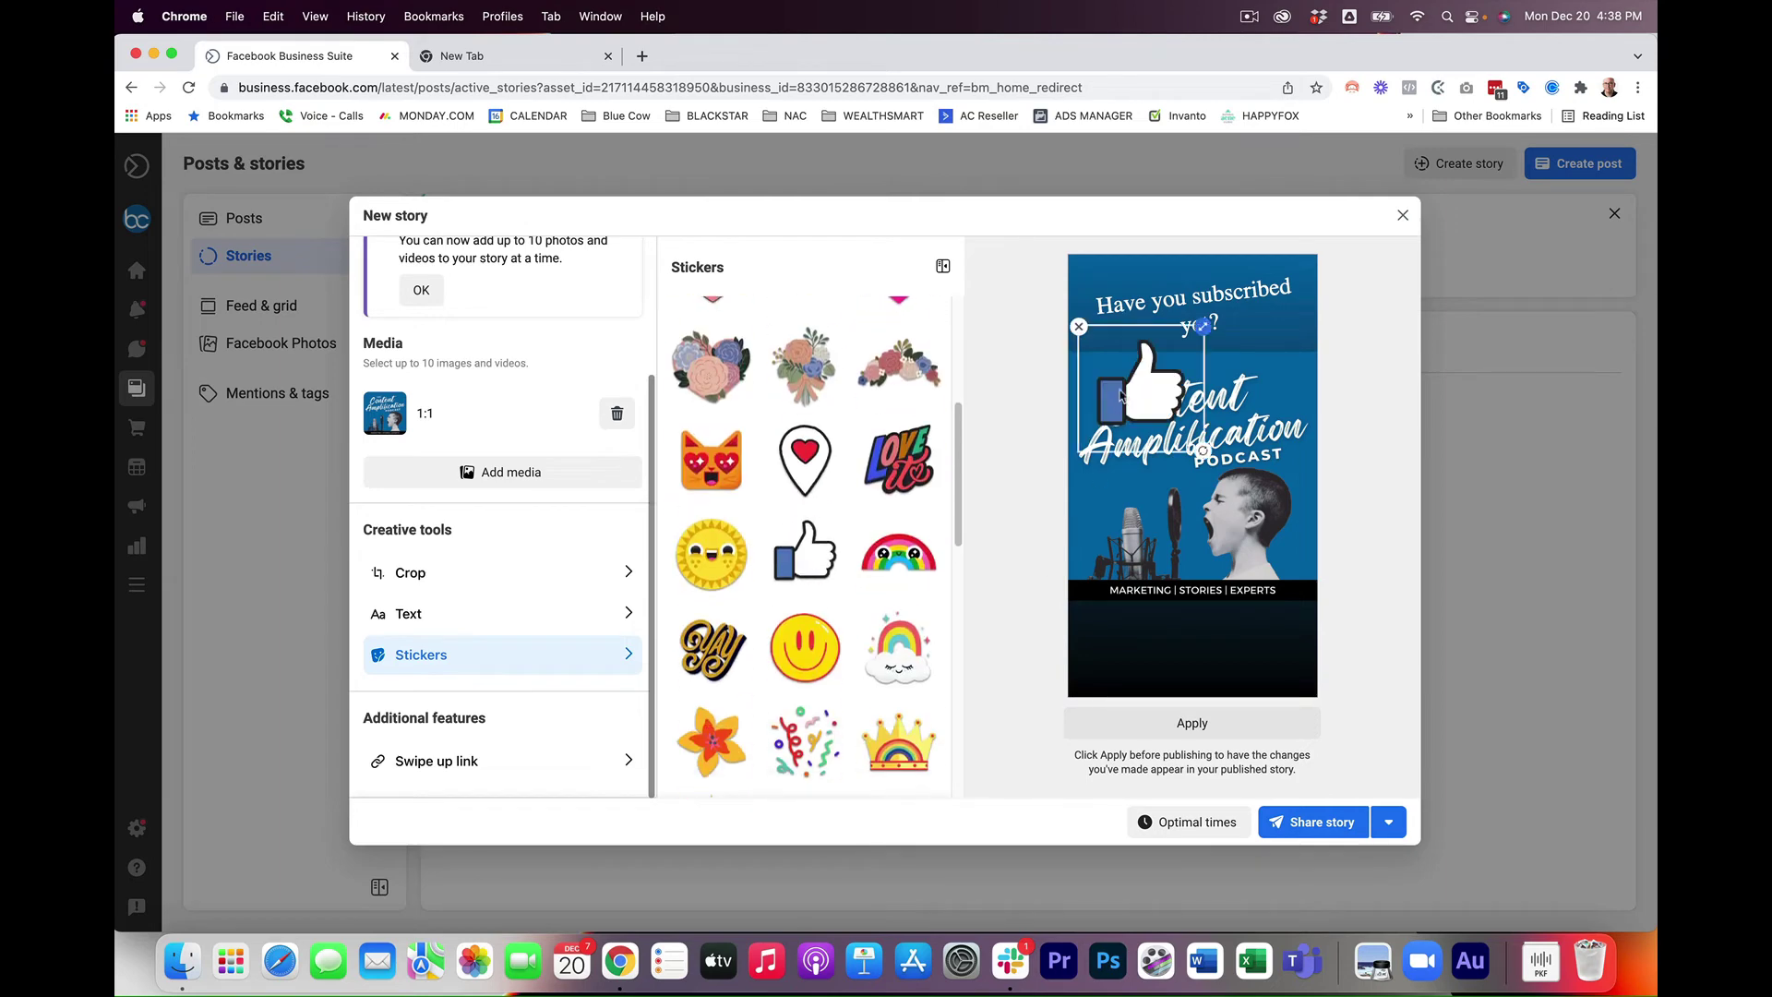
{"action": "left_click_drag", "start_coordinate": [1126, 386], "coordinate": [1178, 639]}
{"action": "left_click_drag", "start_coordinate": [1251, 588], "coordinate": [1192, 642]}
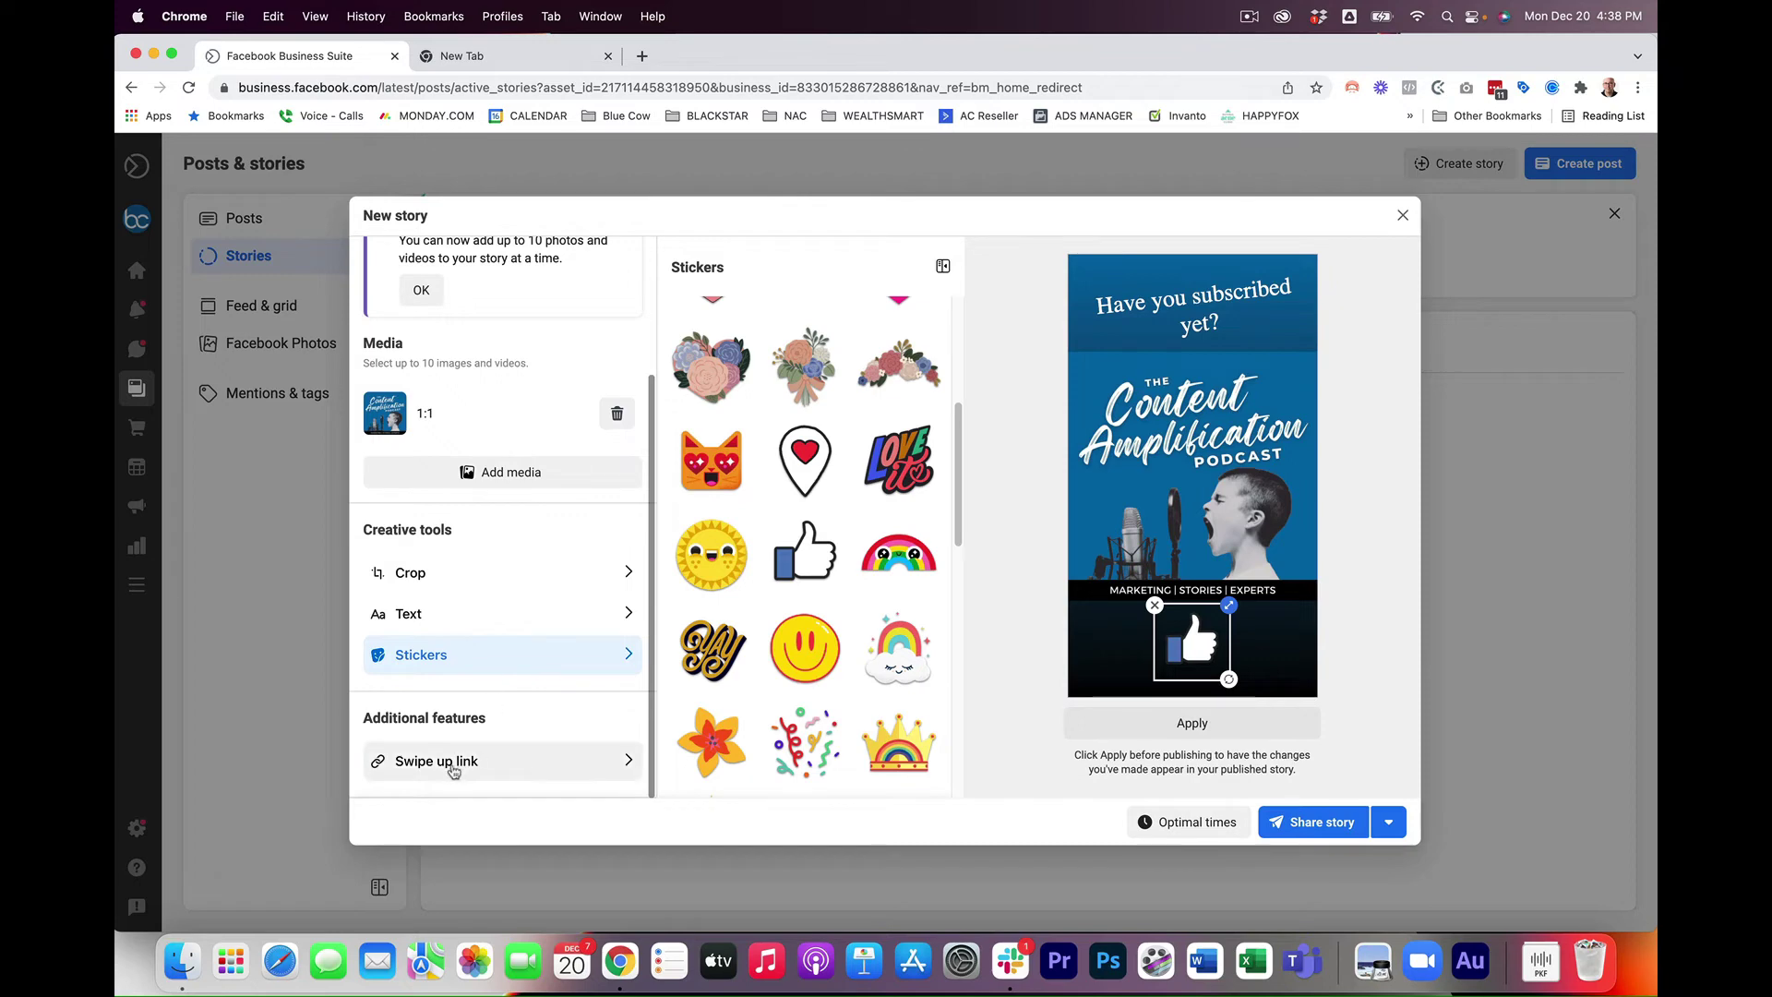
{"action": "left_click", "coordinate": [453, 766]}
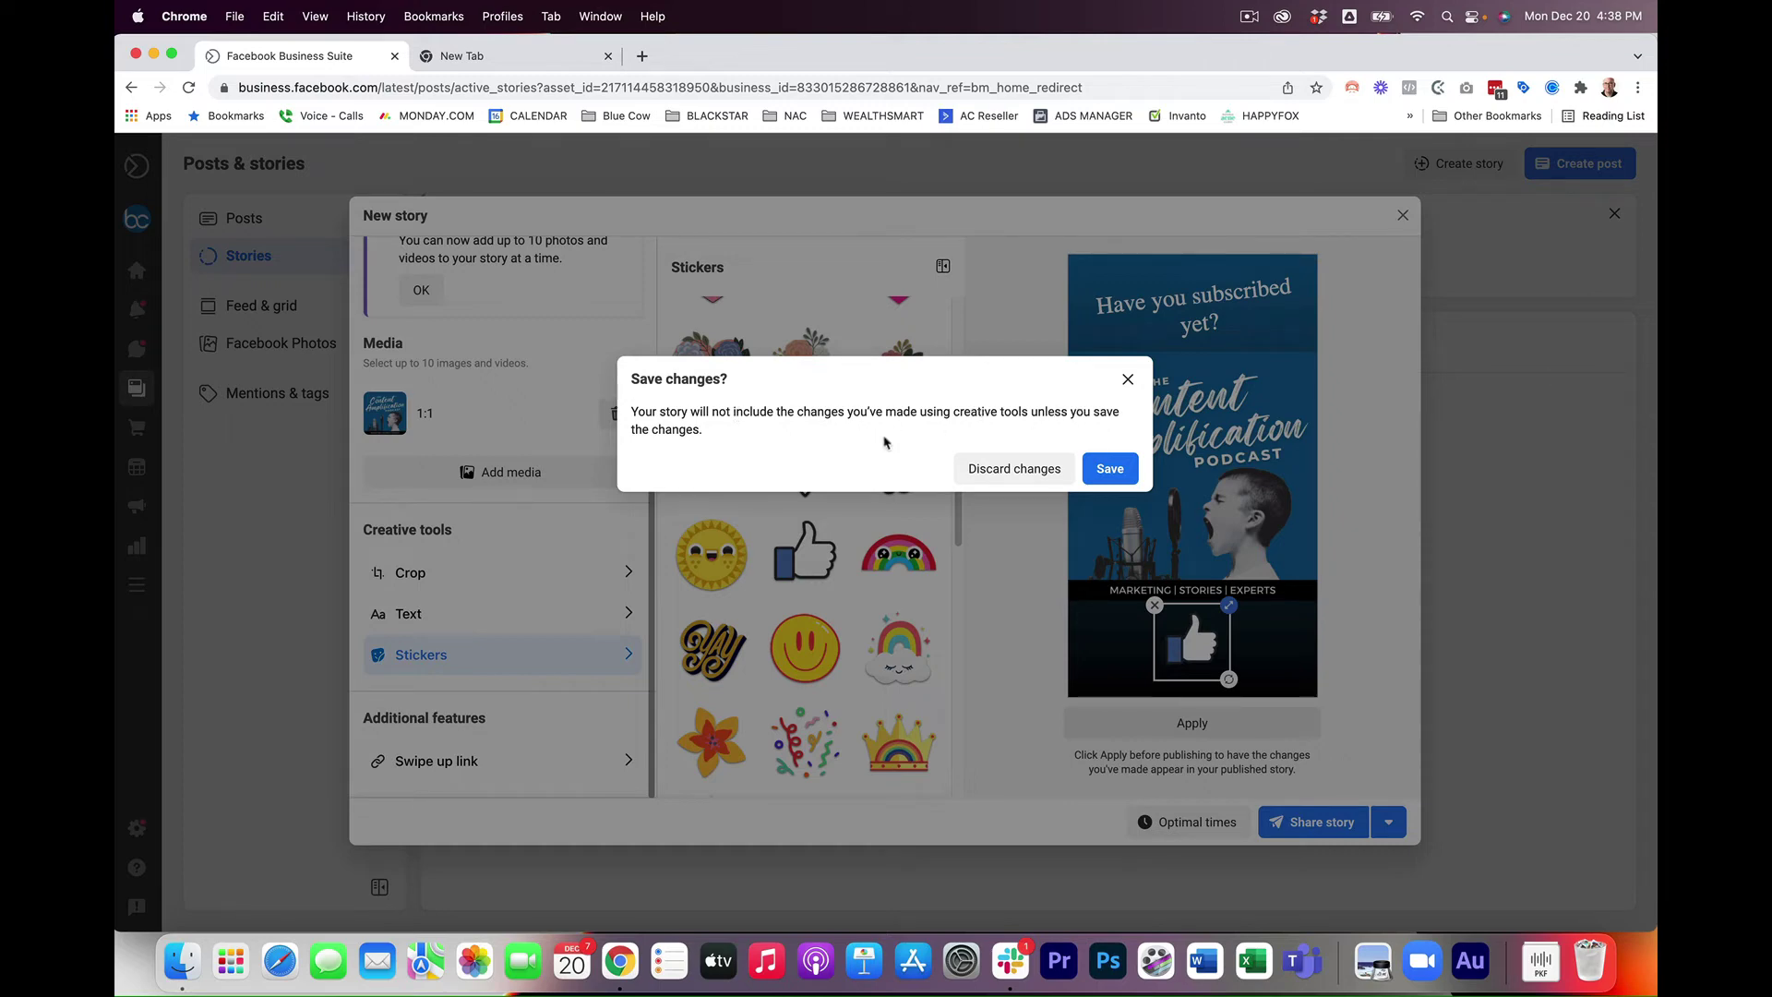
{"action": "left_click", "coordinate": [1111, 468]}
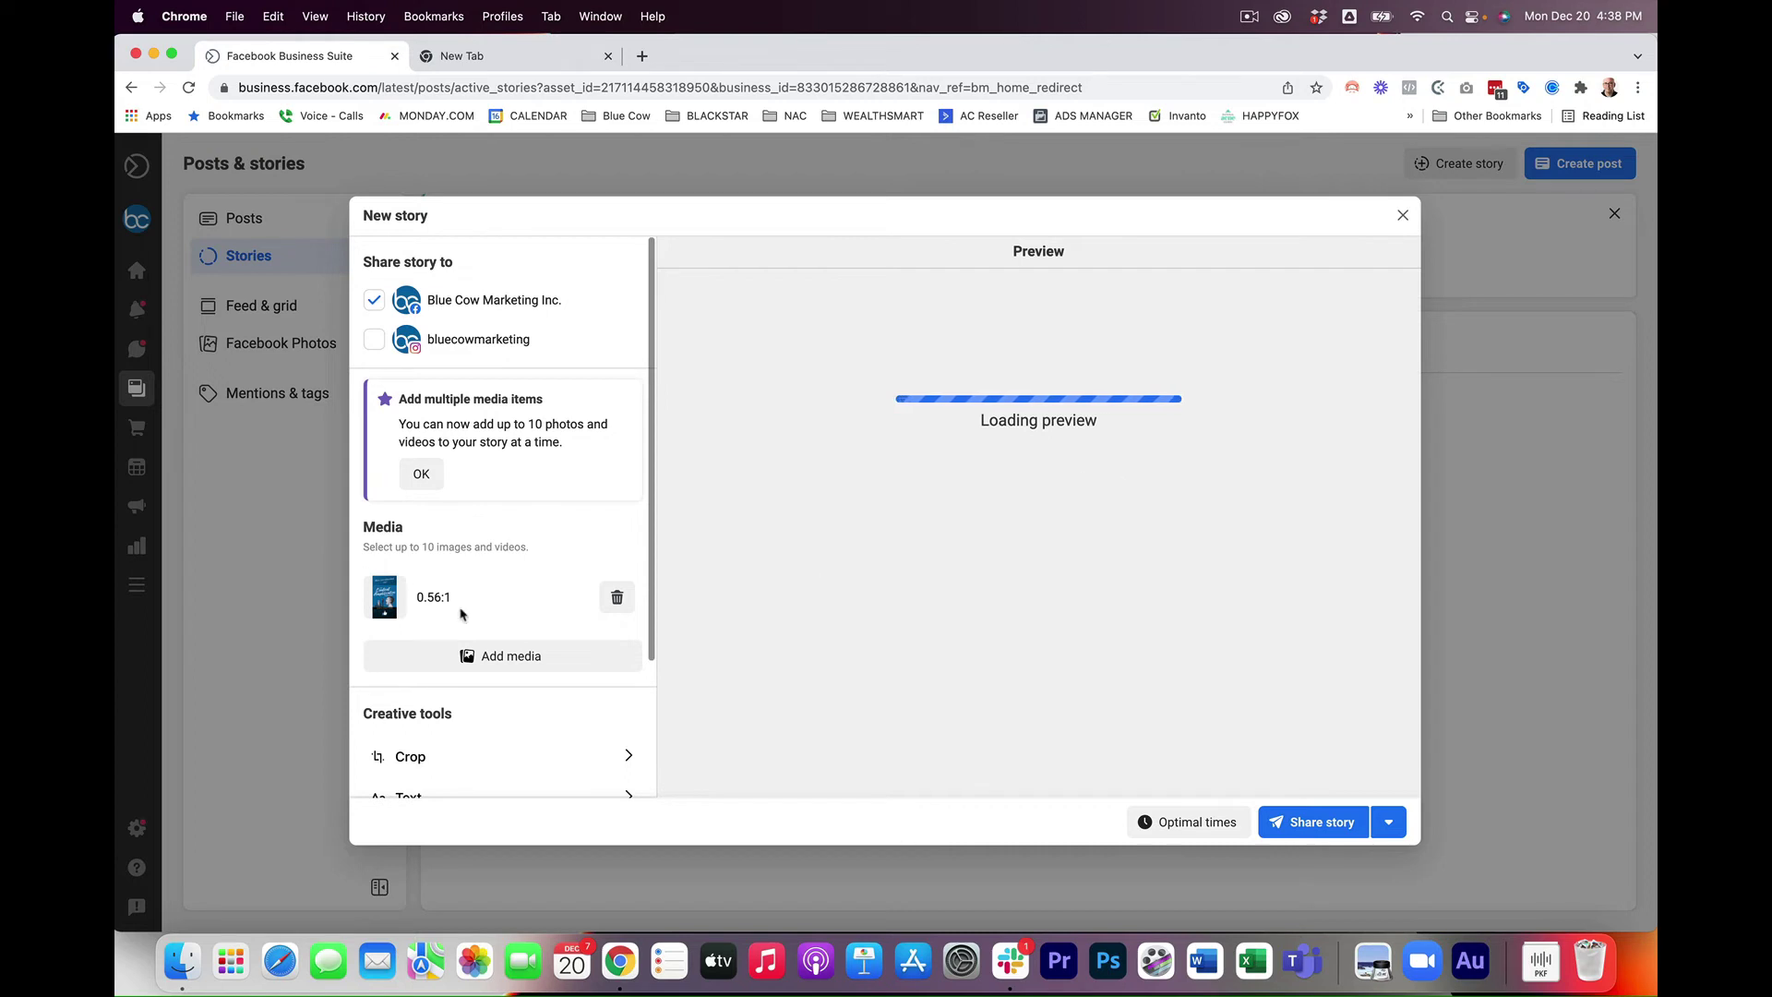
{"action": "scroll", "coordinate": [517, 692], "scroll_direction": "down", "scroll_amount": 4}
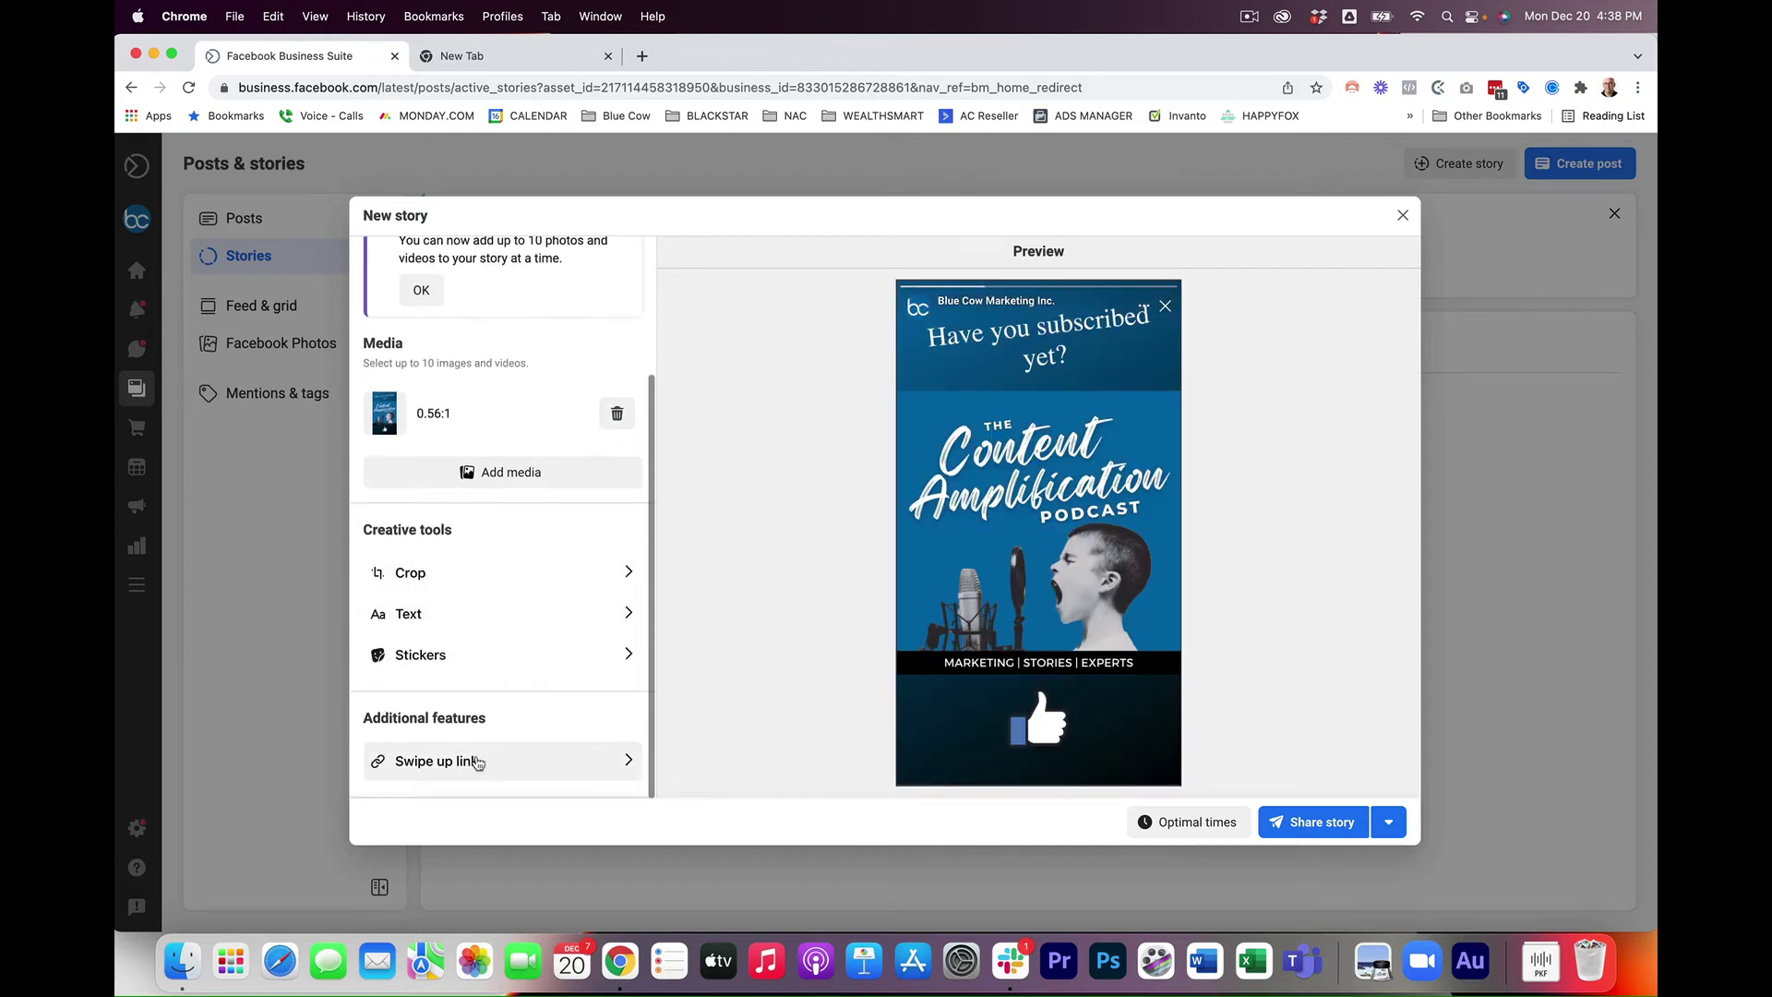
{"action": "left_click", "coordinate": [468, 764]}
{"action": "left_click", "coordinate": [745, 333]}
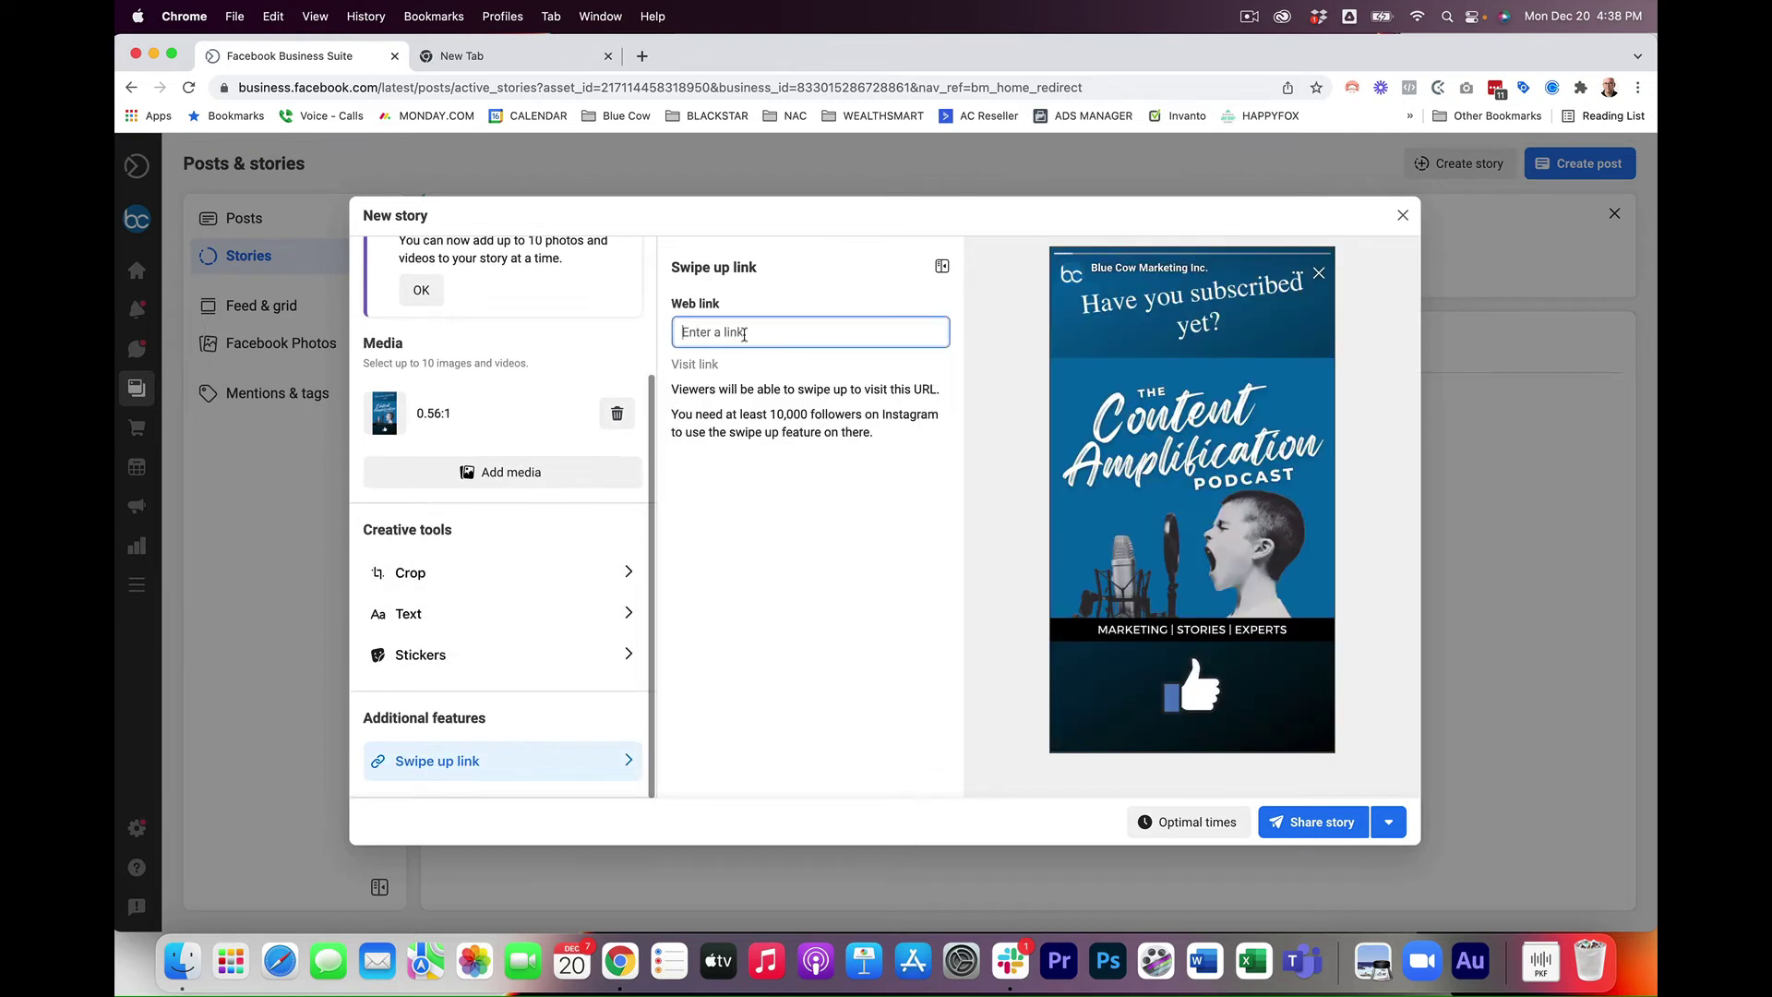
{"action": "type", "text": "https:/"}
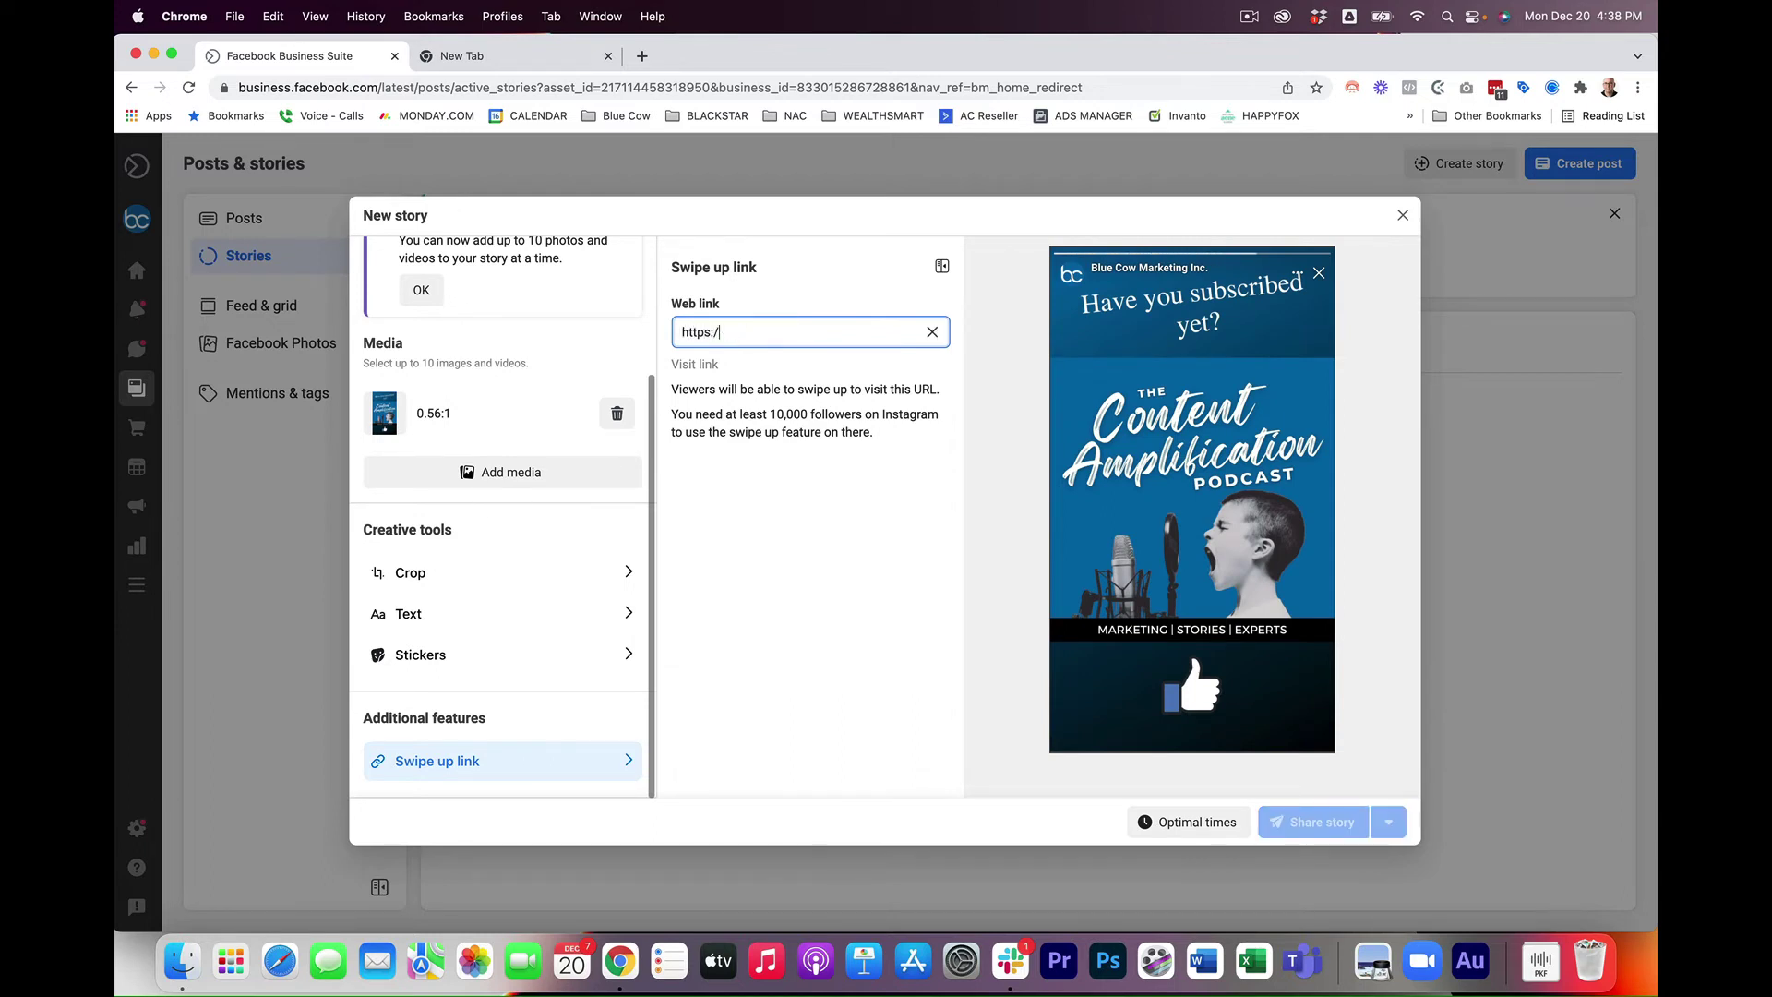
{"action": "type", "text": "/www.pod.co/amplify"}
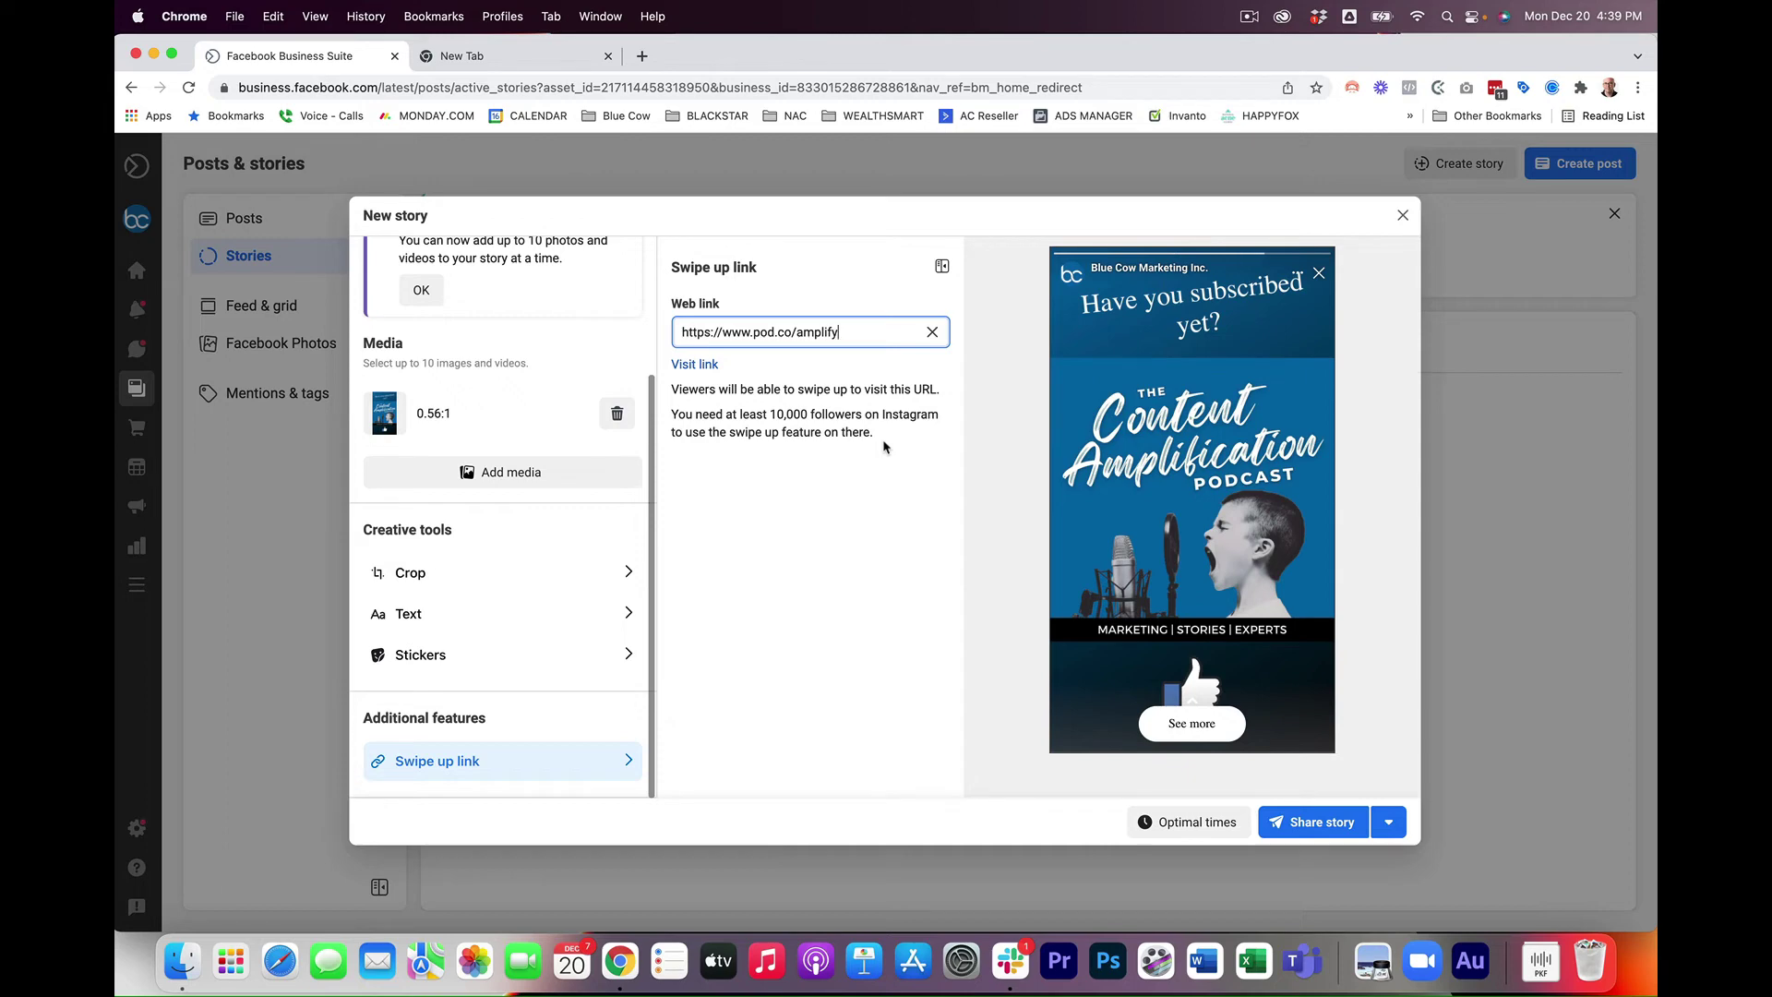
{"action": "scroll", "coordinate": [509, 539], "scroll_direction": "up", "scroll_amount": 4}
{"action": "scroll", "coordinate": [509, 539], "scroll_direction": "down", "scroll_amount": 3}
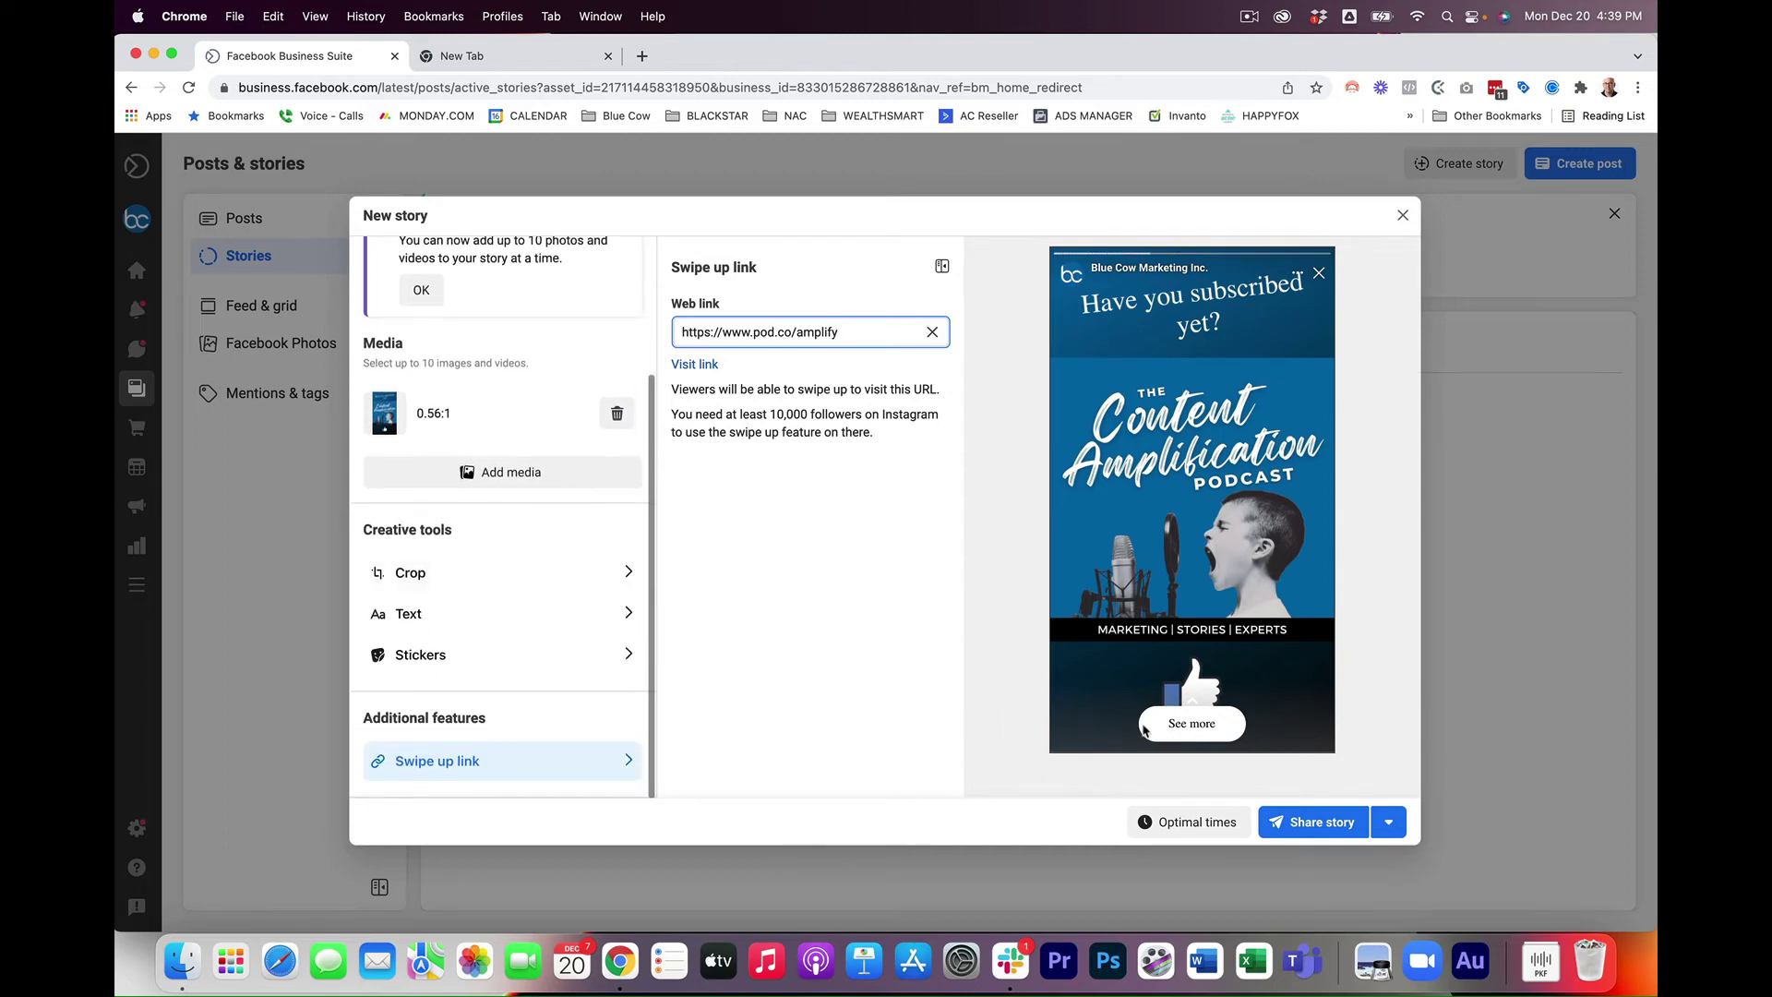
- Share the podcast story and bring up the Feed & grid overview
{"action": "left_click", "coordinate": [1319, 822]}
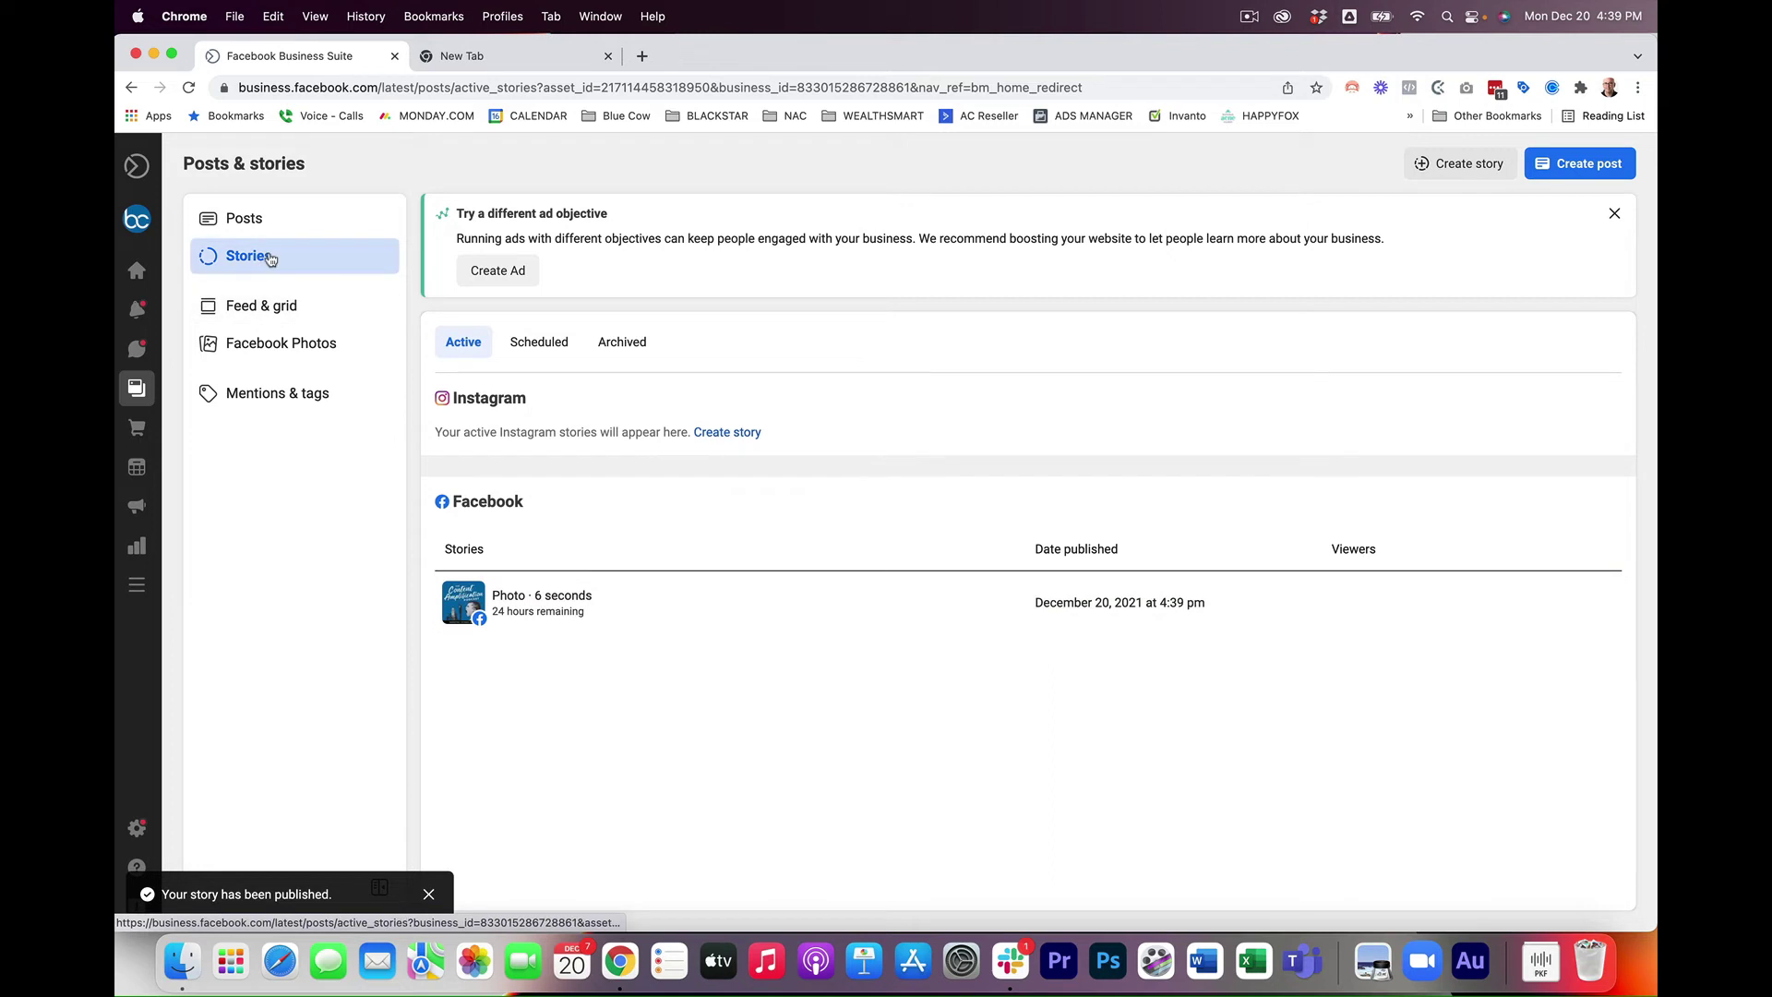
{"action": "left_click", "coordinate": [260, 313]}
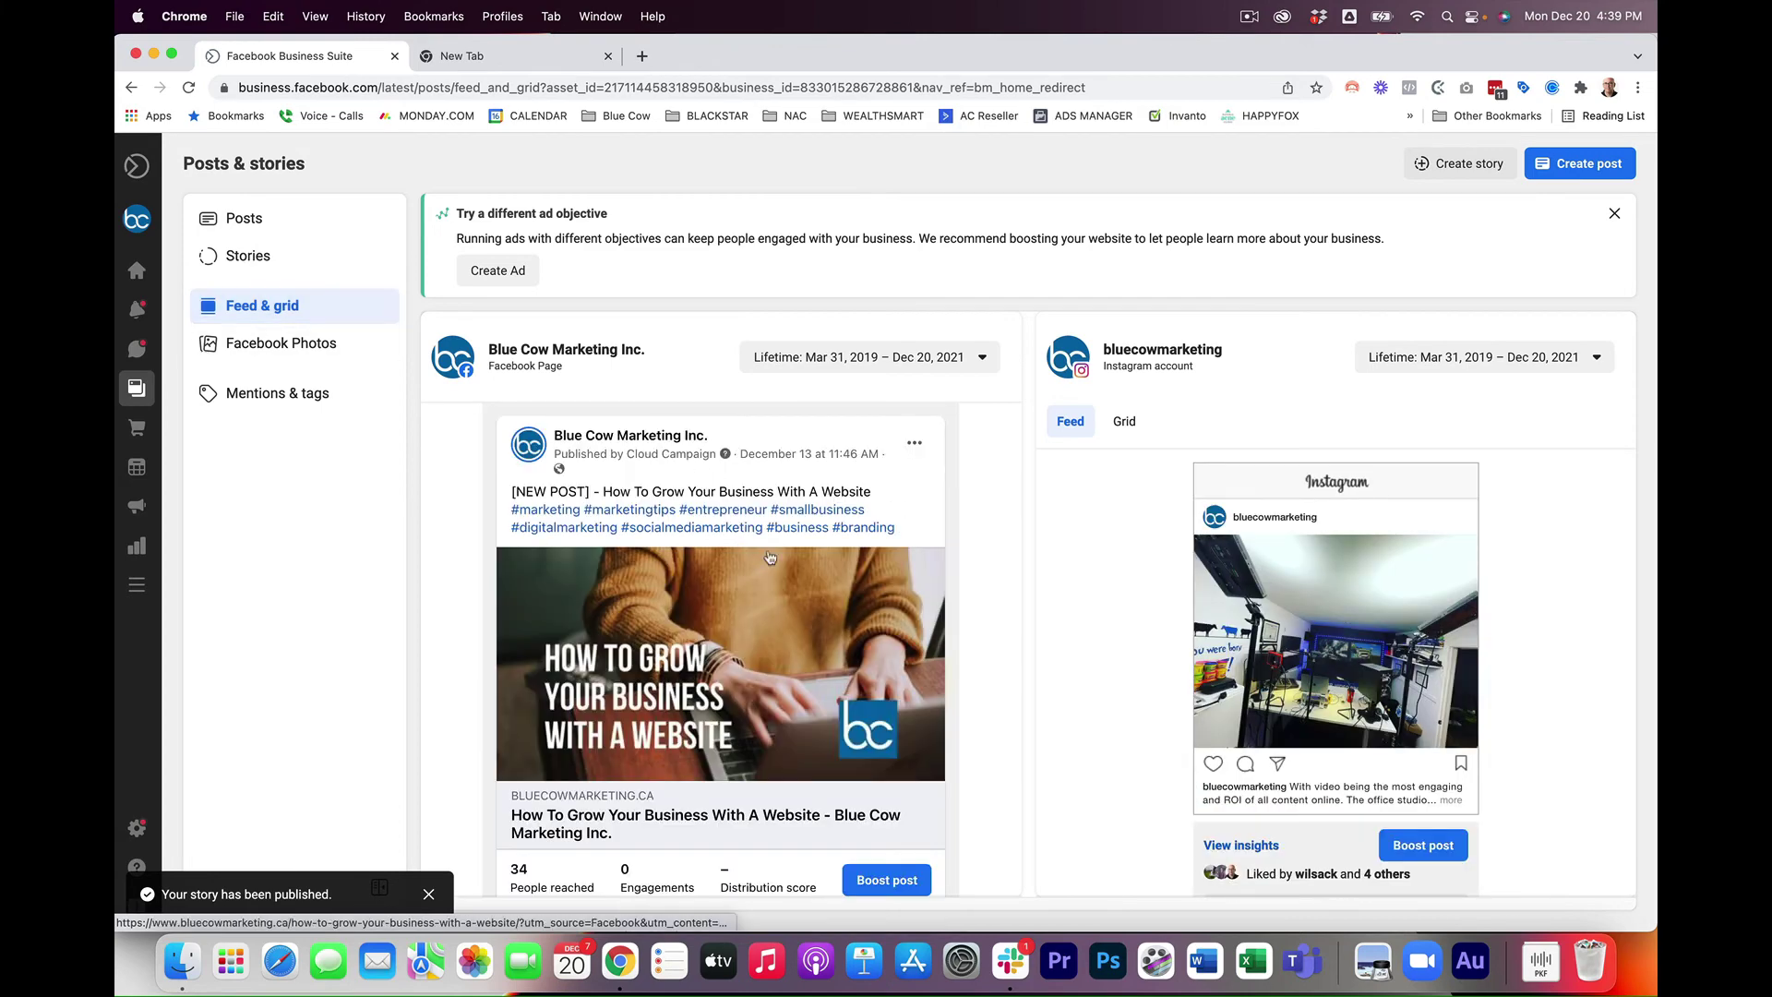
{"action": "scroll", "coordinate": [1414, 714], "scroll_direction": "down", "scroll_amount": 5}
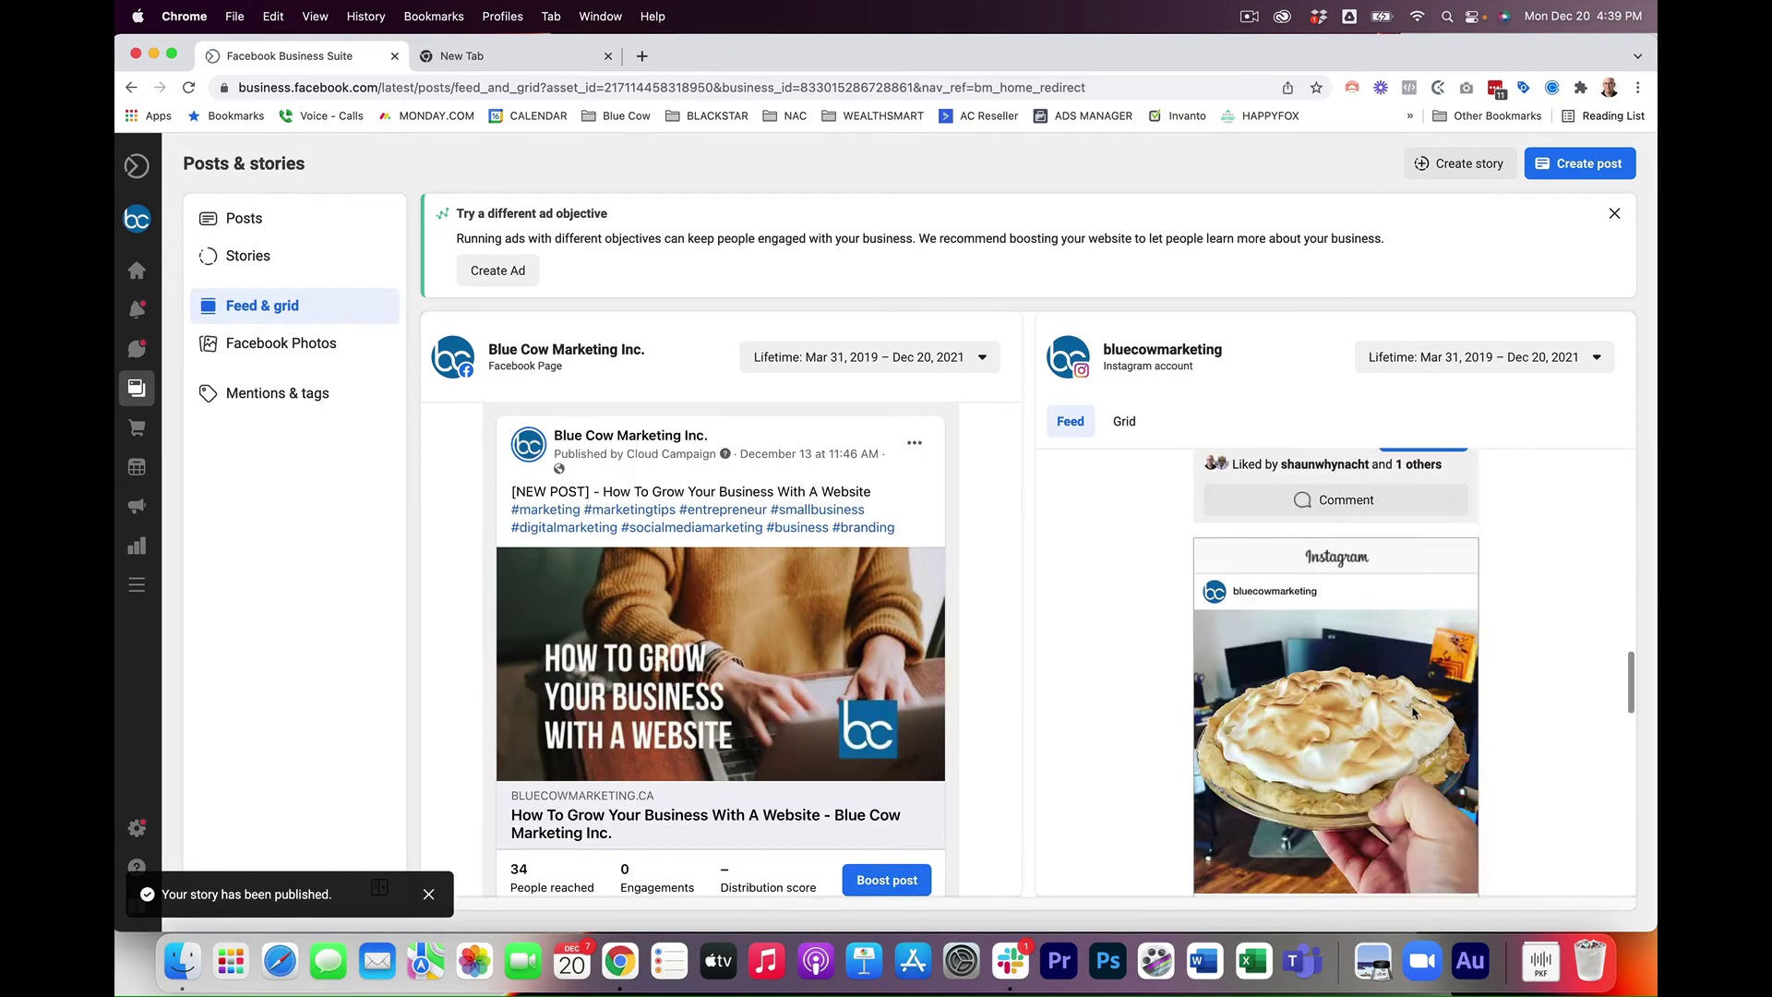
{"action": "scroll", "coordinate": [1413, 714], "scroll_direction": "down", "scroll_amount": 5}
{"action": "scroll", "coordinate": [978, 748], "scroll_direction": "down", "scroll_amount": 1}
{"action": "scroll", "coordinate": [1338, 636], "scroll_direction": "down", "scroll_amount": 10}
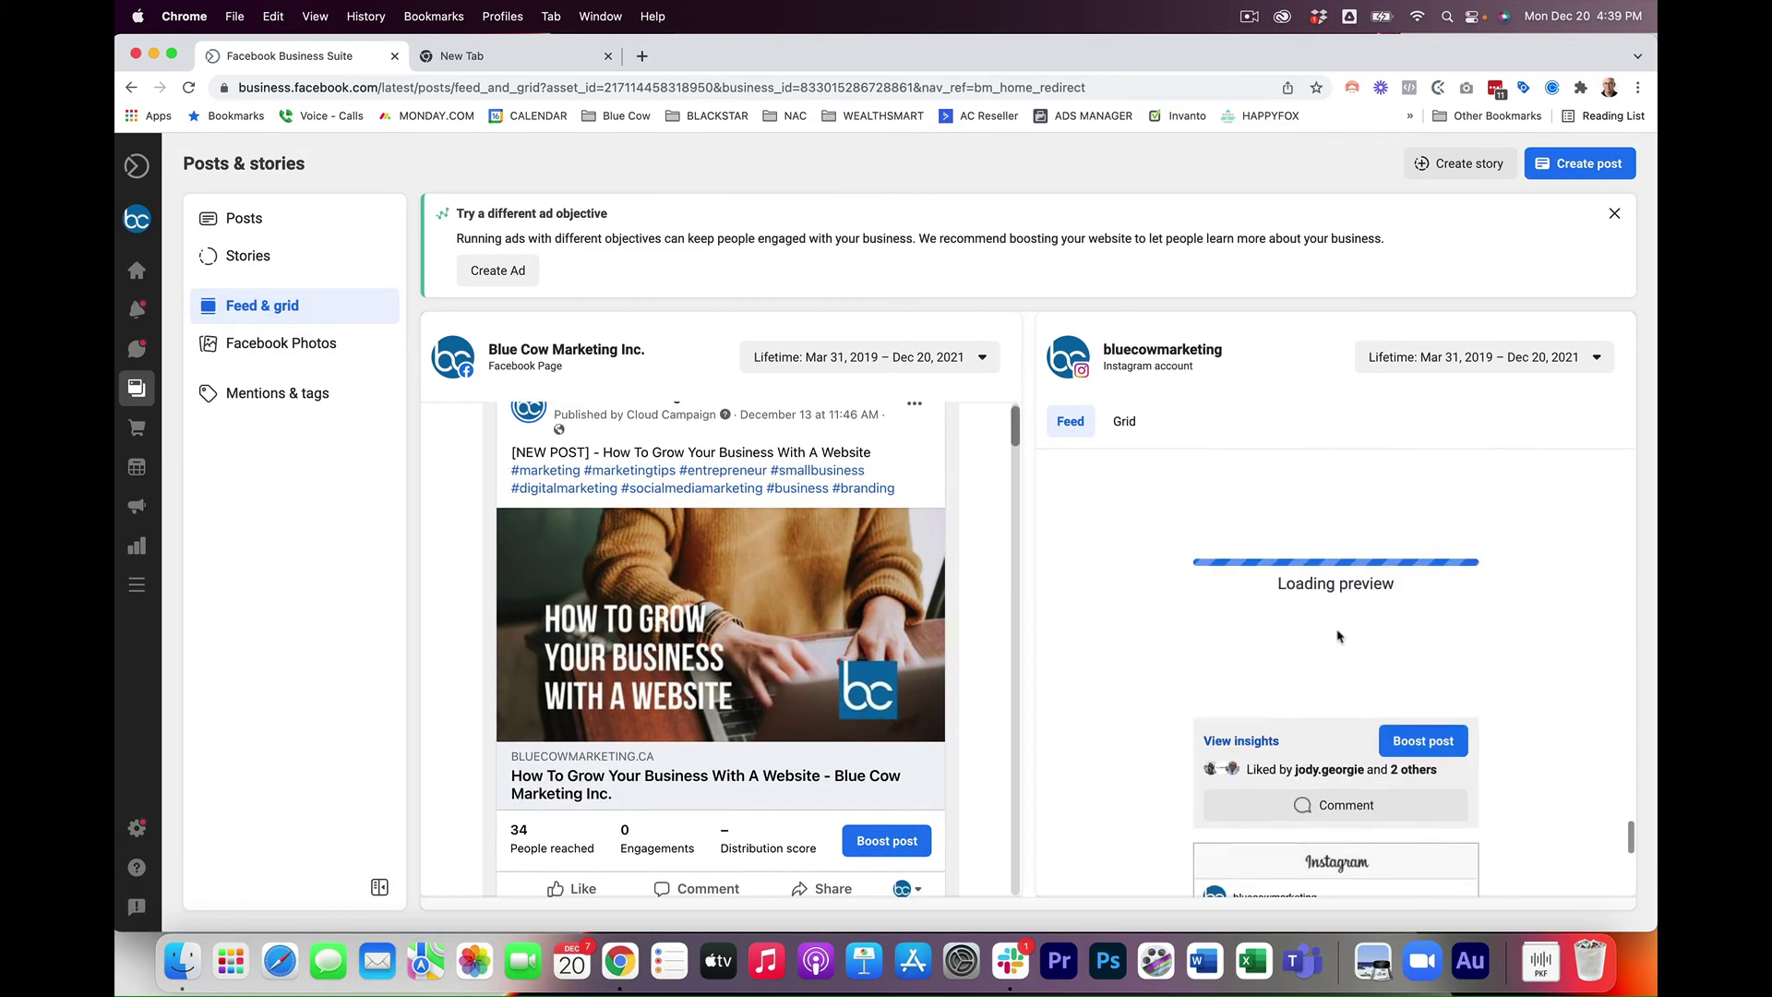
{"action": "scroll", "coordinate": [1338, 636], "scroll_direction": "up", "scroll_amount": 20}
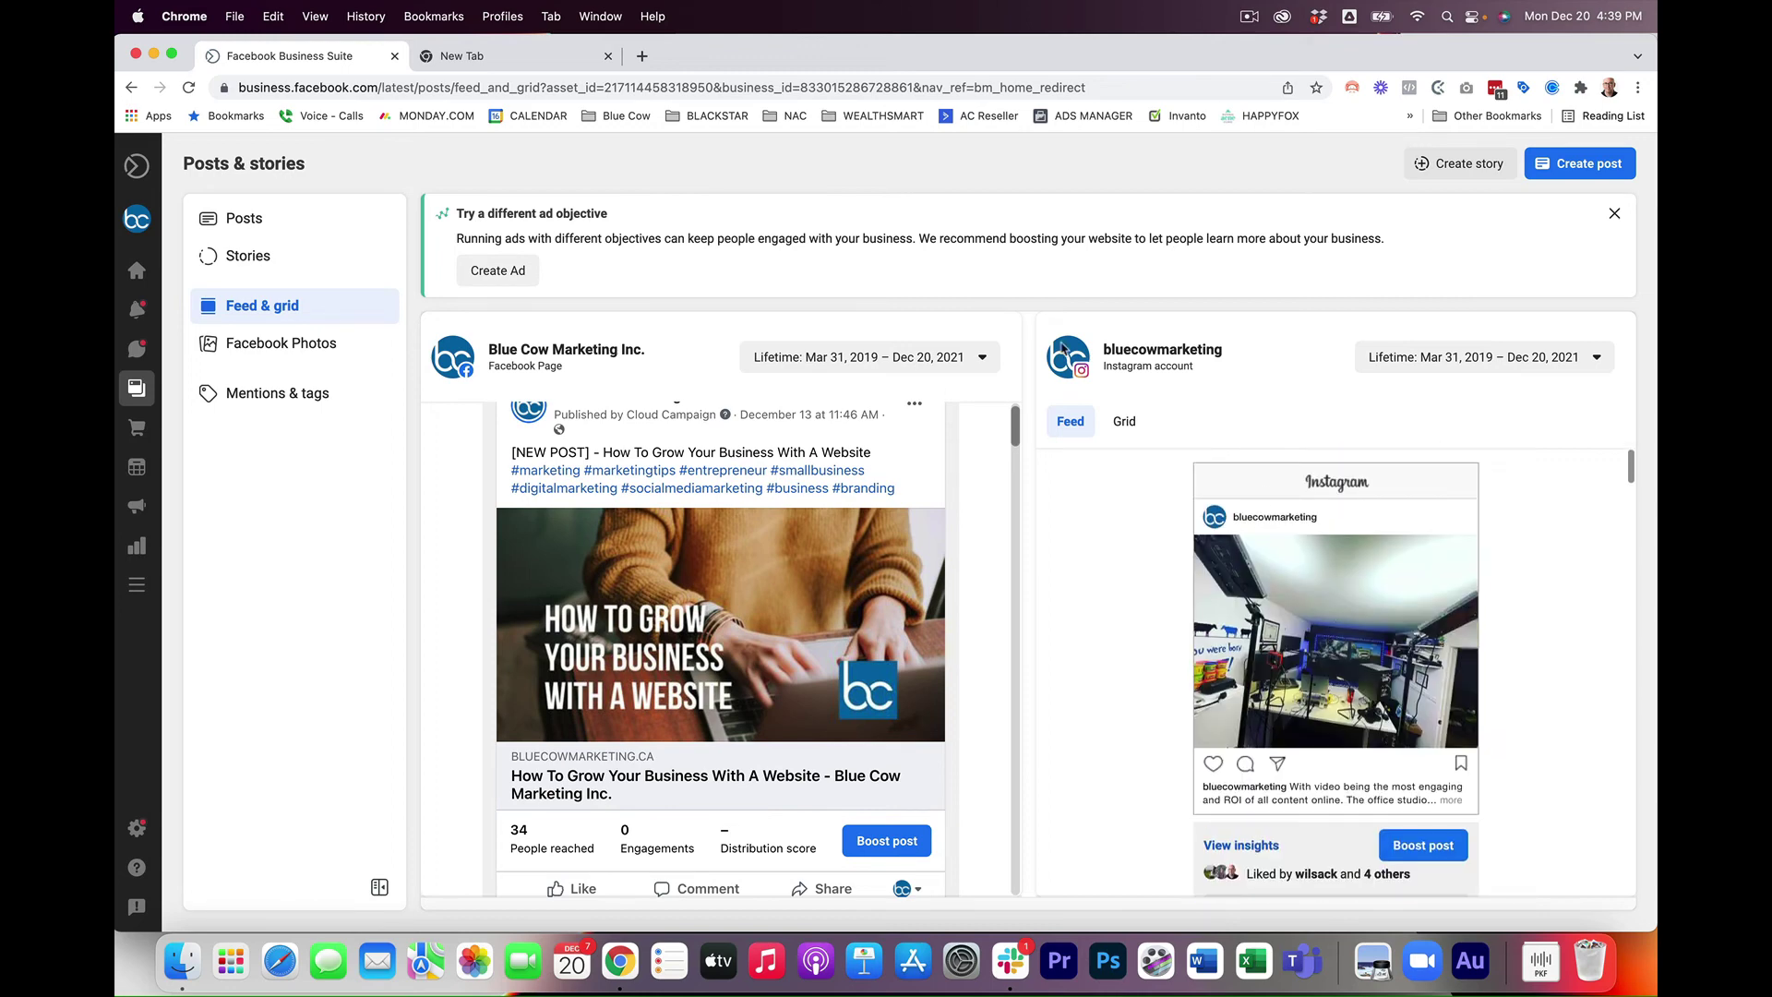
- Switch the Instagram panel to Grid view and back to Feed
{"action": "left_click", "coordinate": [1128, 423]}
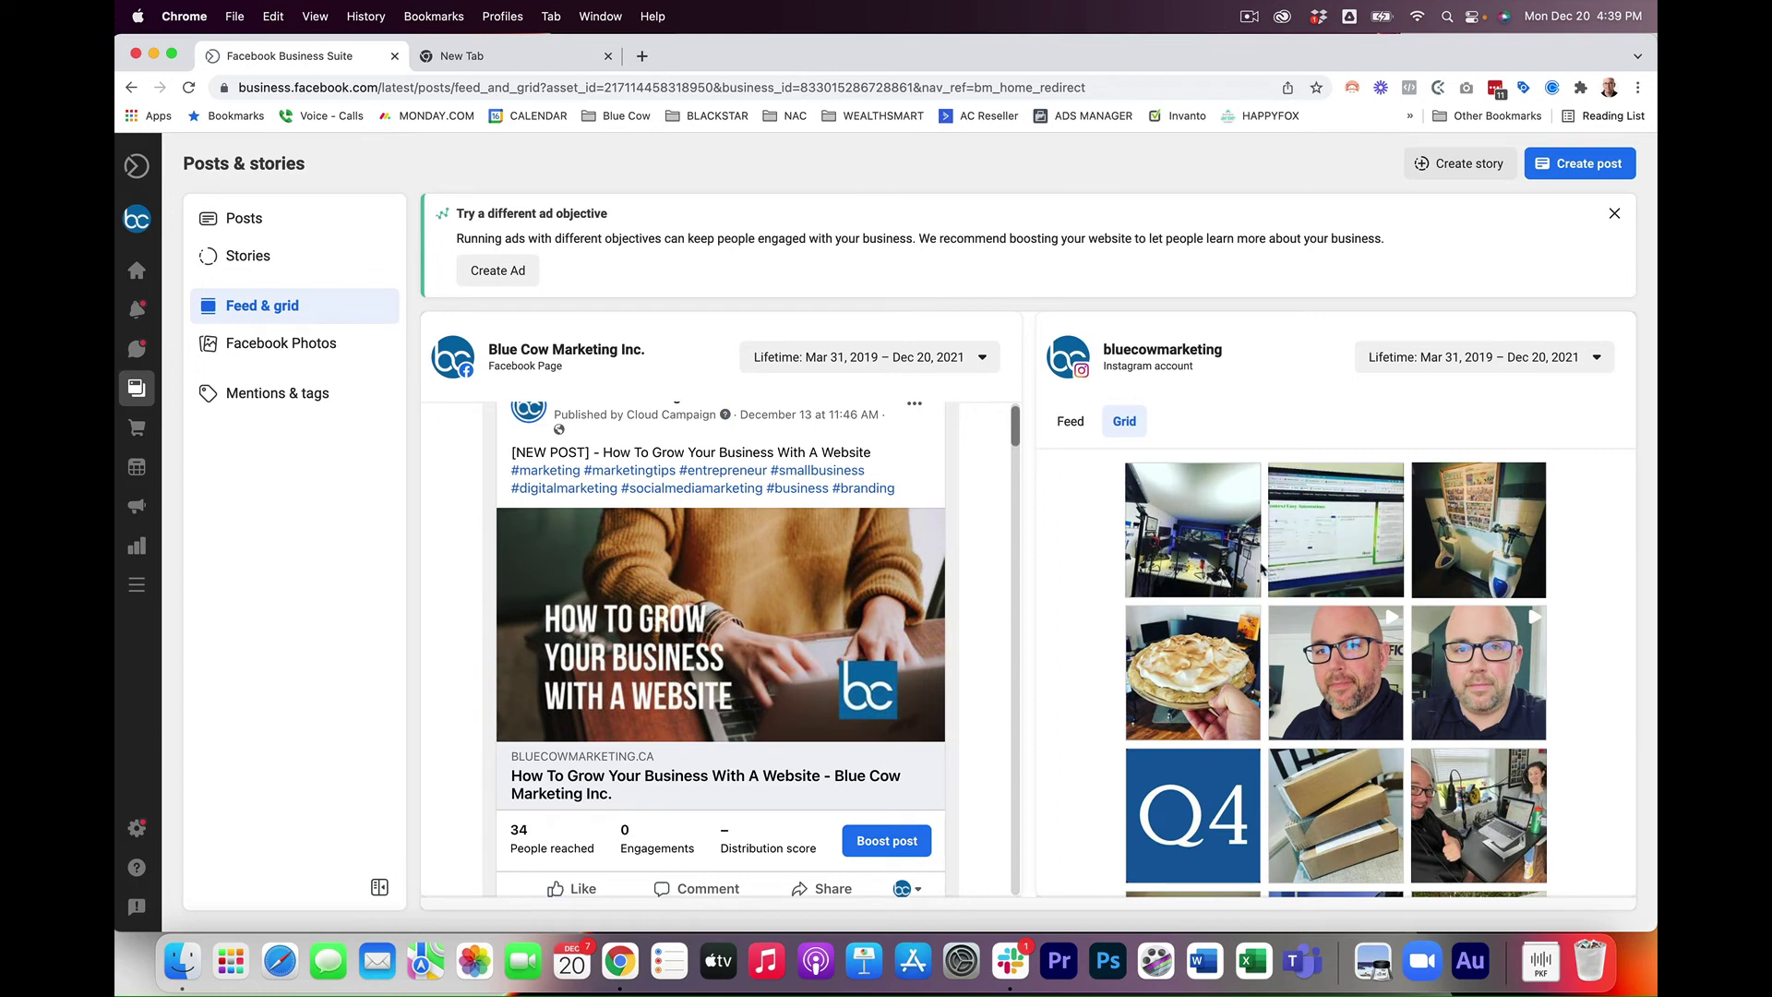
{"action": "mouse_move", "coordinate": [1380, 811]}
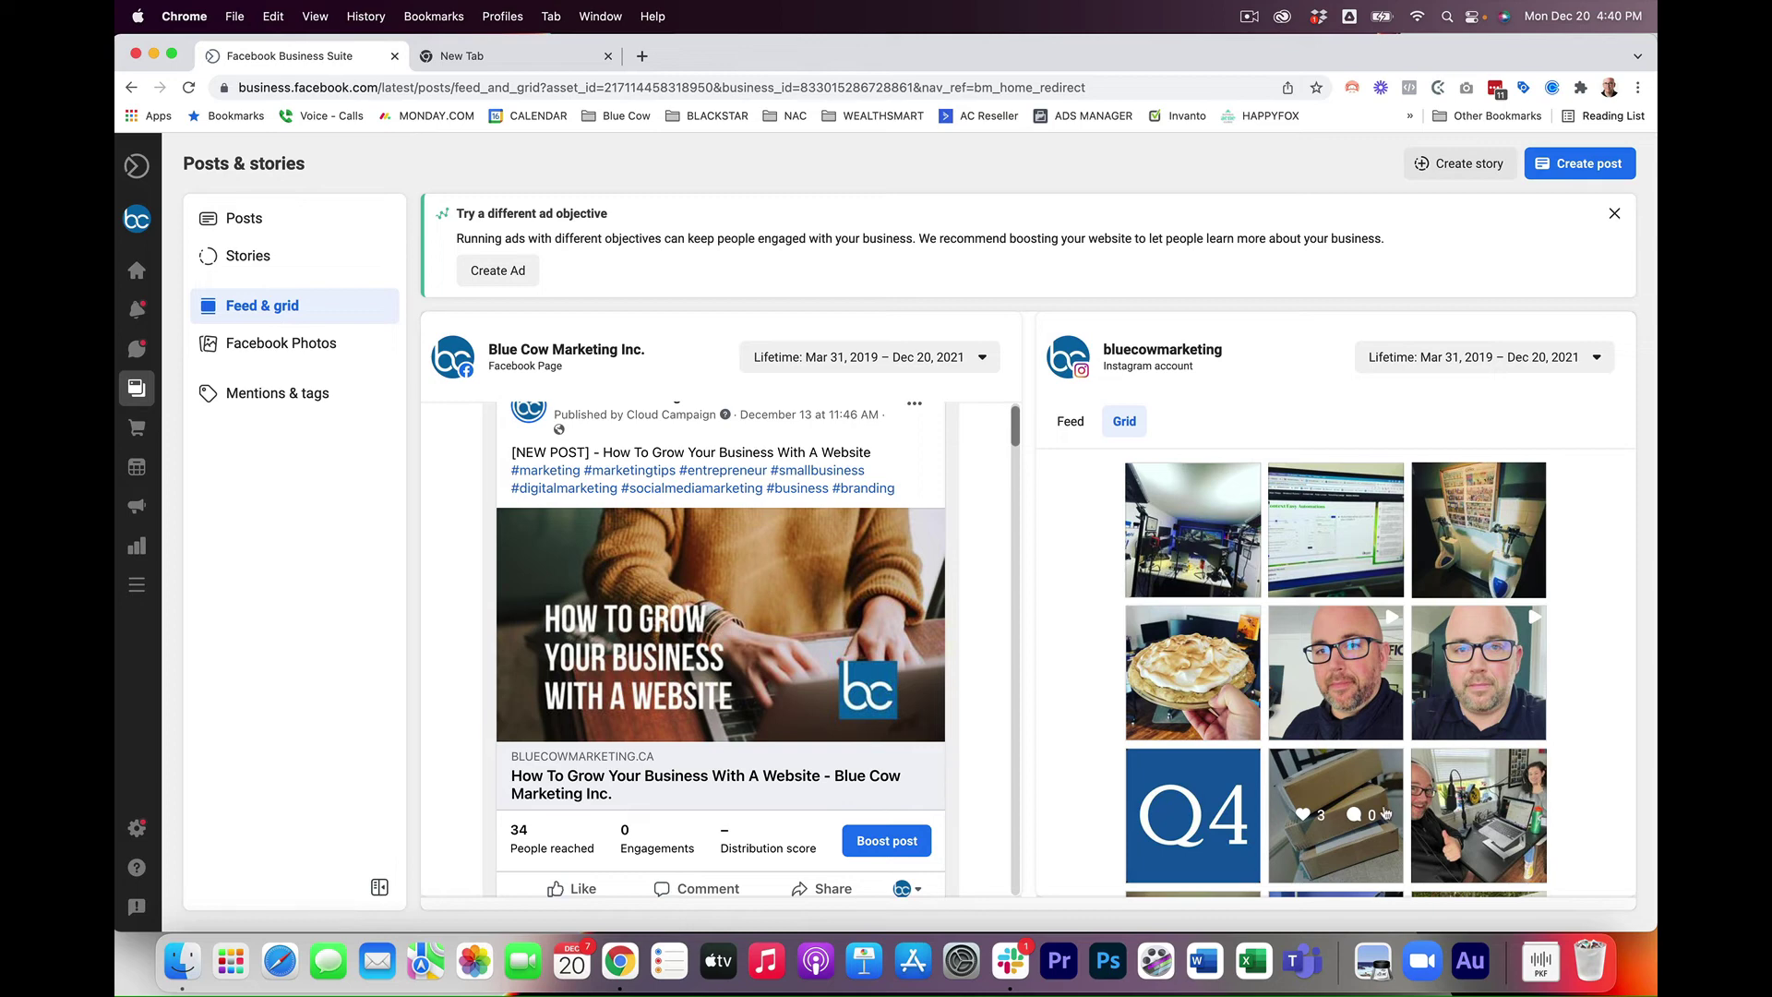
{"action": "left_click", "coordinate": [1071, 421]}
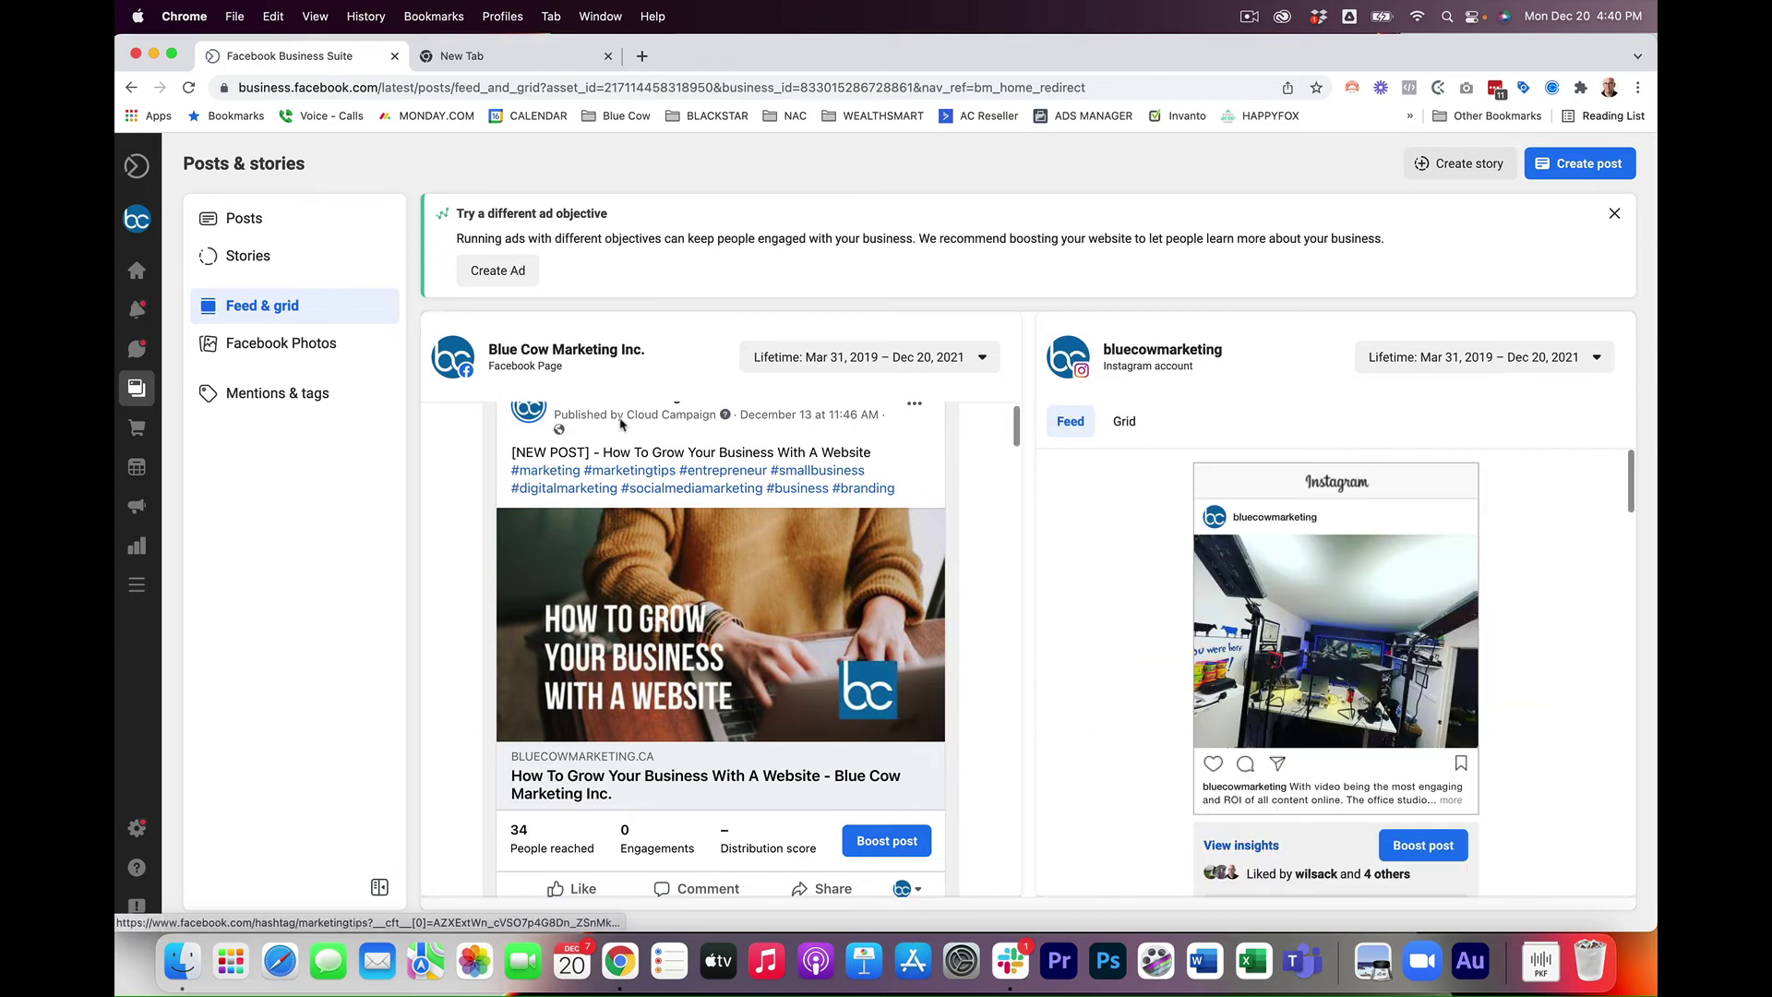
- Browse the page's Facebook photos, then the Mentions & tags posts
{"action": "left_click", "coordinate": [281, 343]}
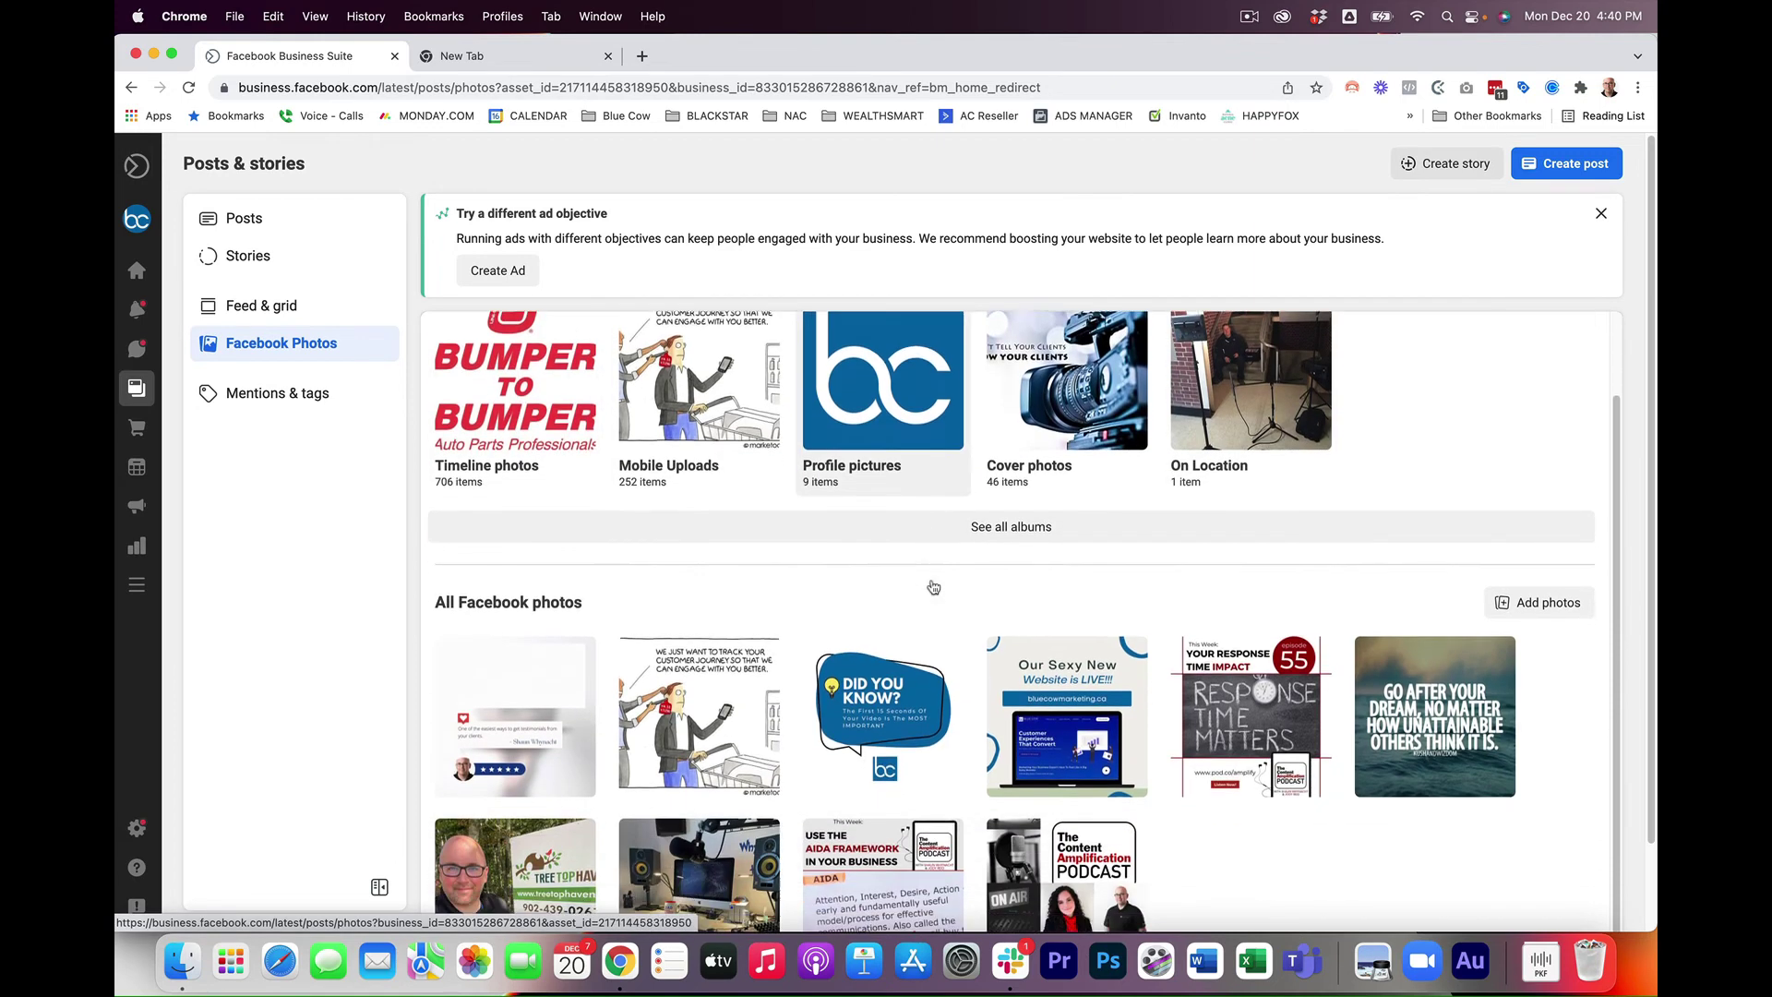
{"action": "left_click", "coordinate": [277, 393]}
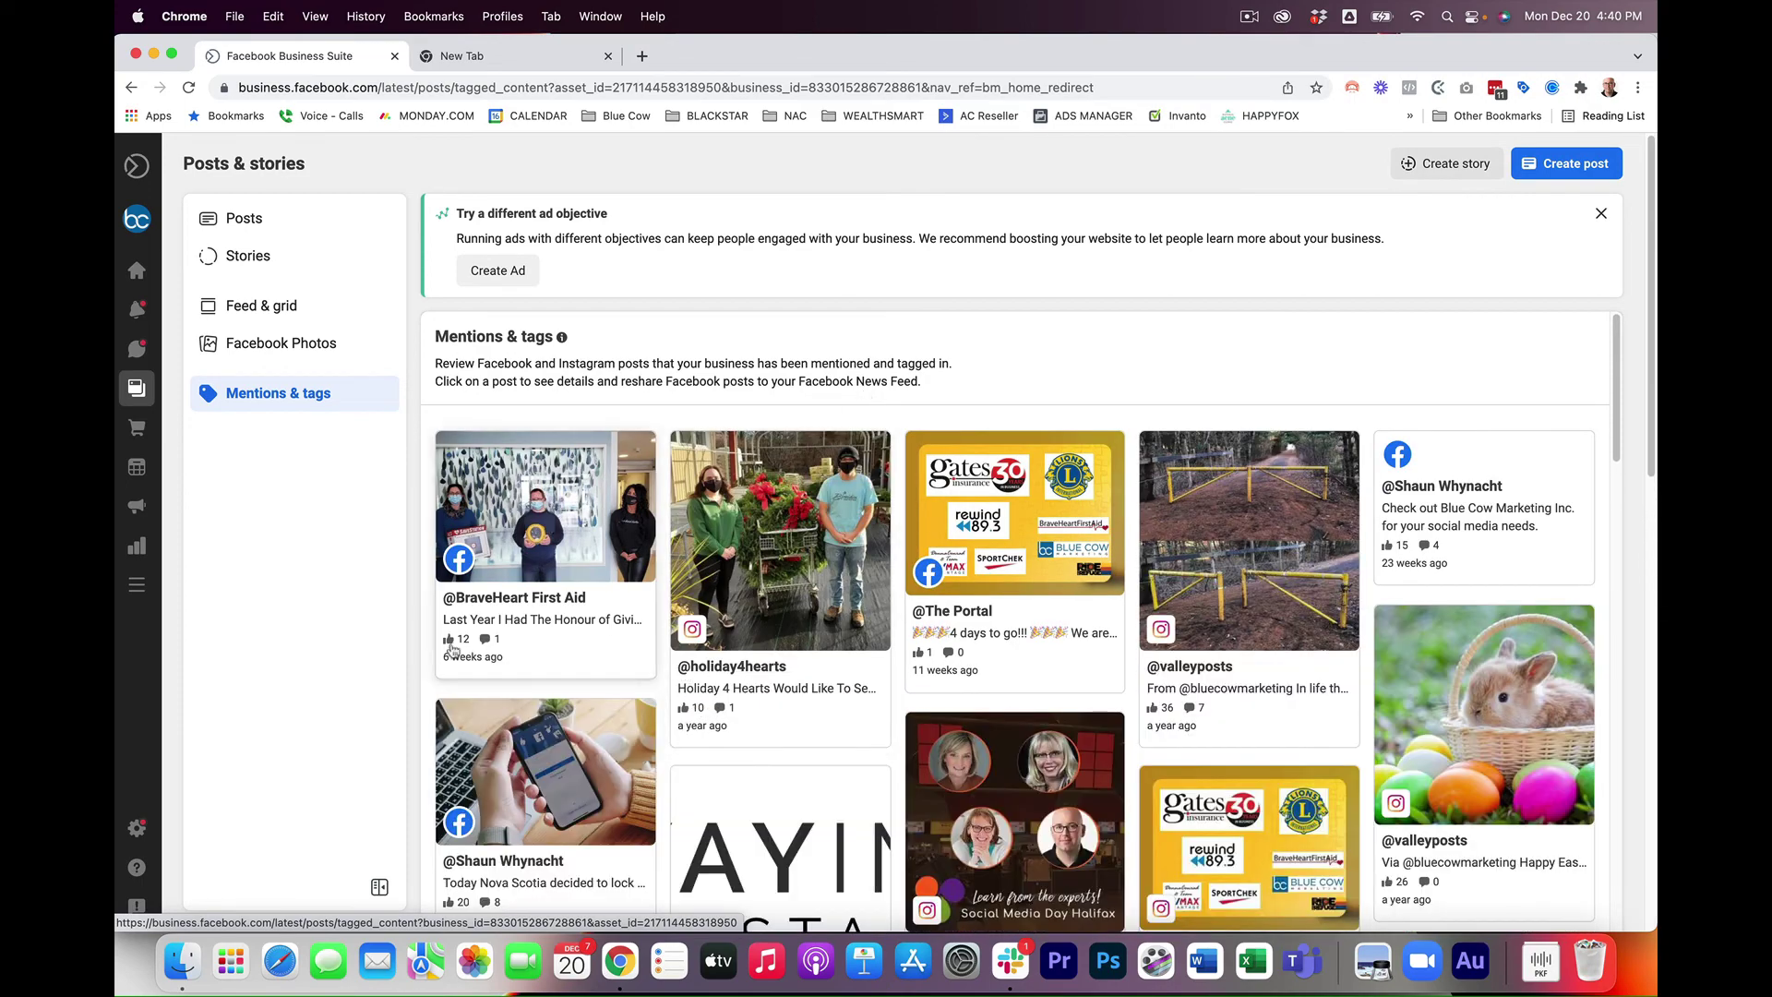
{"action": "scroll", "coordinate": [1231, 678], "scroll_direction": "down", "scroll_amount": 4}
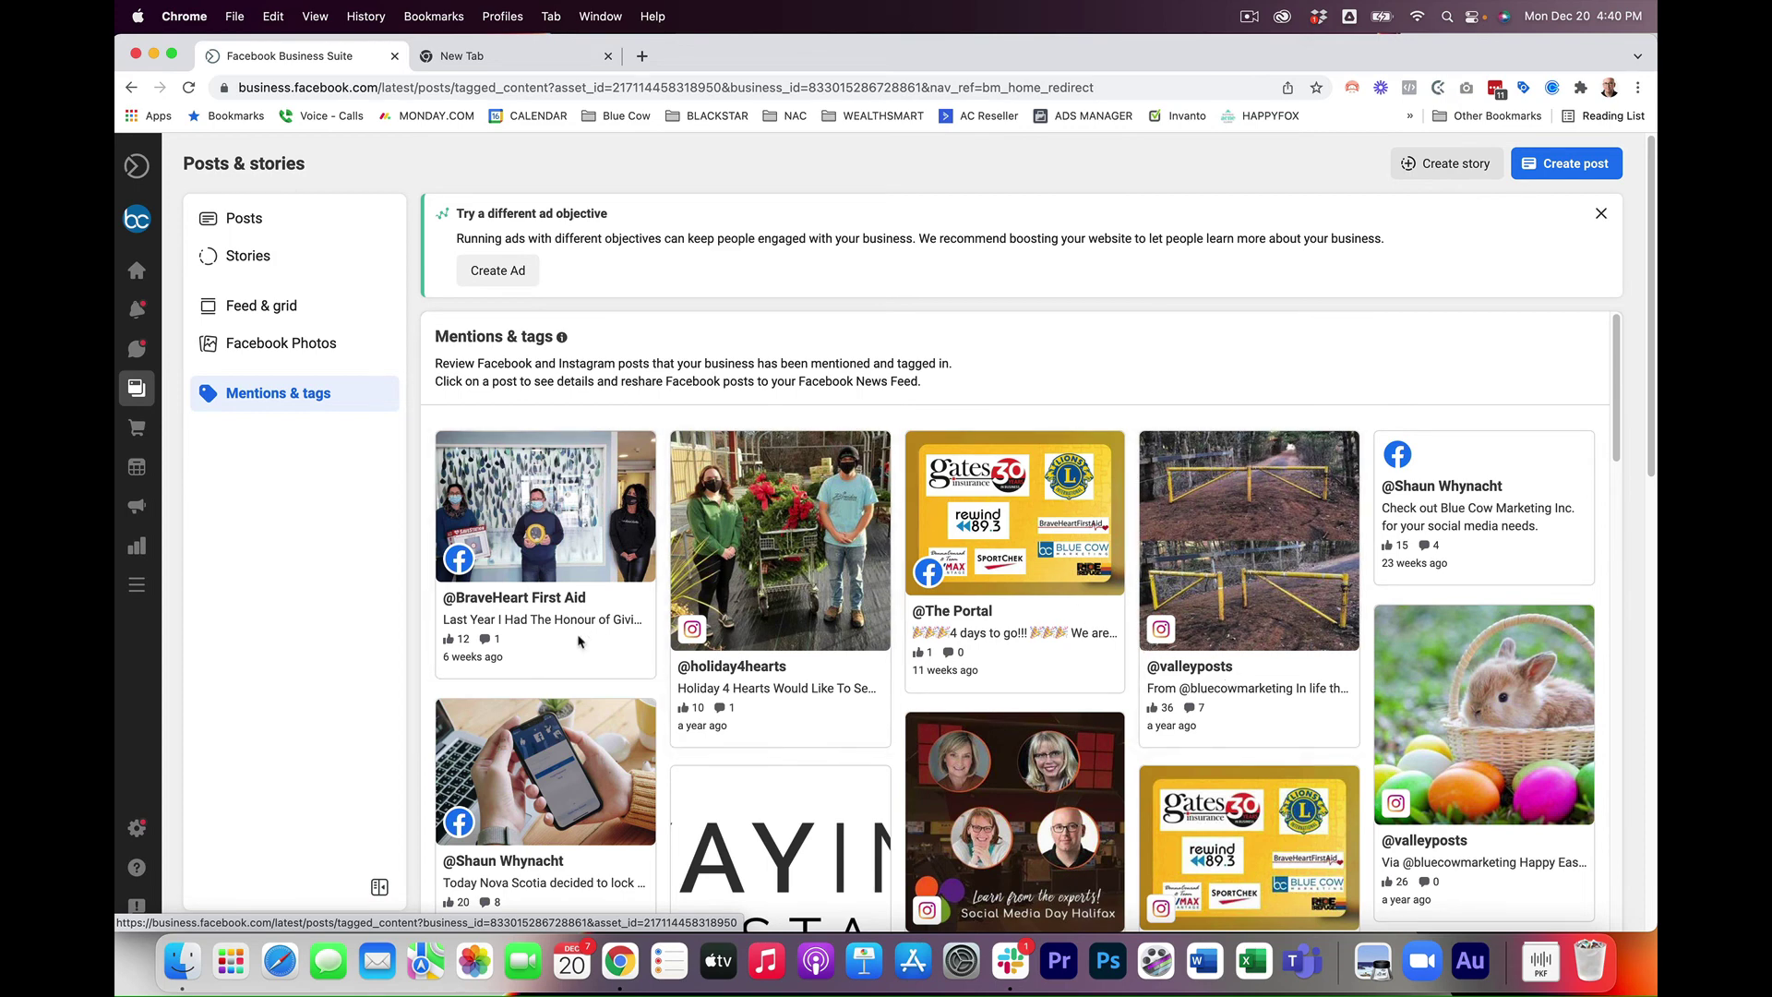
- Inspect the BraveHeart First Aid tagged post and its actions, then return to published posts
{"action": "left_click", "coordinate": [559, 542]}
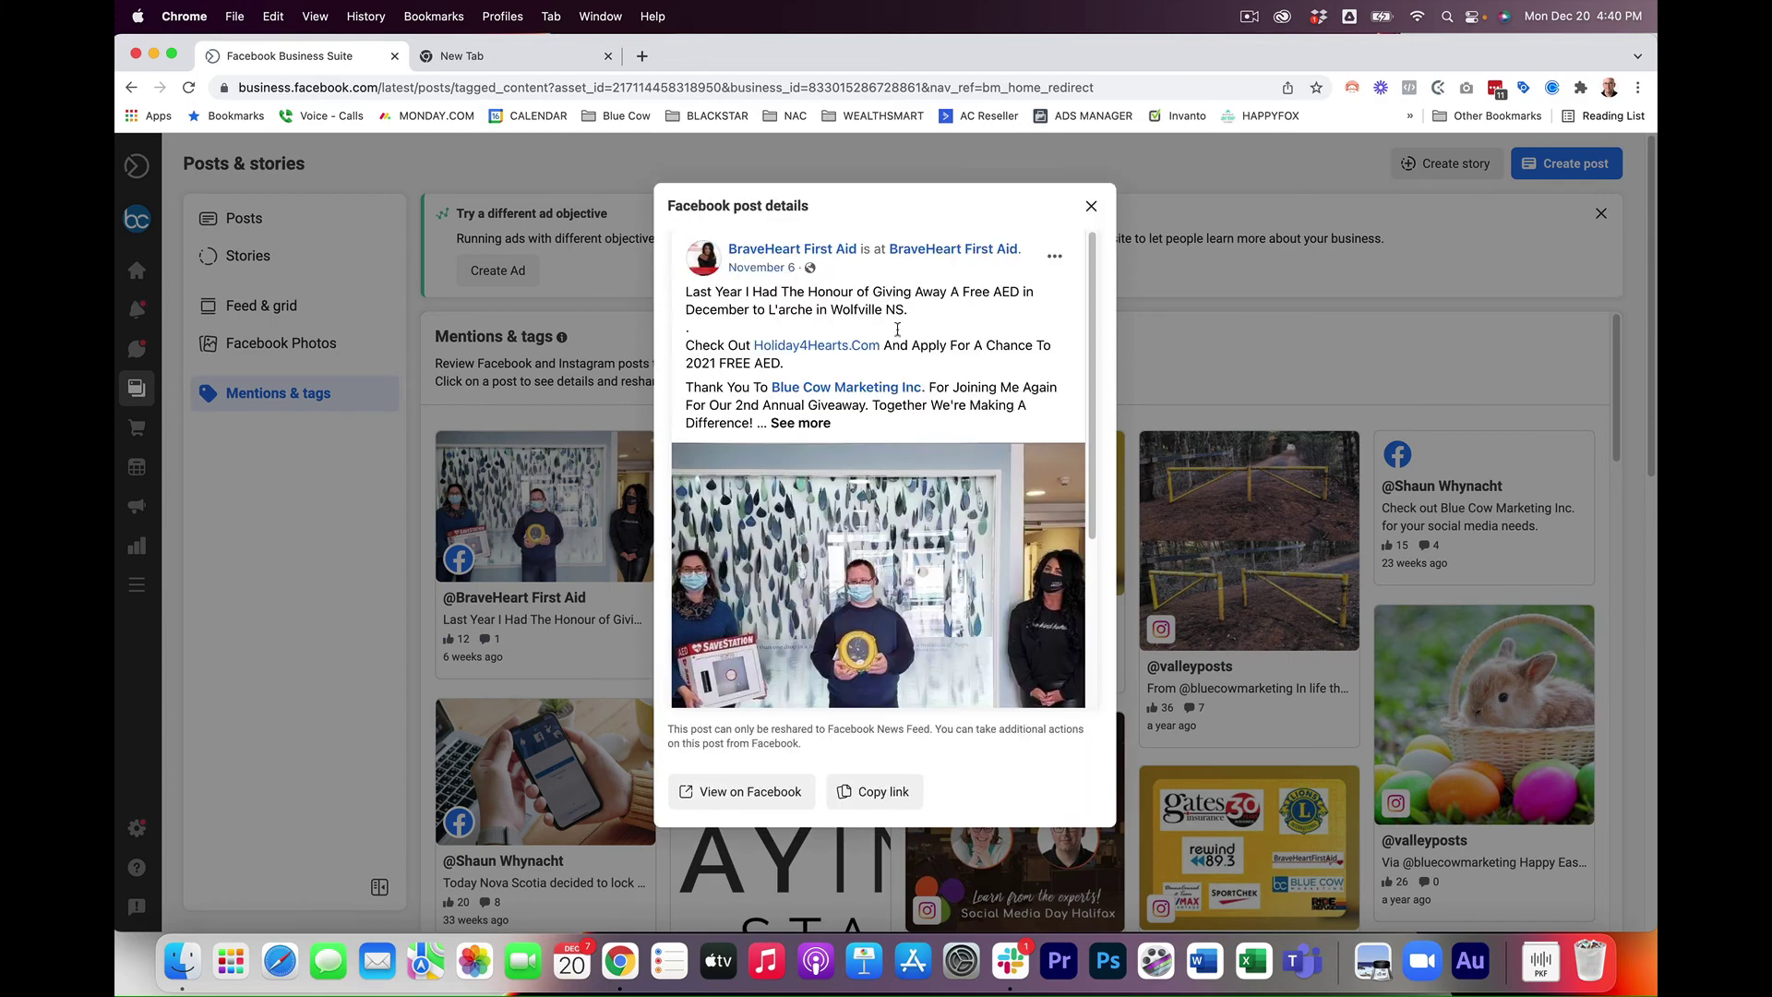
{"action": "mouse_move", "coordinate": [841, 399]}
{"action": "left_click", "coordinate": [1052, 258]}
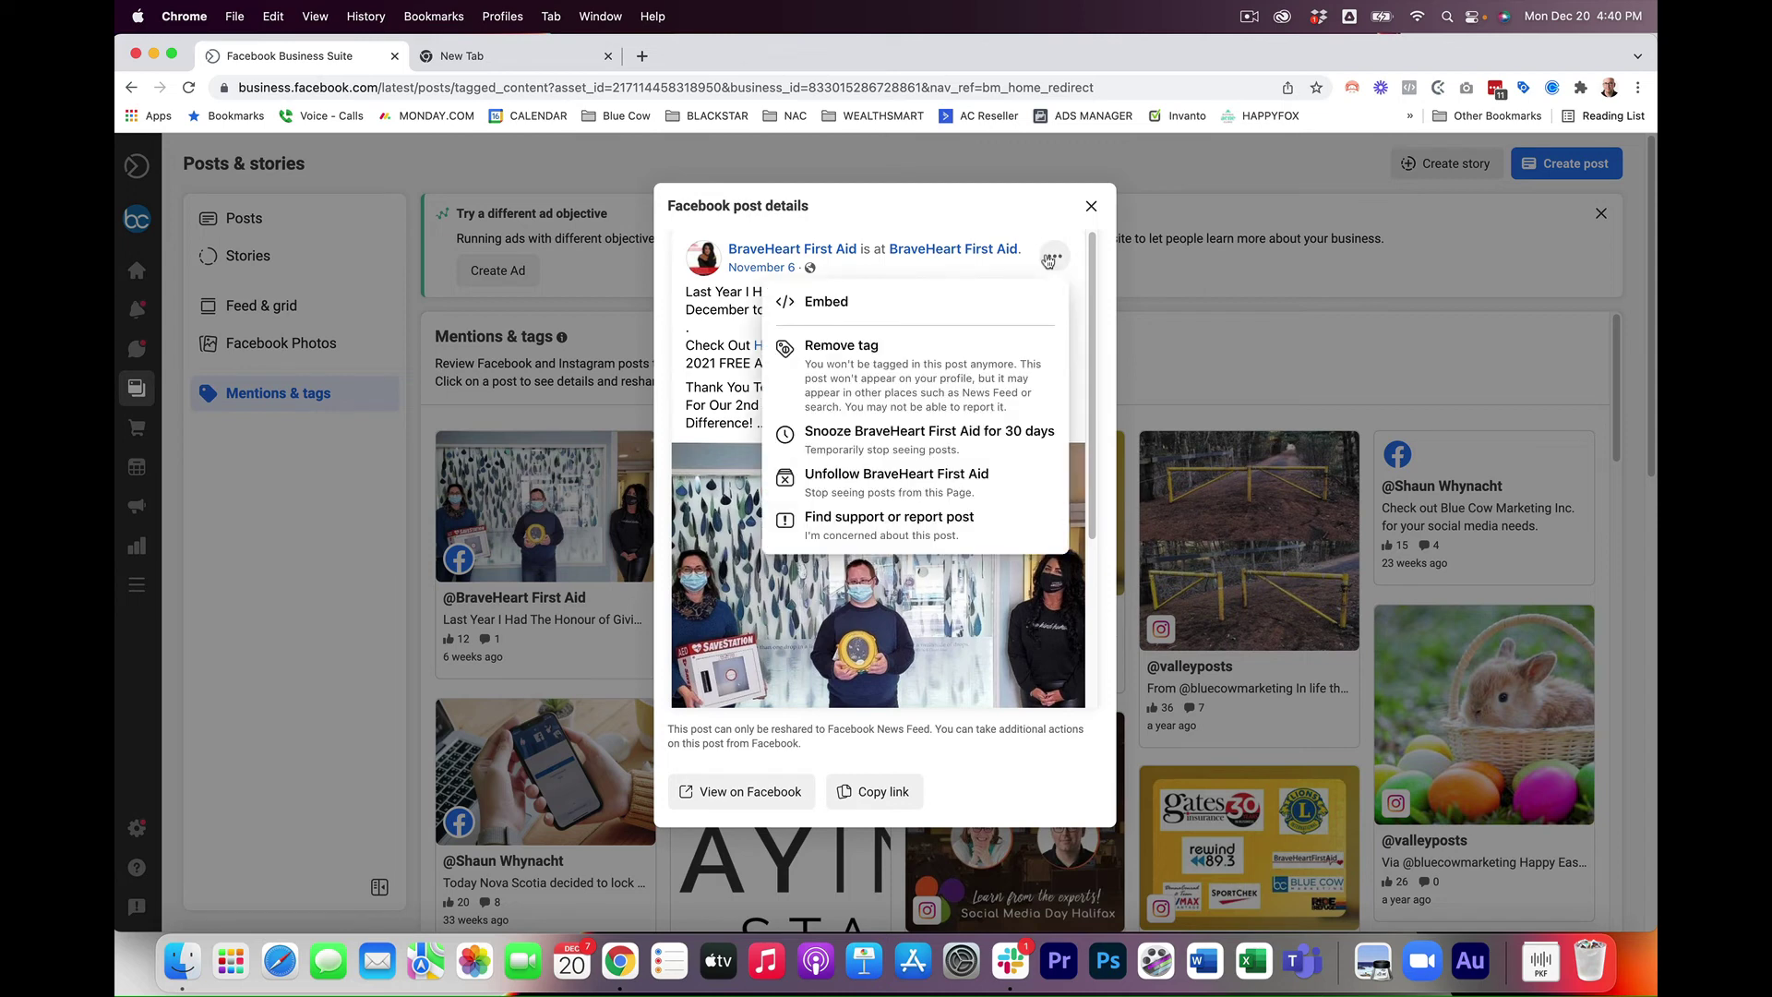
{"action": "left_click", "coordinate": [1091, 205]}
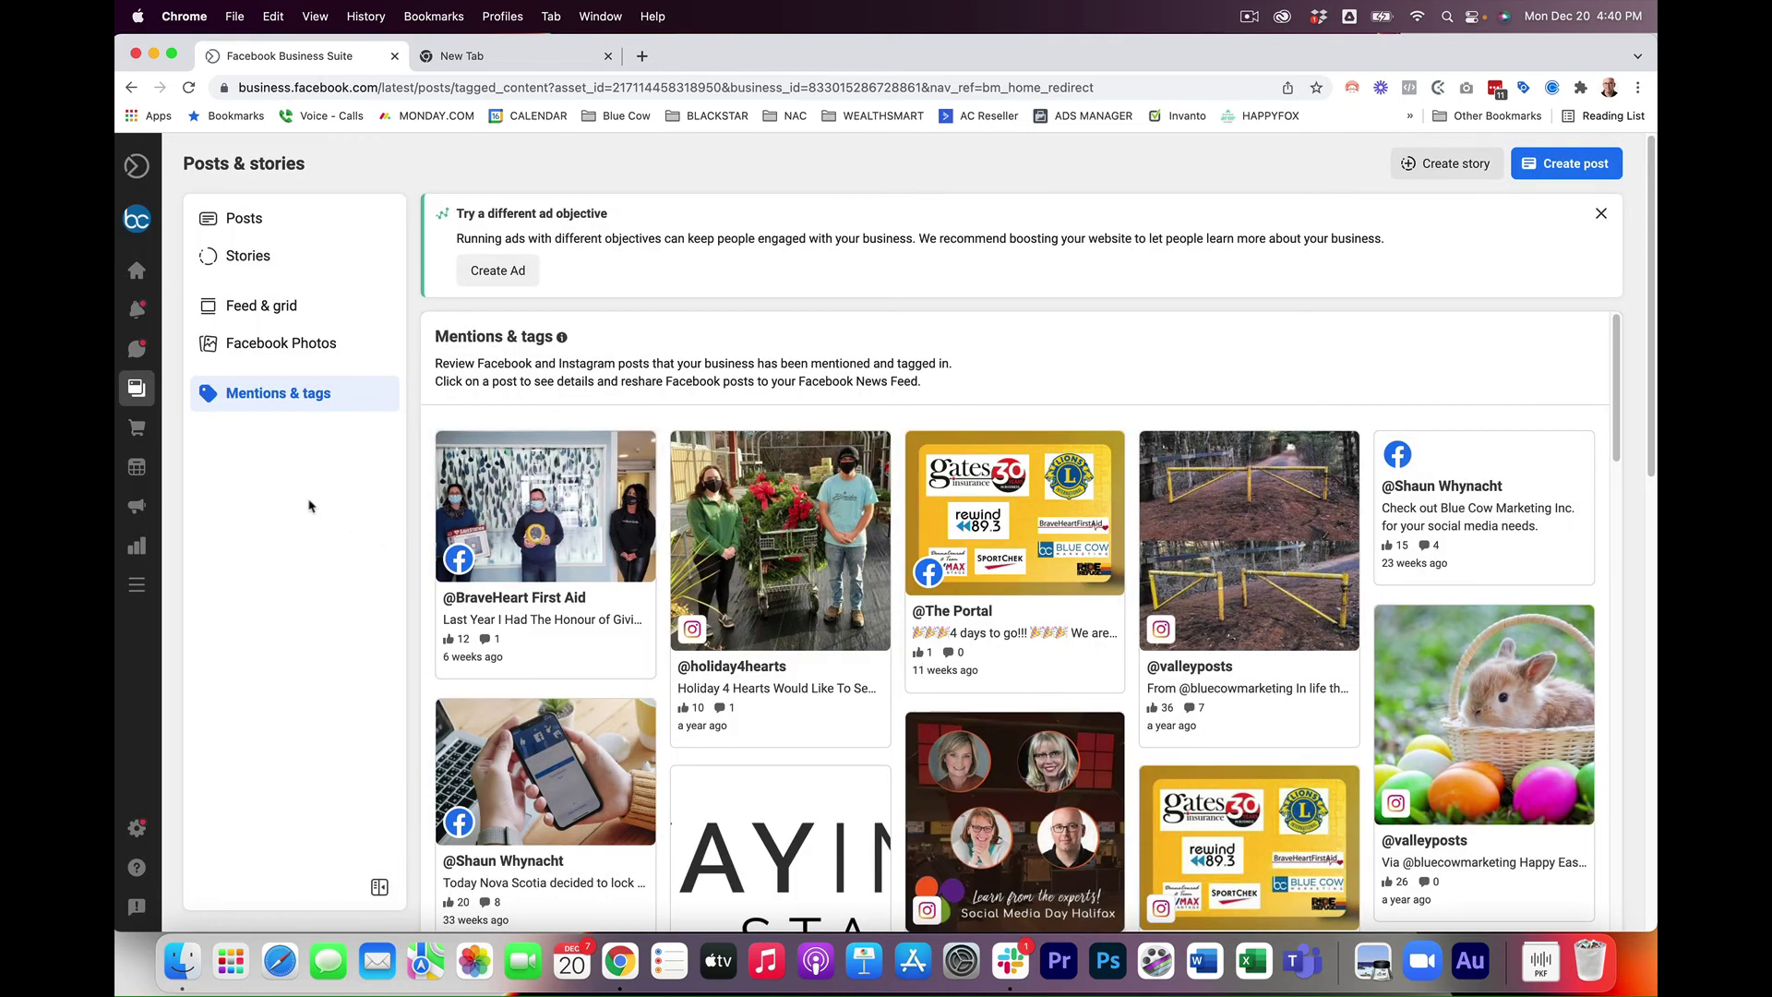
{"action": "left_click", "coordinate": [269, 221]}
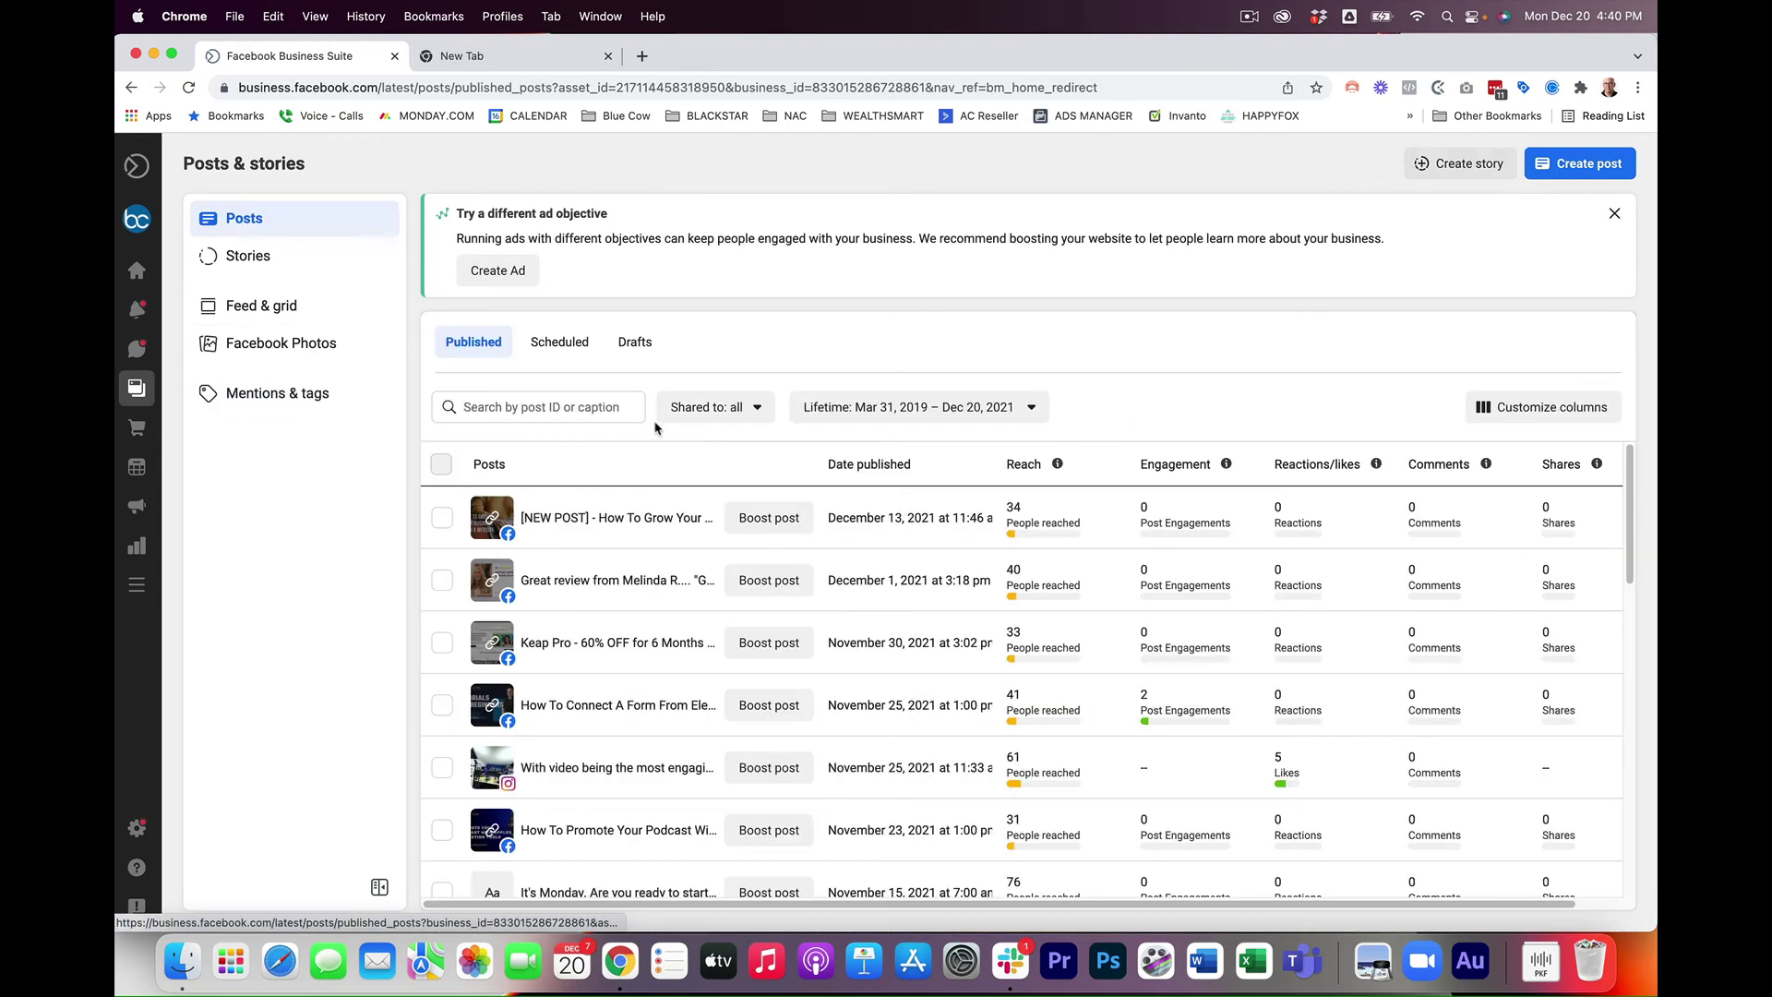
- Compose a new post with 'We loved being part of this event.' above the pasted BraveHeart link
{"action": "left_click", "coordinate": [1580, 164]}
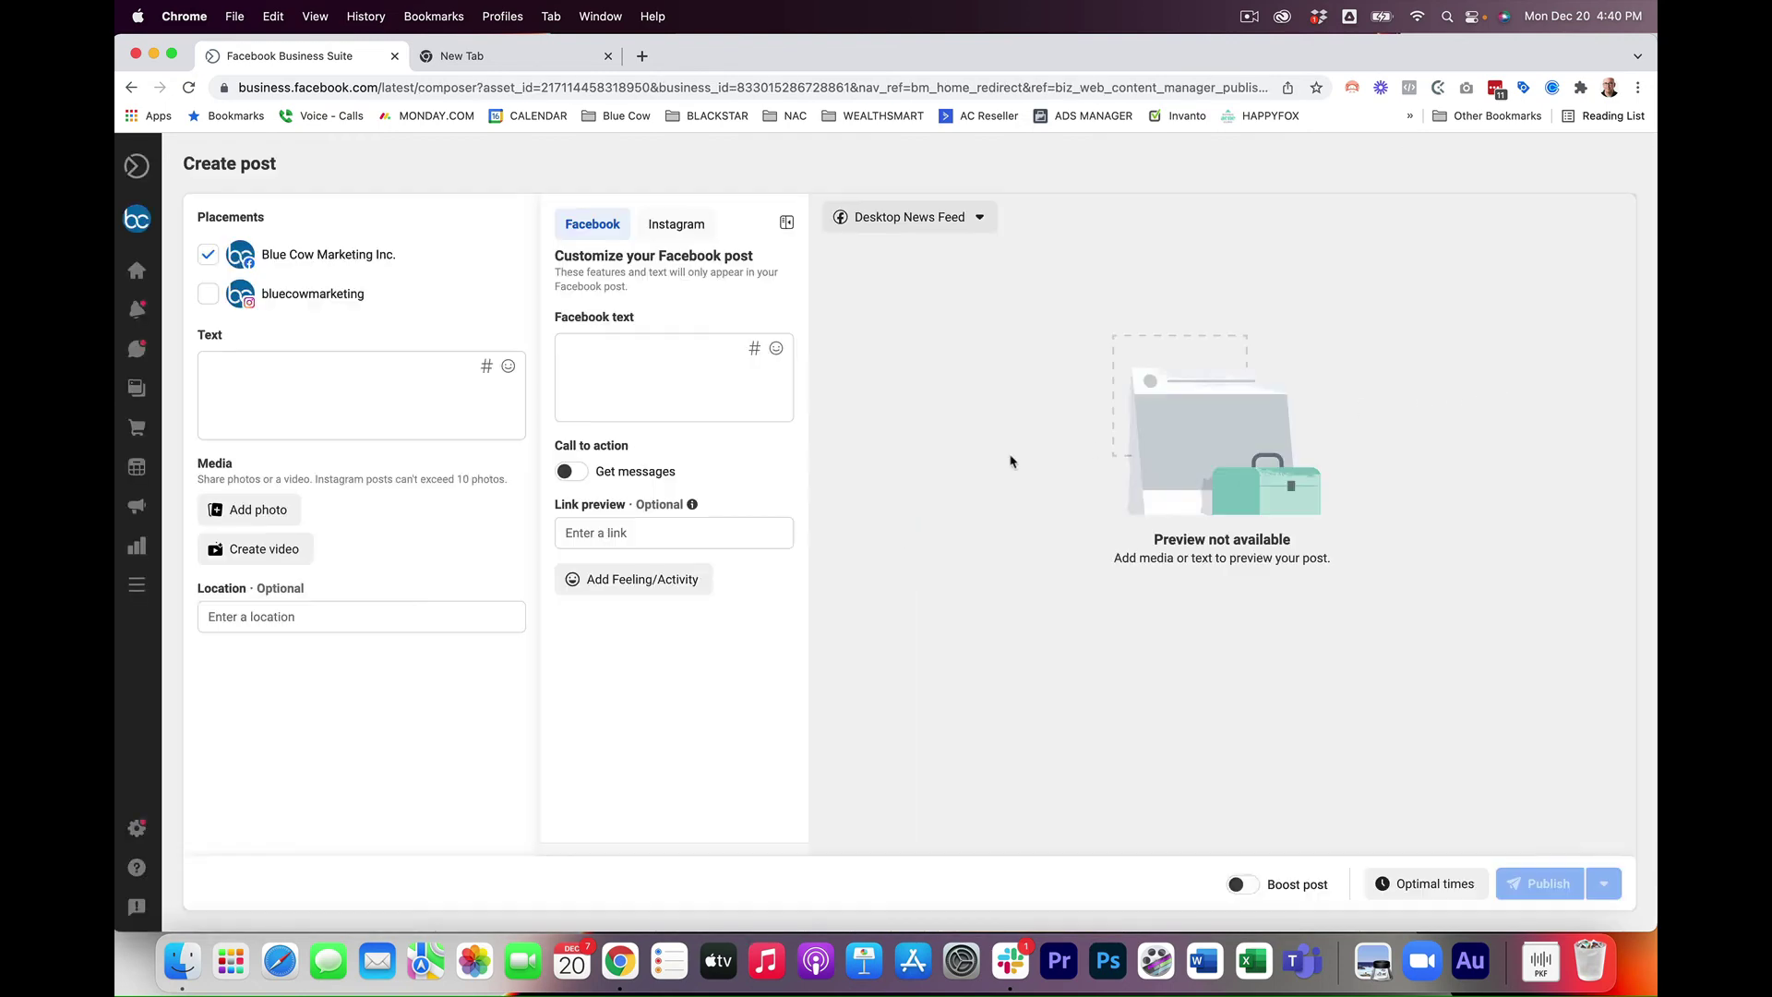
{"action": "left_click", "coordinate": [260, 389]}
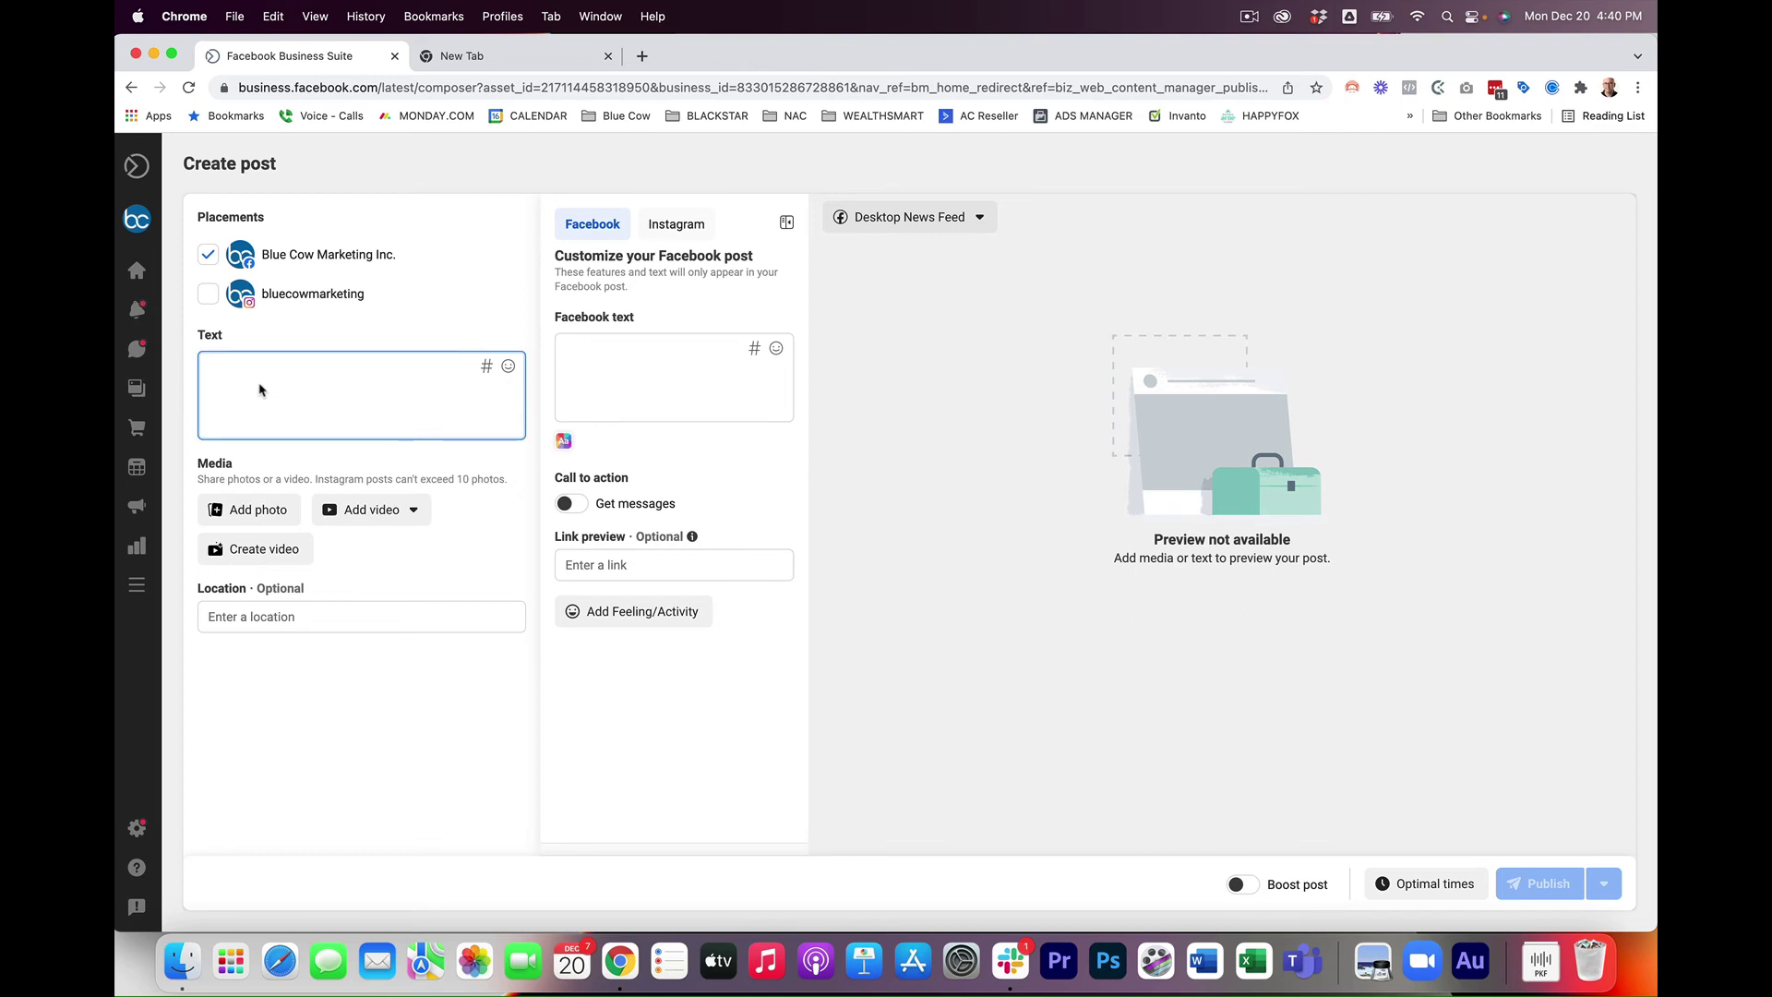
{"action": "key", "text": "super+v"}
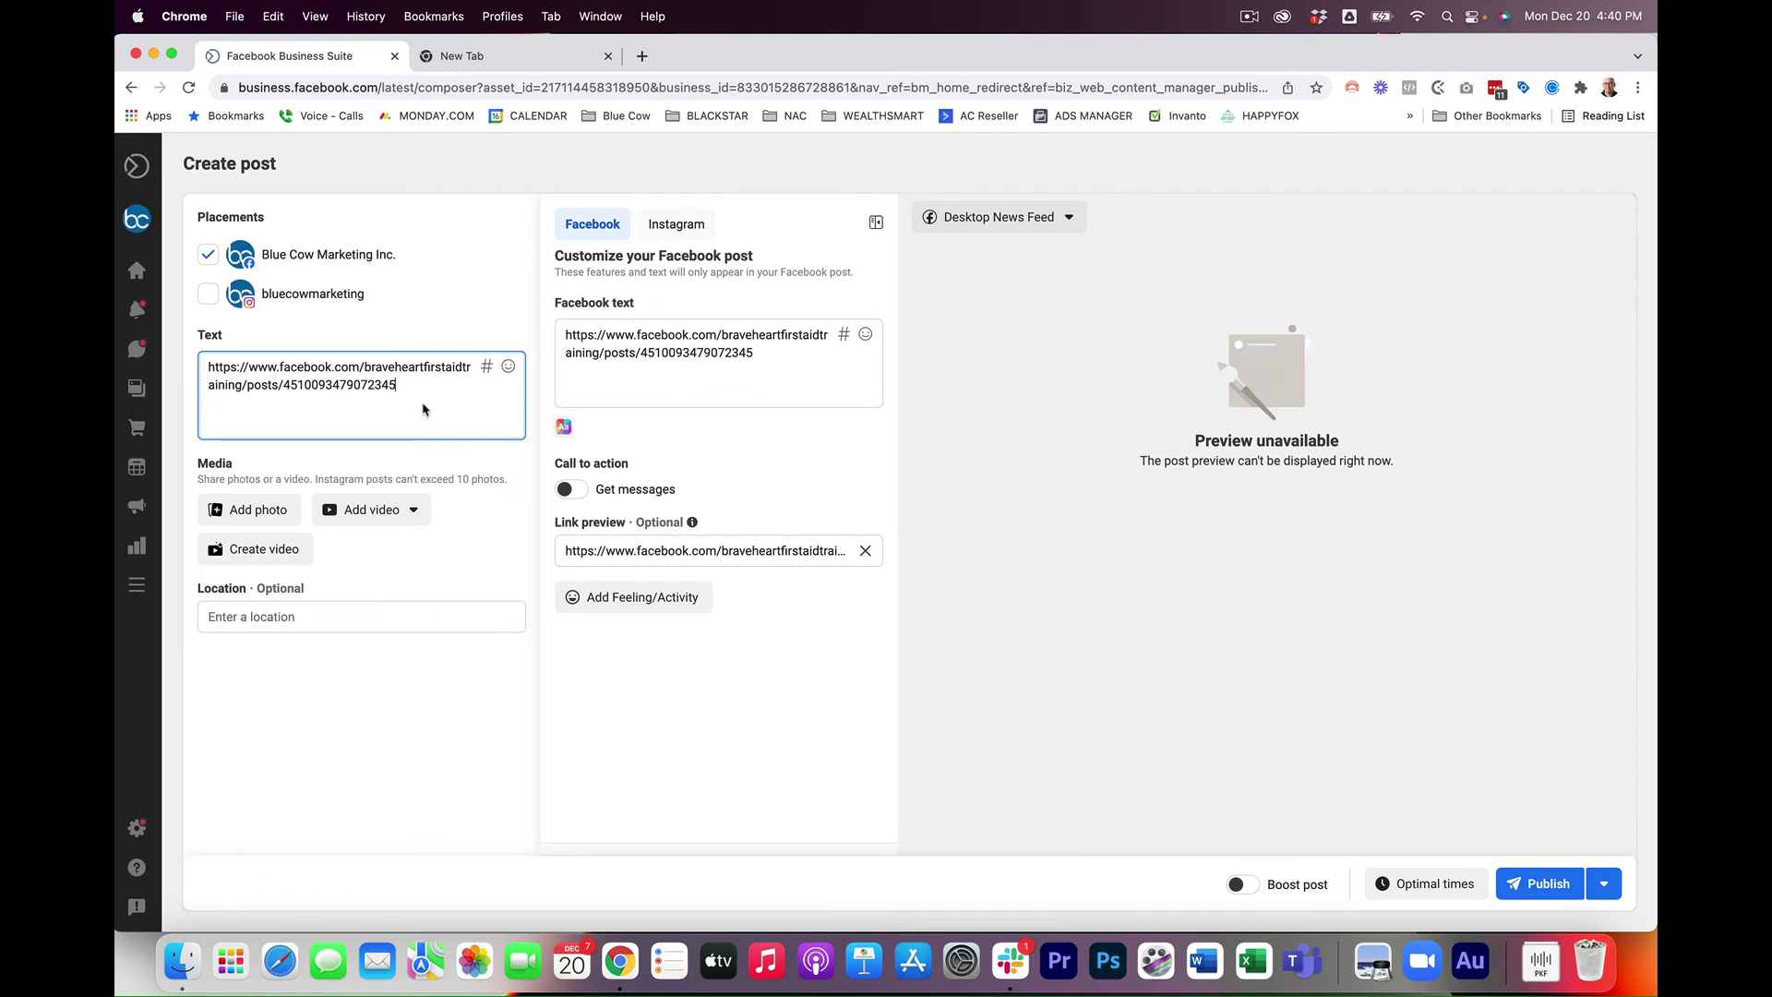
{"action": "left_click", "coordinate": [210, 366]}
{"action": "key", "text": "Return"}
{"action": "key", "text": "Up"}
{"action": "type", "text": "We loved being"}
{"action": "type", "text": " part opf t https://www.face"}
{"action": "key", "text": "BackSpace"}
{"action": "key", "text": "BackSpace"}
{"action": "key", "text": "BackSpace"}
{"action": "key", "text": "BackSpace"}
{"action": "key", "text": "BackSpace"}
{"action": "key", "text": "BackSpace"}
{"action": "type", "text": "f this event."}
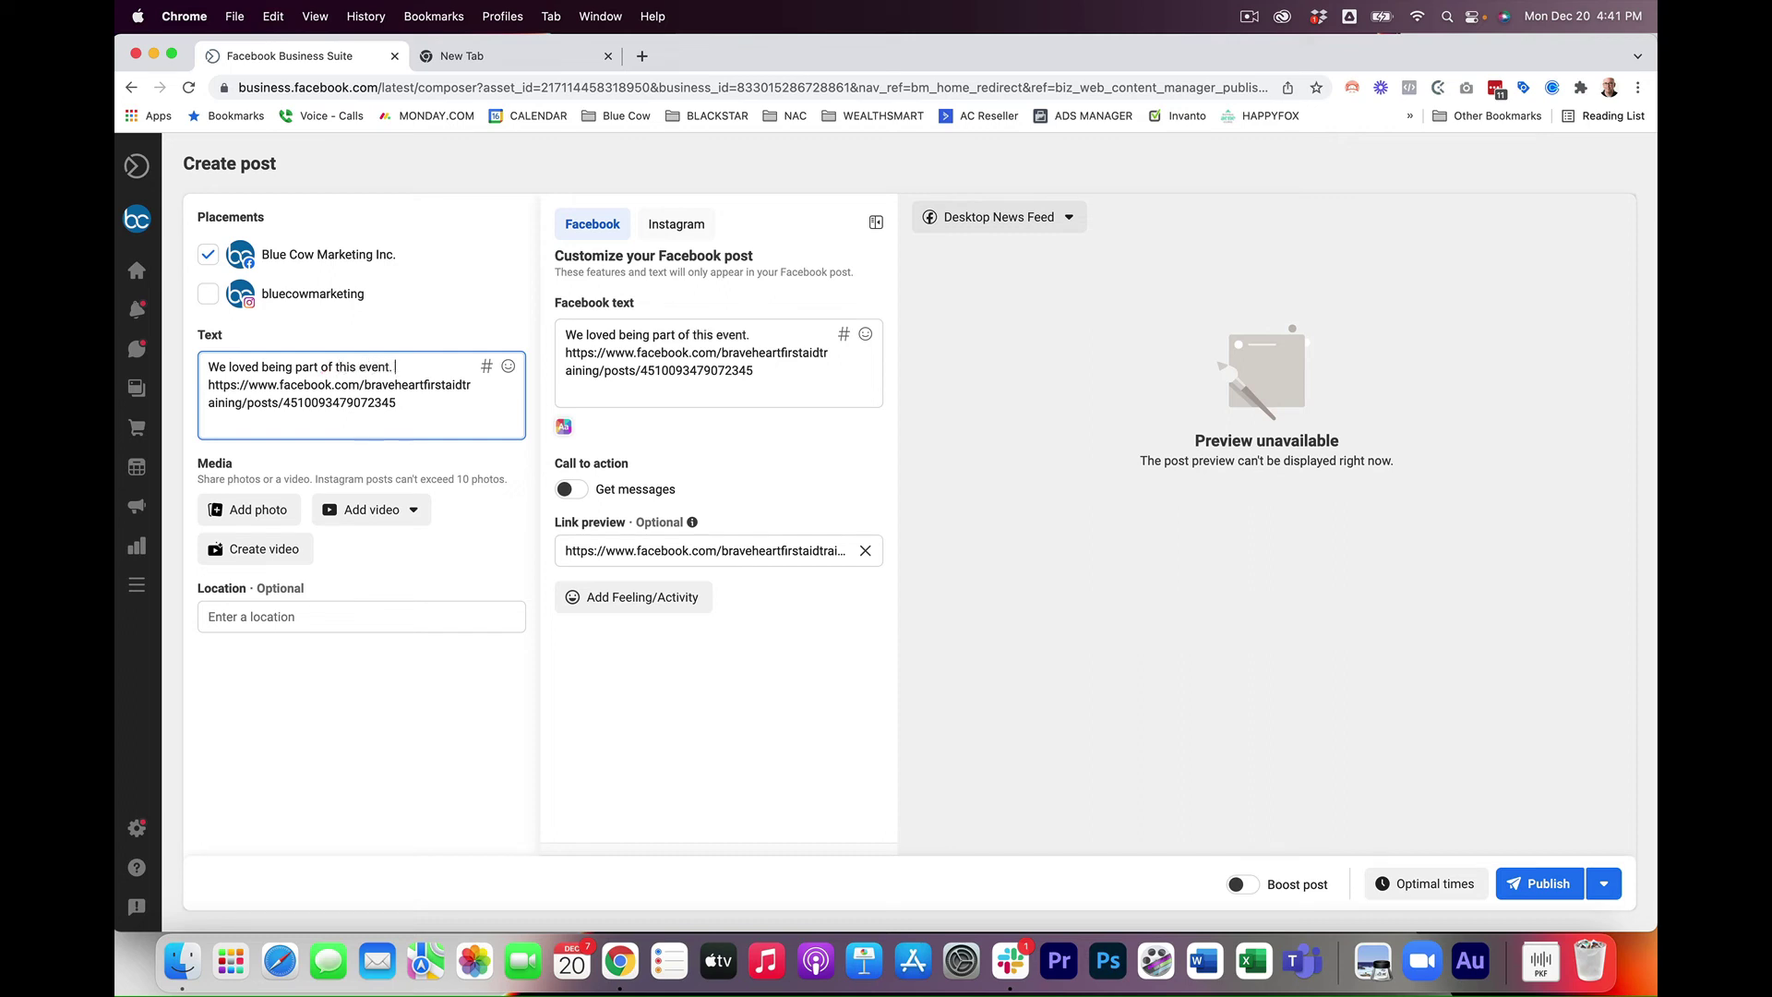
{"action": "left_click", "coordinate": [396, 734]}
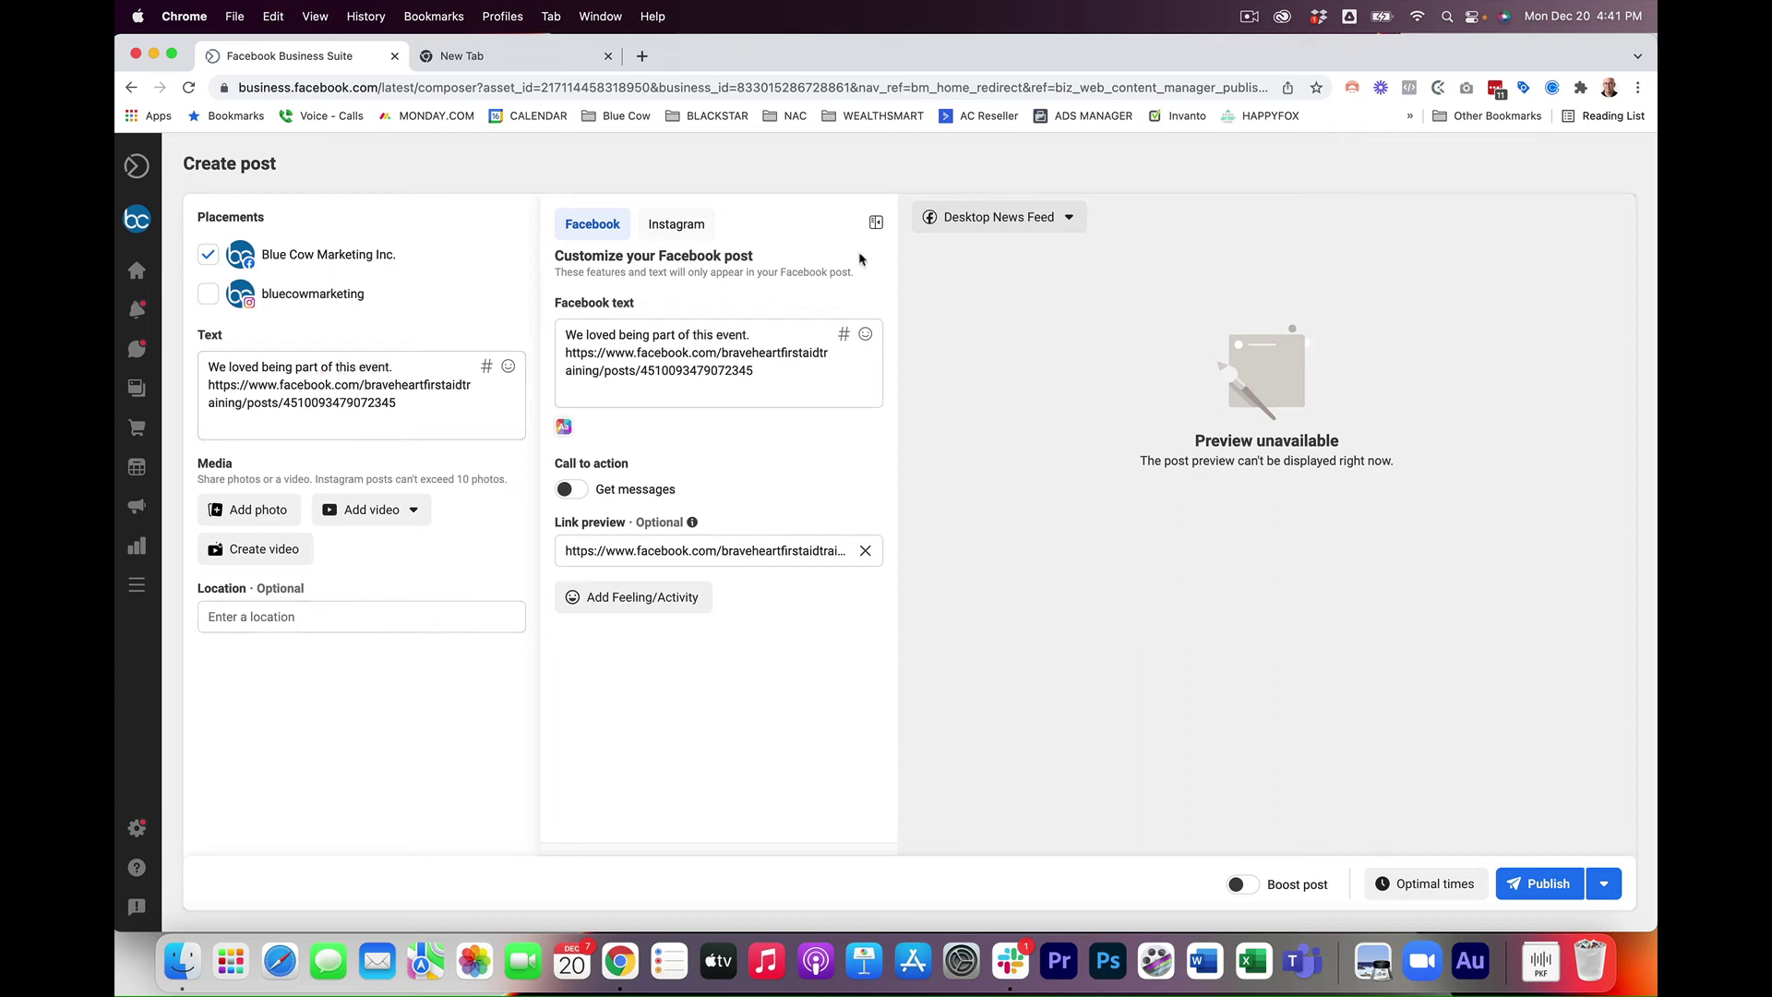
- Preview the post as Mobile News Feed, then back to Desktop News Feed
{"action": "left_click", "coordinate": [968, 215]}
{"action": "left_click", "coordinate": [993, 295]}
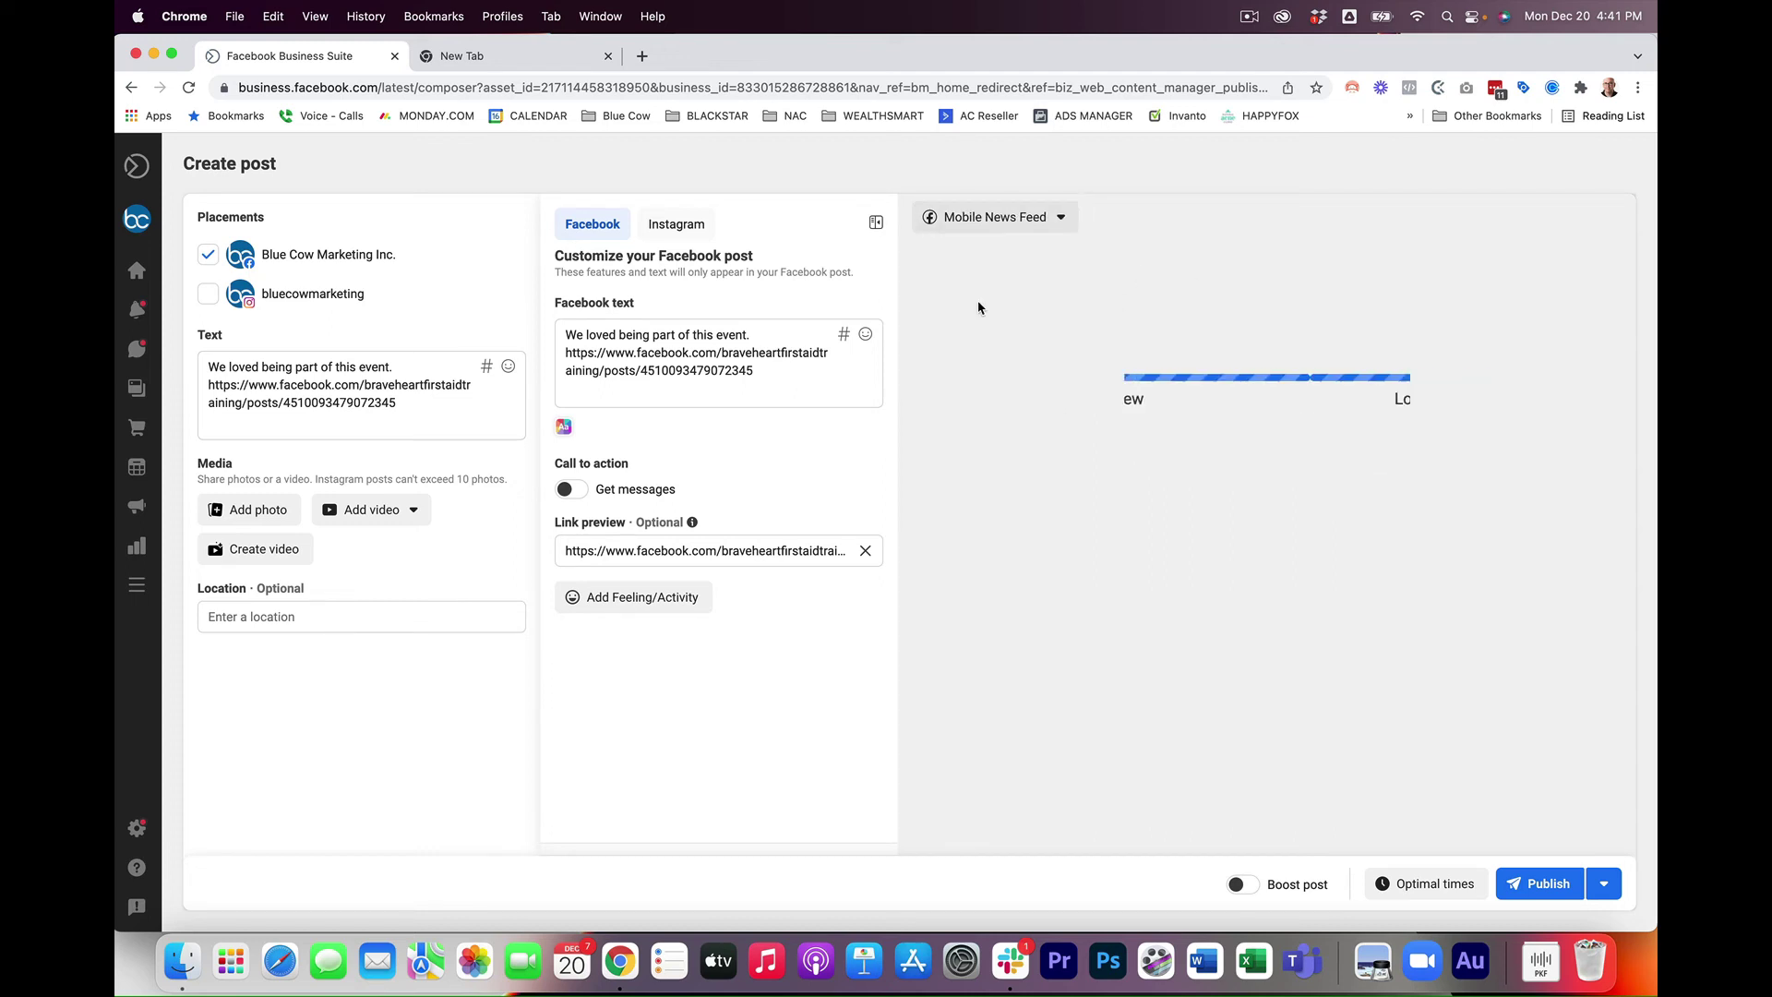
{"action": "left_click", "coordinate": [1001, 220]}
{"action": "left_click", "coordinate": [1004, 258]}
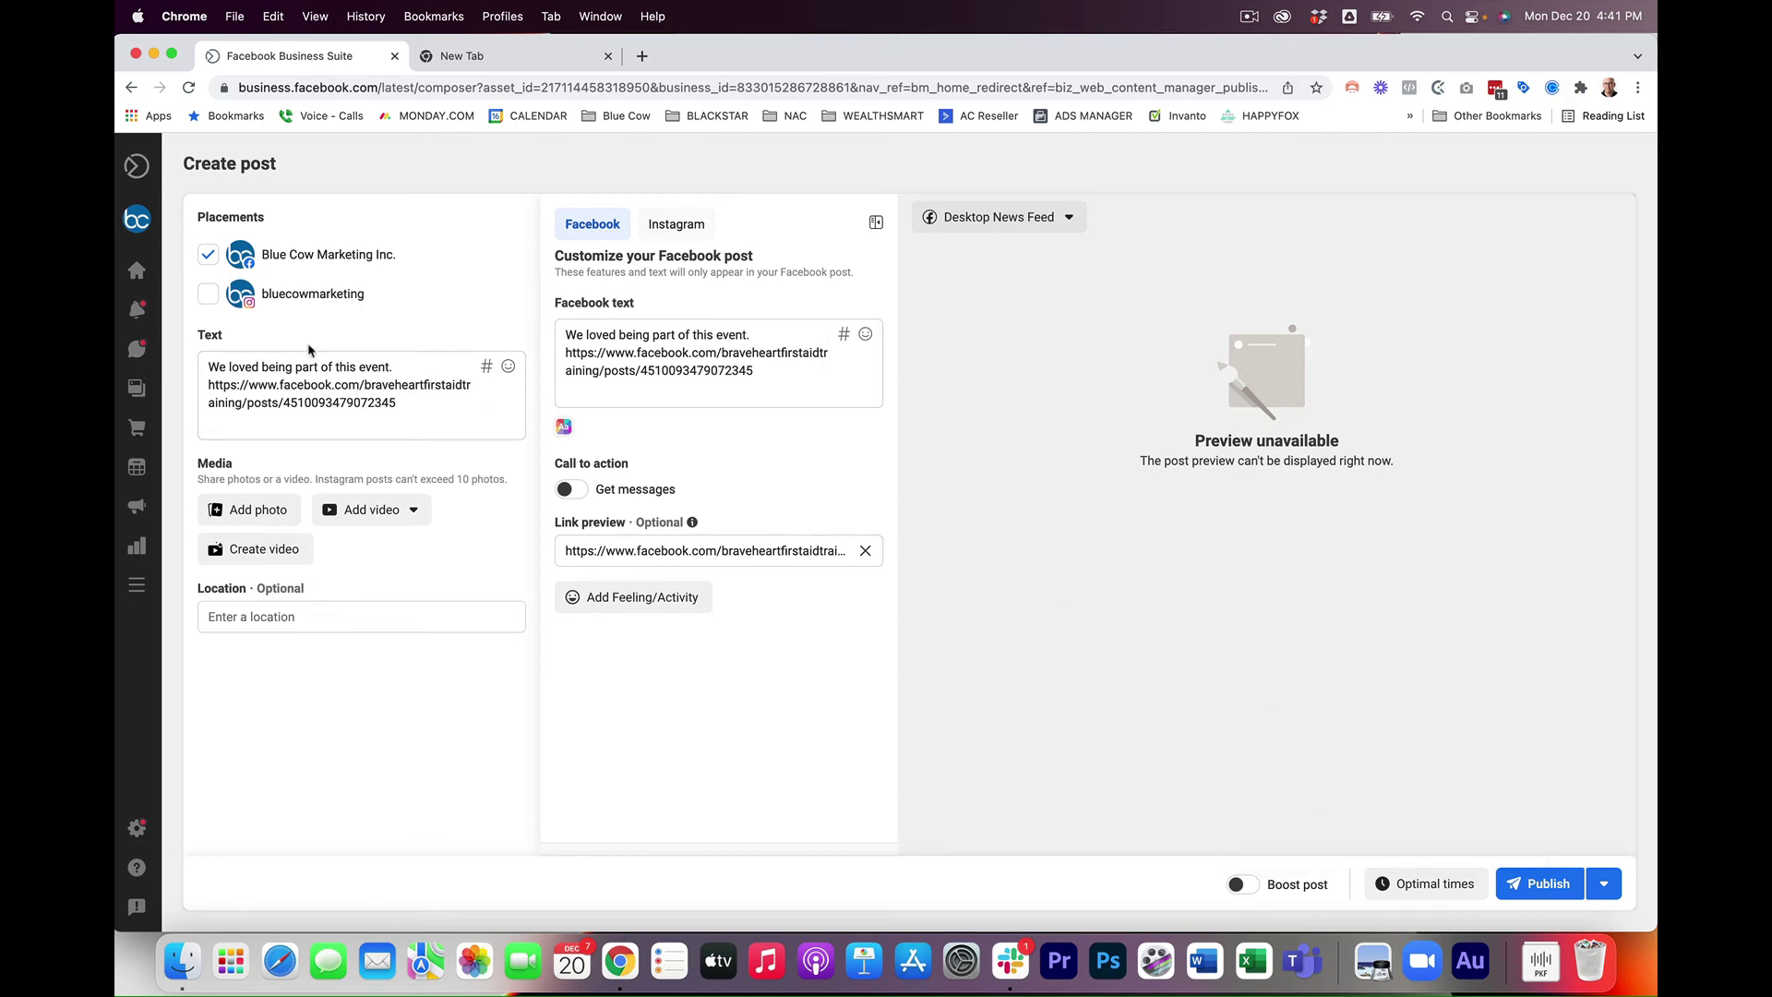
- Leave the draft via Posts & stories and browse the Mentions & tags grid again
{"action": "mouse_move", "coordinate": [150, 332]}
{"action": "left_click", "coordinate": [186, 390]}
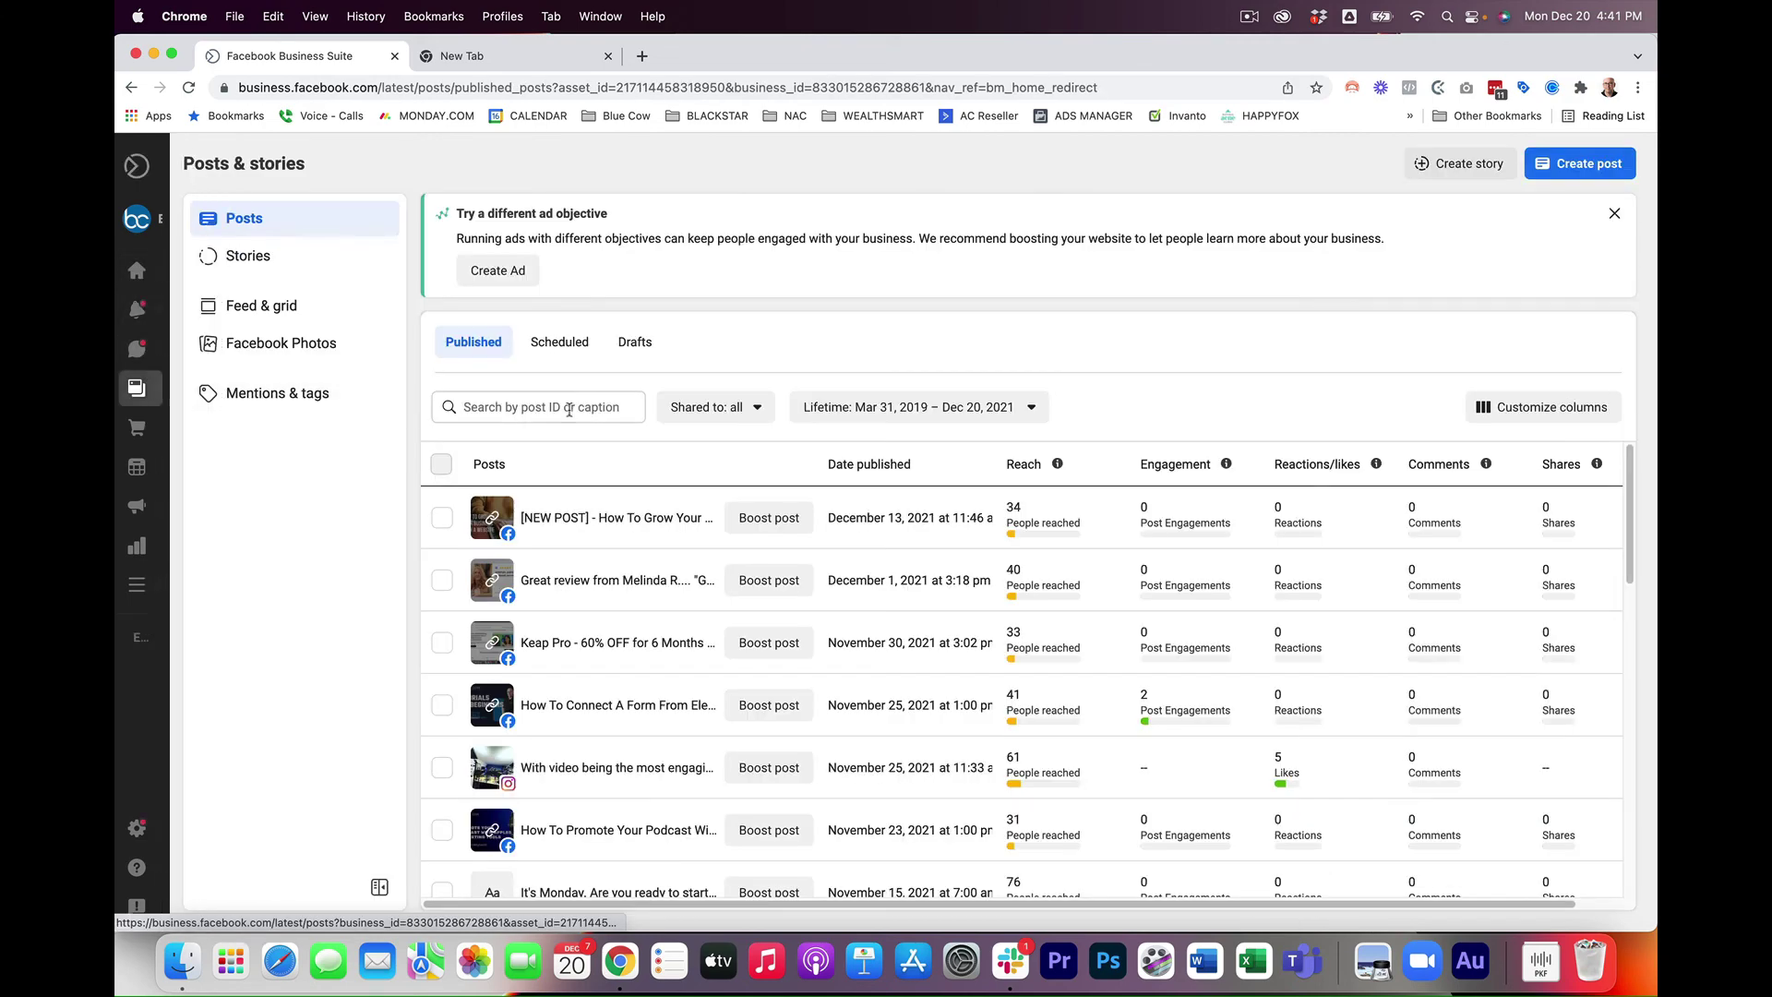
{"action": "left_click", "coordinate": [240, 392]}
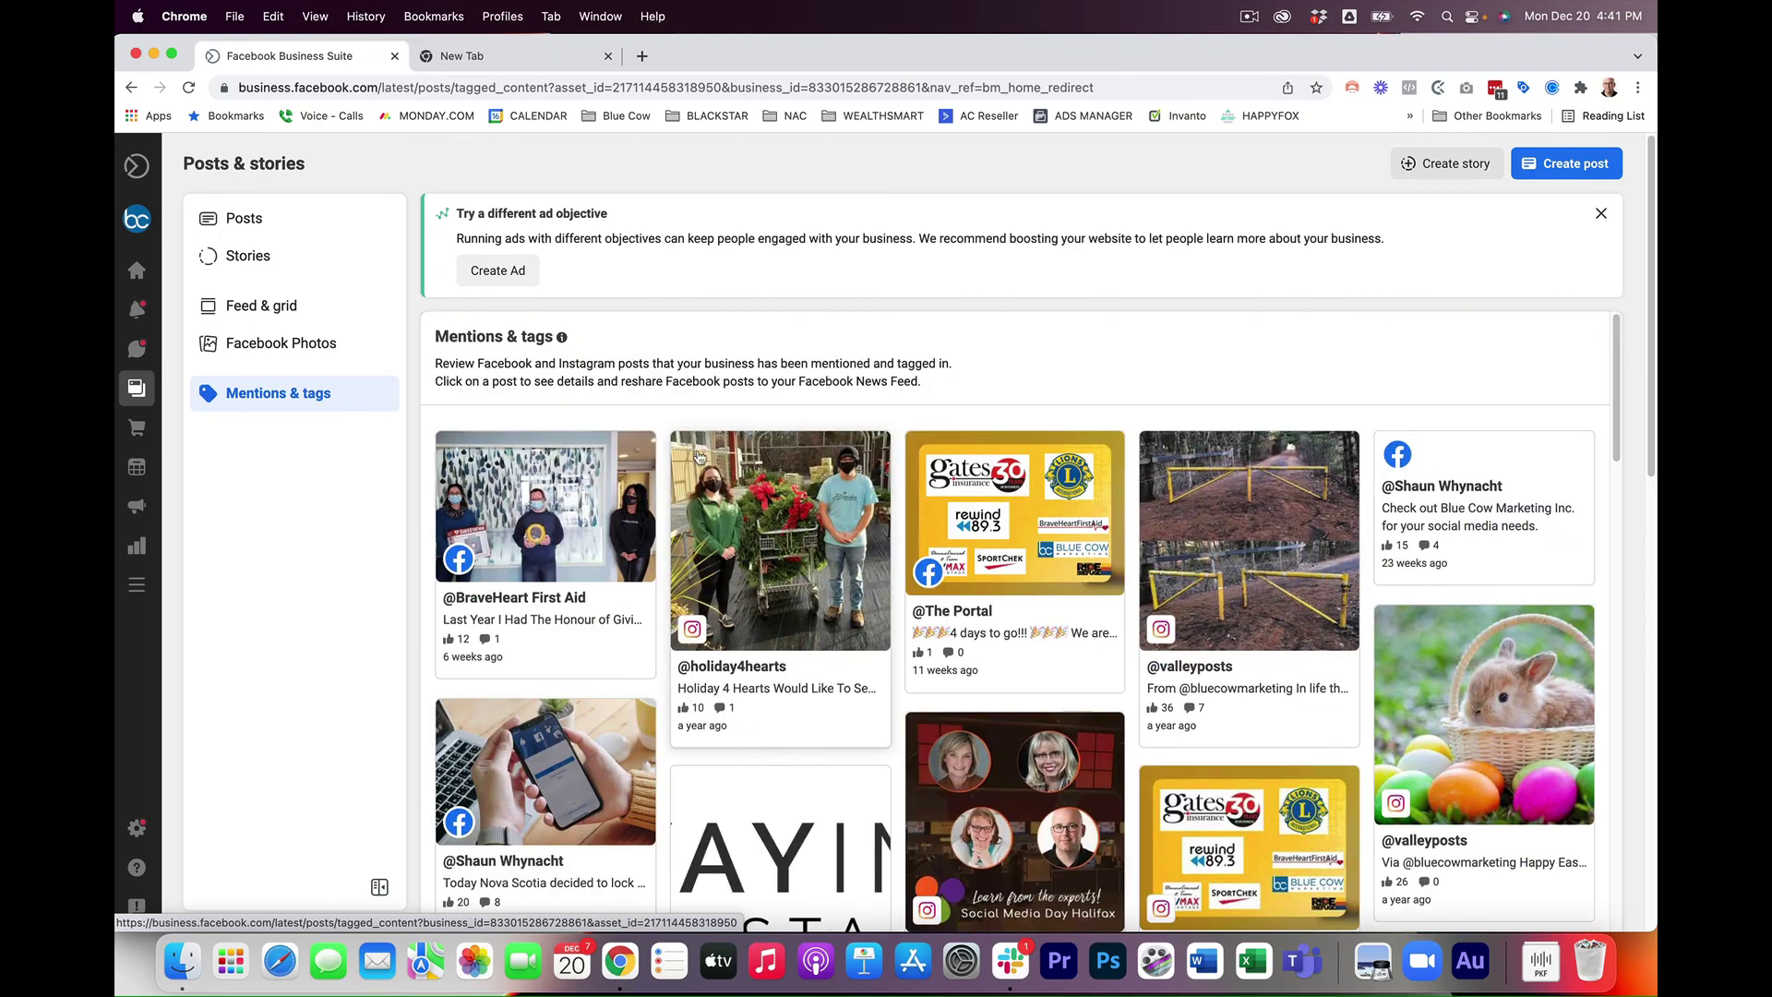
{"action": "scroll", "coordinate": [802, 474], "scroll_direction": "down", "scroll_amount": 15}
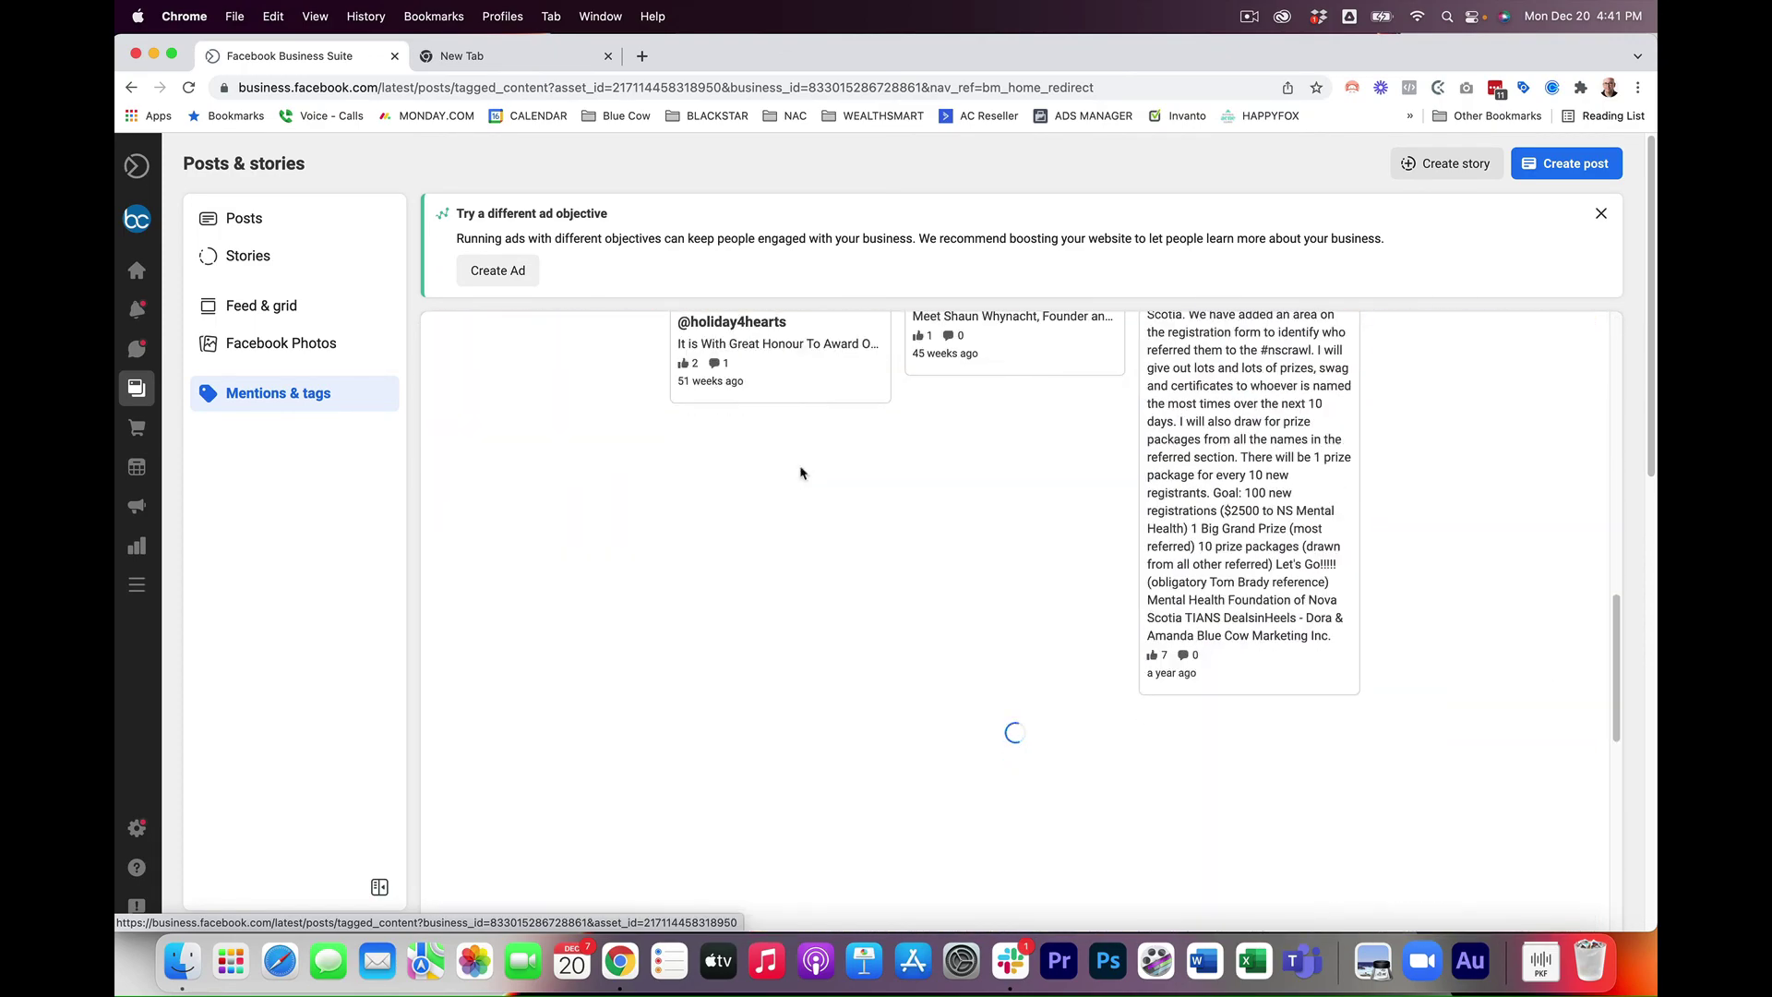
{"action": "scroll", "coordinate": [802, 474], "scroll_direction": "up", "scroll_amount": 15}
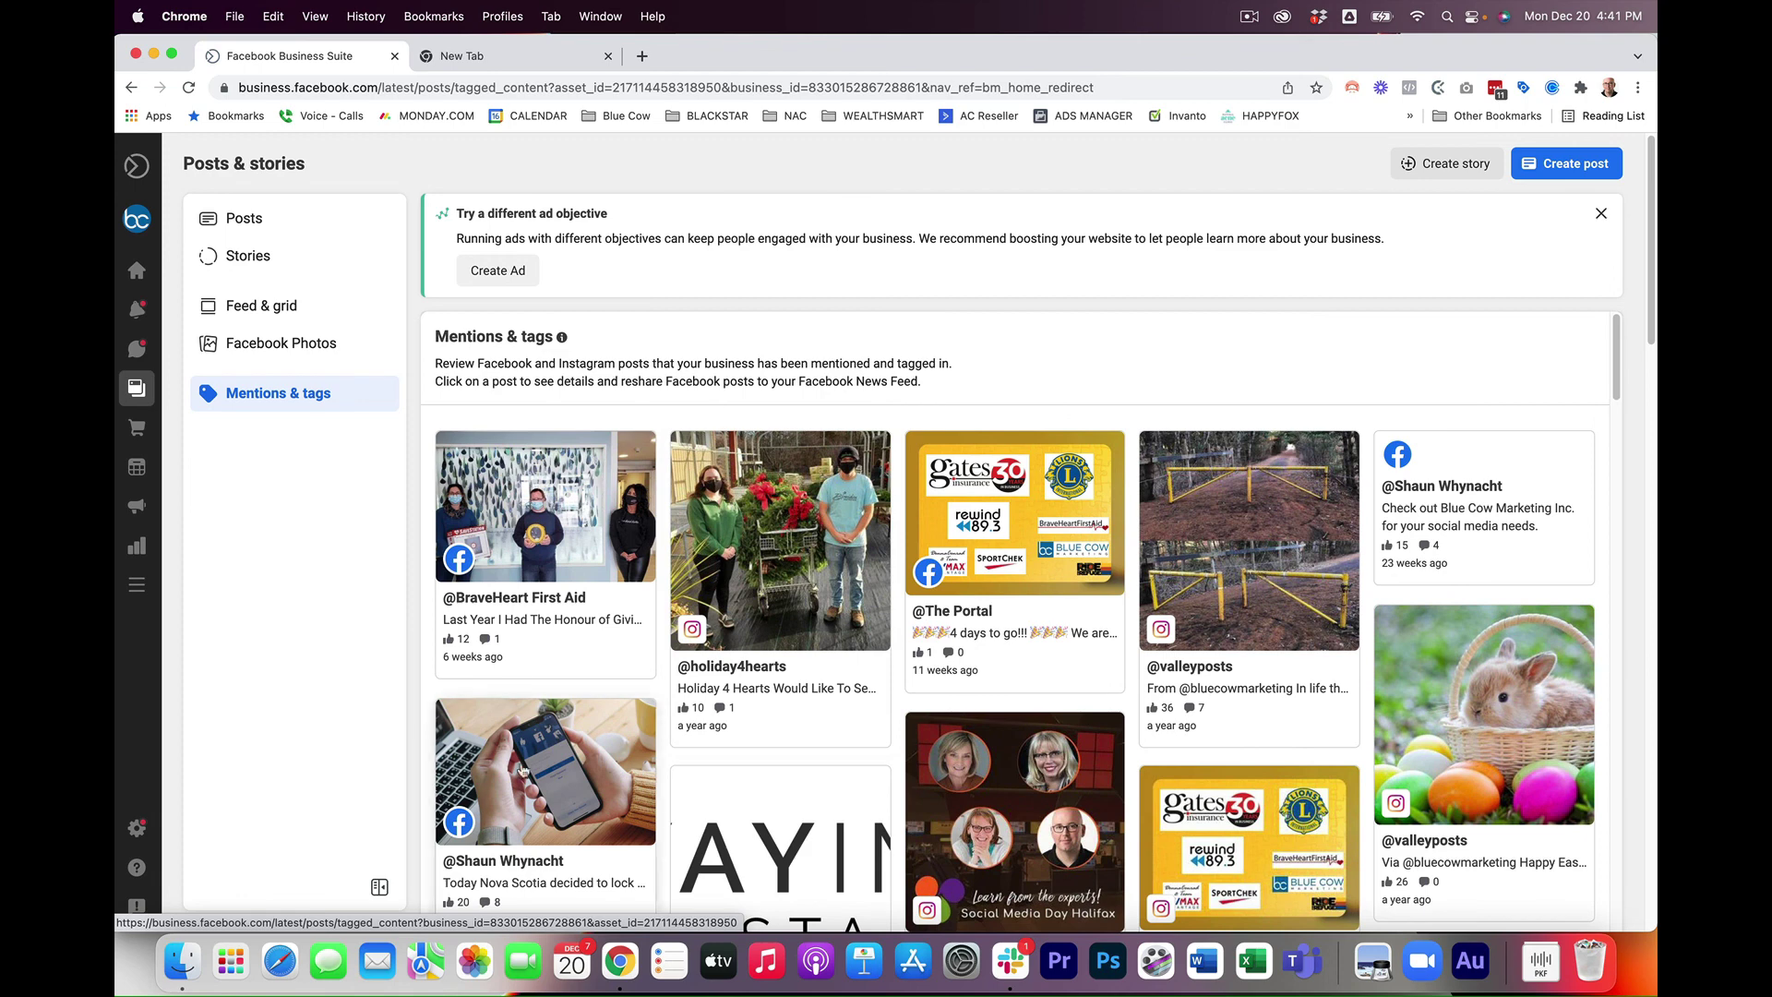